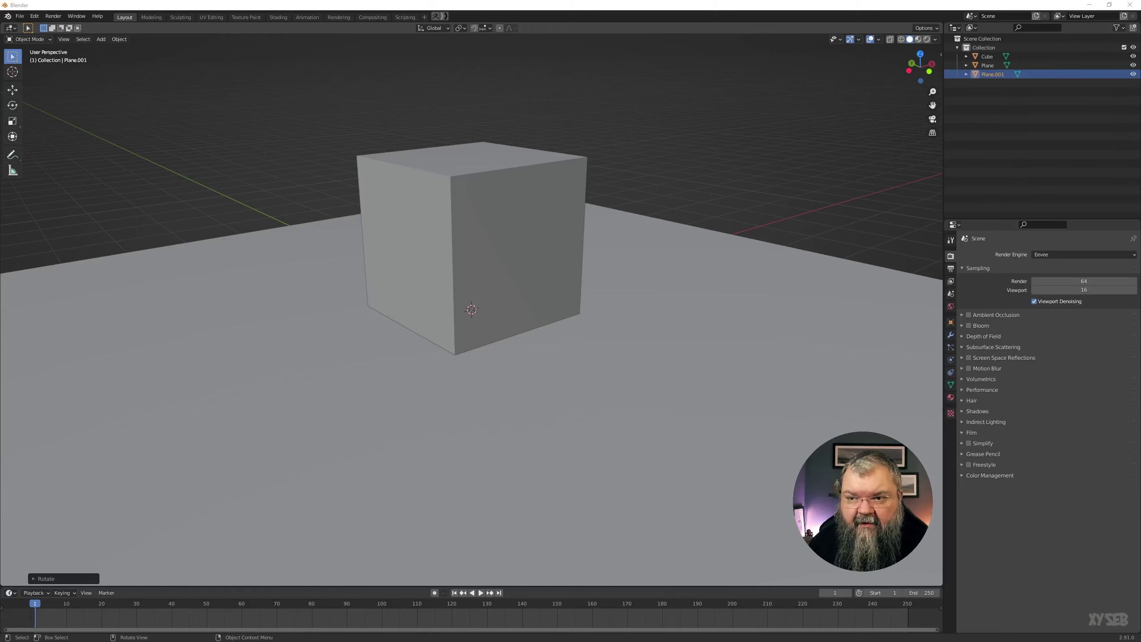
# Step: Open Blender Preferences on the System tab, where the Cycles Render Devices are listed
pyautogui.click(34, 15)
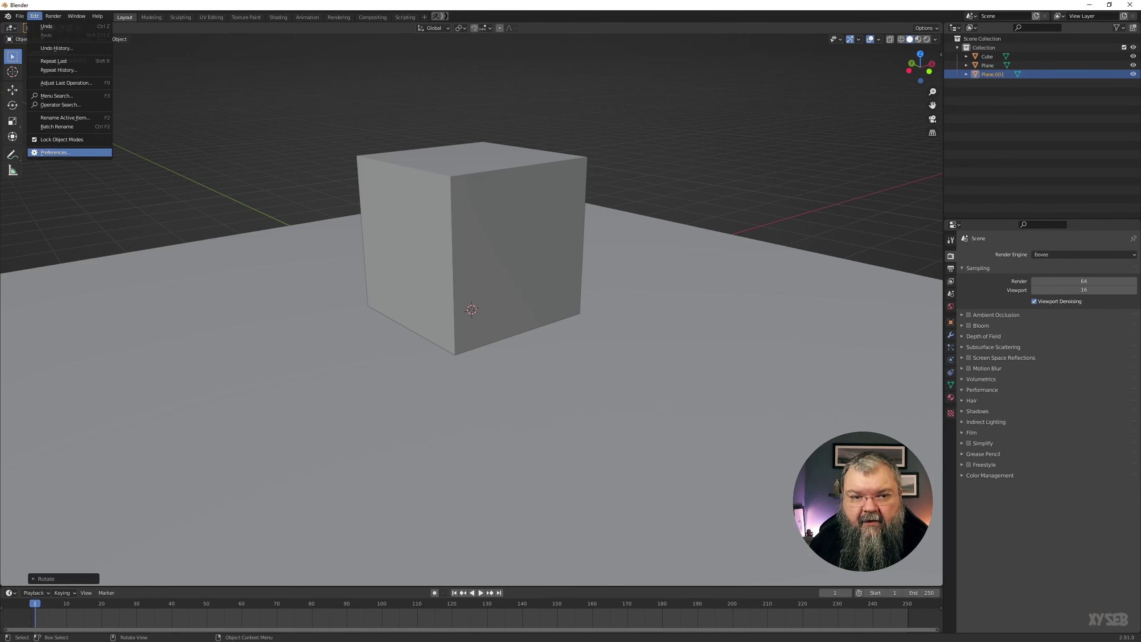
pyautogui.click(55, 152)
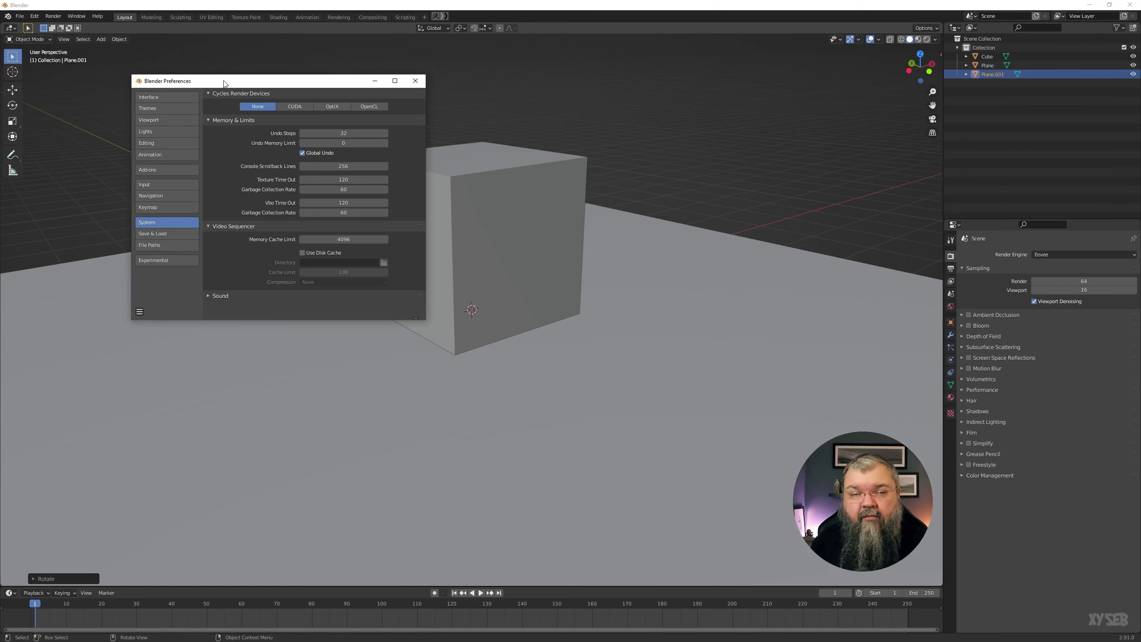
# Step: Drag the Preferences window off the left edge of the screen
pyautogui.moveTo(247, 83); pyautogui.dragTo(0, 62)
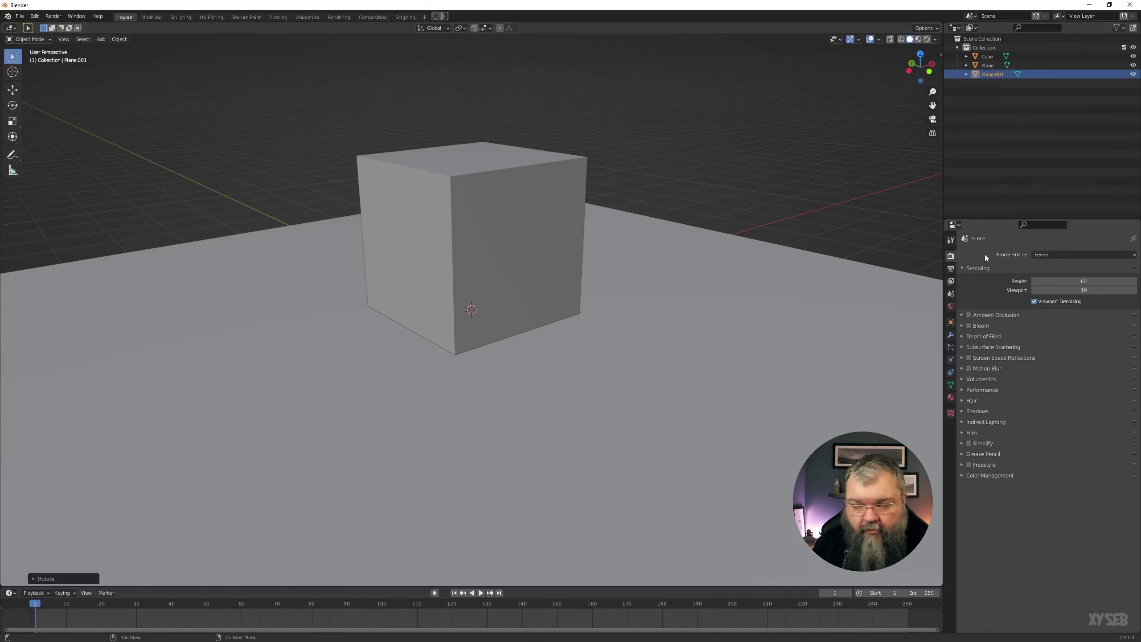
# Step: Change the render engine from Eevee to Workbench
pyautogui.click(1072, 256)
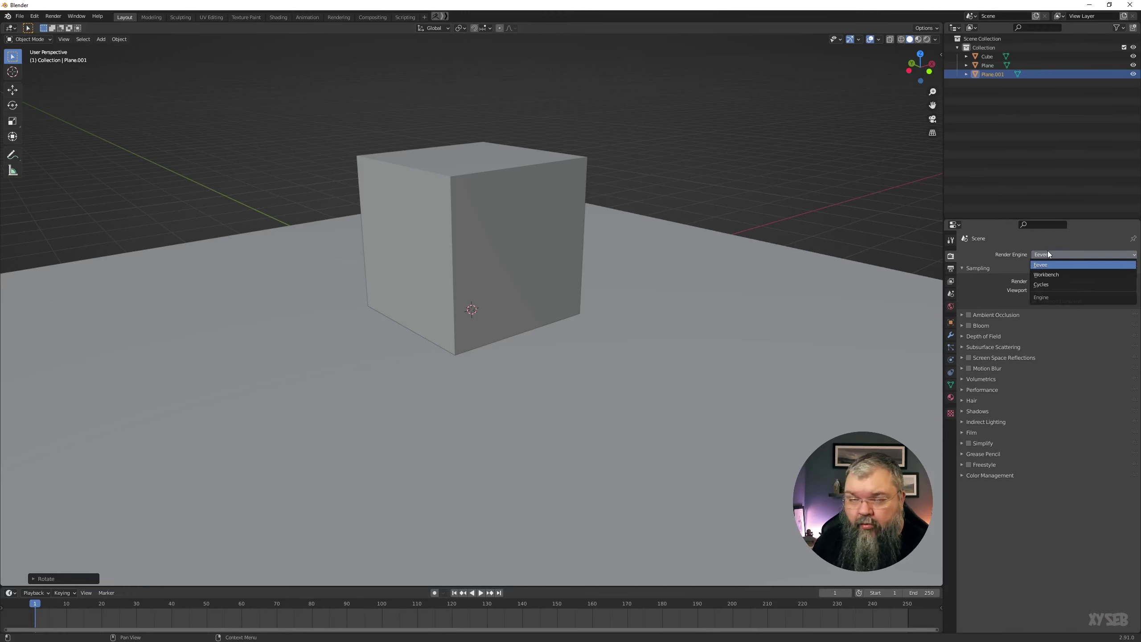
pyautogui.click(1054, 274)
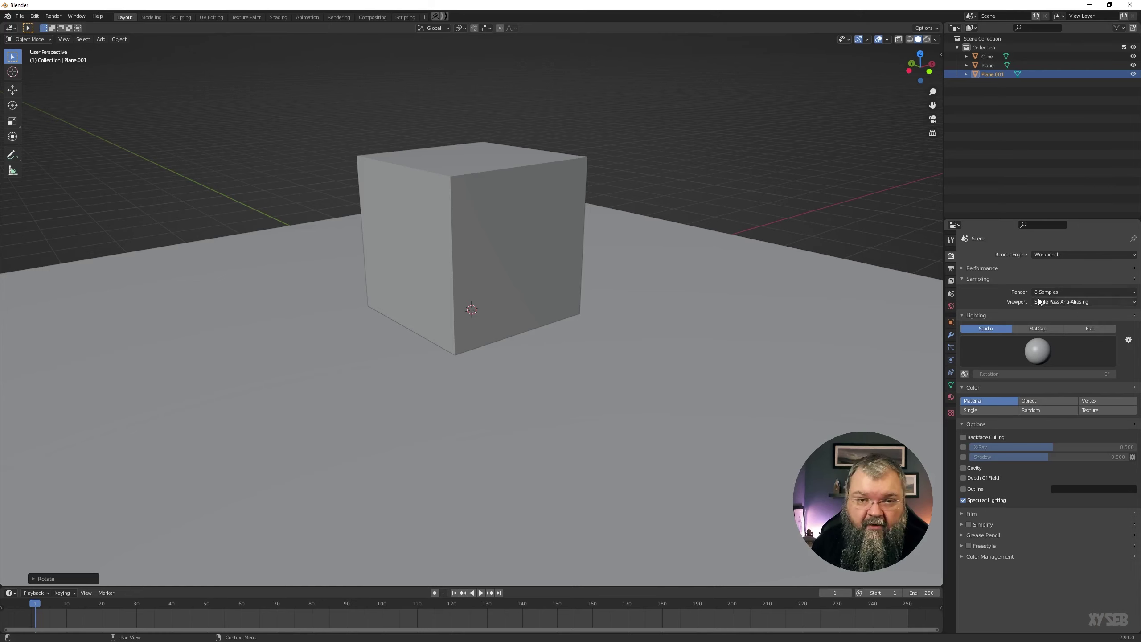
pyautogui.click(1058, 256)
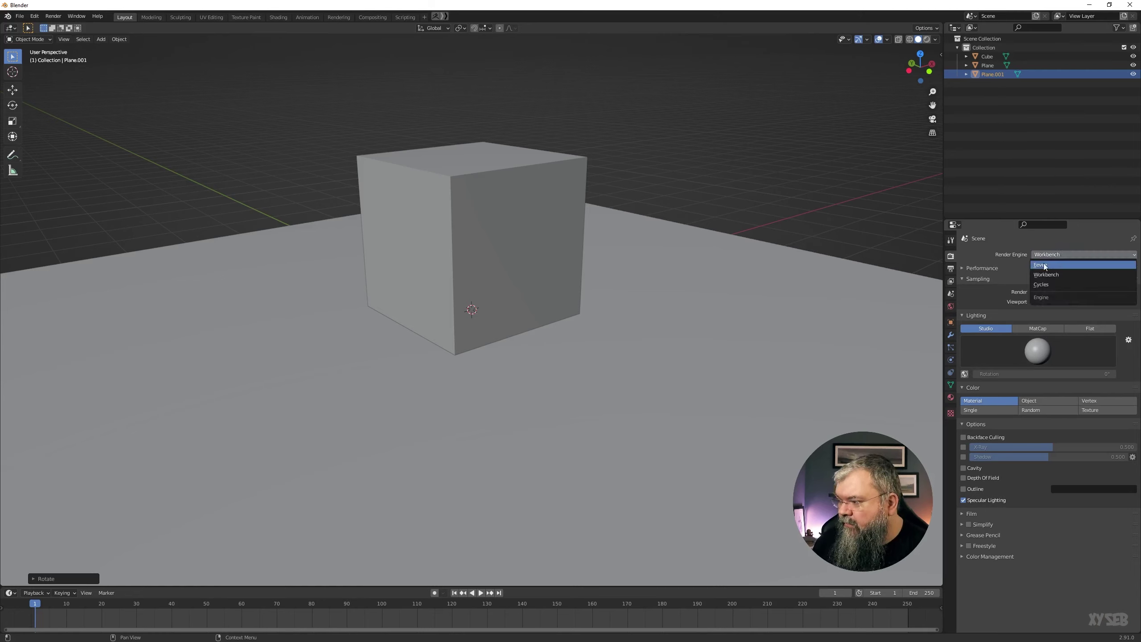
# Step: Set the render engine to Cycles with the Experimental feature set
pyautogui.click(1052, 286)
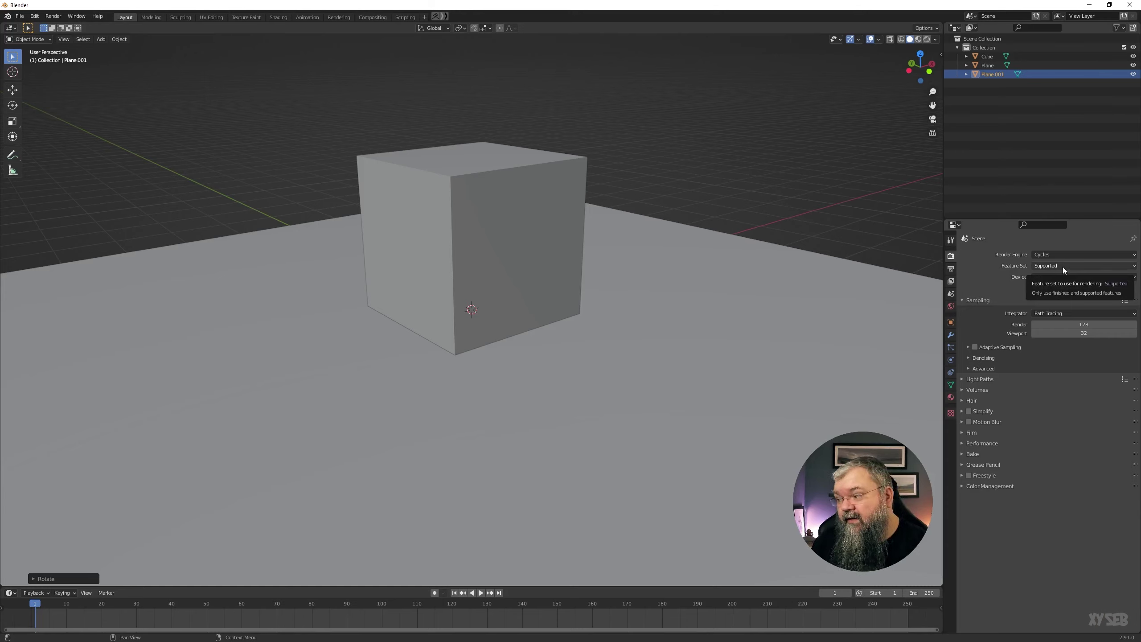
pyautogui.click(1062, 267)
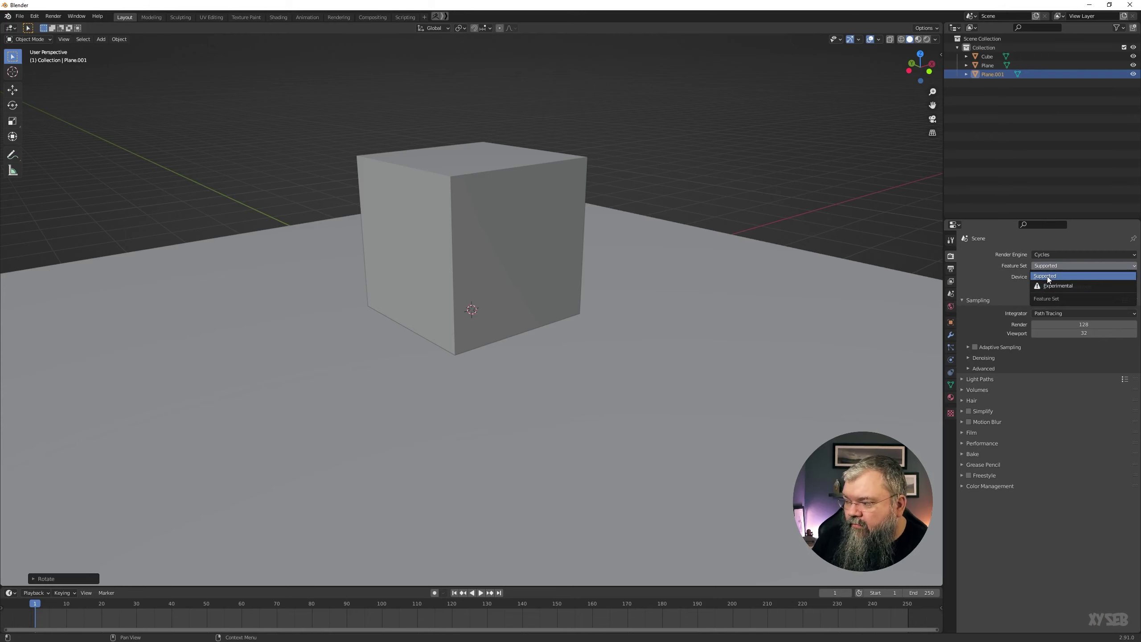
pyautogui.click(1048, 287)
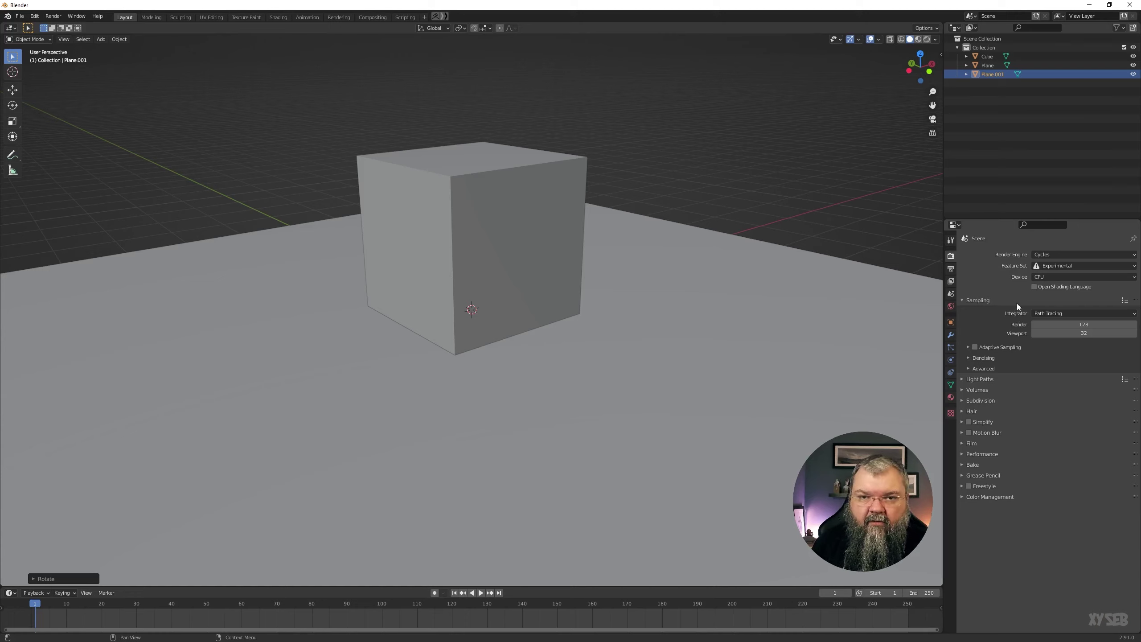
# Step: Change the Cycles Feature Set from Experimental back to Supported
pyautogui.click(1056, 265)
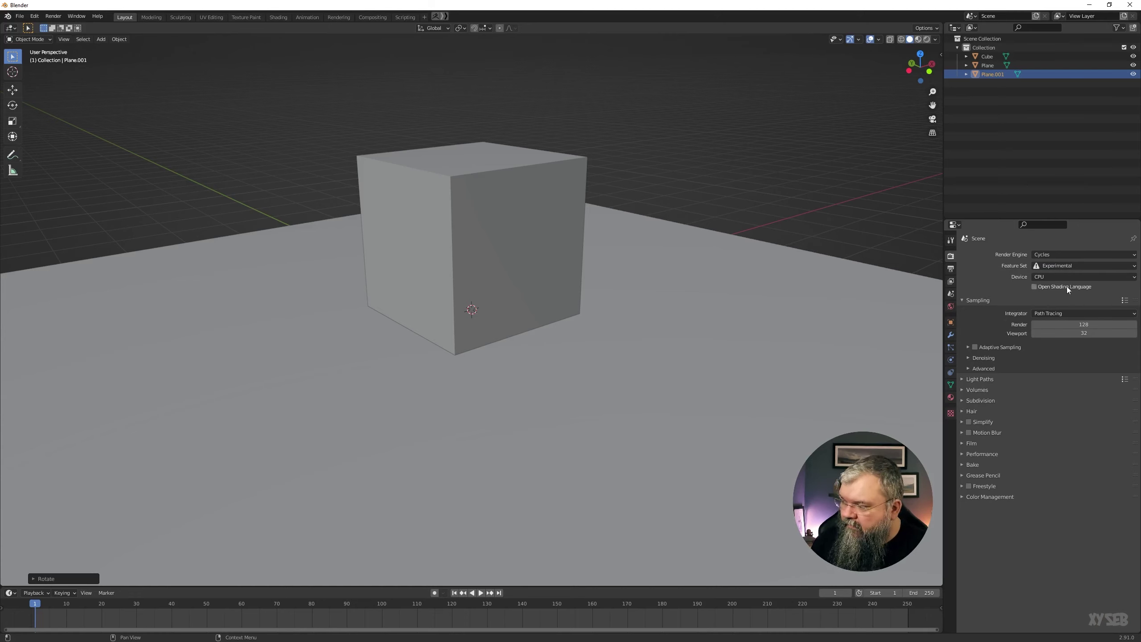
pyautogui.click(1067, 267)
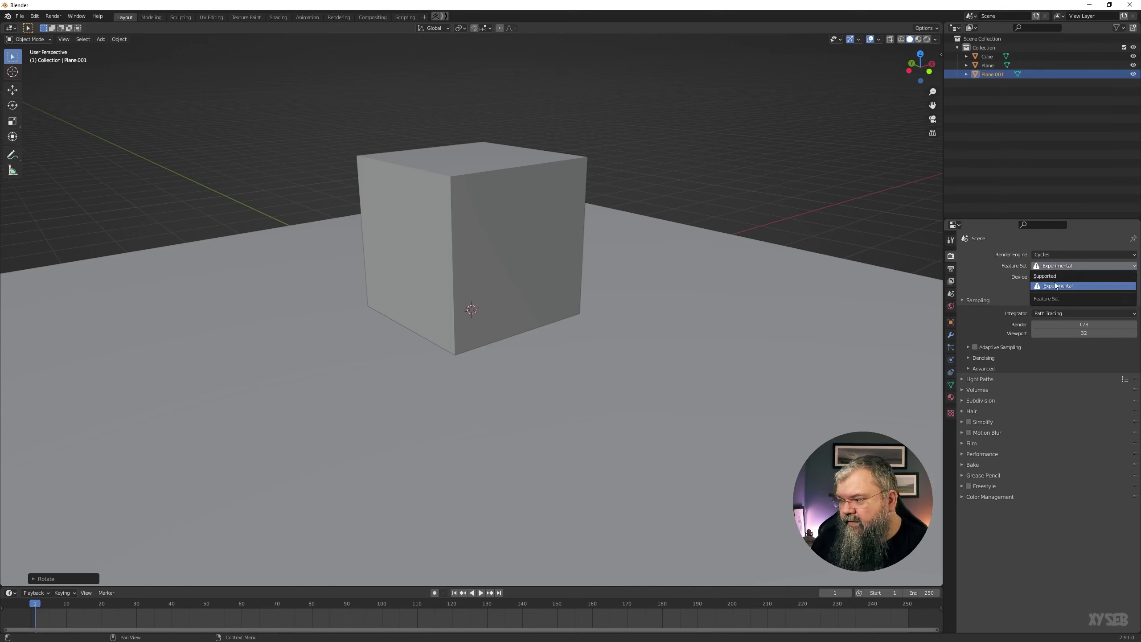
pyautogui.click(1060, 277)
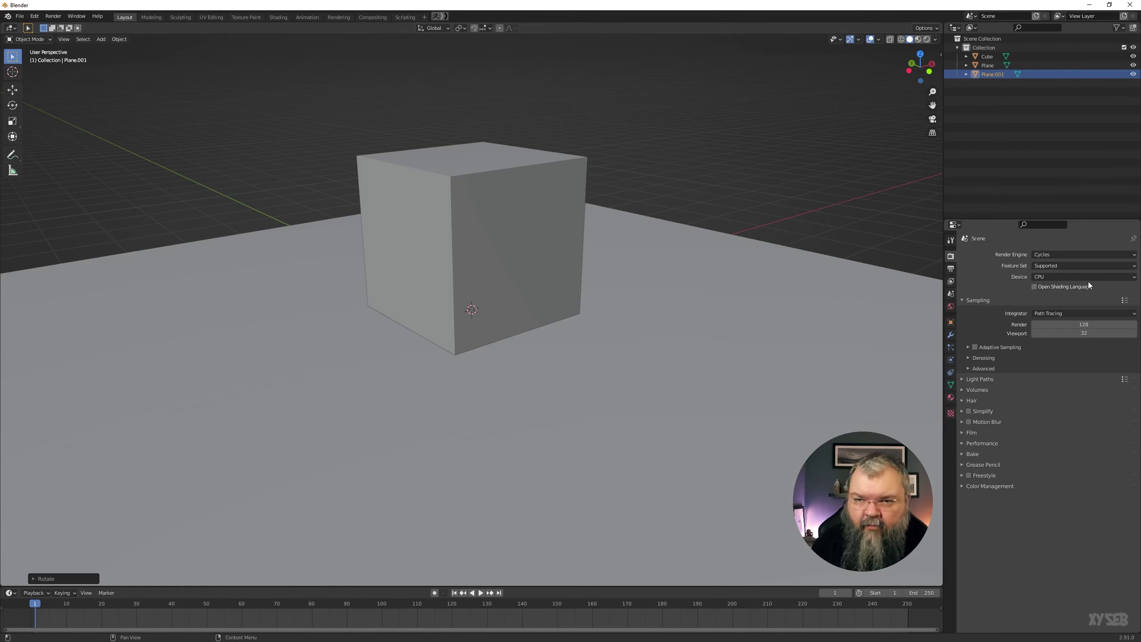
# Step: Set the Cycles render device to GPU Compute instead of CPU
pyautogui.click(1052, 276)
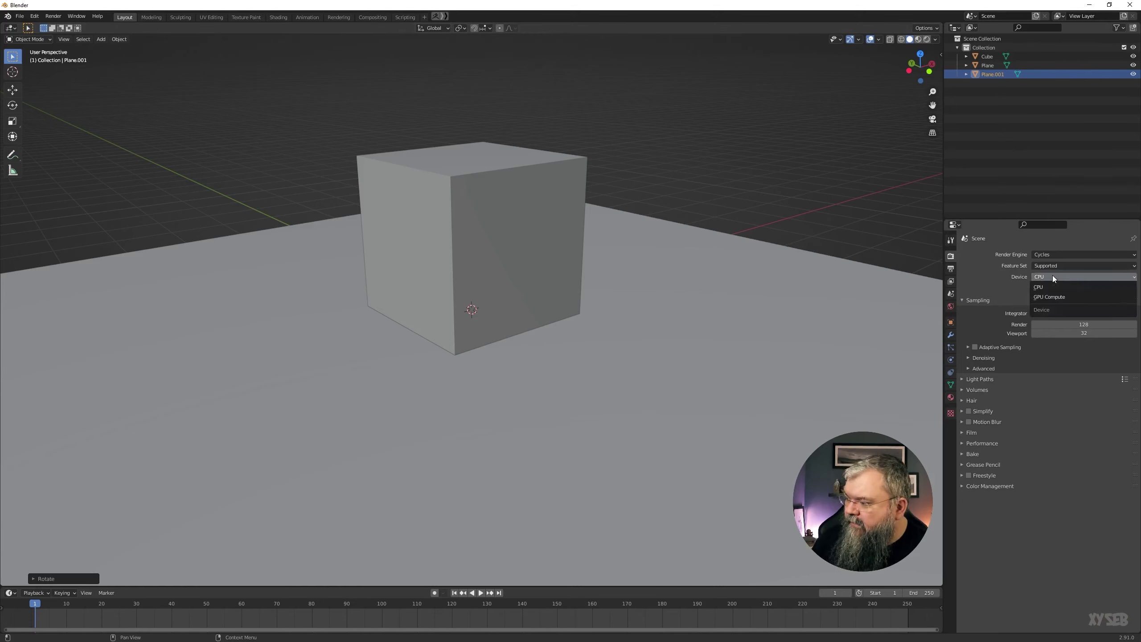
pyautogui.click(1049, 297)
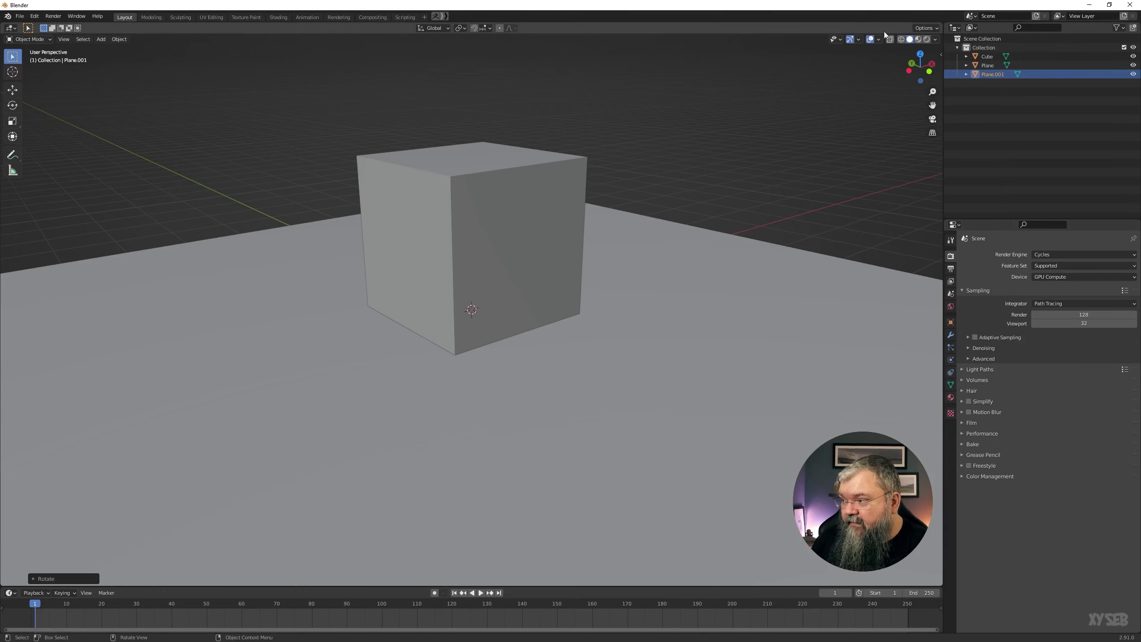
# Step: Start the live Cycles viewport preview and orbit around the cube and its shadow
pyautogui.click(925, 39)
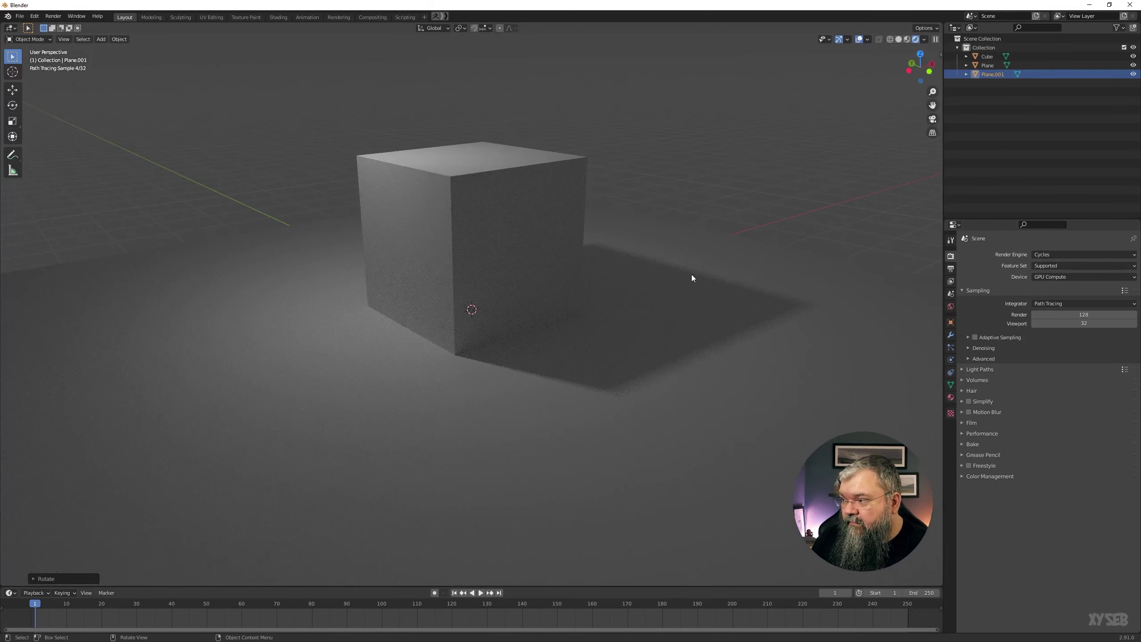
pyautogui.moveTo(683, 231); pyautogui.dragTo(565, 295, button='middle')
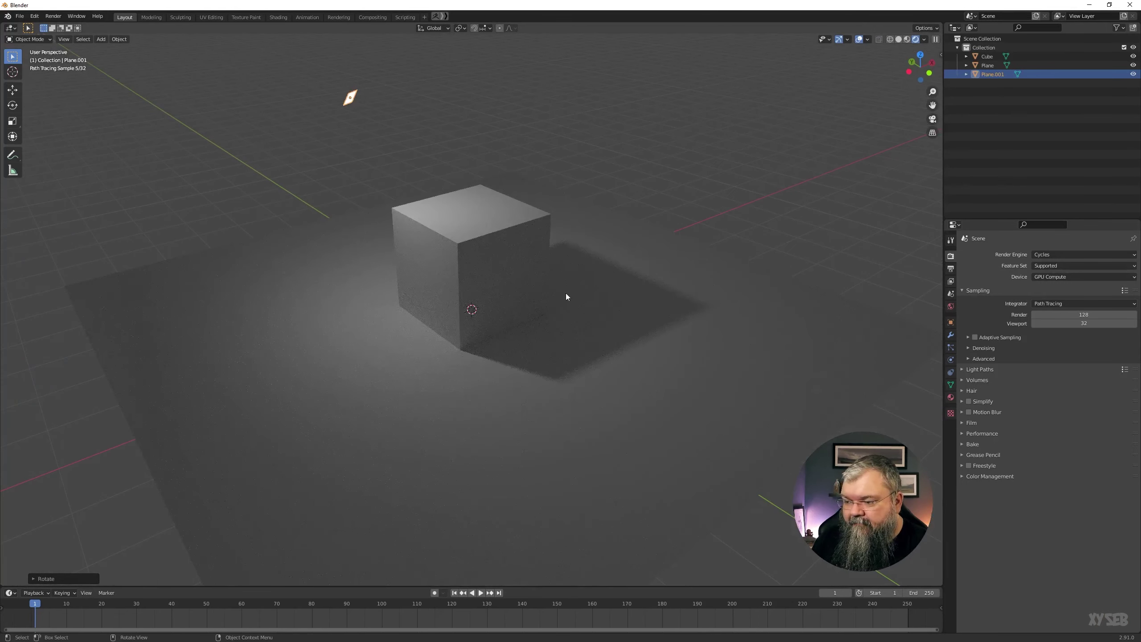
pyautogui.scroll(6, 583, 289)
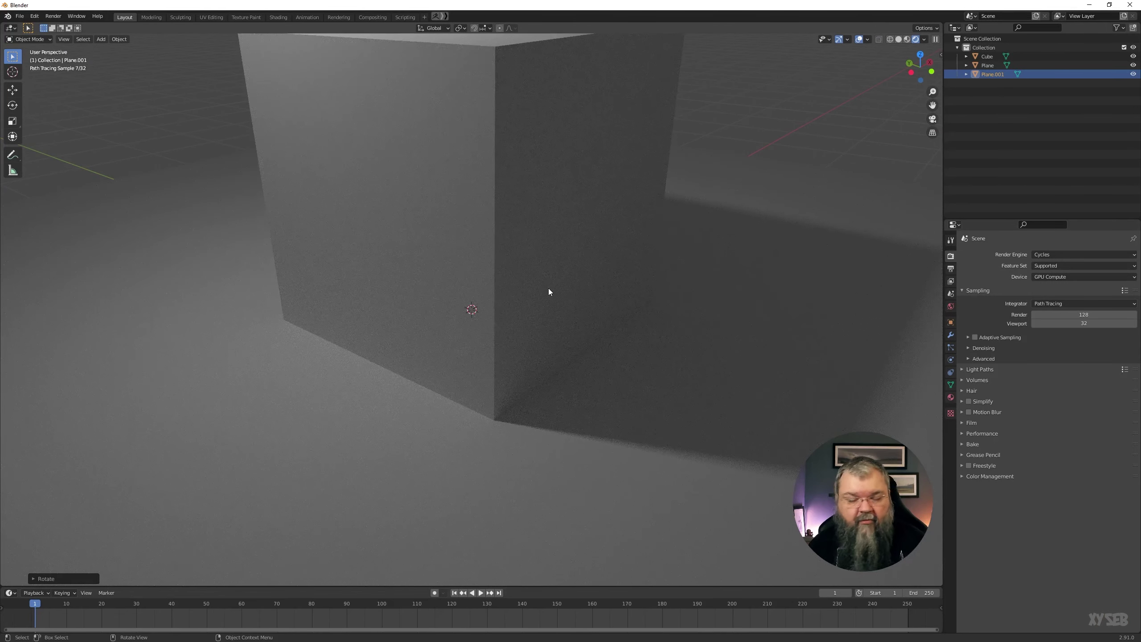
pyautogui.scroll(-6, 549, 290)
pyautogui.moveTo(549, 289); pyautogui.dragTo(510, 285, button='middle')
pyautogui.moveTo(413, 400); pyautogui.dragTo(414, 360, button='middle')
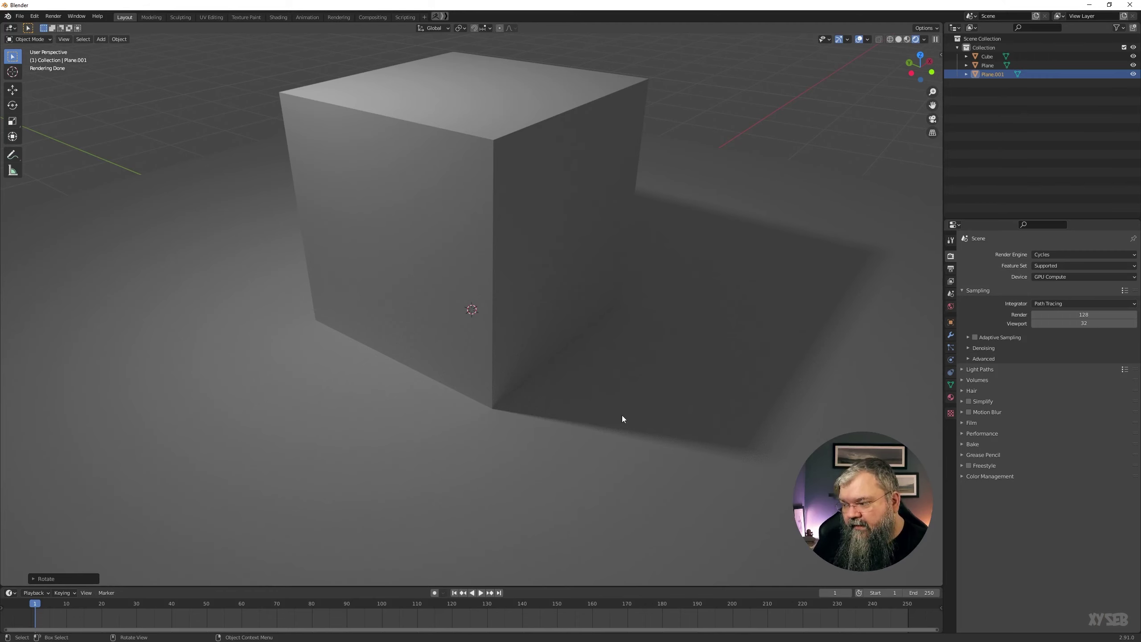
pyautogui.moveTo(481, 278); pyautogui.dragTo(480, 286, button='middle')
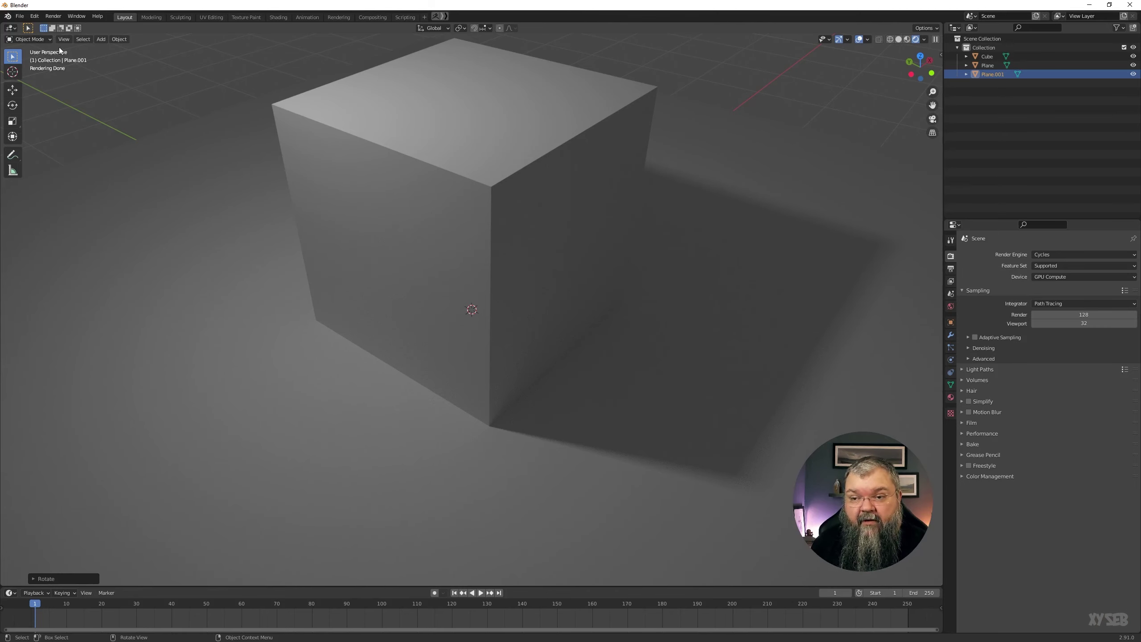
pyautogui.moveTo(367, 279); pyautogui.dragTo(371, 268, button='middle')
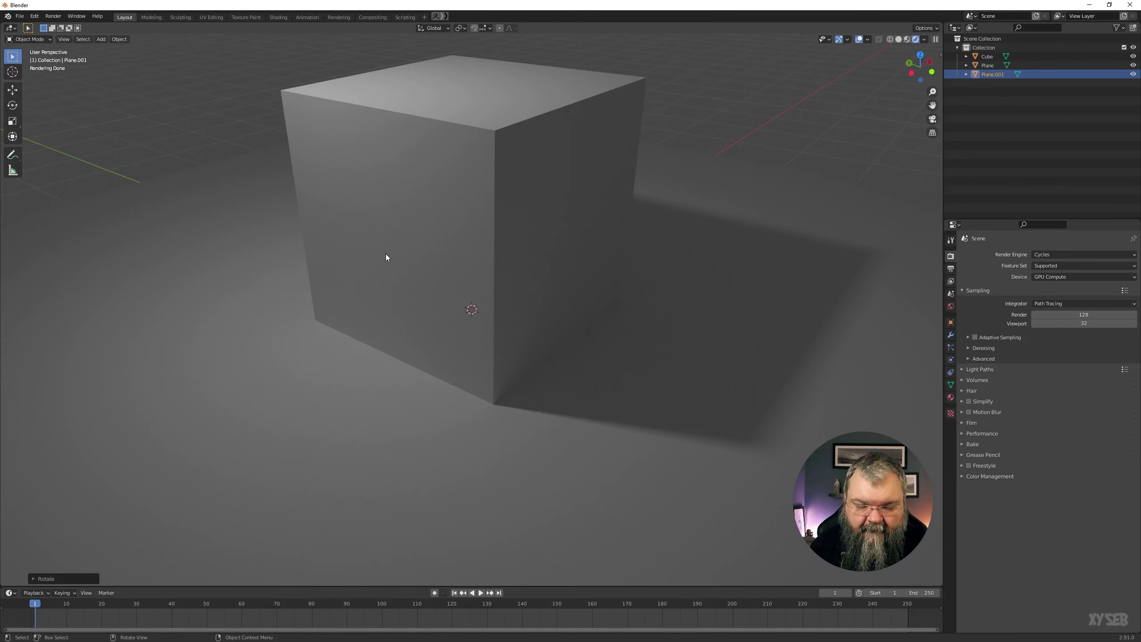
pyautogui.moveTo(386, 255); pyautogui.dragTo(234, 323, button='middle')
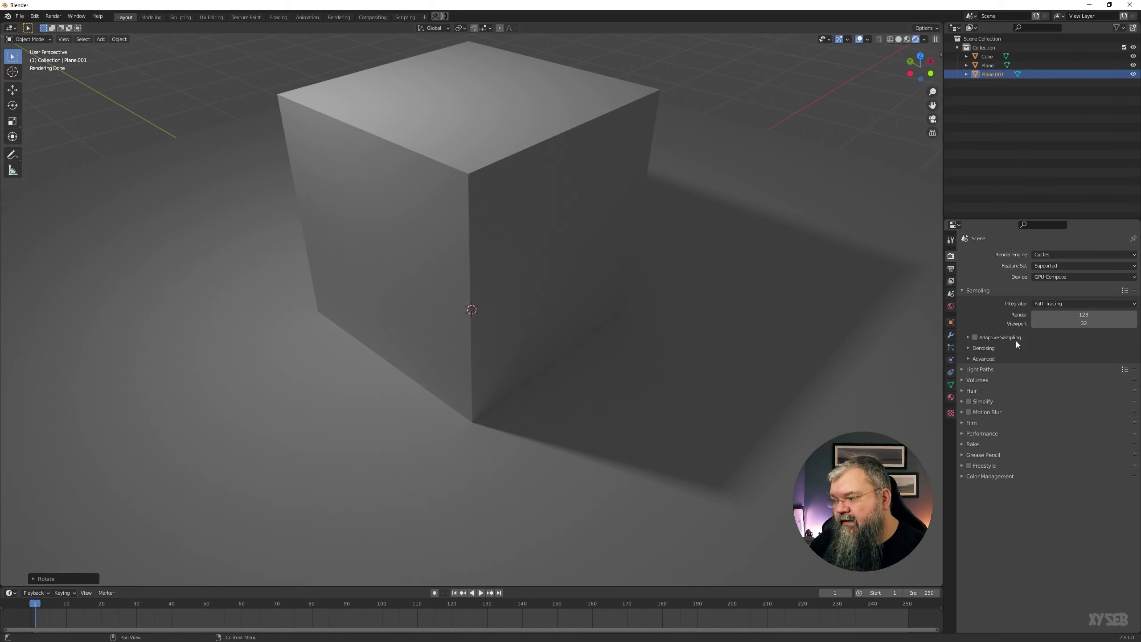
pyautogui.click(982, 290)
pyautogui.click(1026, 295)
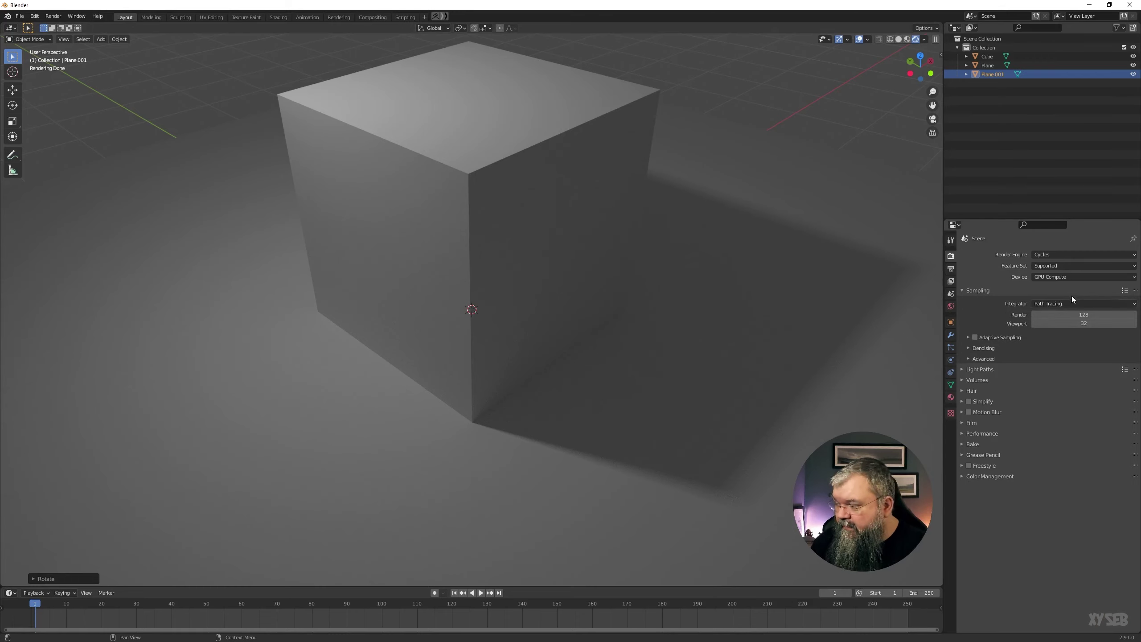
pyautogui.click(1051, 304)
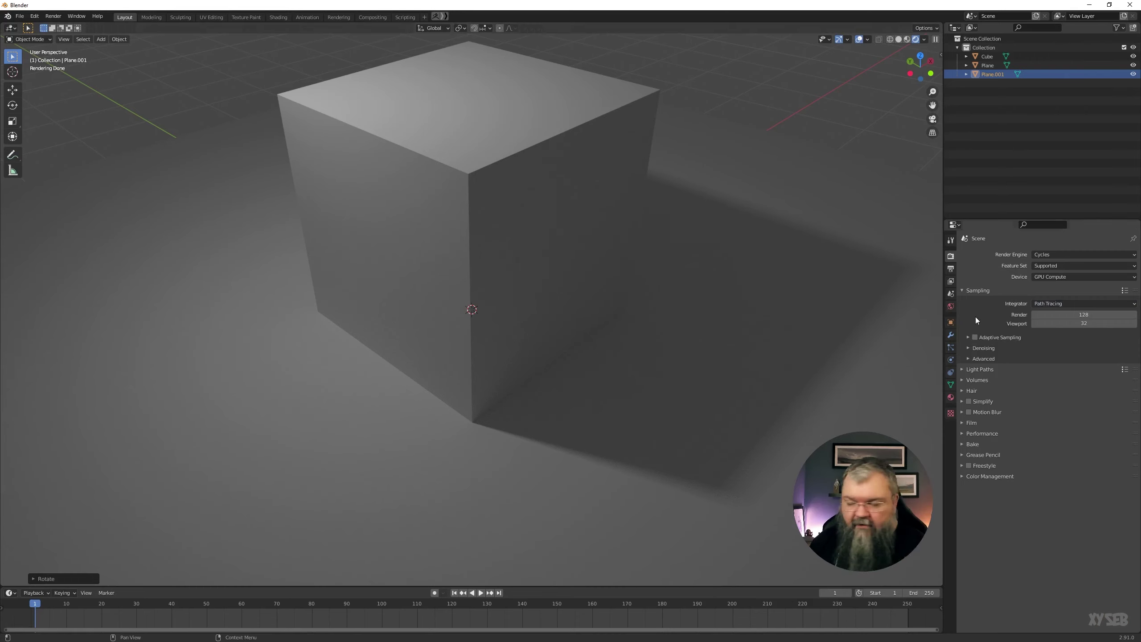
pyautogui.click(1047, 302)
pyautogui.click(1047, 314)
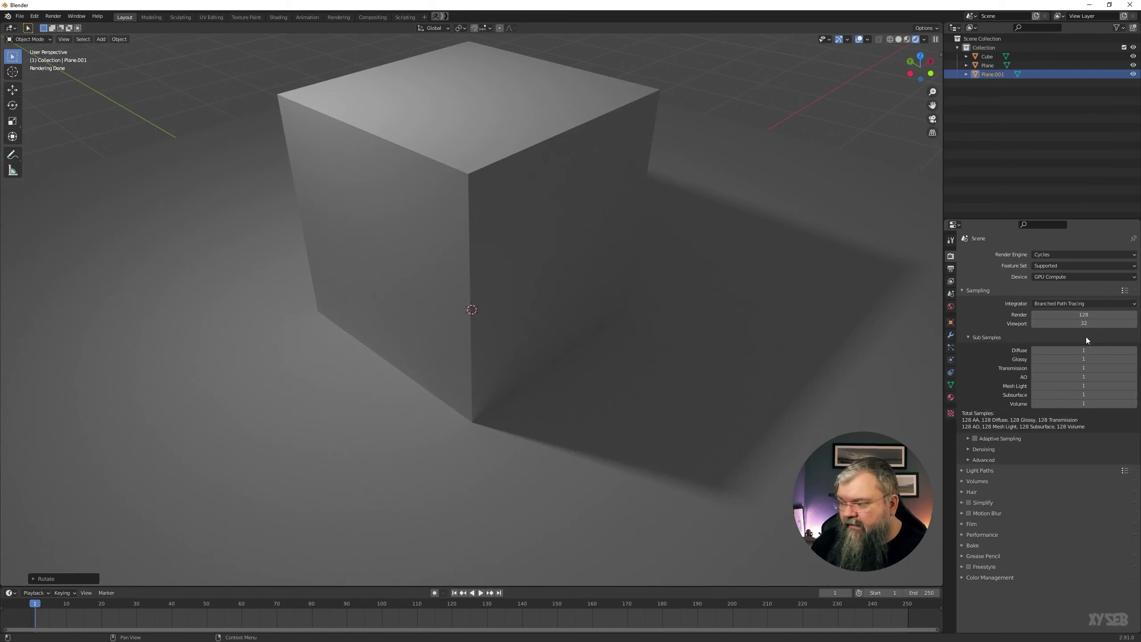
pyautogui.click(1072, 303)
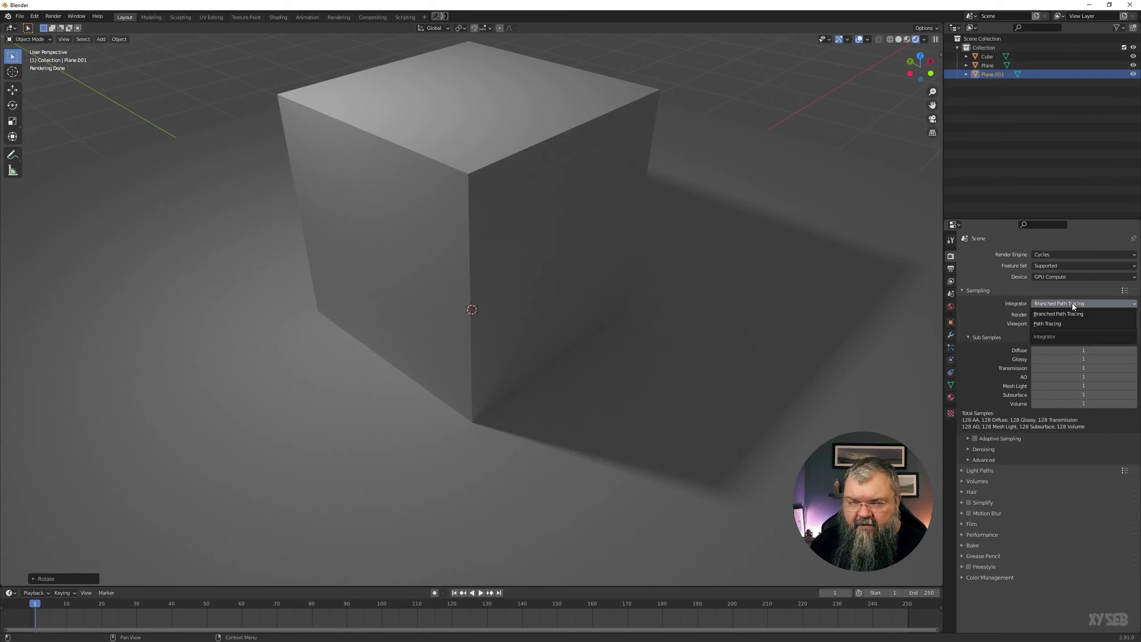
pyautogui.click(1058, 322)
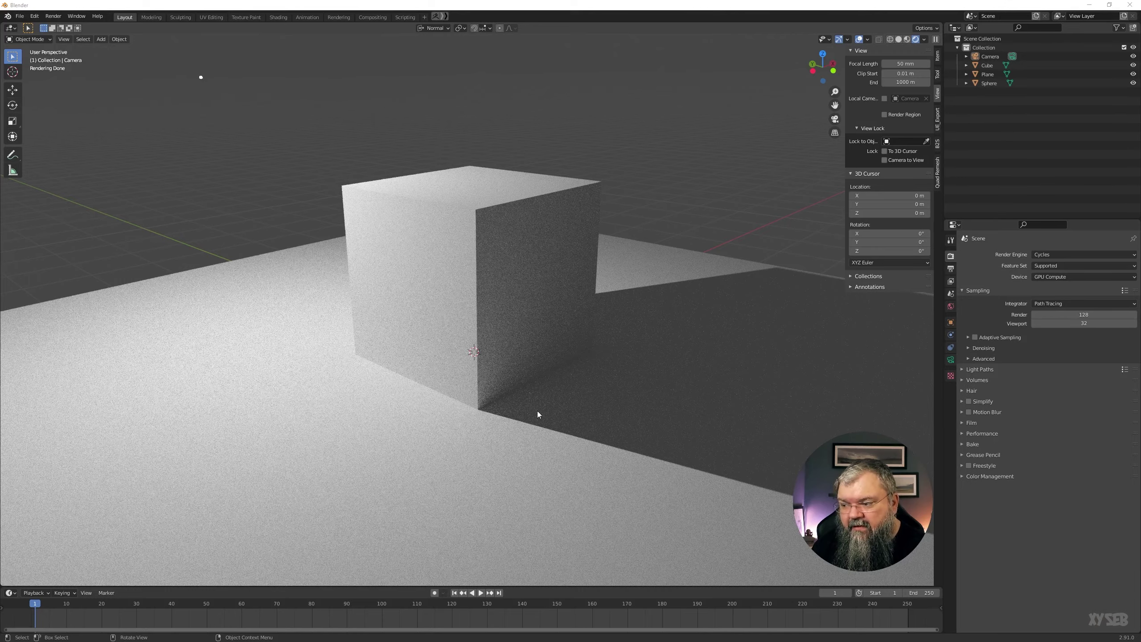
# Step: Set the viewport samples to 128, then back to 32
pyautogui.scroll(2, 537, 411)
pyautogui.scroll(2, 534, 413)
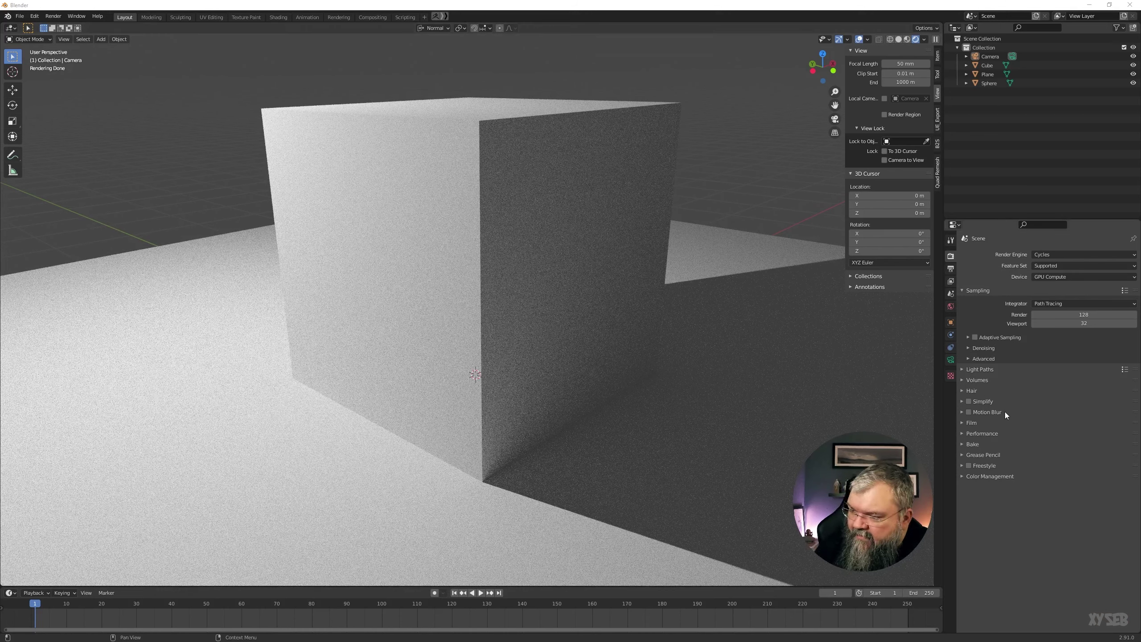
pyautogui.click(1083, 322)
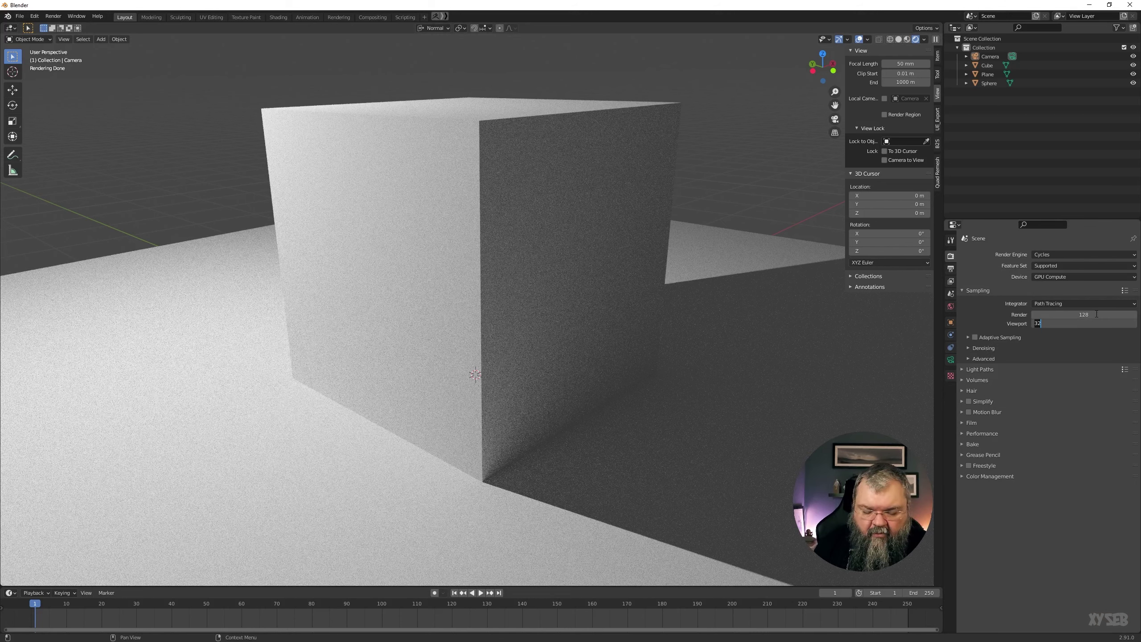
pyautogui.write('12')
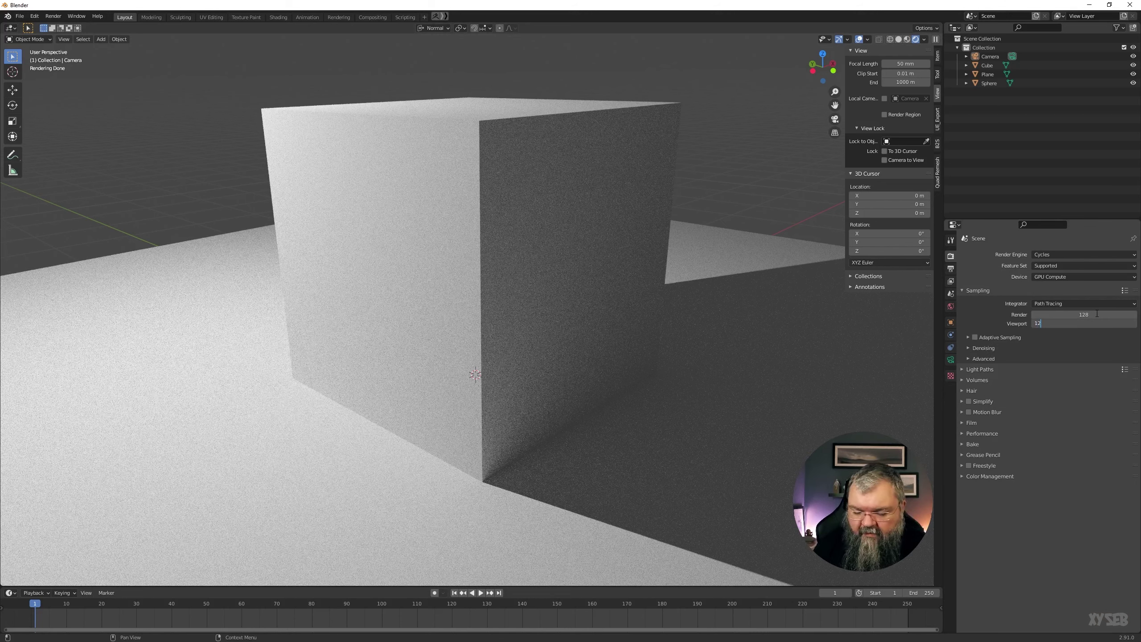
pyautogui.write('8')
pyautogui.press('Return')
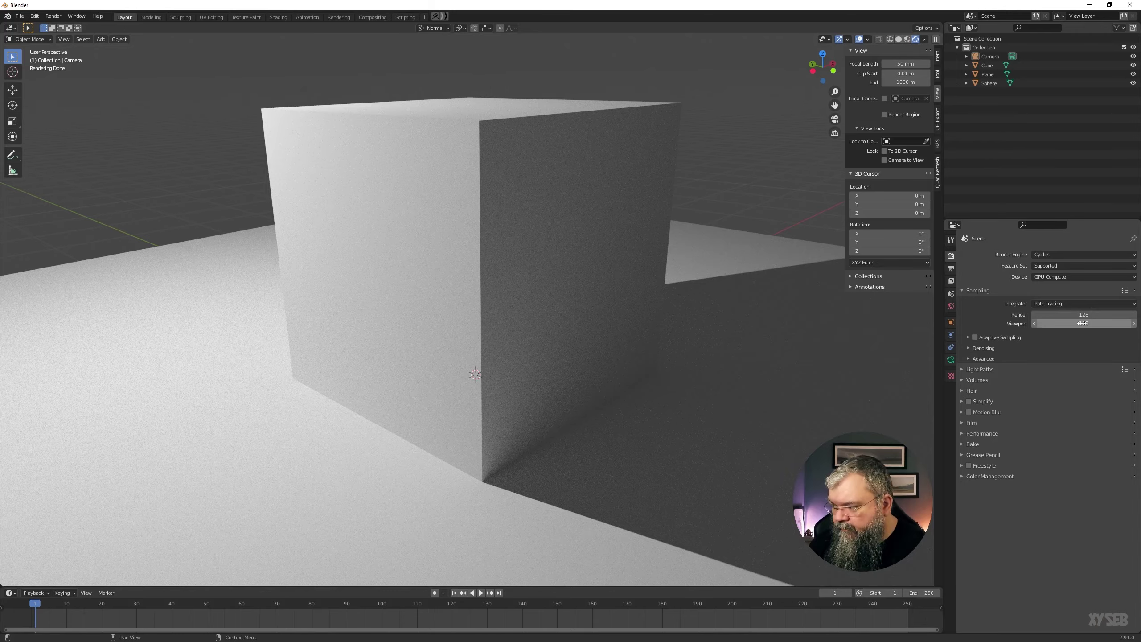
pyautogui.click(1083, 323)
pyautogui.write('32')
pyautogui.press('Return')
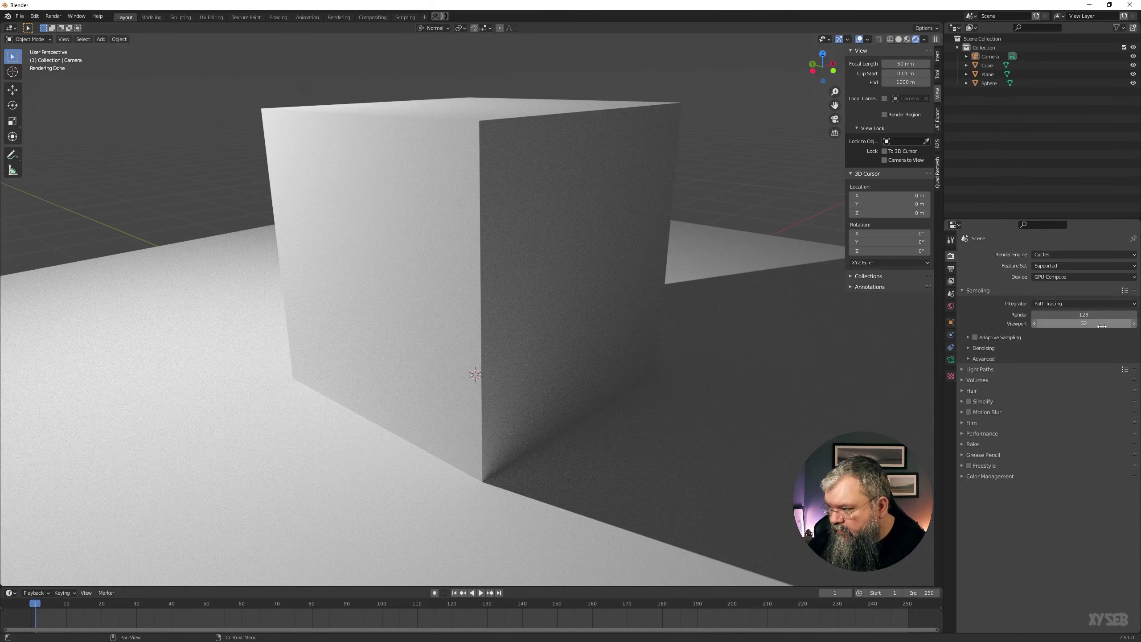
# Step: Raise the final render samples to 500
pyautogui.moveTo(697, 387); pyautogui.dragTo(719, 382, button='middle')
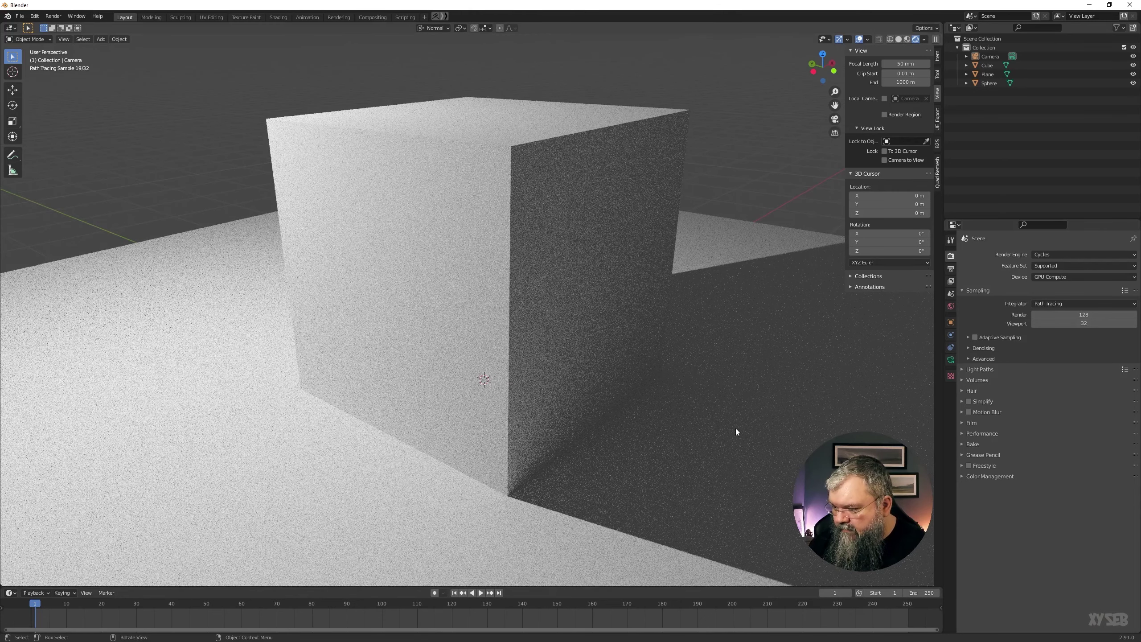
pyautogui.click(1090, 314)
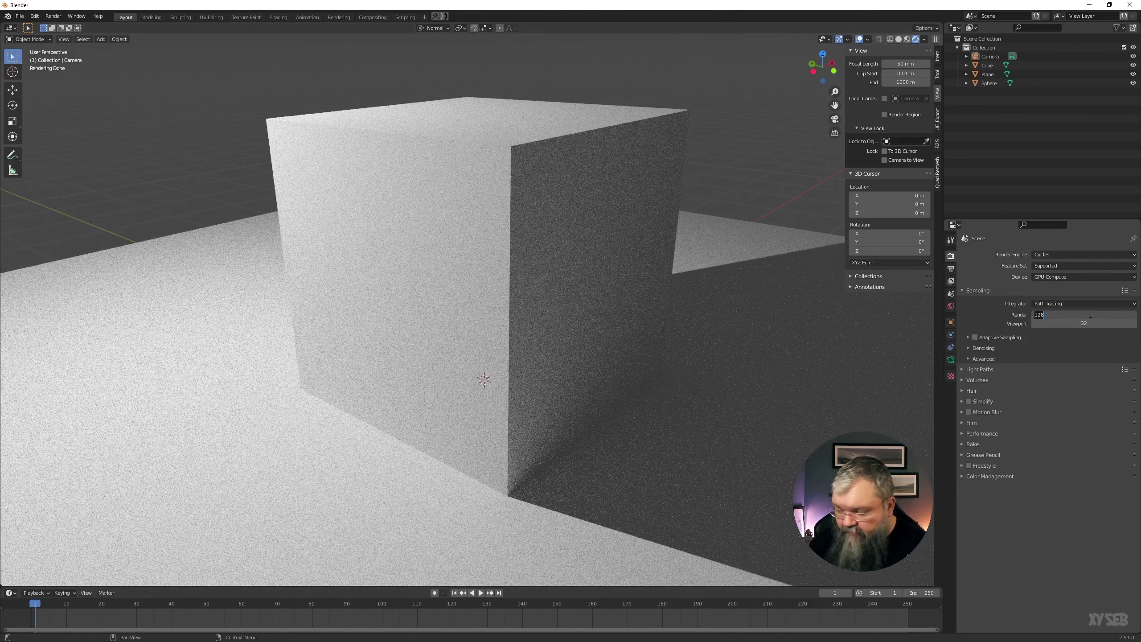
pyautogui.write('500')
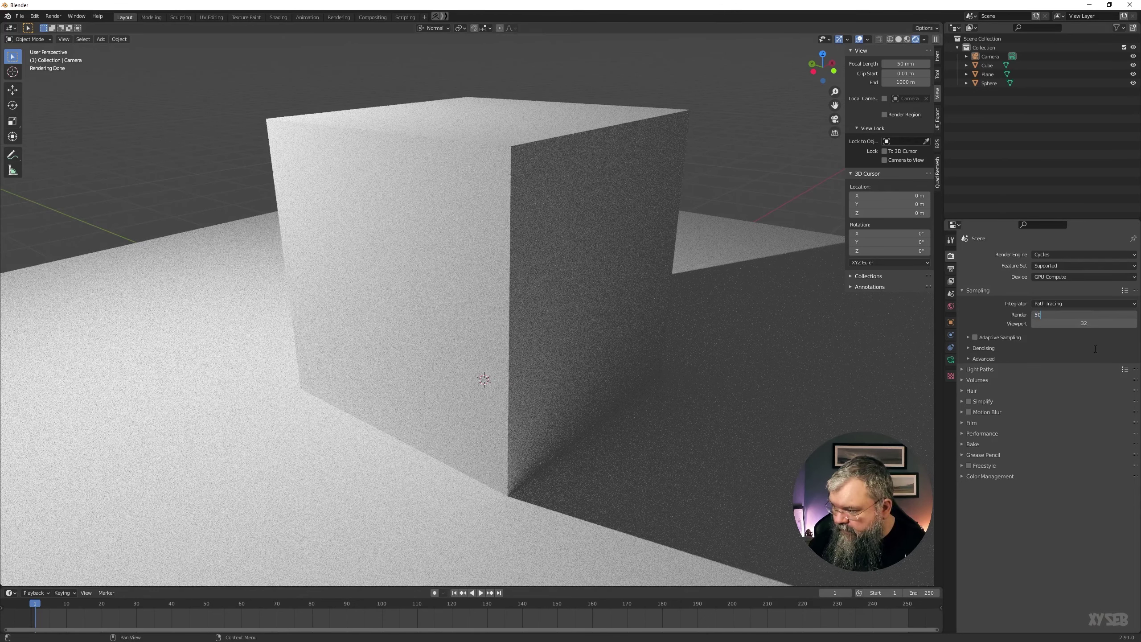
pyautogui.press('Return')
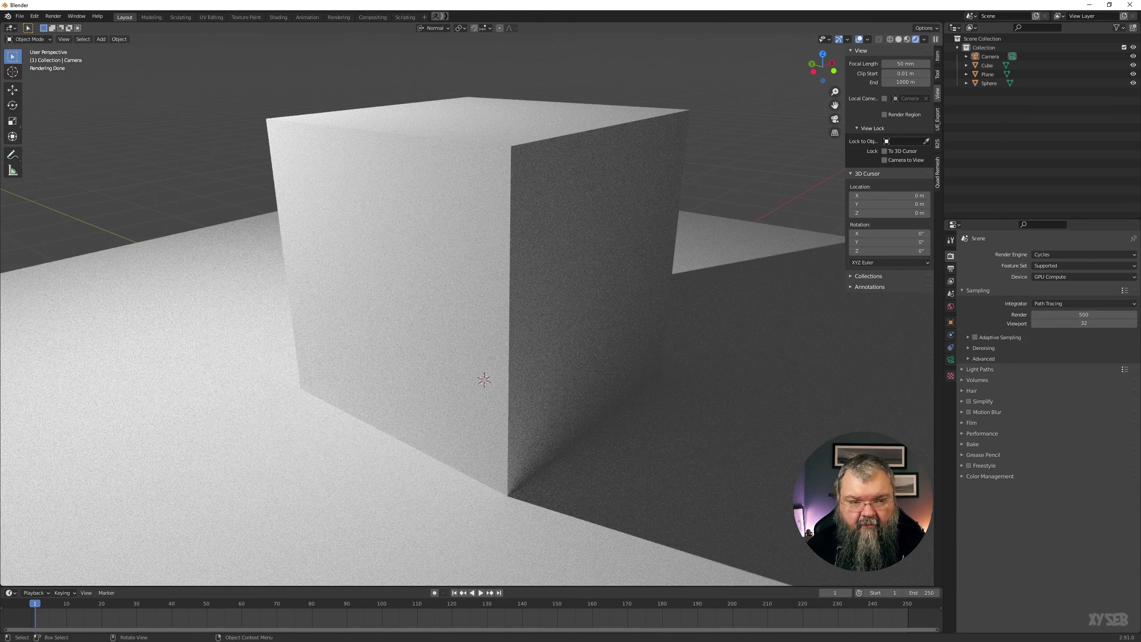
# Step: Render the final image with F12 and zoom in on the cube's shadowed corner
pyautogui.press('F12')
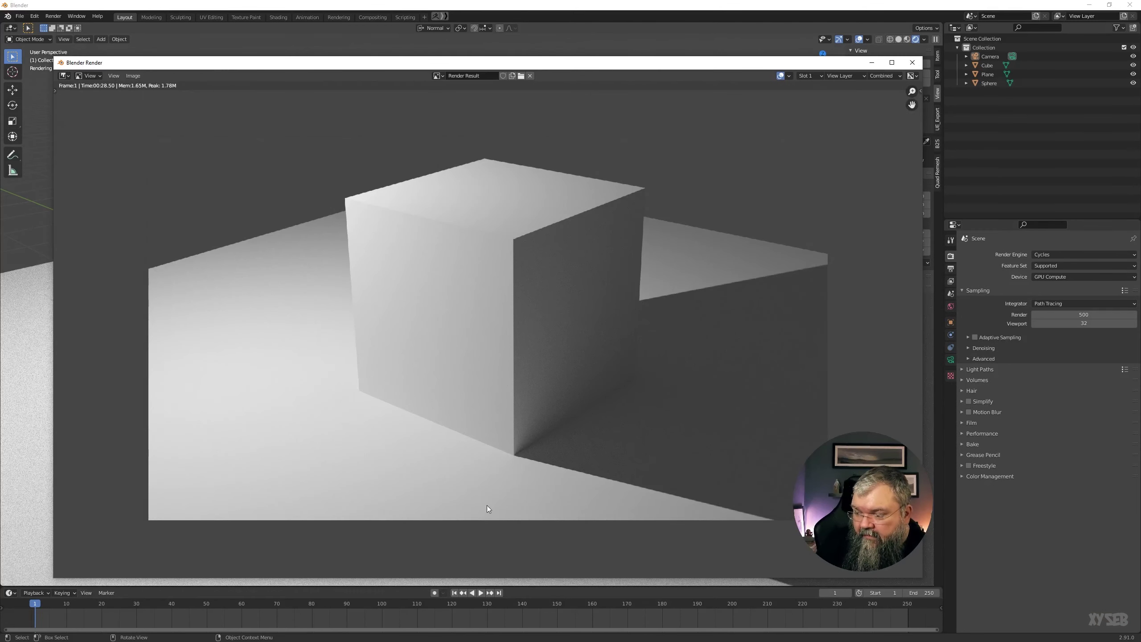
pyautogui.scroll(2, 563, 533)
pyautogui.scroll(1, 570, 494)
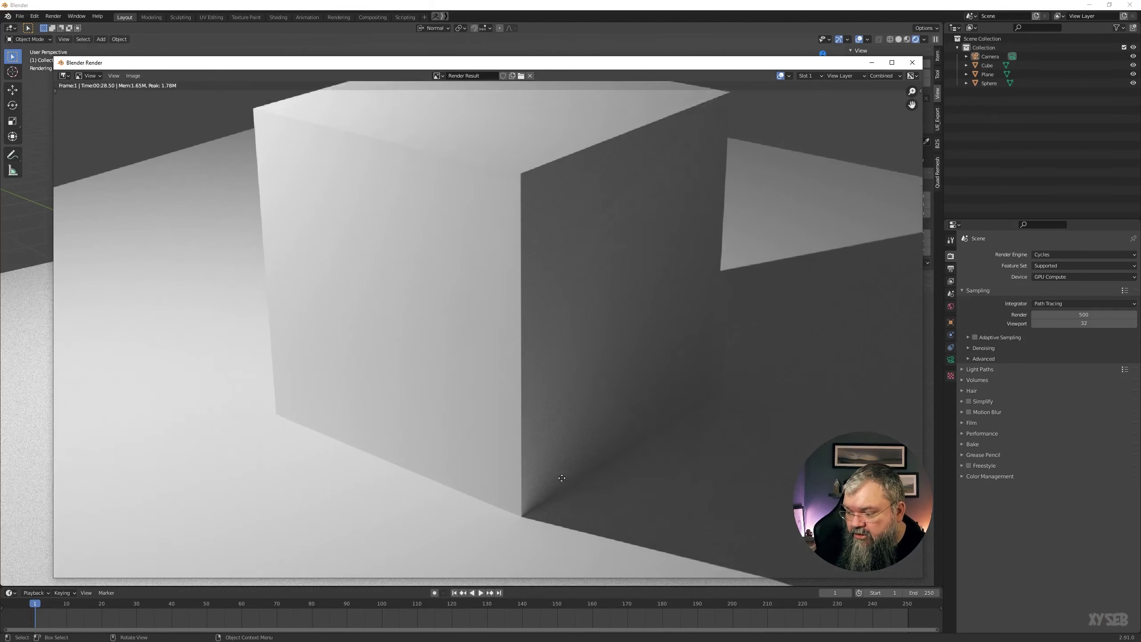
pyautogui.scroll(3, 585, 387)
pyautogui.scroll(2, 550, 437)
pyautogui.scroll(2, 549, 438)
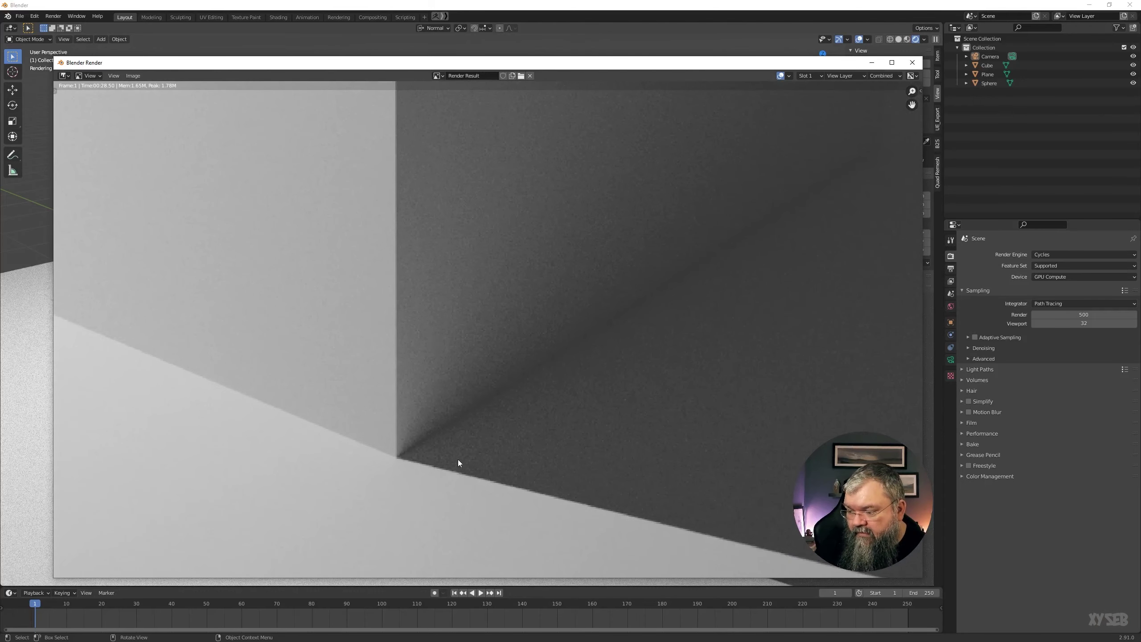
pyautogui.scroll(1, 458, 460)
pyautogui.moveTo(418, 471); pyautogui.dragTo(466, 330, button='middle')
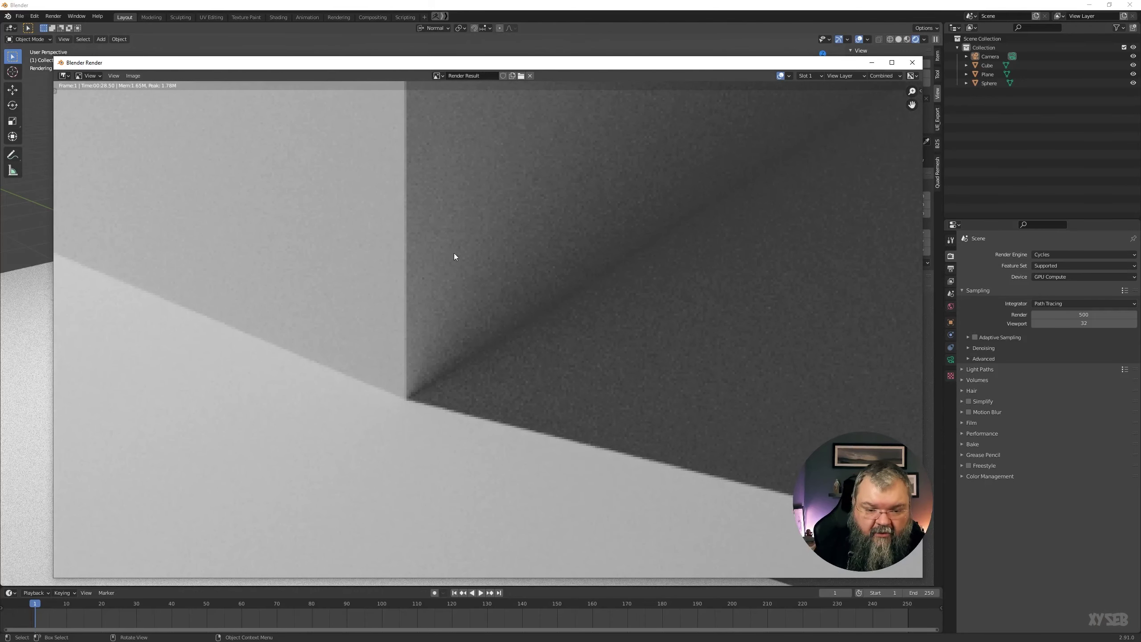
# Step: Zoom back out and recentre the render on the whole cube
pyautogui.scroll(-2, 399, 333)
pyautogui.scroll(-1, 424, 314)
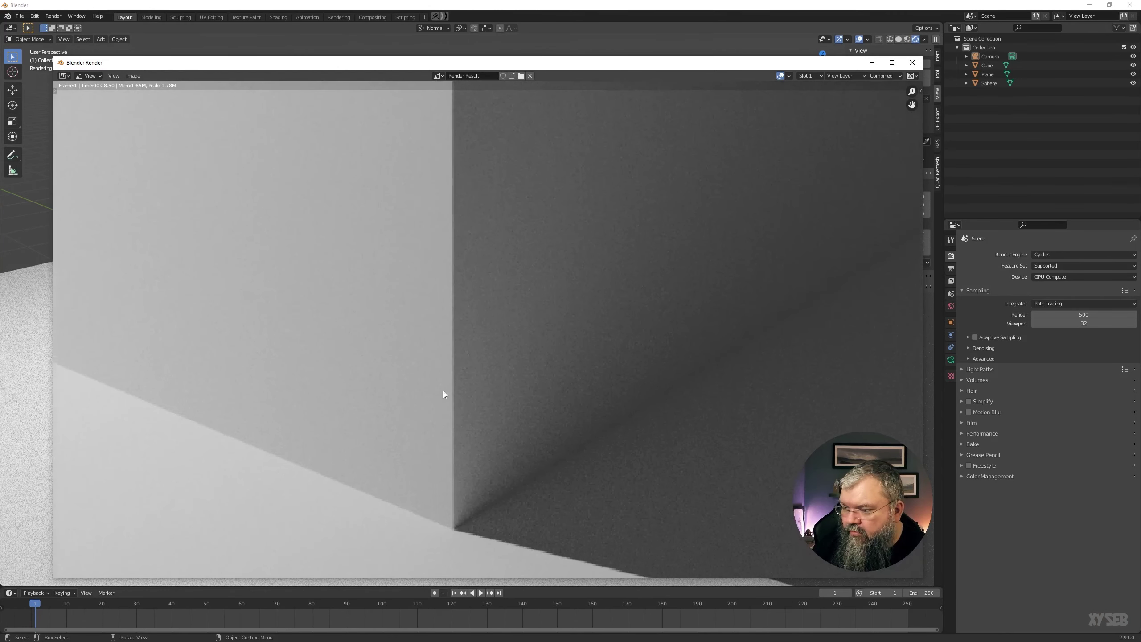
pyautogui.scroll(-1, 426, 329)
pyautogui.scroll(-2, 434, 355)
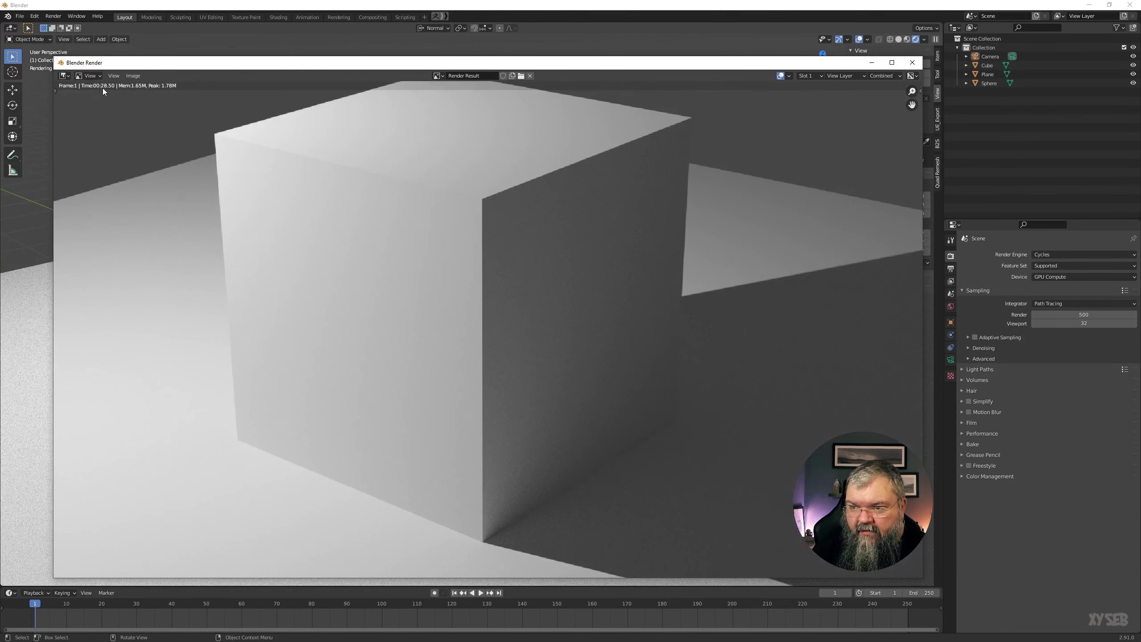
pyautogui.scroll(-2, 379, 321)
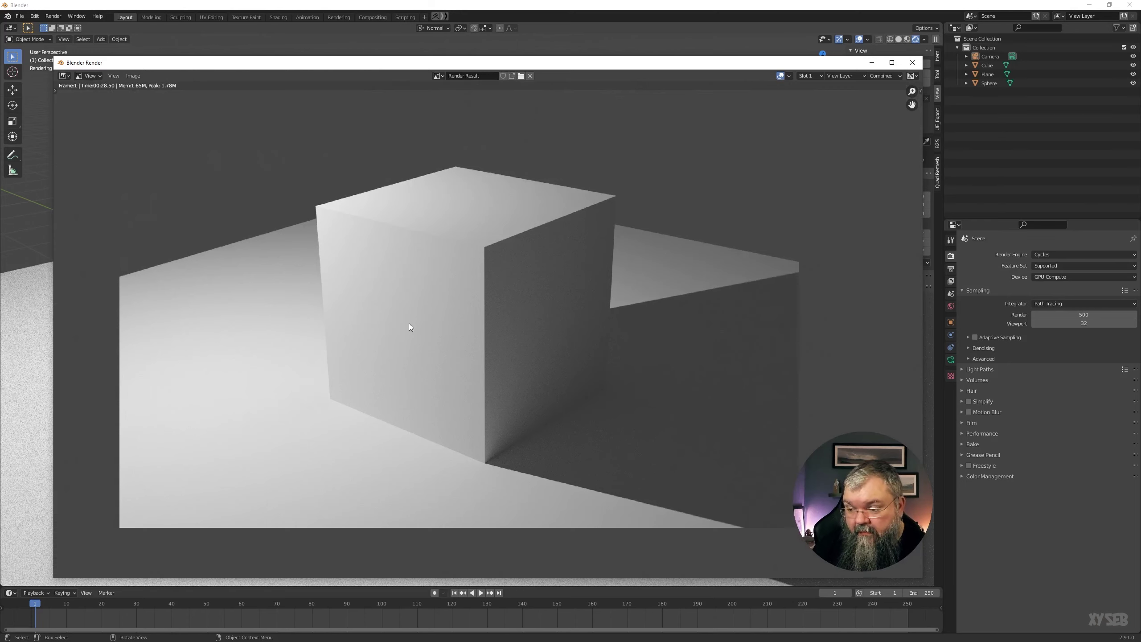
pyautogui.moveTo(408, 322); pyautogui.dragTo(415, 351, button='middle')
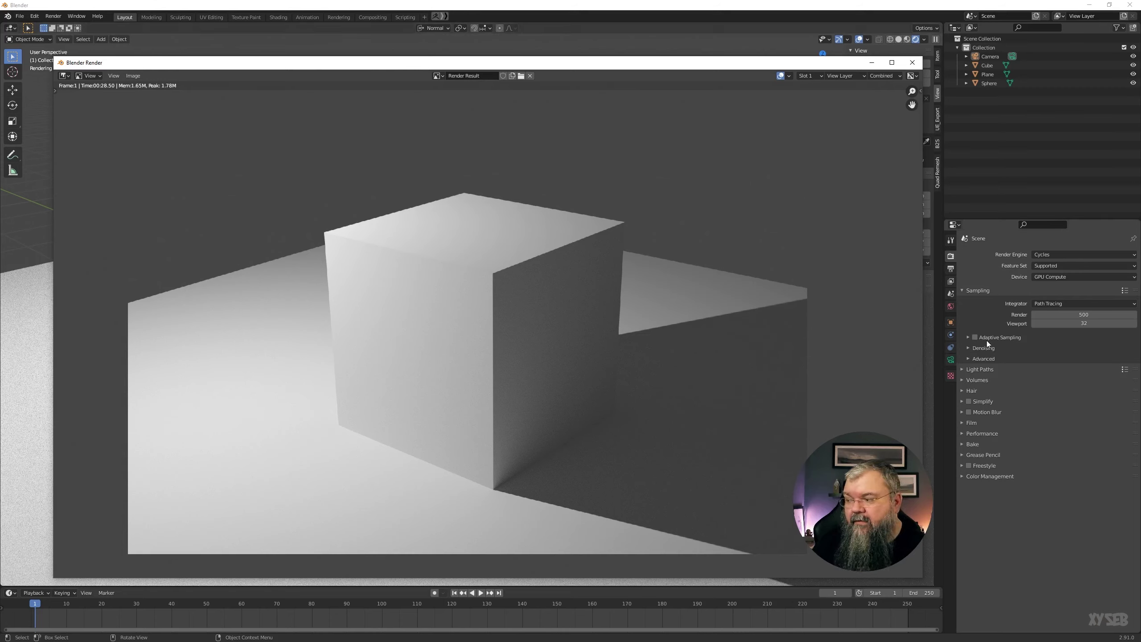
# Step: Enable Adaptive Sampling and zoom the live viewport preview
pyautogui.click(974, 337)
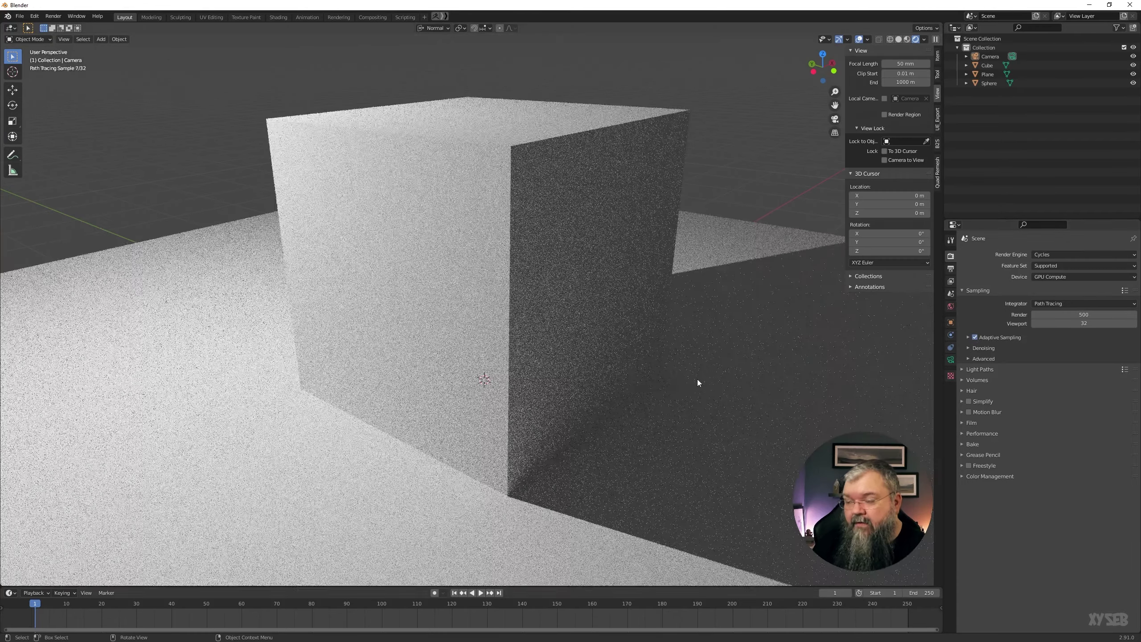
pyautogui.scroll(1, 684, 373)
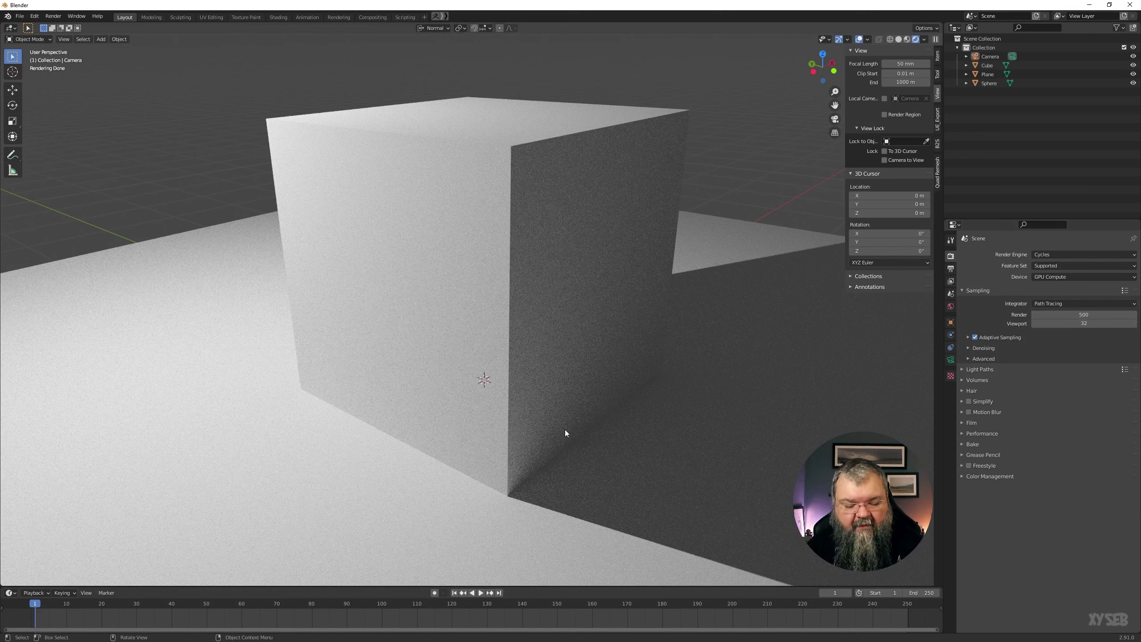
# Step: Re-render the cube with adaptive sampling and zoom in on the cube's bottom corner
pyautogui.press('F12')
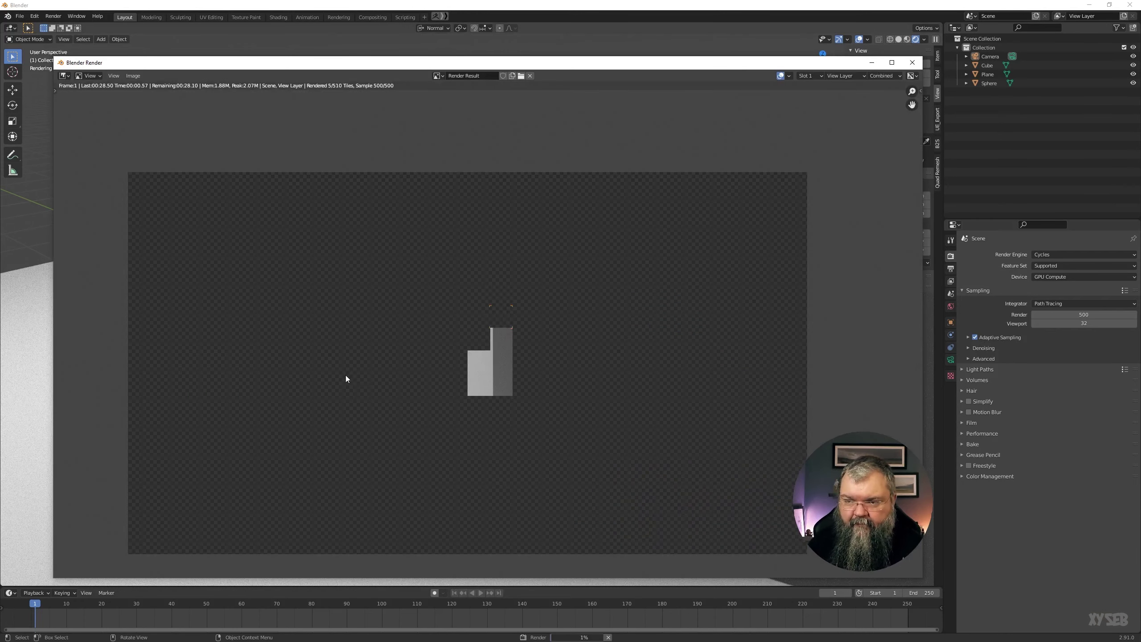
pyautogui.press('Escape')
pyautogui.press('j')
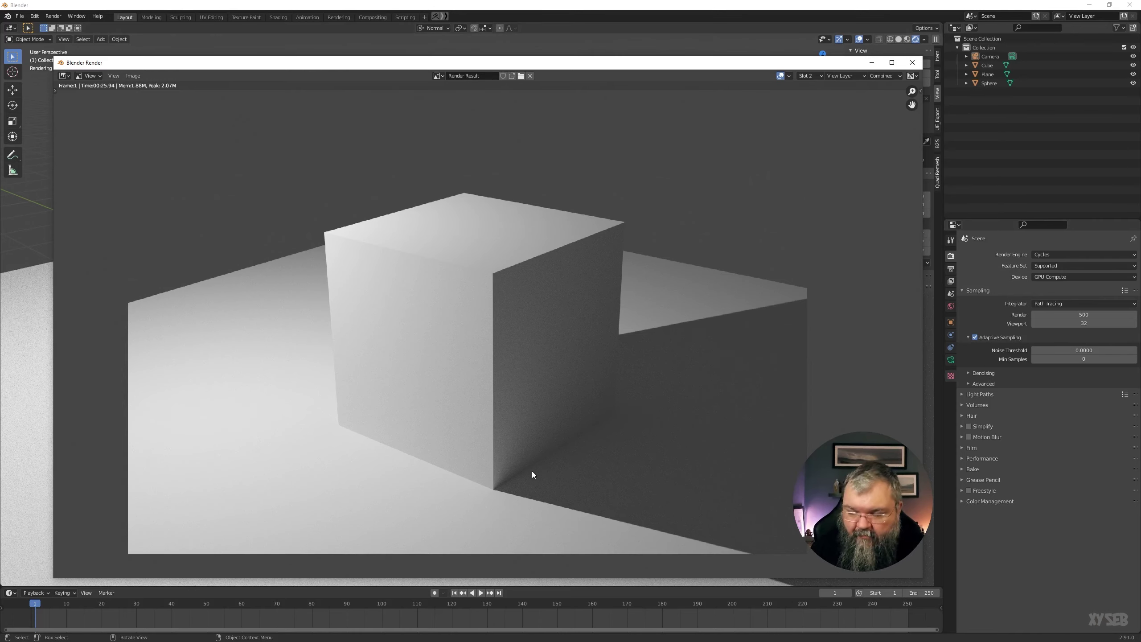
pyautogui.scroll(3, 503, 514)
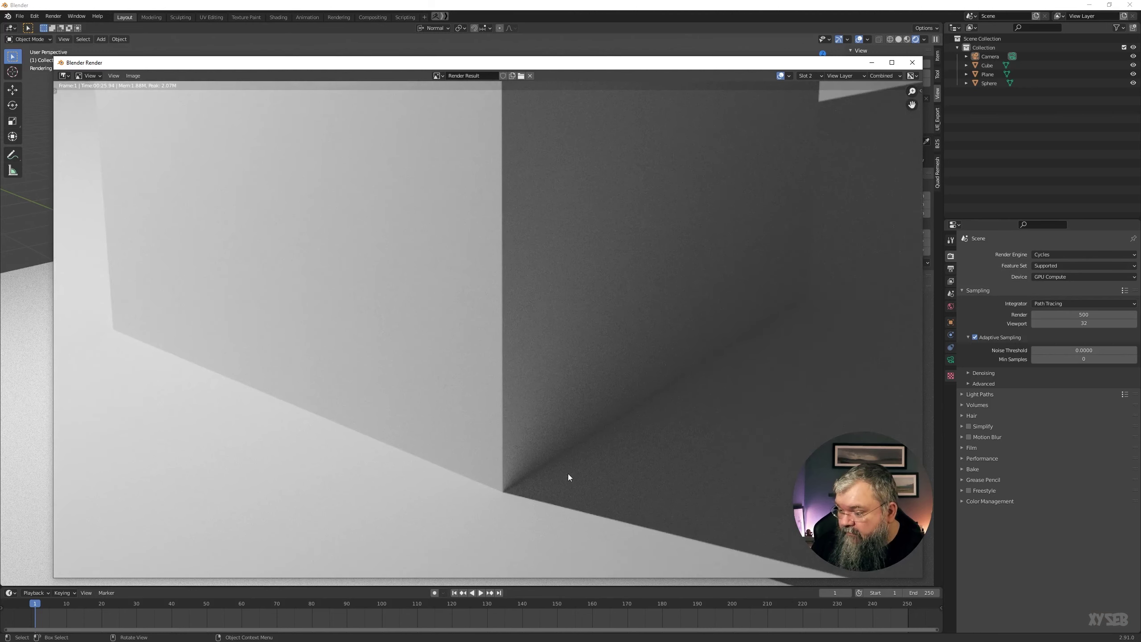
pyautogui.moveTo(567, 474); pyautogui.dragTo(540, 406, button='middle')
pyautogui.scroll(2, 540, 406)
pyautogui.moveTo(514, 442); pyautogui.dragTo(513, 417, button='middle')
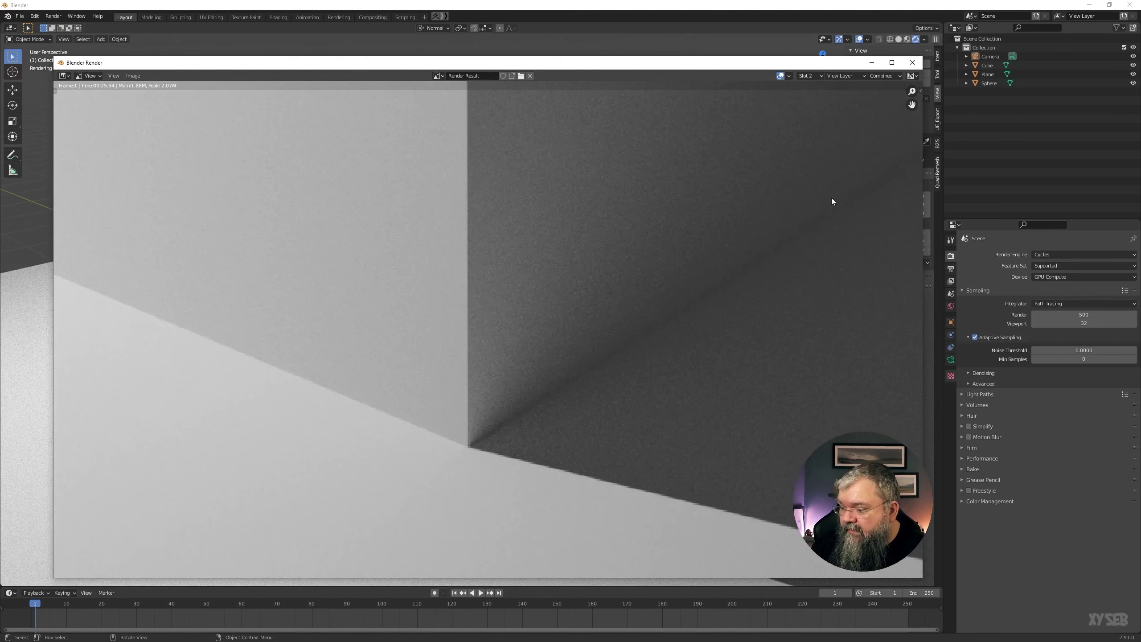
# Step: Compare the Slot 1 and Slot 2 renders, ending on Slot 1 zoomed out
pyautogui.click(811, 76)
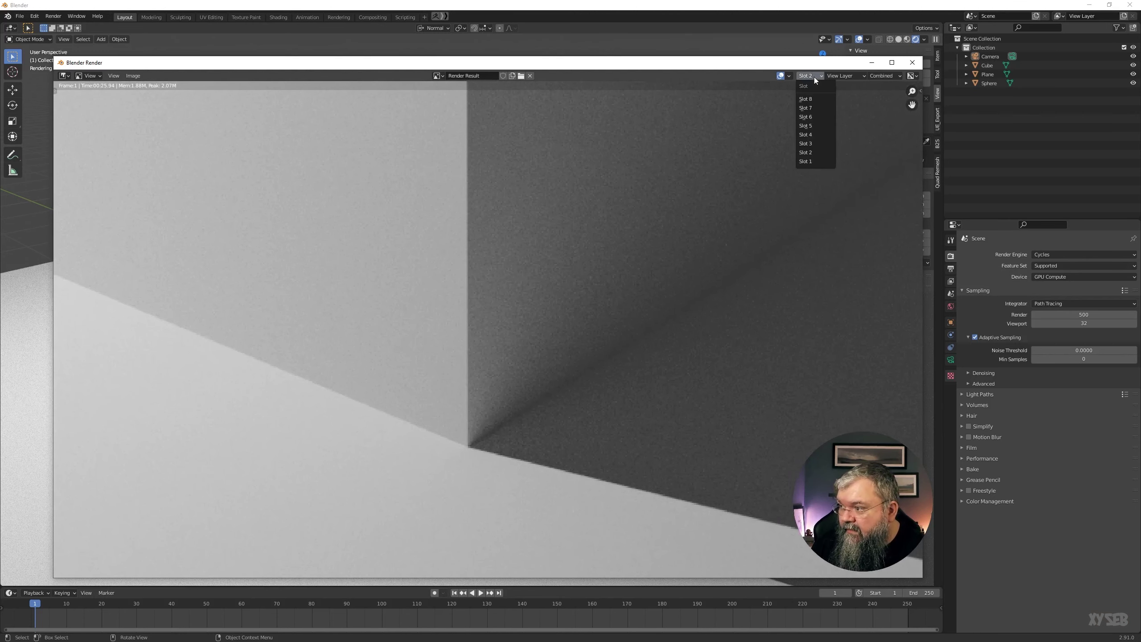
pyautogui.click(803, 162)
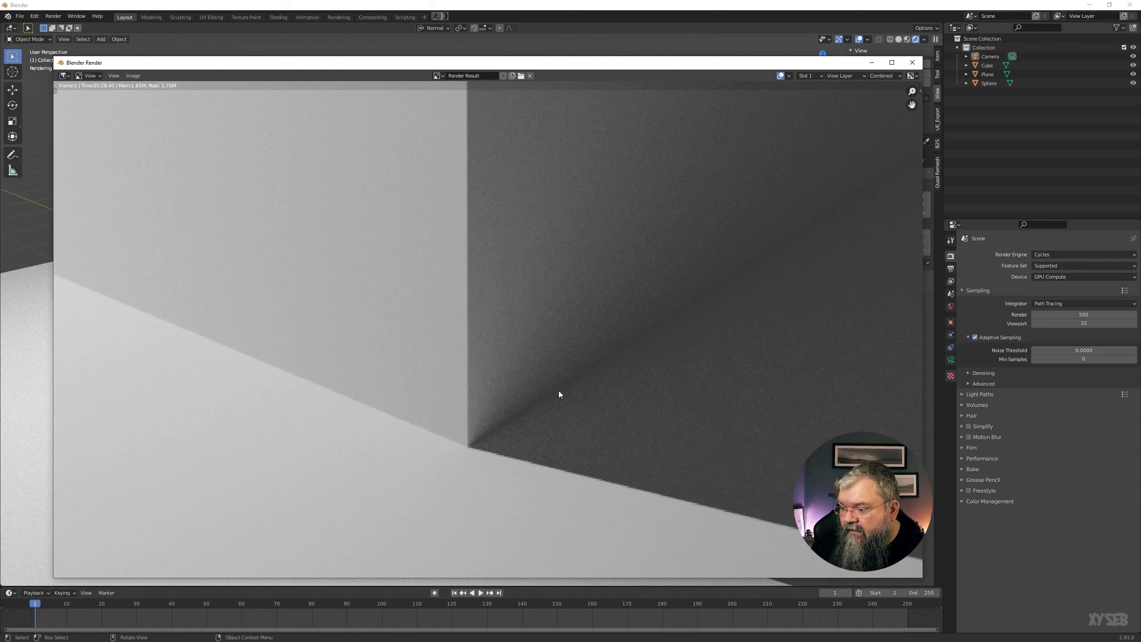
pyautogui.click(811, 76)
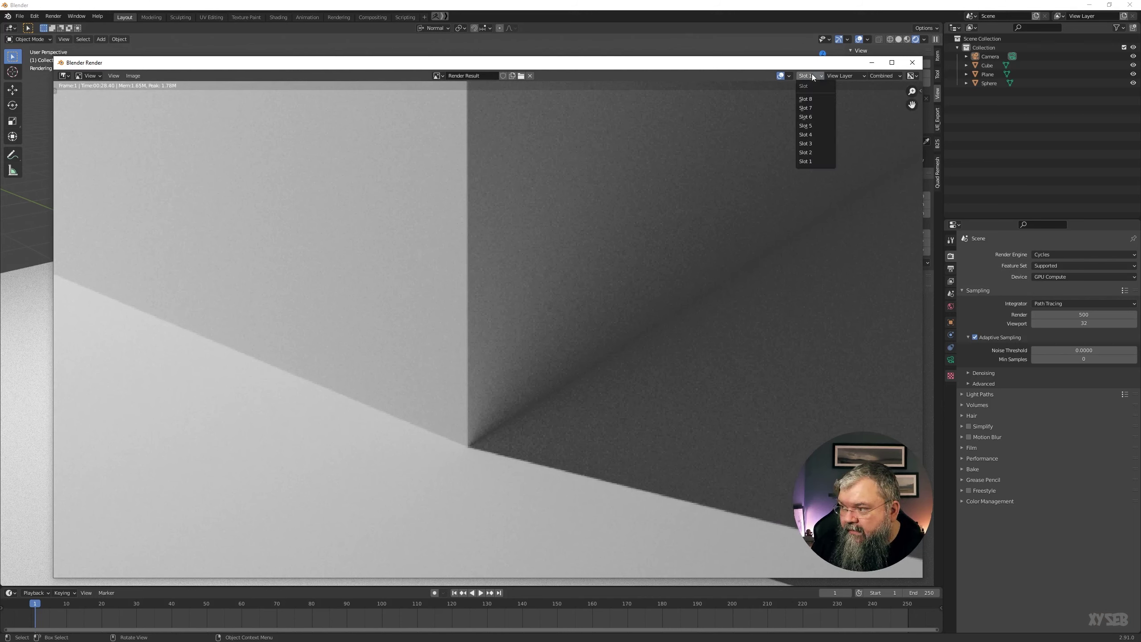
pyautogui.click(810, 153)
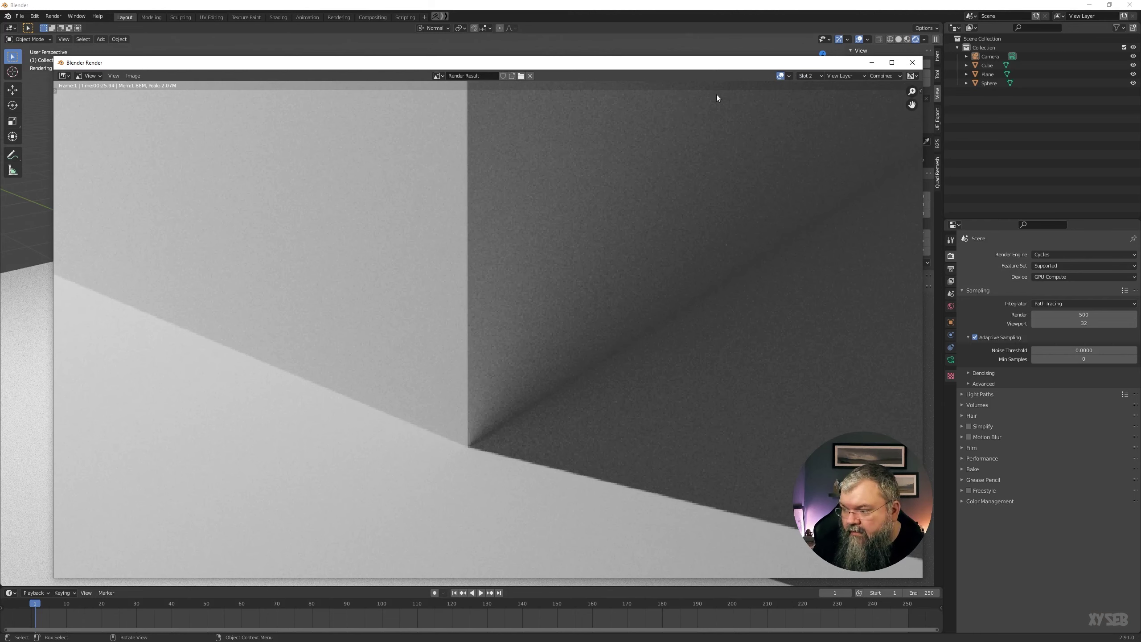
pyautogui.click(817, 76)
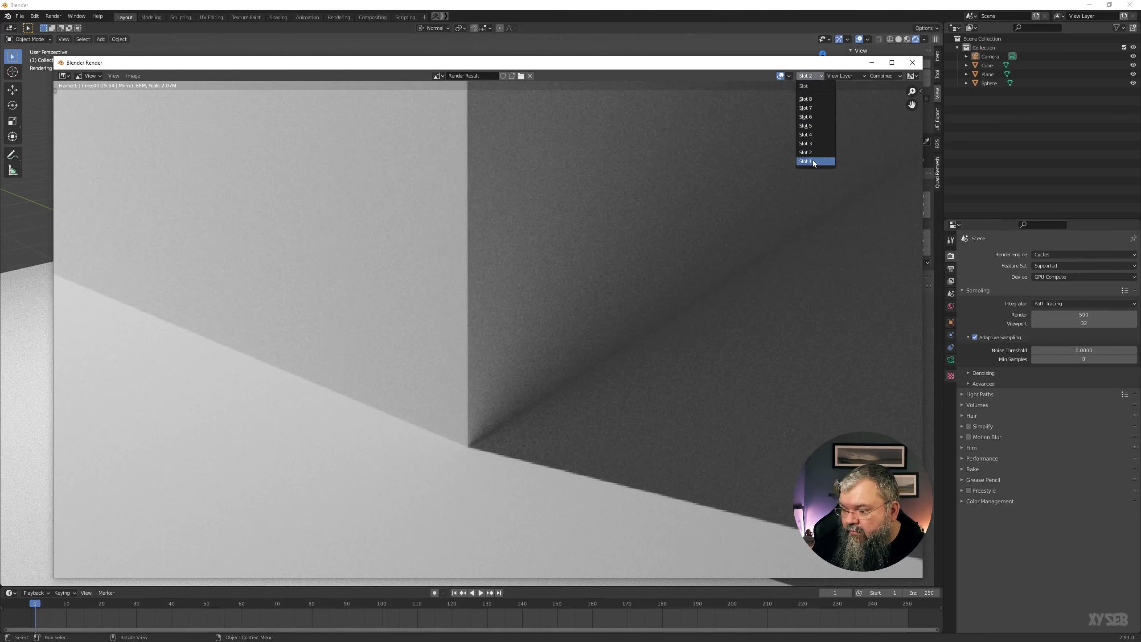
pyautogui.click(812, 161)
pyautogui.moveTo(612, 266)
pyautogui.mouseDown(button='middle')
pyautogui.moveTo(572, 308)
pyautogui.moveTo(568, 339)
pyautogui.mouseUp(button='middle')
pyautogui.scroll(-1, 592, 340)
pyautogui.scroll(-3, 592, 339)
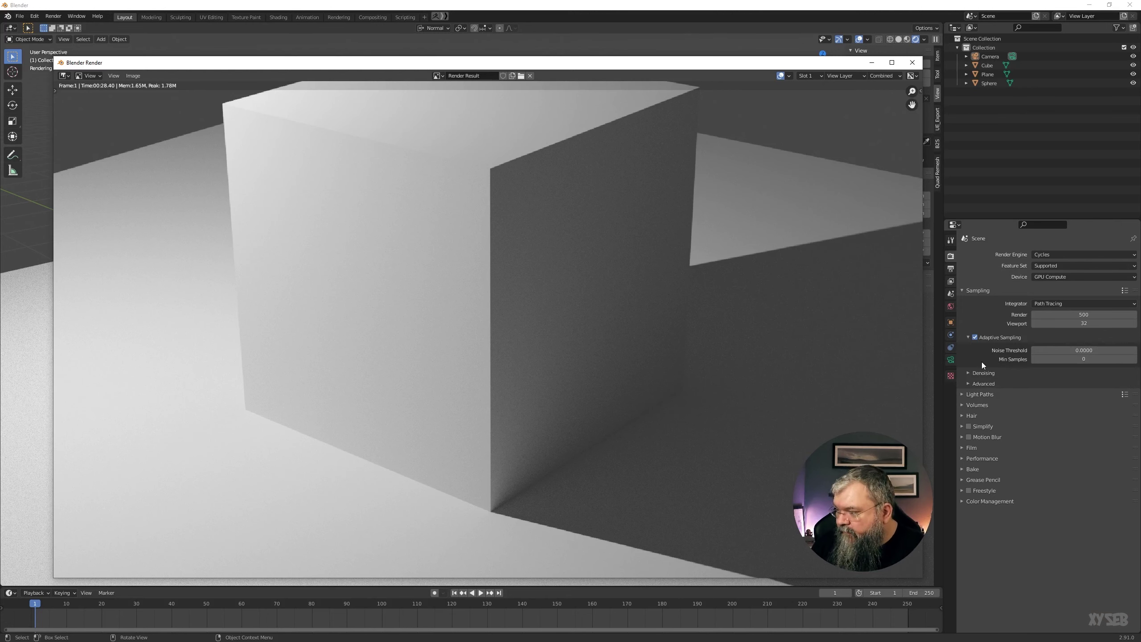
# Step: Bring the main Blender window back in front of the render window
pyautogui.click(1080, 350)
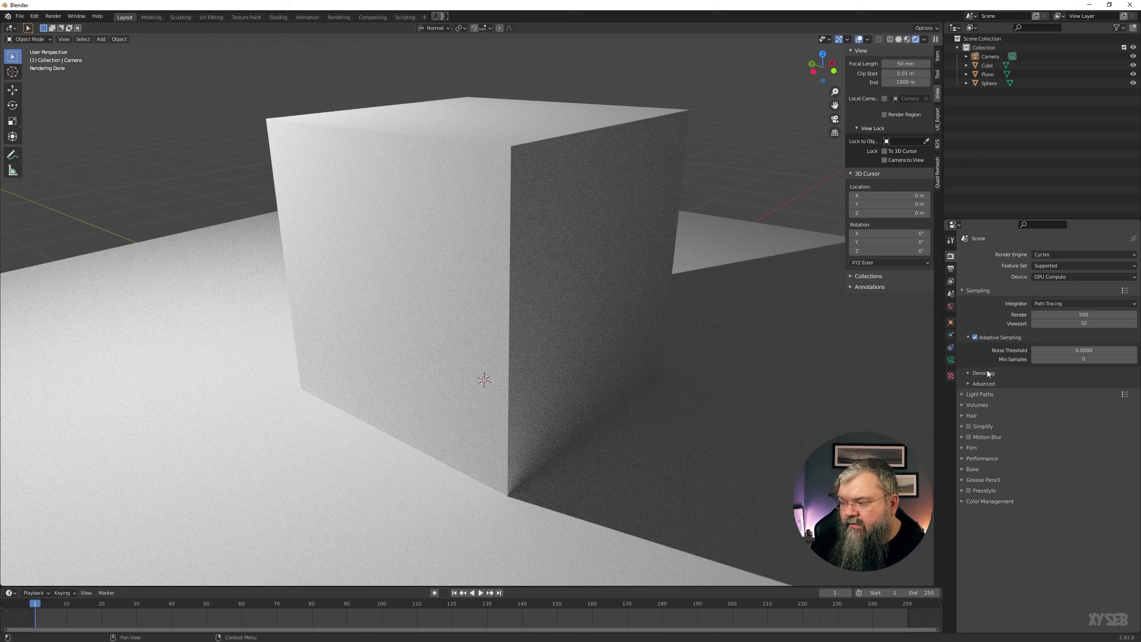
# Step: Collapse the Adaptive Sampling subpanel and expand the Denoising subpanel under Sampling
pyautogui.click(992, 340)
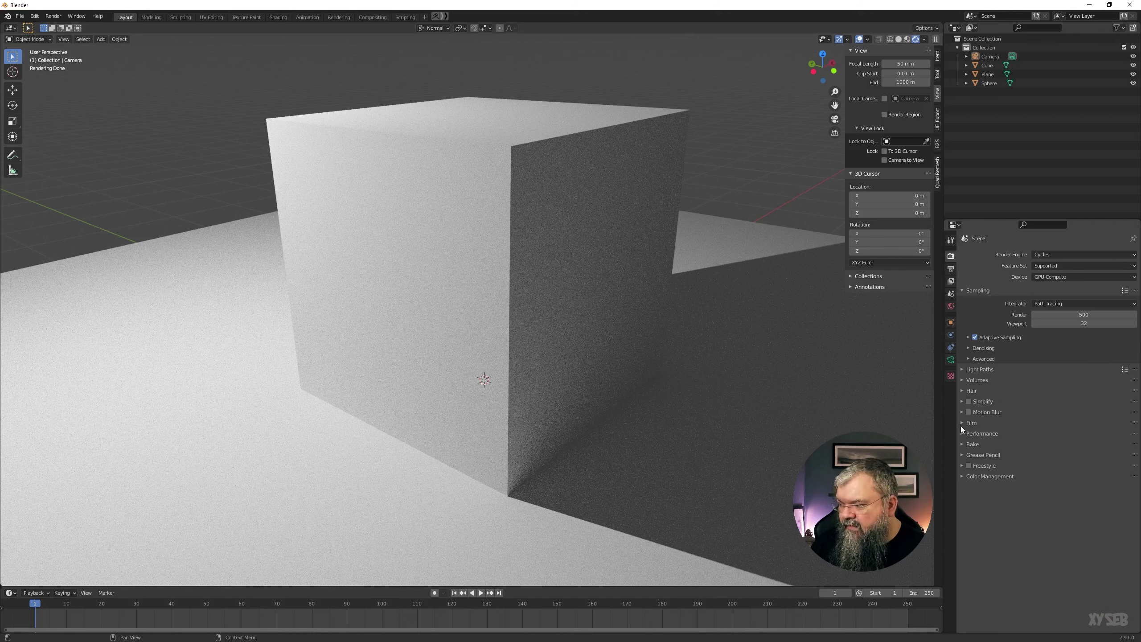
pyautogui.click(987, 349)
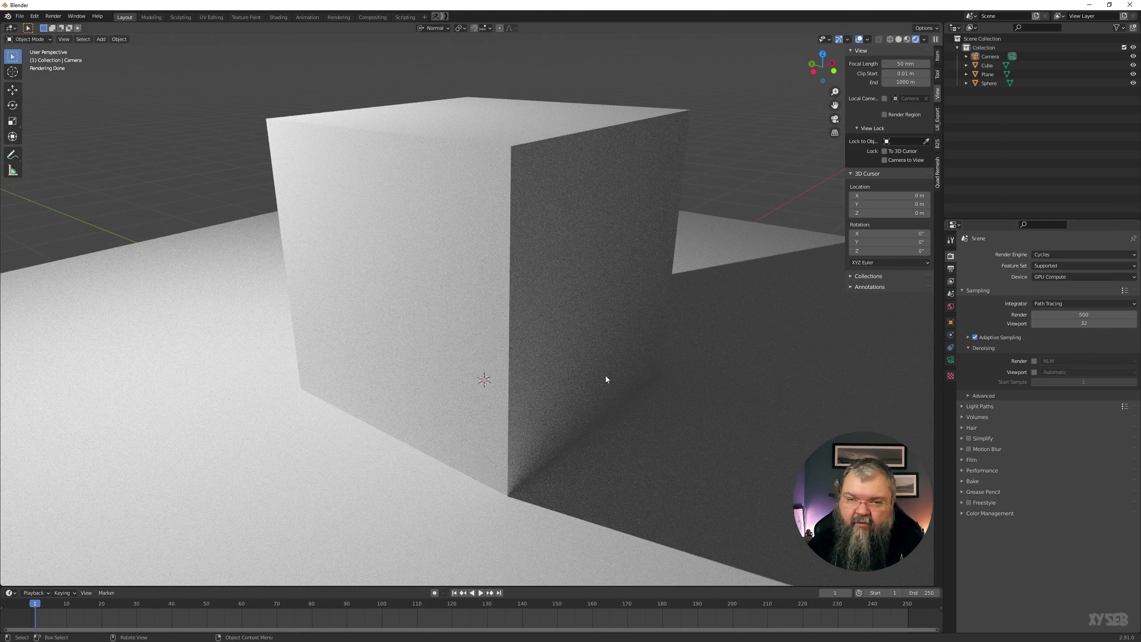
# Step: Toggle viewport denoising on and off to compare noise, orbiting around the cube
pyautogui.click(1034, 373)
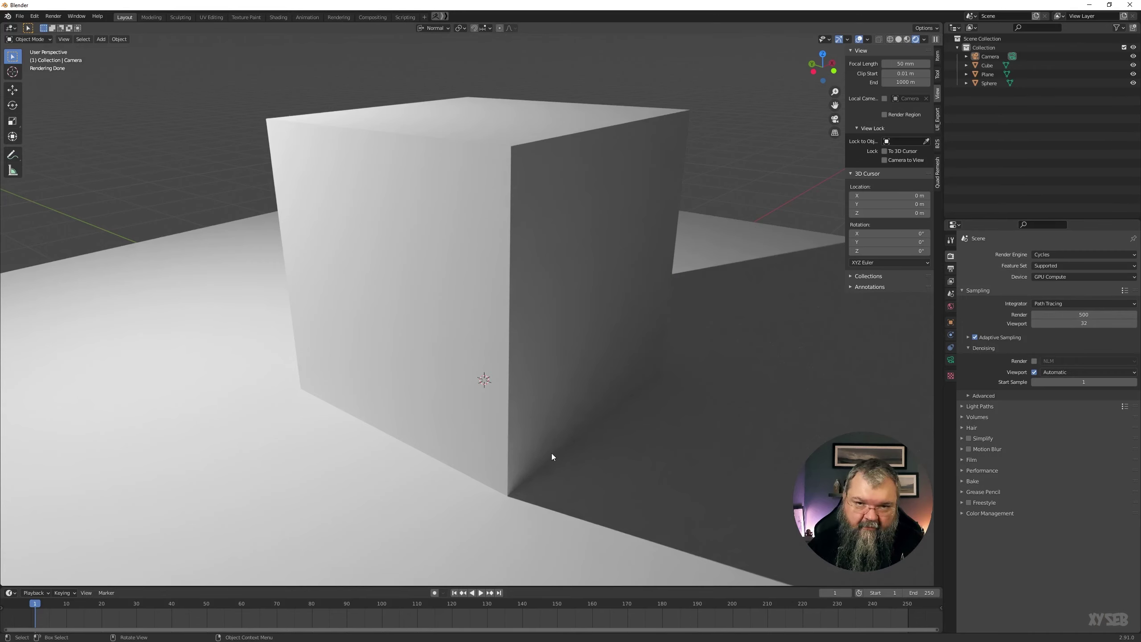
pyautogui.click(1032, 372)
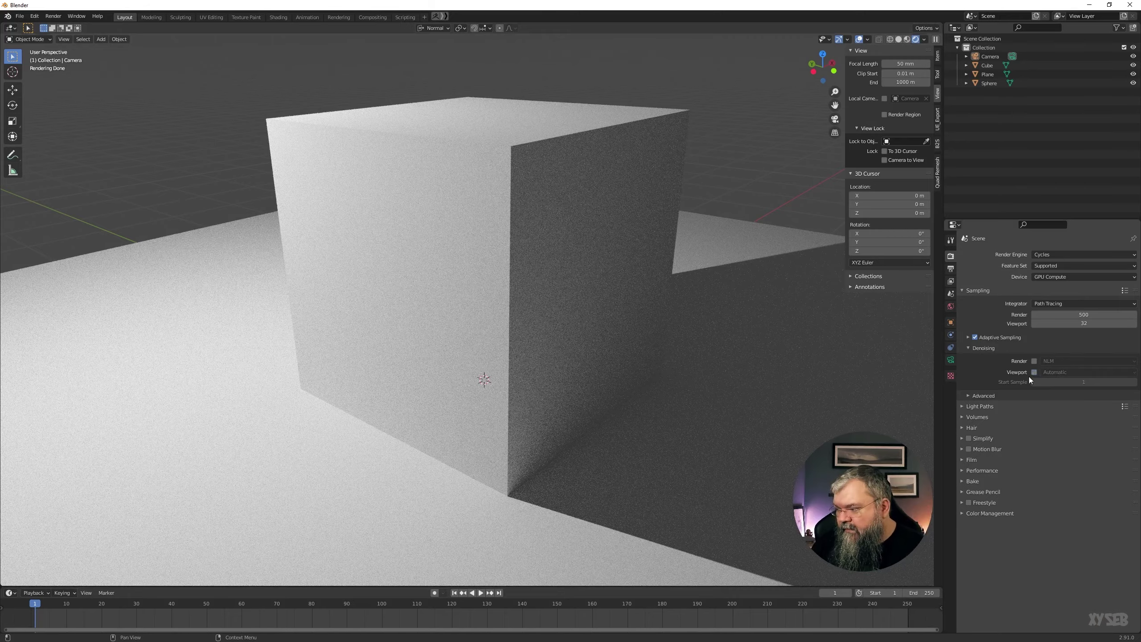
pyautogui.moveTo(568, 521)
pyautogui.mouseDown(button='middle')
pyautogui.moveTo(559, 457)
pyautogui.moveTo(579, 435)
pyautogui.mouseUp(button='middle')
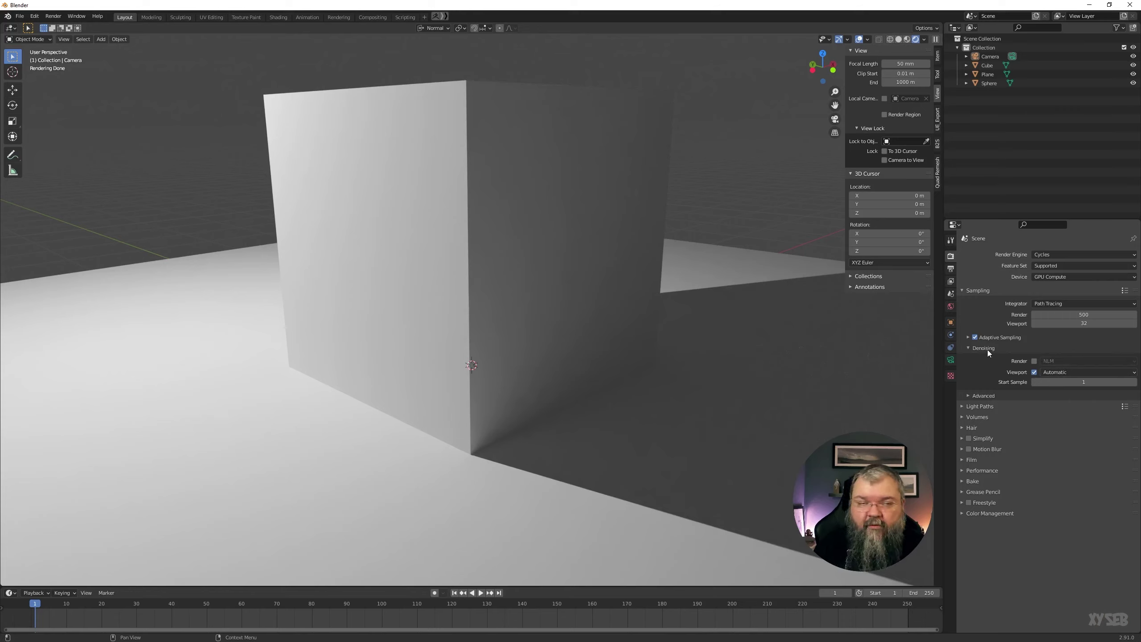
# Step: Set the viewport sample count to 64
pyautogui.click(1089, 323)
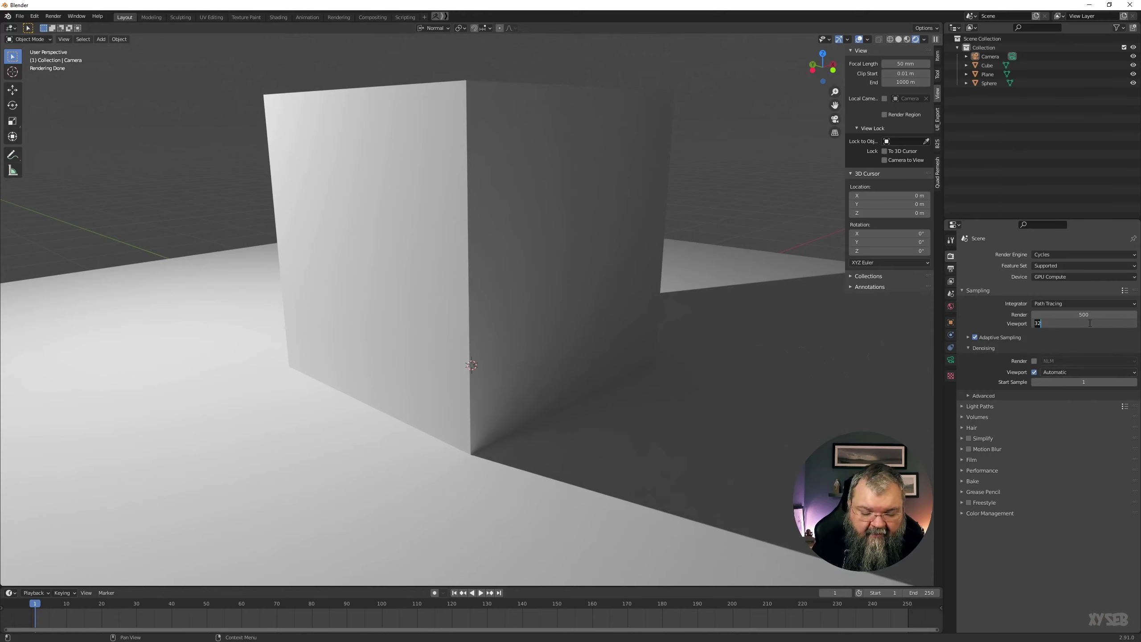
pyautogui.write('64')
pyautogui.press('Return')
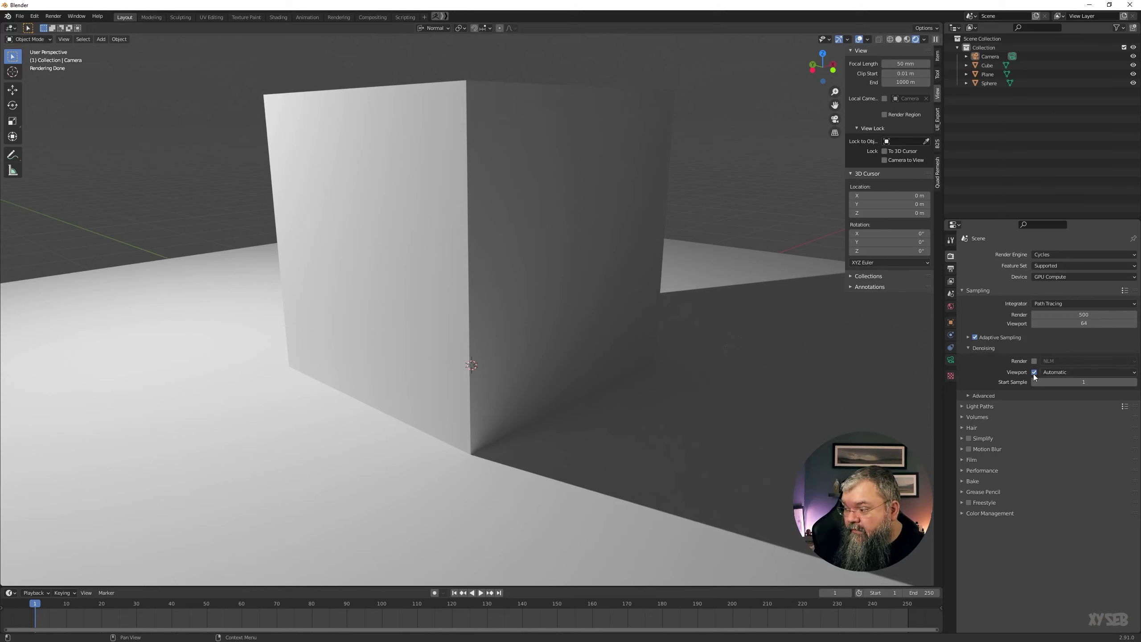
# Step: Try OptiX, then settle on OpenImageDenoise as the viewport denoiser
pyautogui.click(1068, 373)
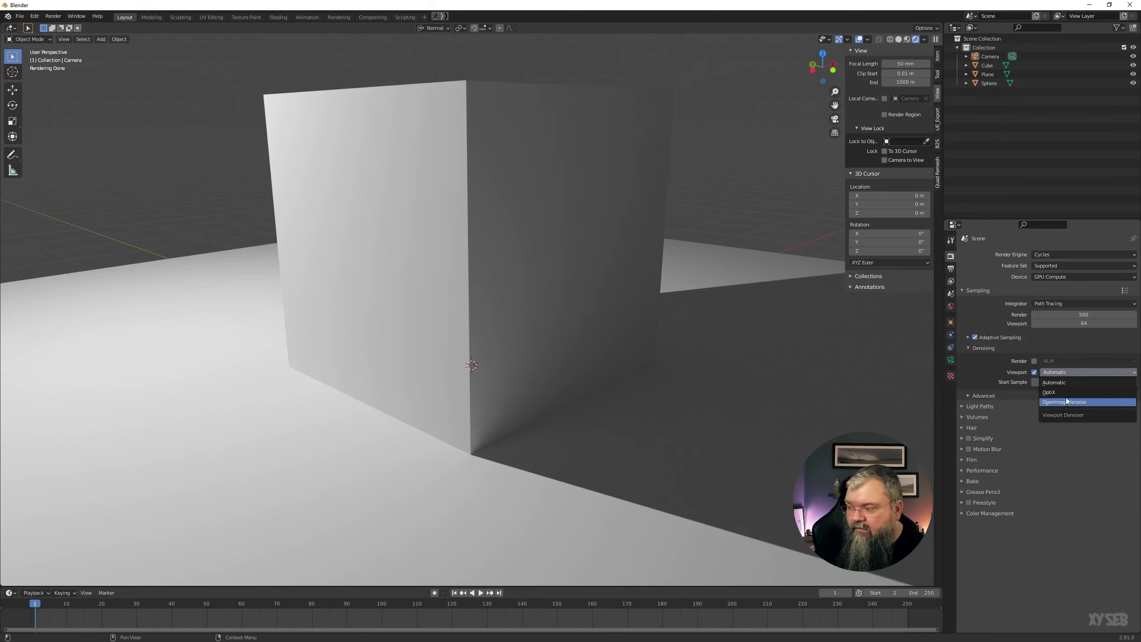
pyautogui.click(1059, 372)
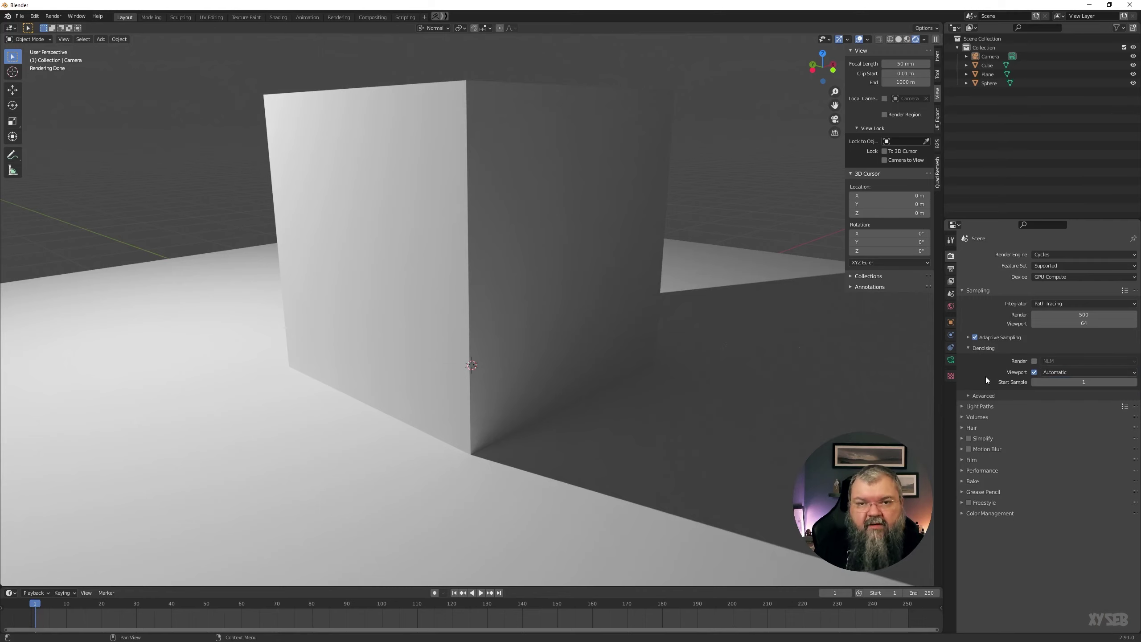
pyautogui.click(1063, 373)
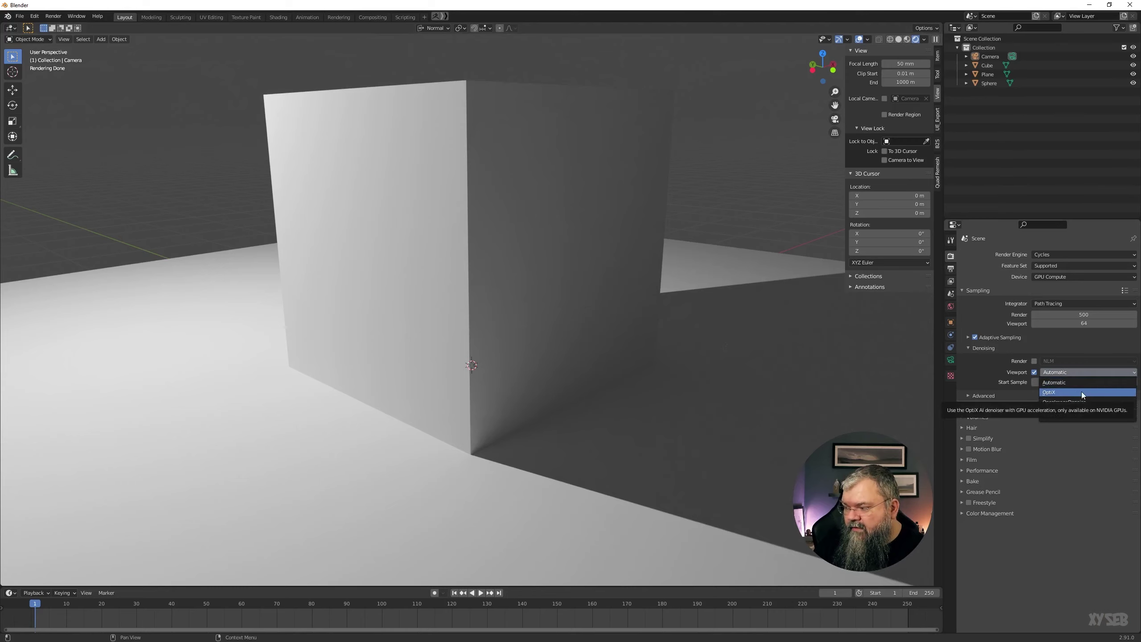
pyautogui.click(1069, 392)
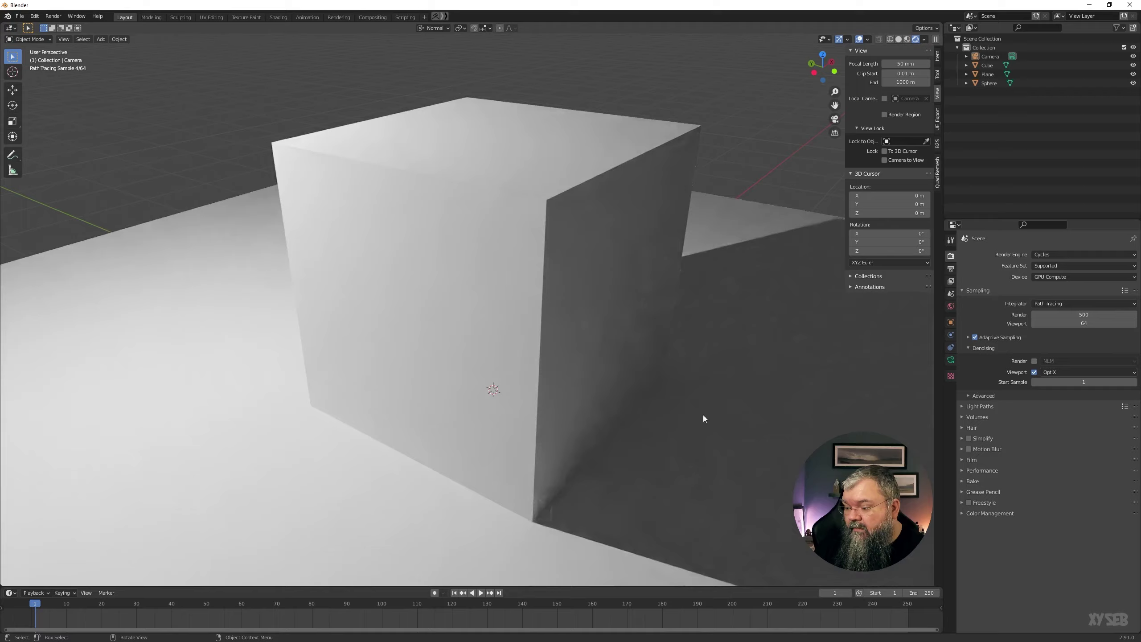
pyautogui.keyDown('shift'); pyautogui.moveTo(702, 415); pyautogui.dragTo(628, 415, button='middle'); pyautogui.keyUp('shift')
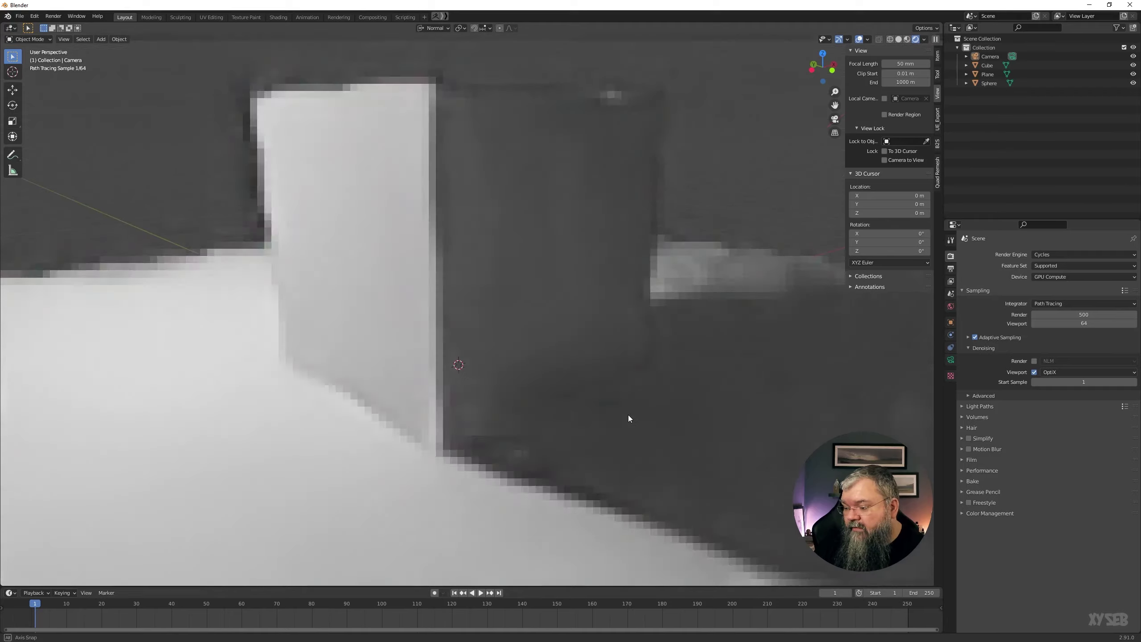
pyautogui.click(1079, 373)
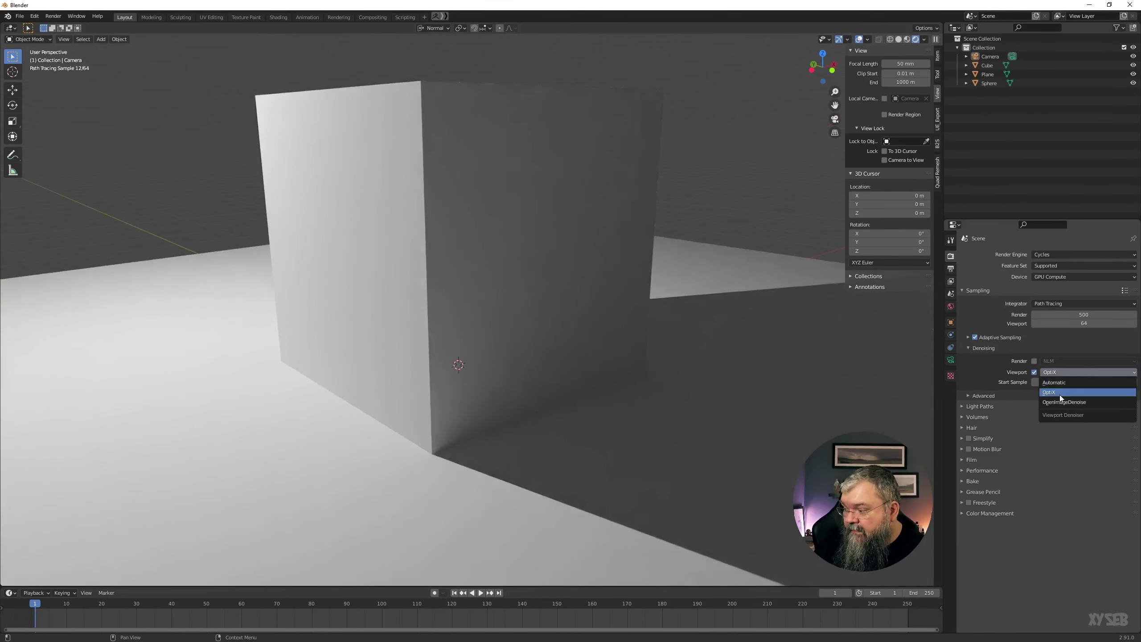
pyautogui.click(1056, 403)
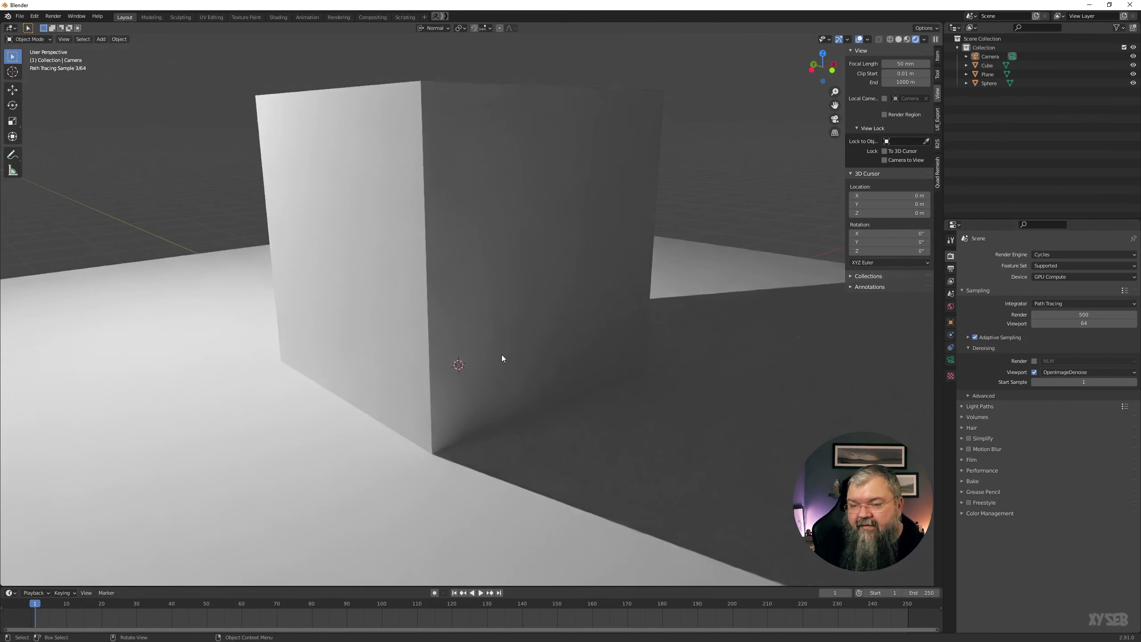
# Step: Set the denoising start sample to 64
pyautogui.click(1073, 382)
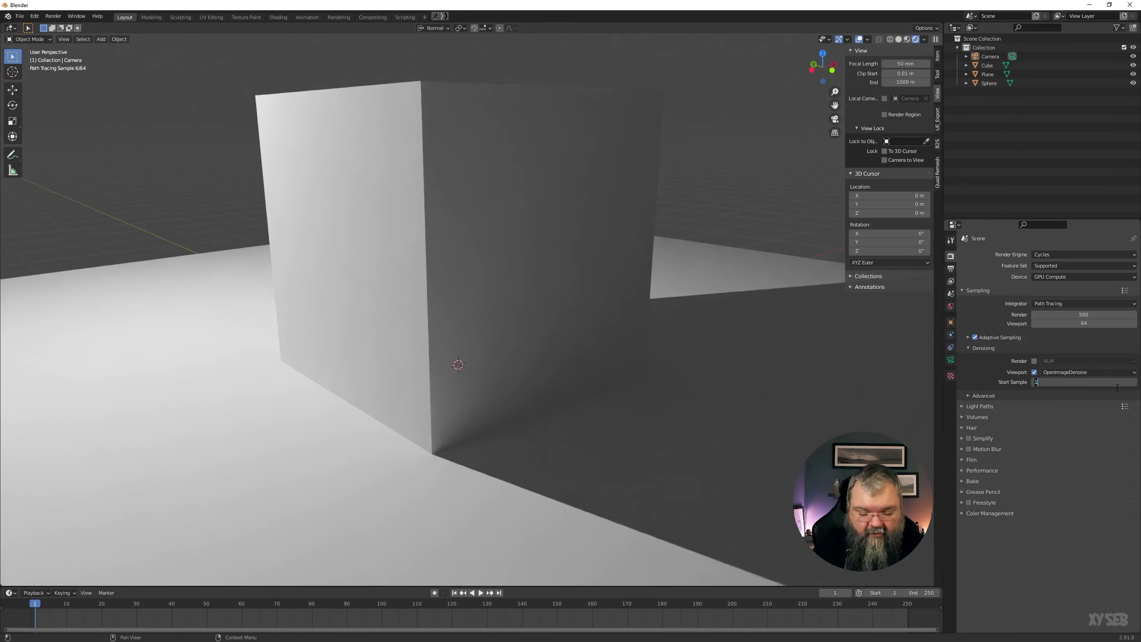
pyautogui.write('64')
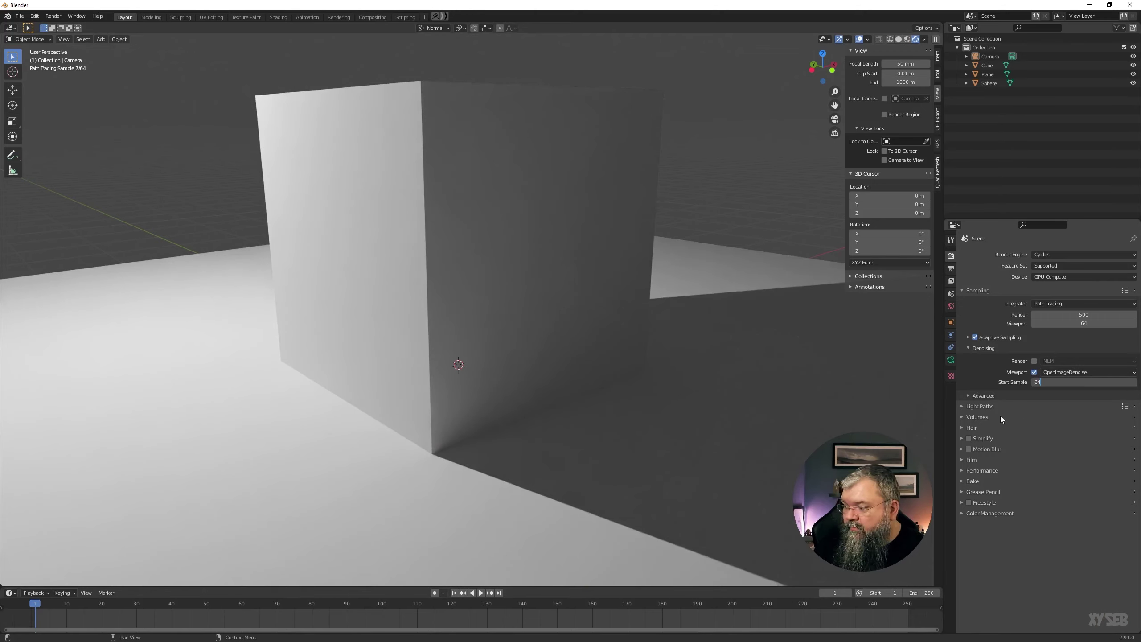
pyautogui.press('Return')
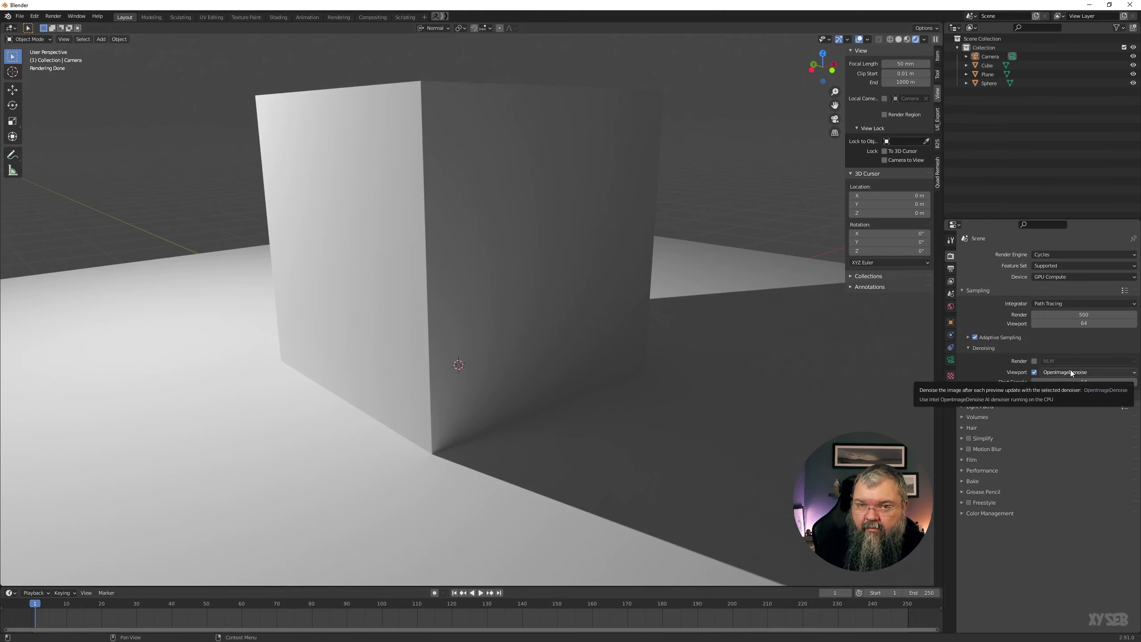
pyautogui.moveTo(1080, 371)
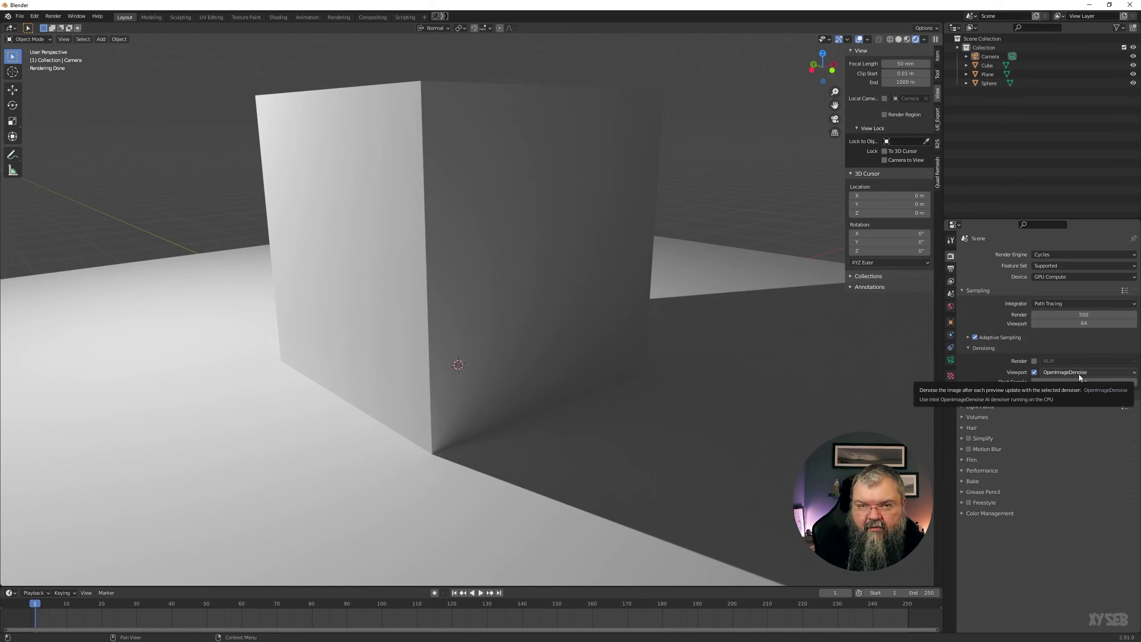
# Step: Reset the viewport denoiser to Automatic and switch viewport denoising off
pyautogui.click(1070, 372)
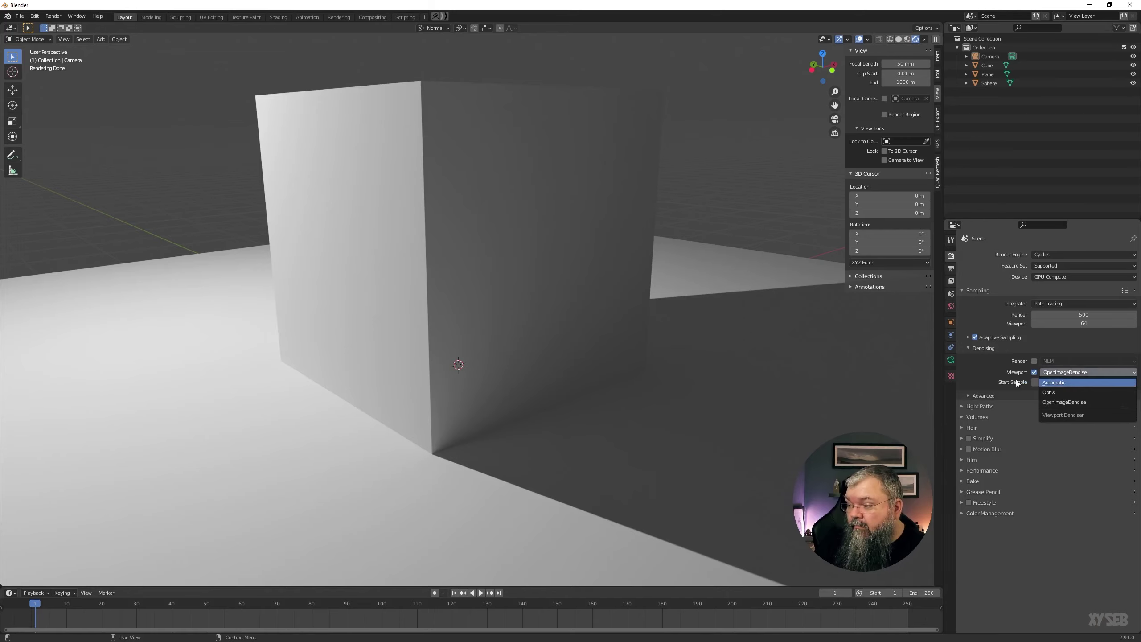
pyautogui.click(1059, 382)
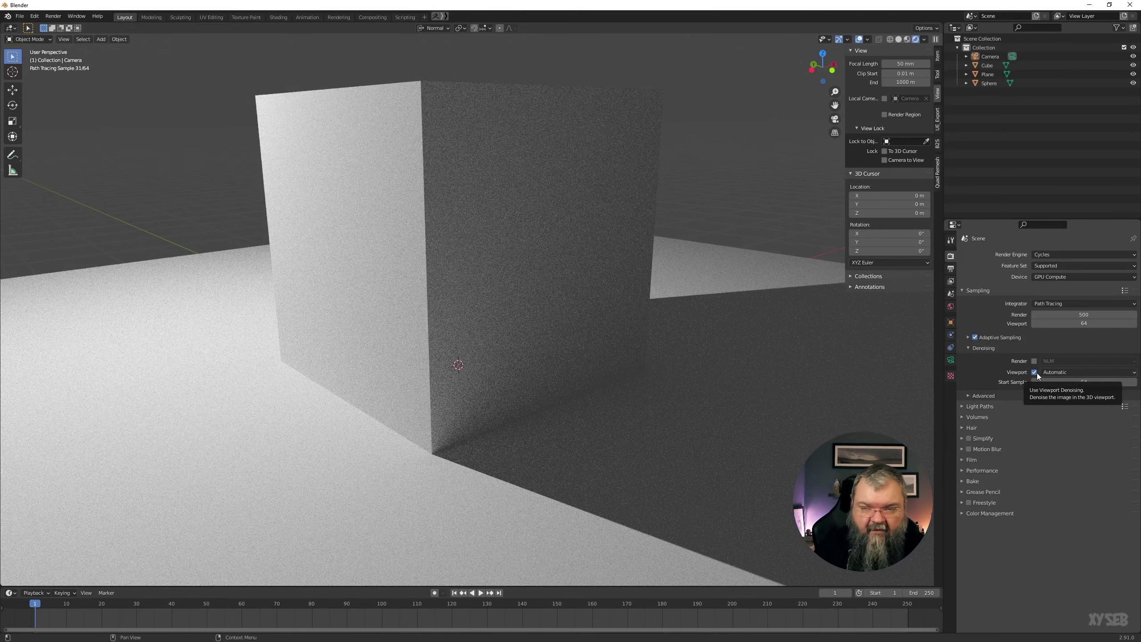
pyautogui.click(1034, 373)
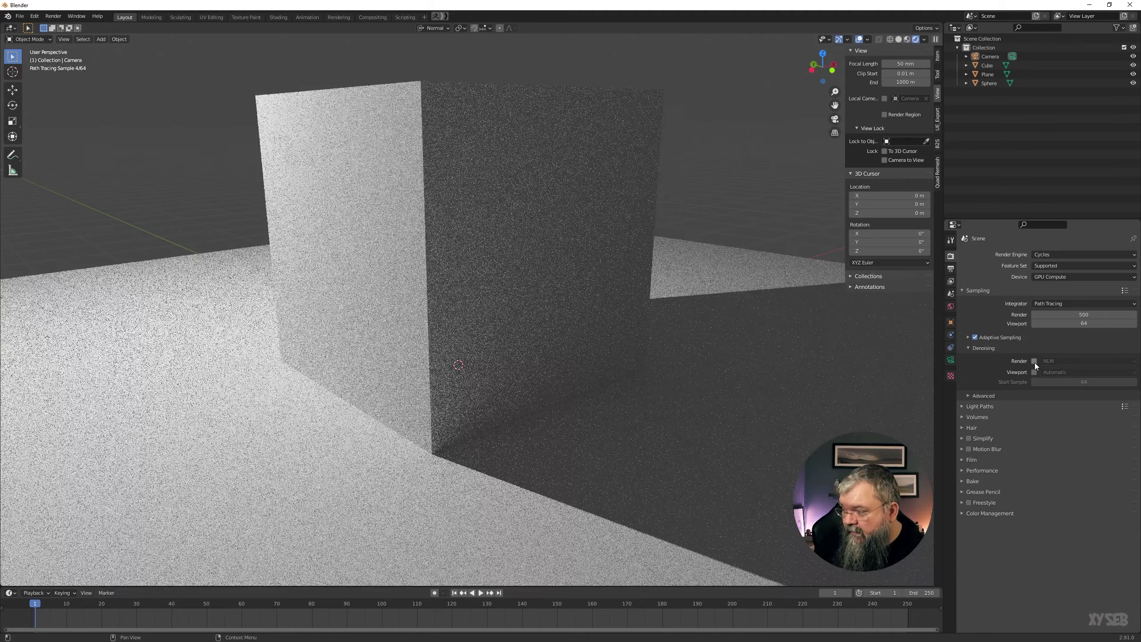
# Step: Enable render denoising and change its denoiser from NLM to OpenImageDenoise
pyautogui.click(1034, 361)
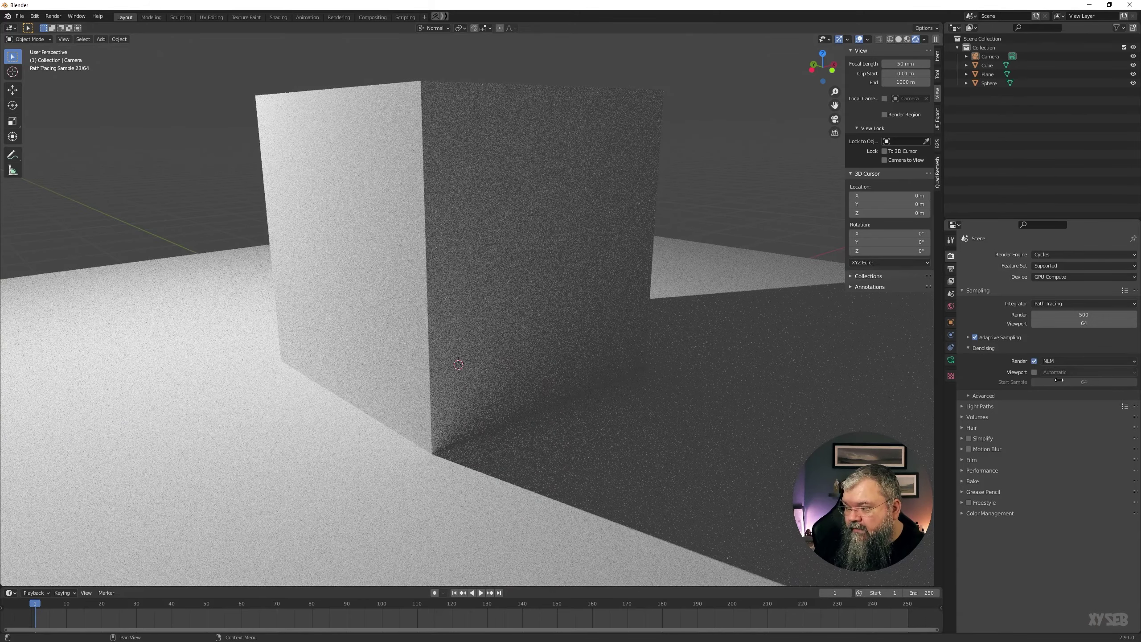
pyautogui.click(1066, 363)
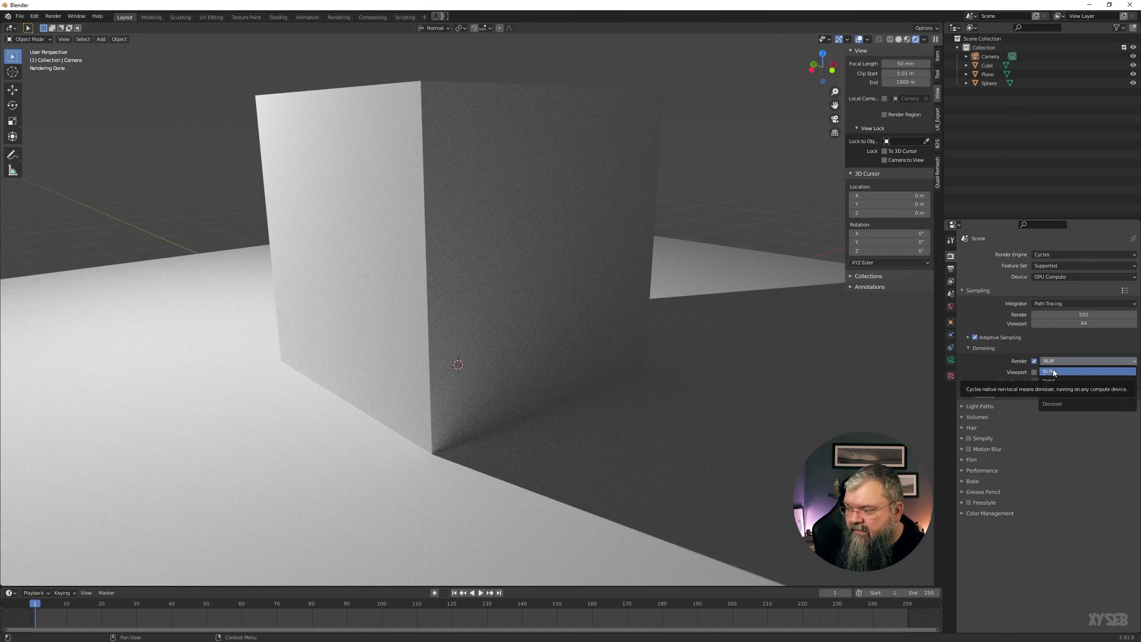
pyautogui.moveTo(1060, 371)
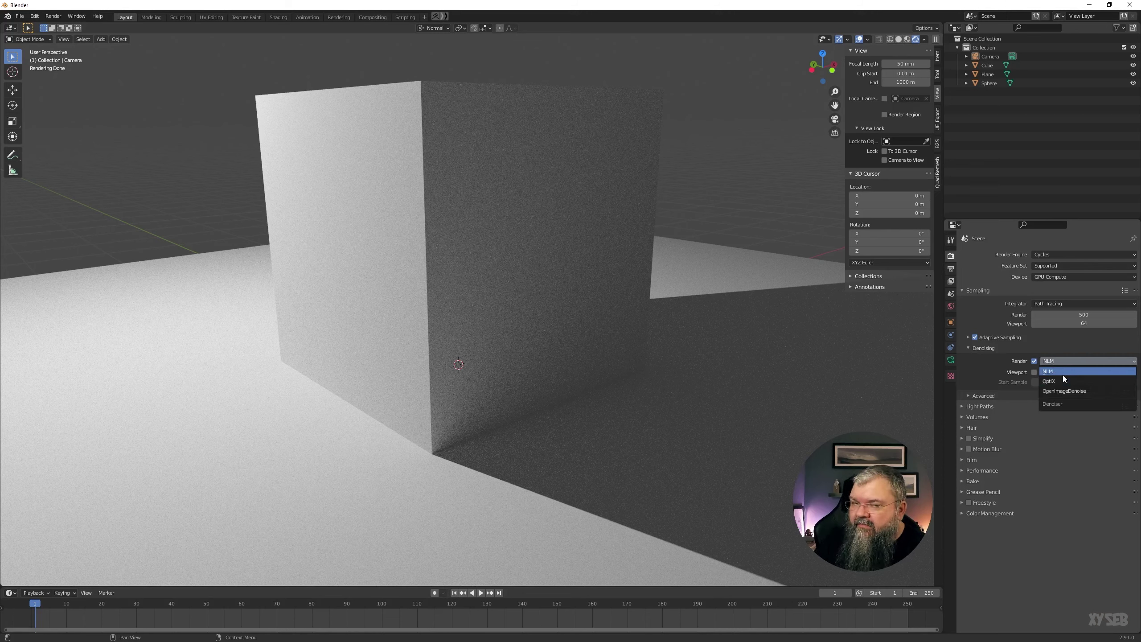
pyautogui.click(1063, 346)
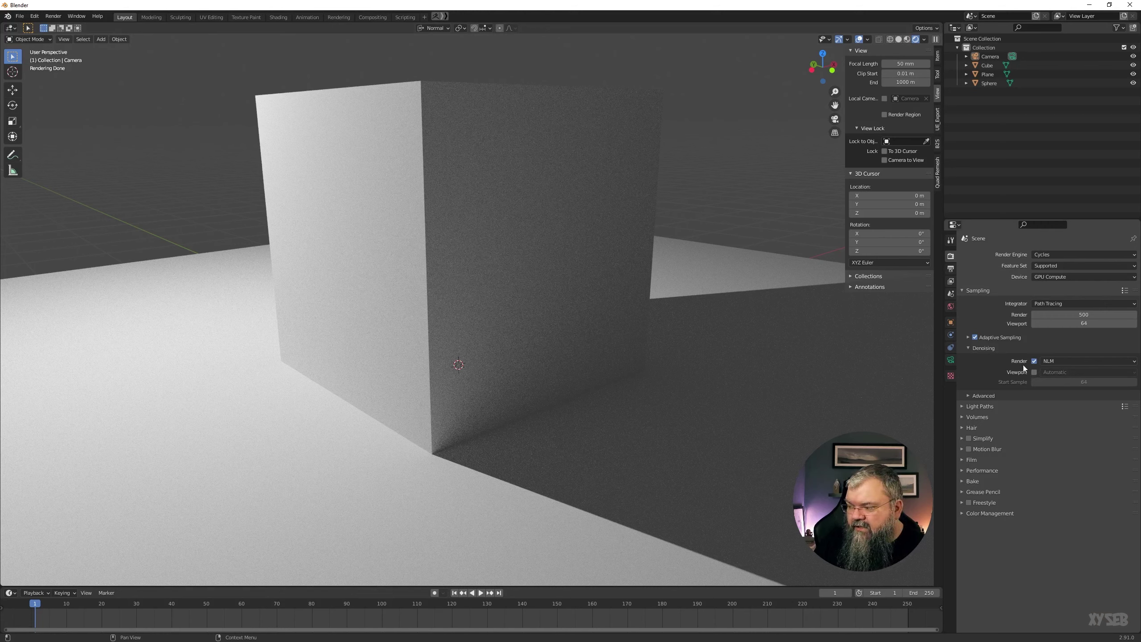
pyautogui.click(1056, 361)
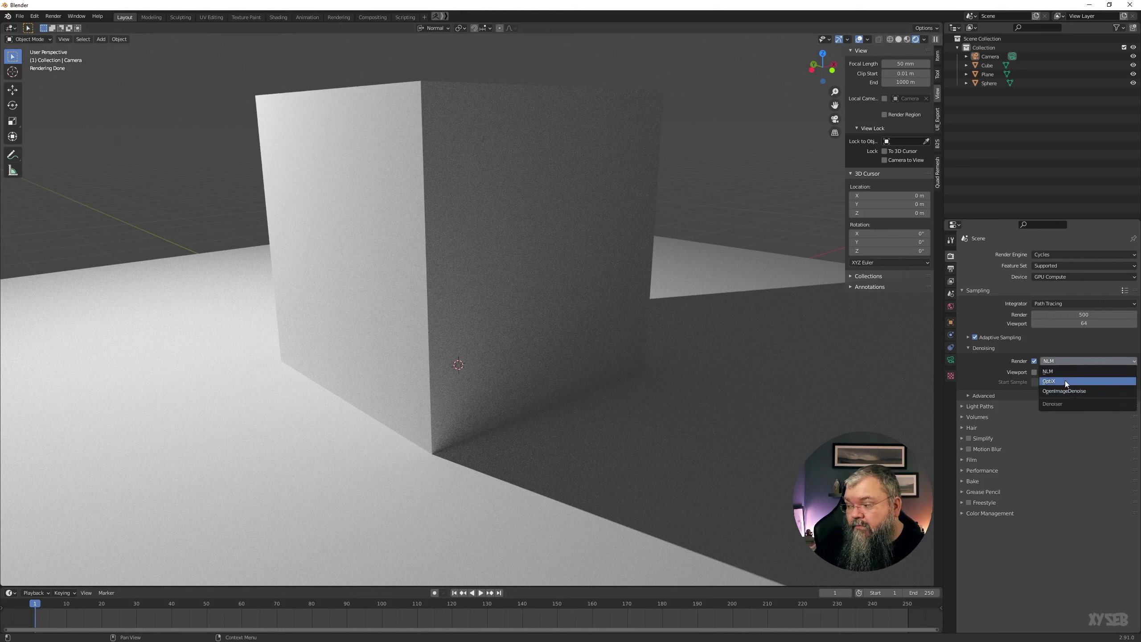
pyautogui.click(1053, 362)
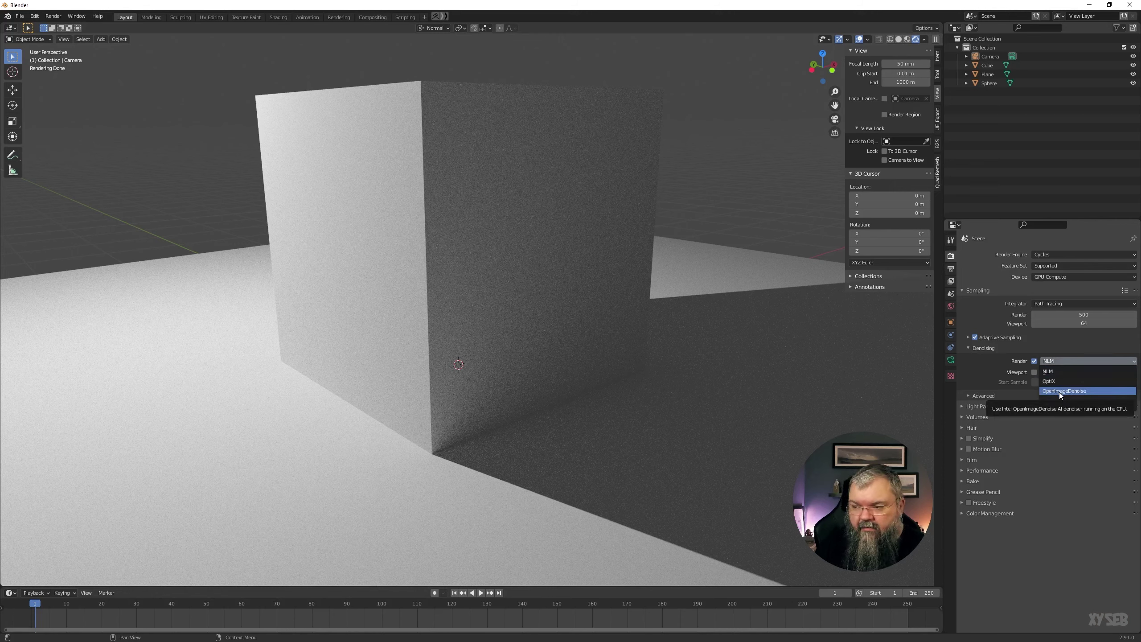
pyautogui.click(1057, 362)
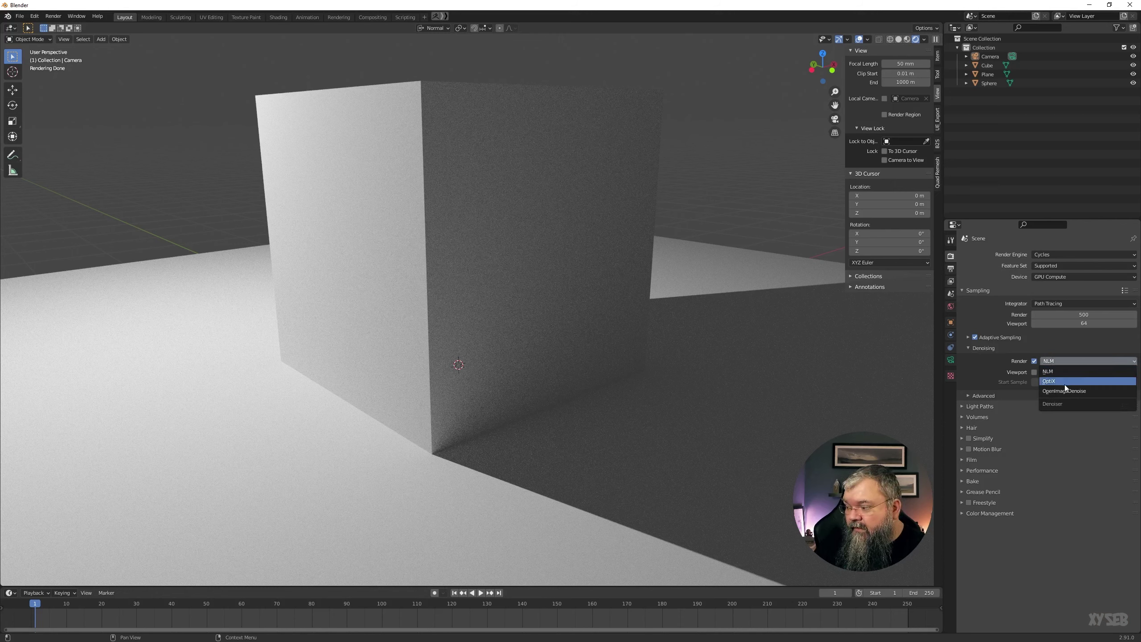
pyautogui.click(1063, 391)
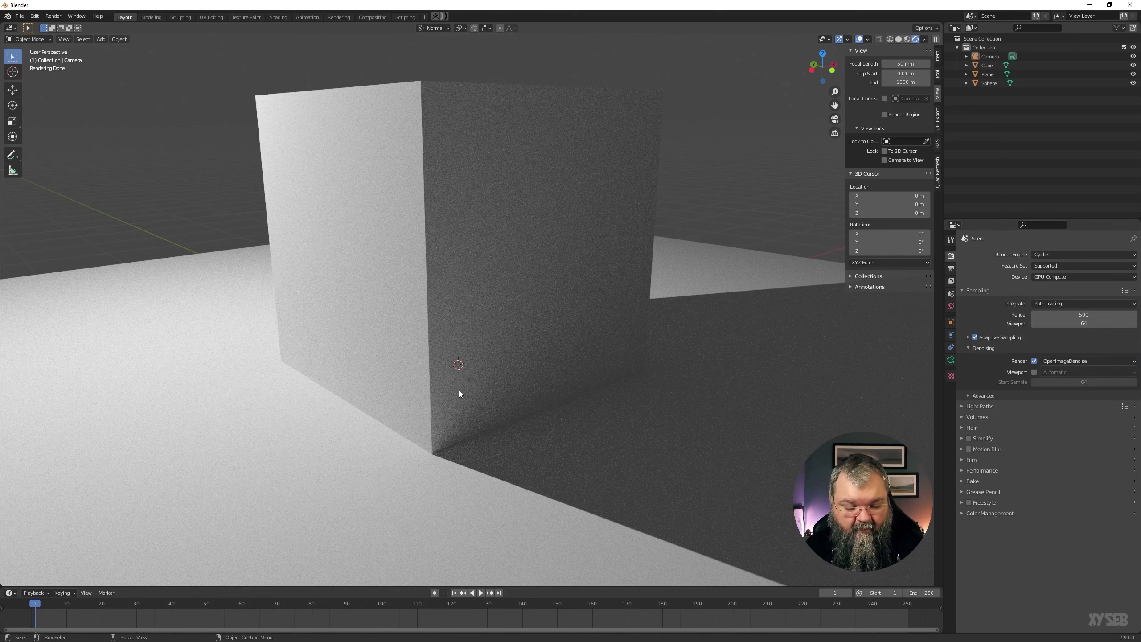
# Step: Render the frame with OpenImageDenoise and zoom in on the cube's corner
pyautogui.press('F12')
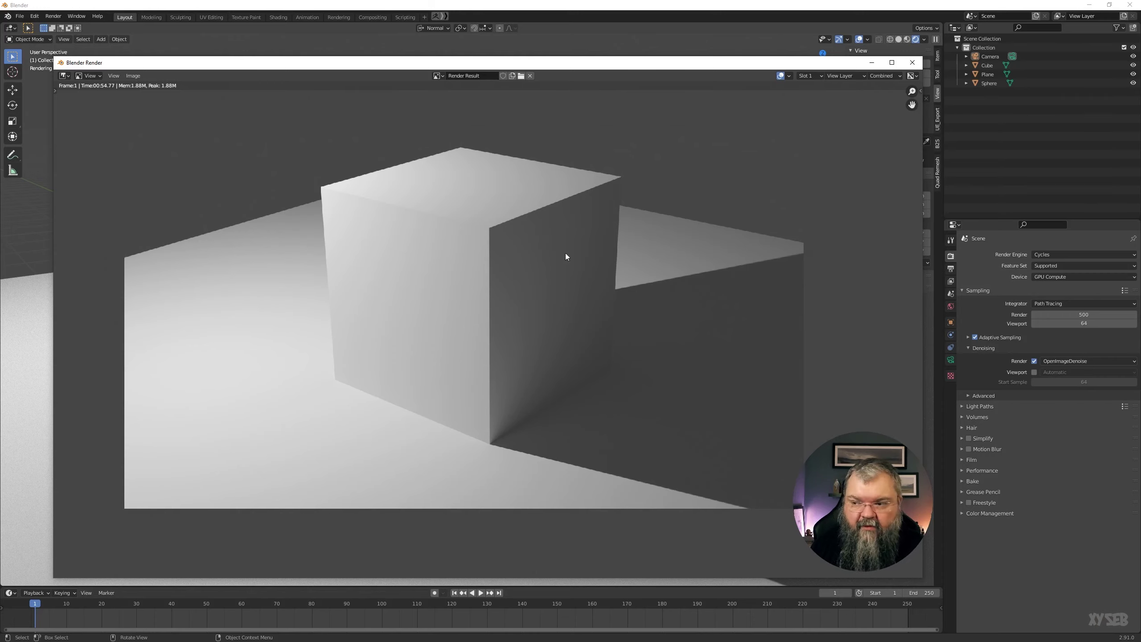
pyautogui.scroll(4, 541, 526)
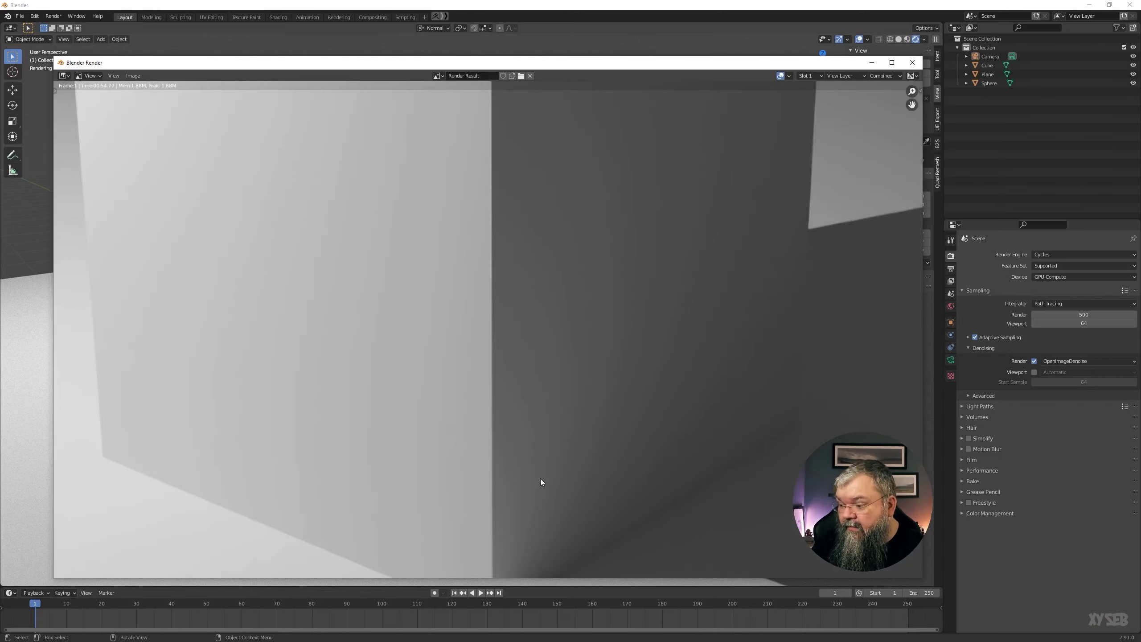
pyautogui.moveTo(540, 479); pyautogui.dragTo(490, 311, button='middle')
pyautogui.scroll(2, 532, 379)
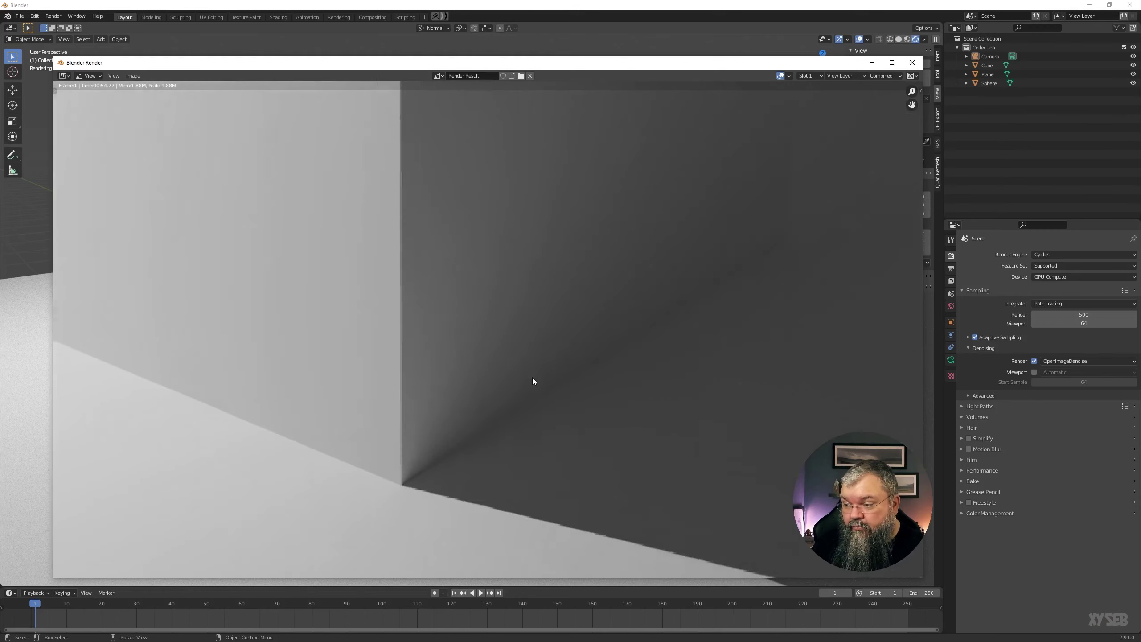
pyautogui.scroll(2, 505, 406)
pyautogui.scroll(2, 495, 412)
pyautogui.moveTo(494, 413)
pyautogui.mouseDown(button='middle')
pyautogui.moveTo(502, 352)
pyautogui.moveTo(562, 215)
pyautogui.mouseUp(button='middle')
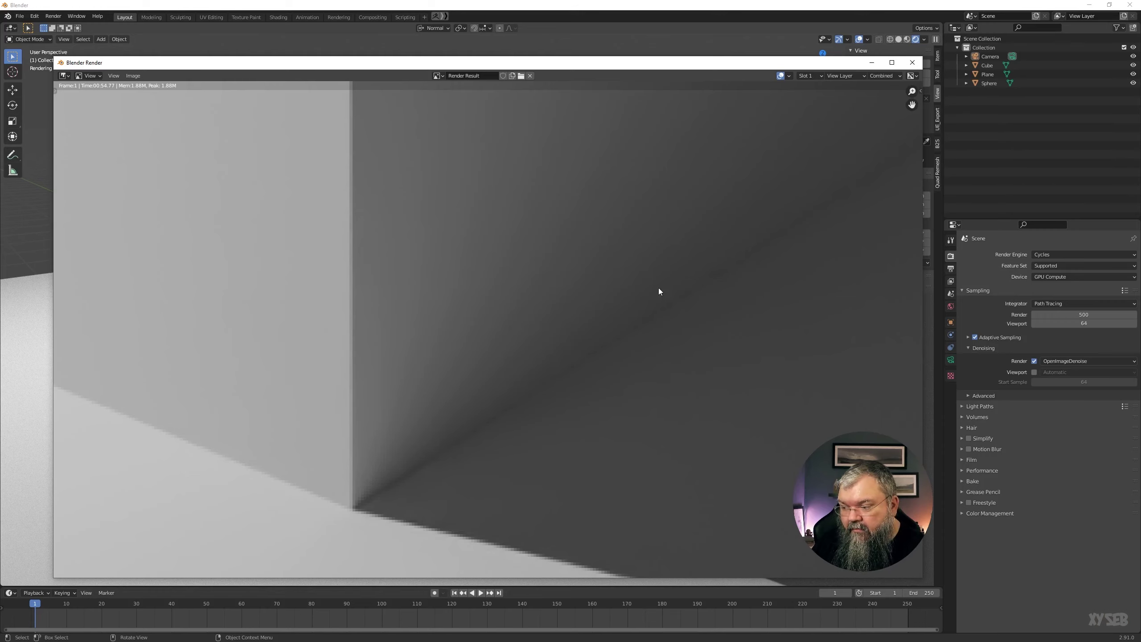
pyautogui.scroll(-2, 478, 284)
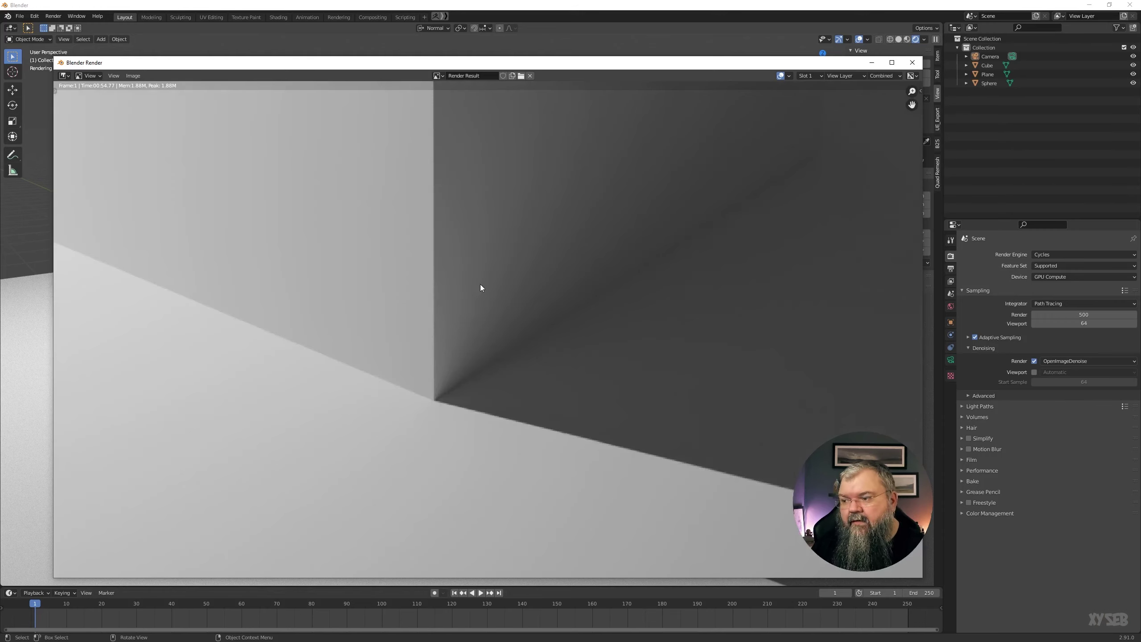
pyautogui.scroll(-3, 494, 275)
pyautogui.moveTo(495, 275); pyautogui.dragTo(557, 378, button='middle')
pyautogui.scroll(1, 558, 379)
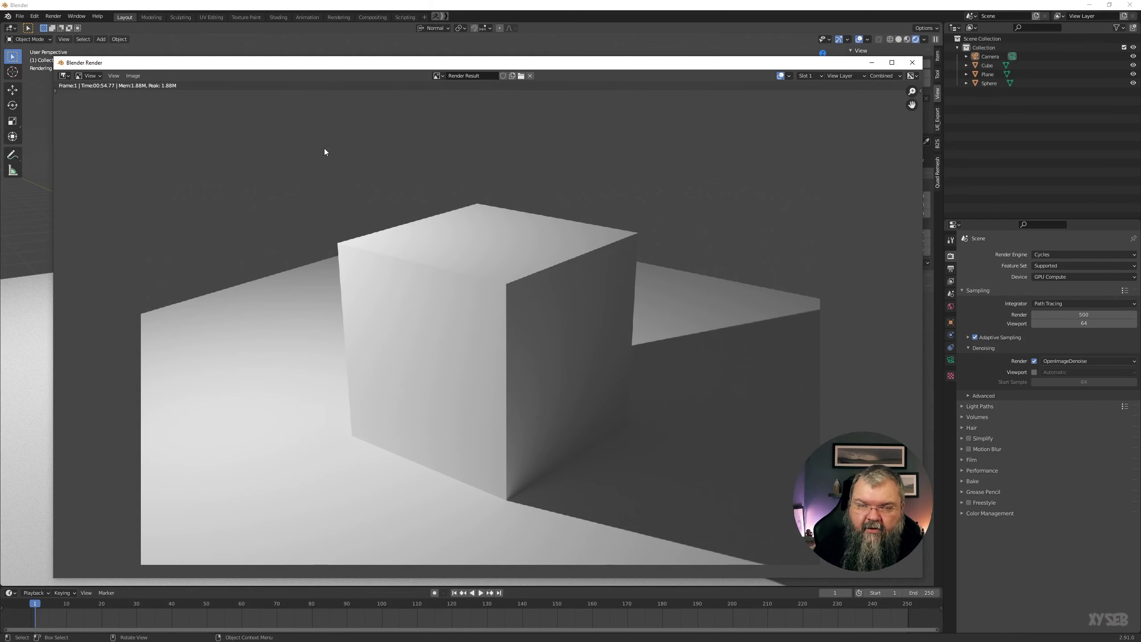
# Step: Move the render window aside and reopen the render denoiser choices, still OpenImageDenoise
pyautogui.moveTo(307, 68)
pyautogui.mouseDown()
pyautogui.moveTo(437, 201)
pyautogui.moveTo(304, 60)
pyautogui.mouseUp()
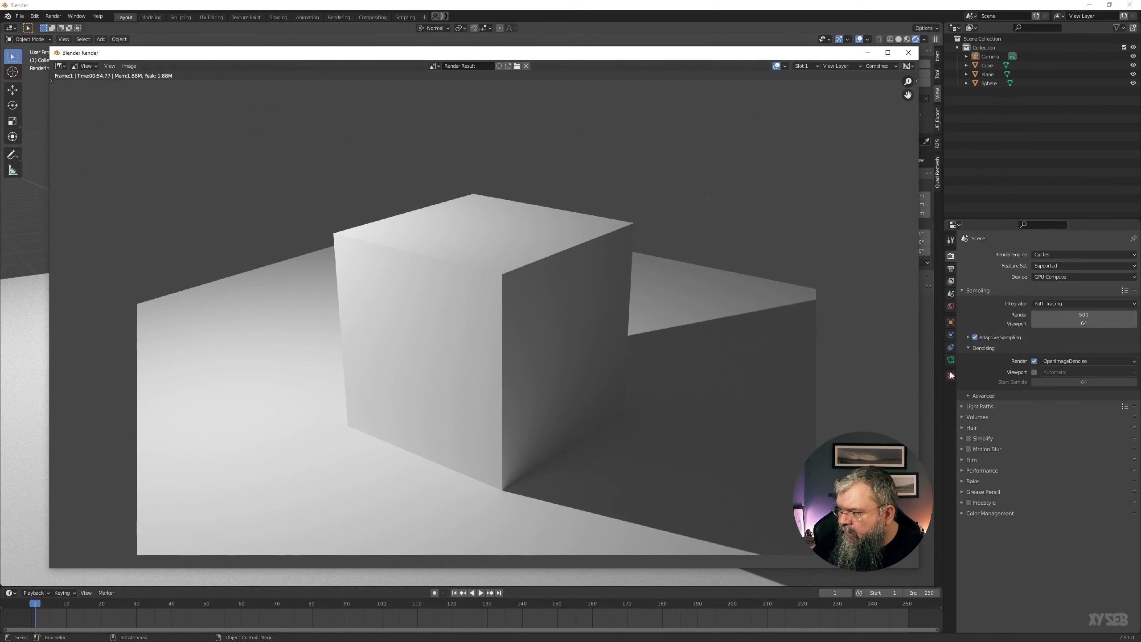
pyautogui.click(1106, 364)
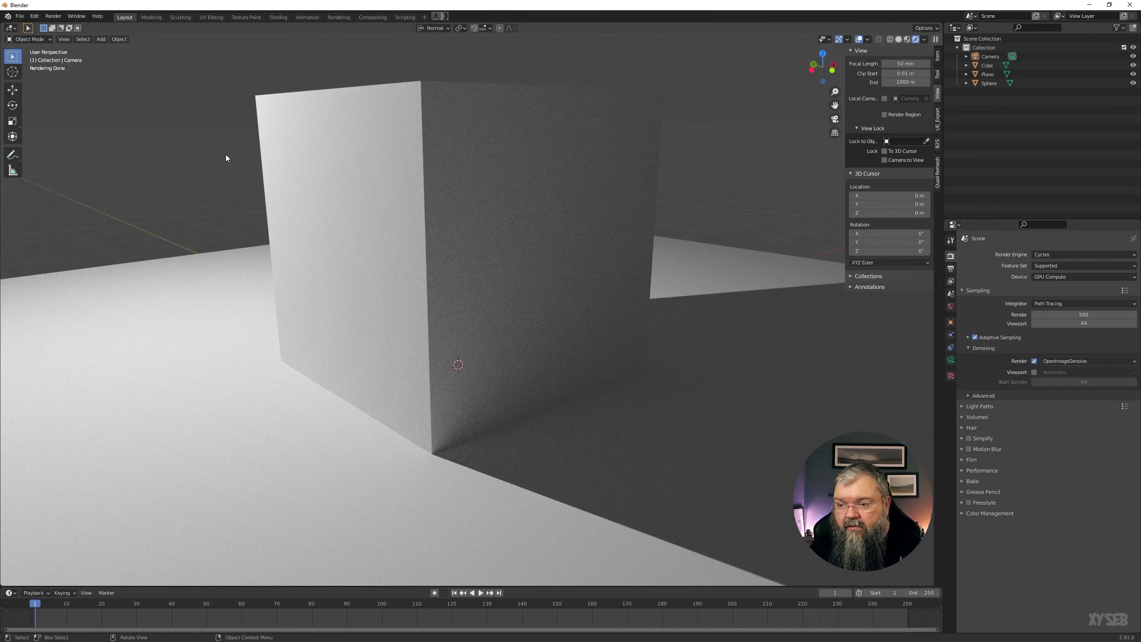
pyautogui.press('F11')
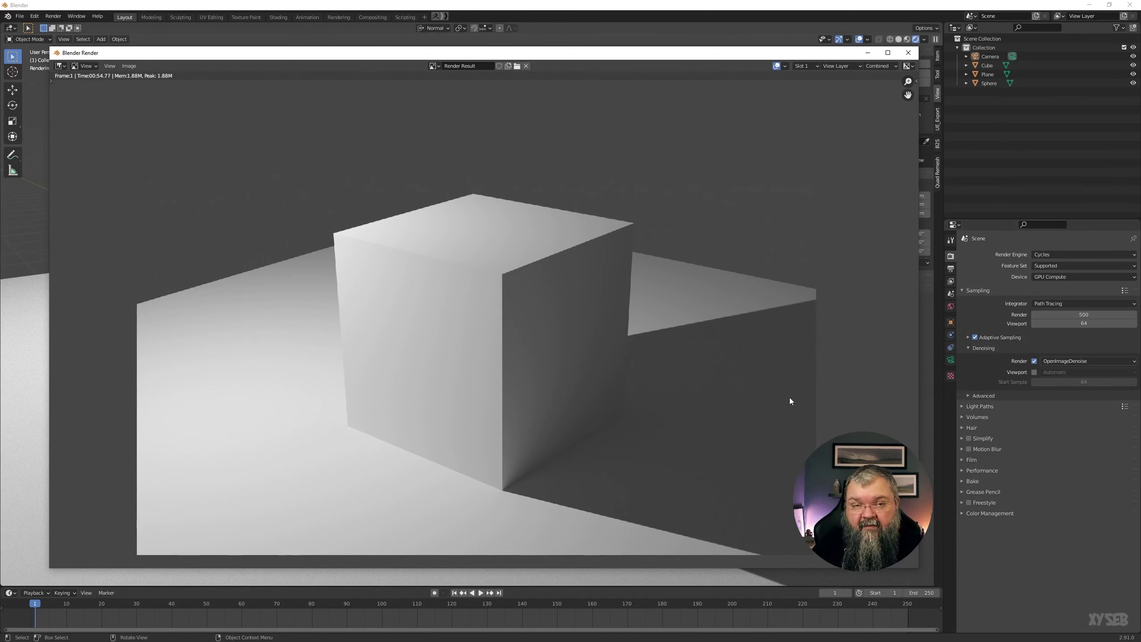
pyautogui.click(1066, 362)
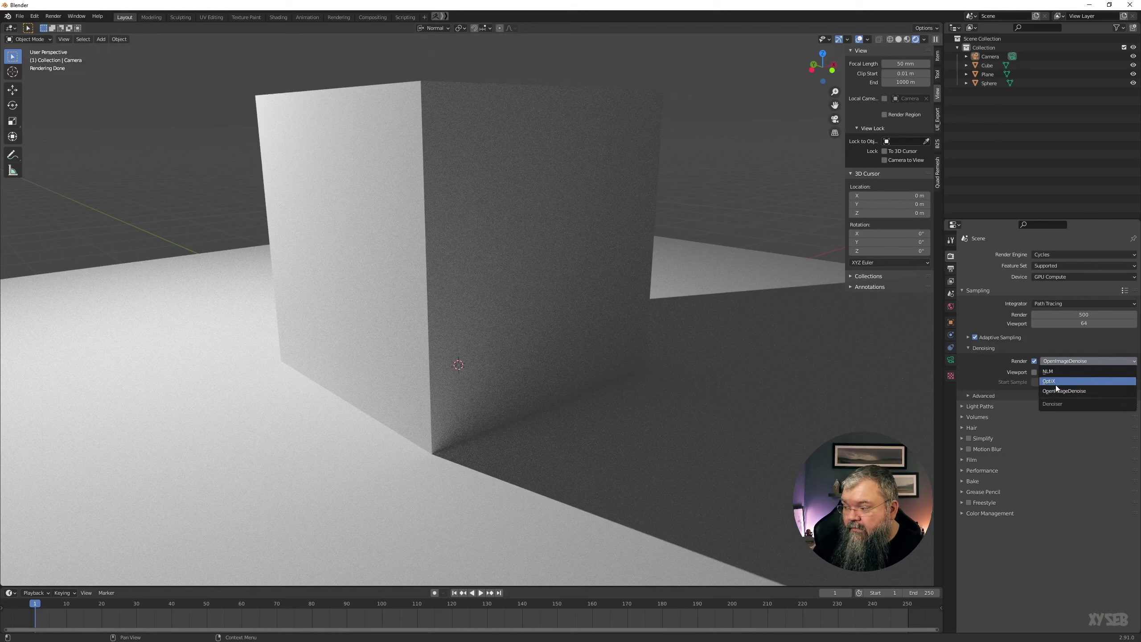
# Step: Change the final-render denoiser from OpenImageDenoise to OptiX
pyautogui.click(1071, 392)
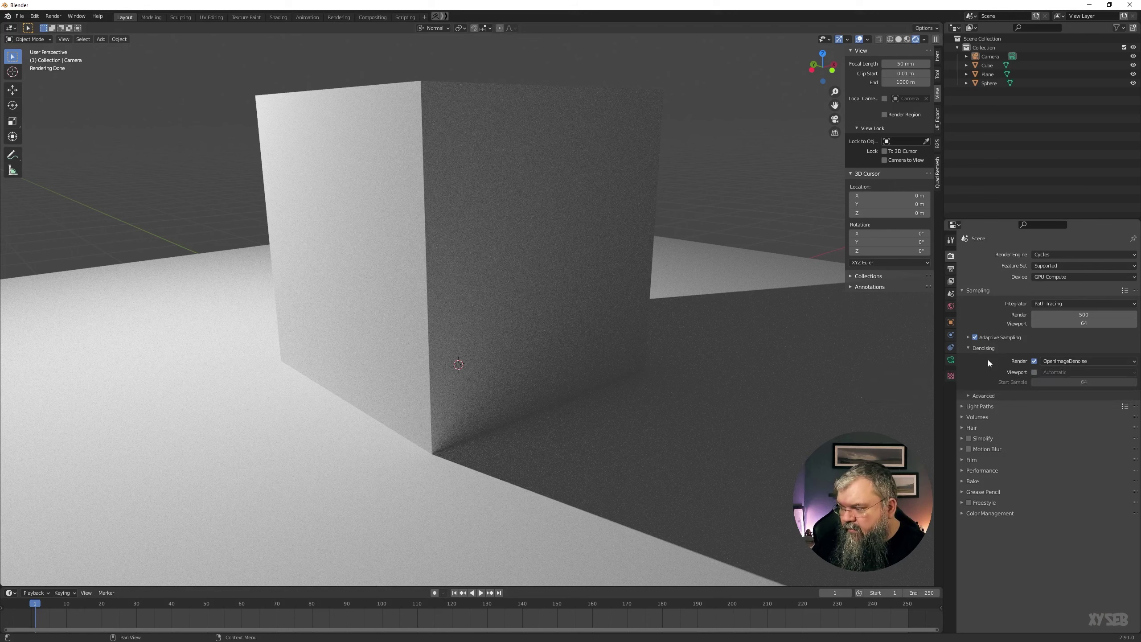
pyautogui.click(1052, 363)
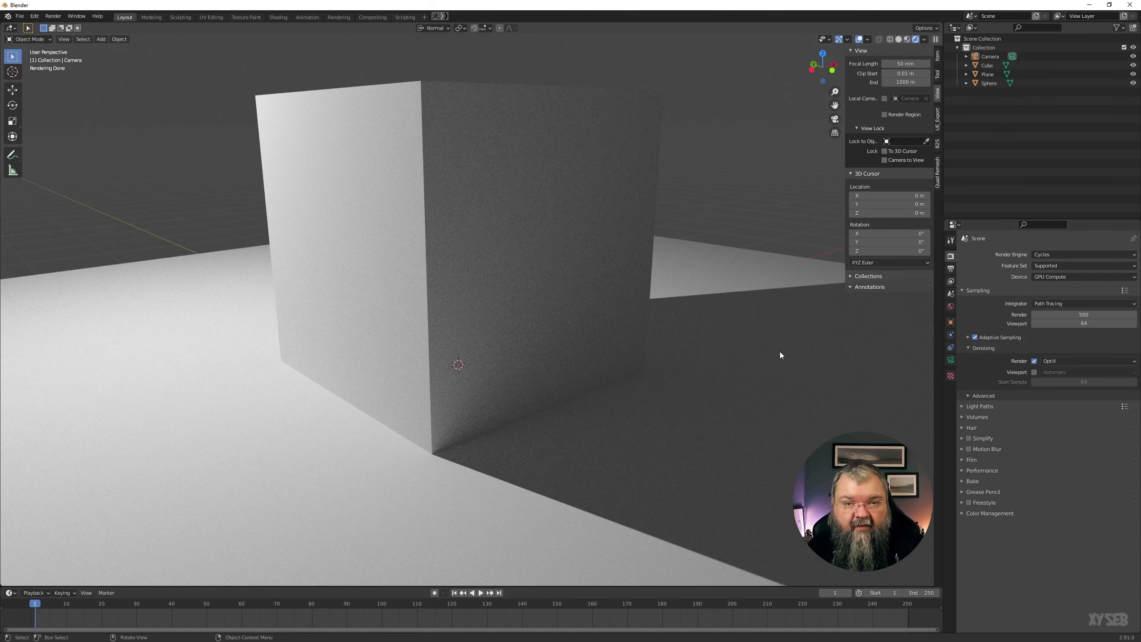
# Step: Render with OptiX denoising, pan to where the cube meets the floor, and review denoiser options
pyautogui.press('F12')
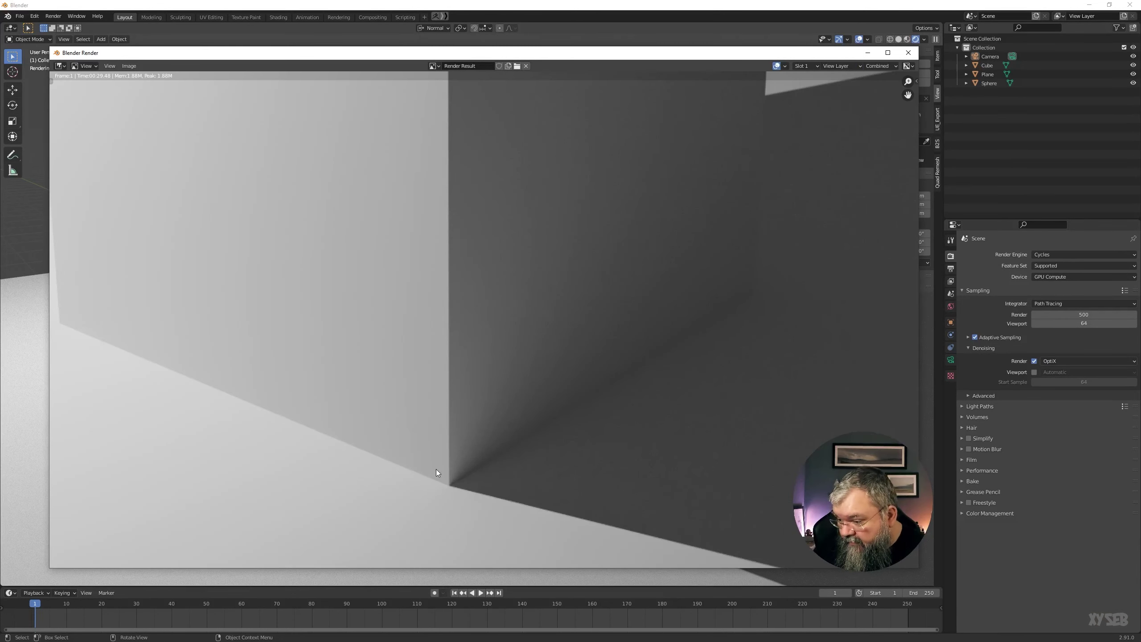
pyautogui.keyDown('ctrl'); pyautogui.hscroll(1, 476, 473); pyautogui.keyUp('ctrl')
pyautogui.keyDown('shift'); pyautogui.scroll(-2, 481, 464); pyautogui.keyUp('shift')
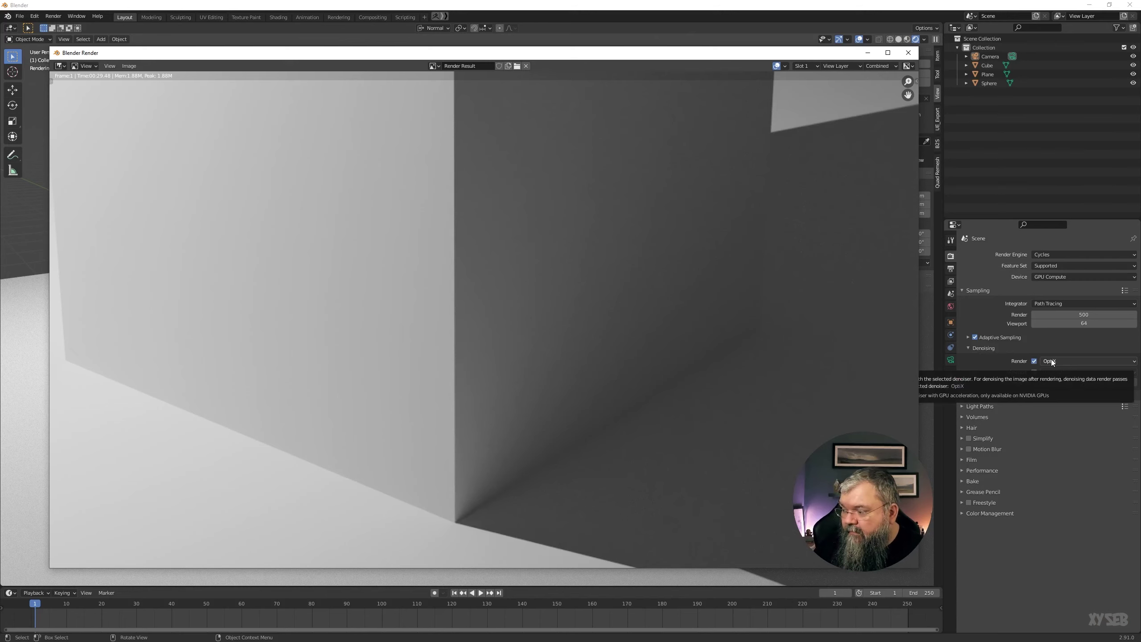
pyautogui.click(1051, 360)
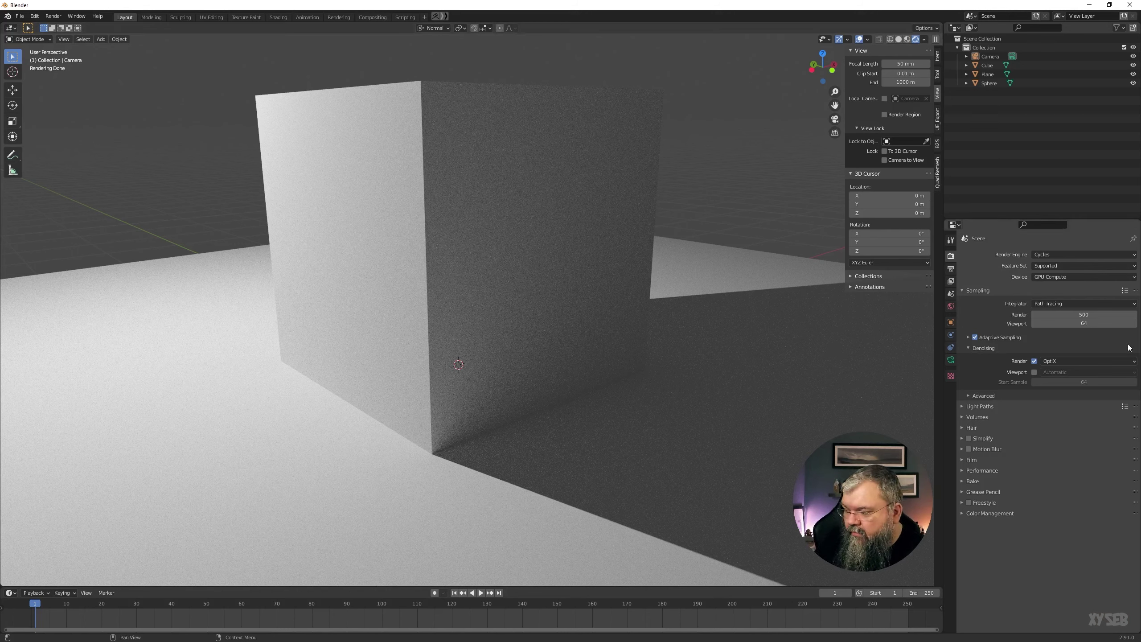
# Step: Keep the OptiX denoiser, fold Denoising away, and expand Advanced sampling to show Sobol pattern
pyautogui.click(1053, 362)
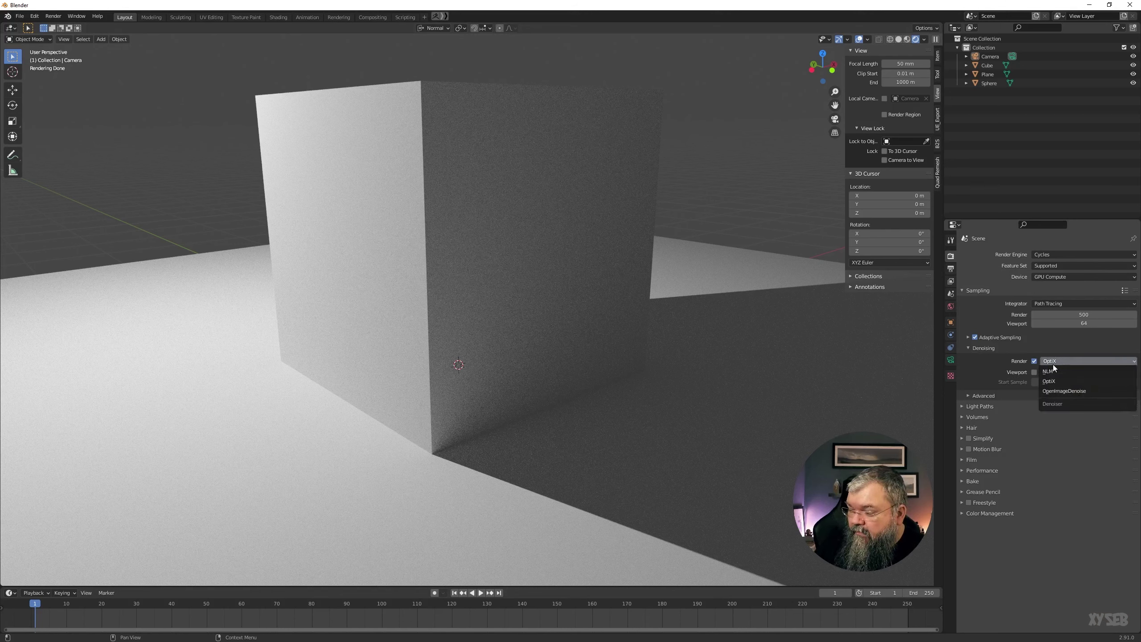
pyautogui.click(1058, 382)
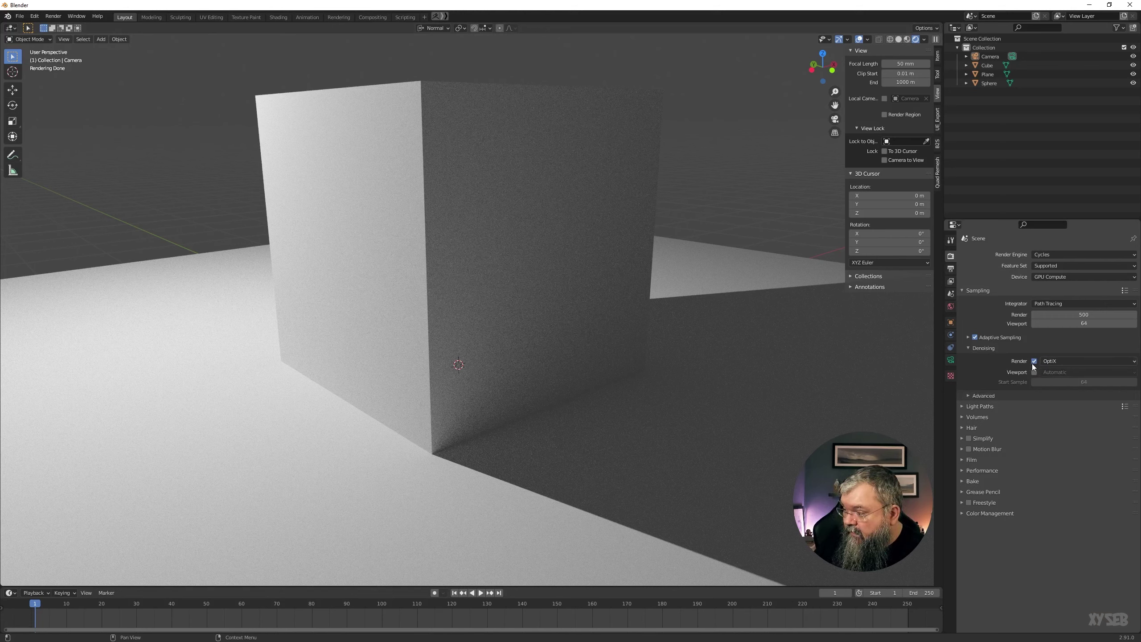
pyautogui.click(980, 349)
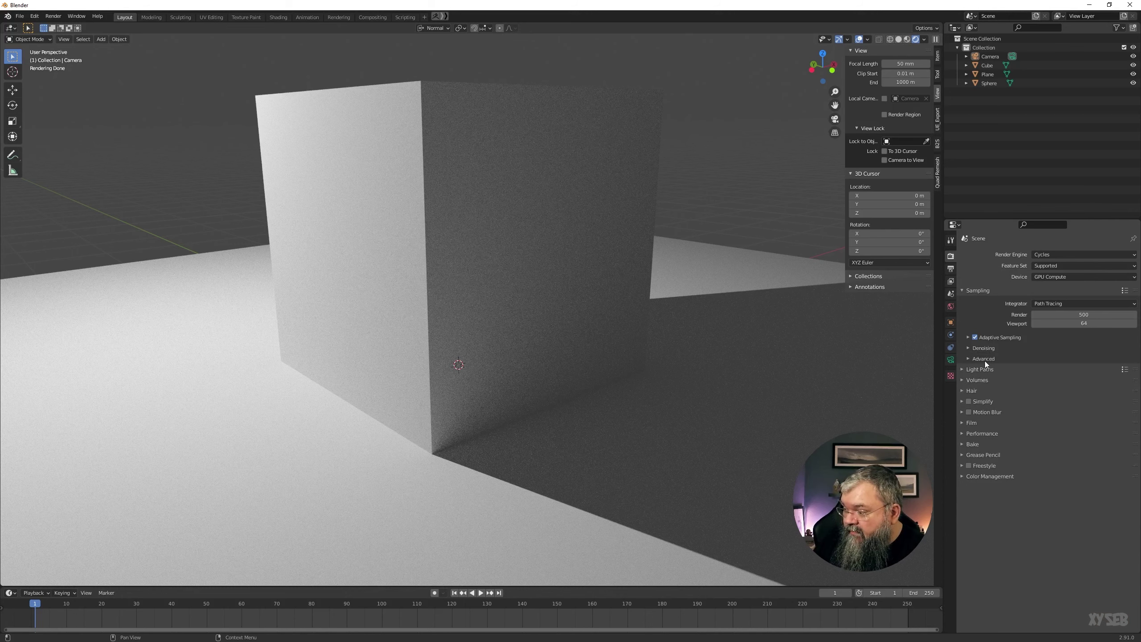
pyautogui.click(984, 360)
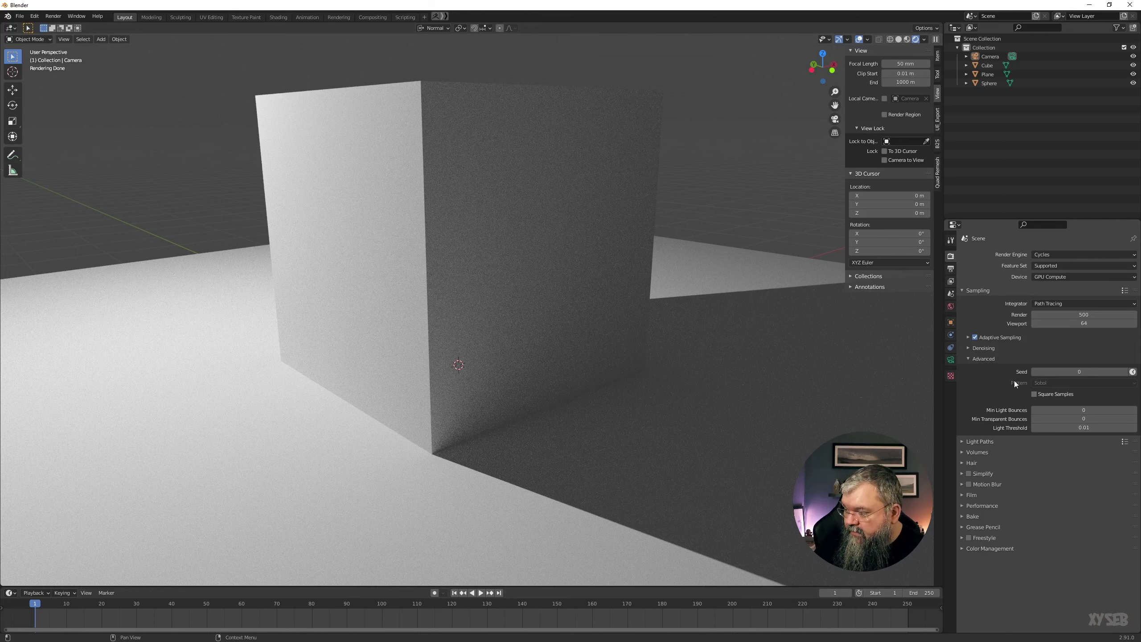
# Step: Disable Adaptive Sampling in the Sampling panel to unlock the Pattern option
pyautogui.click(975, 337)
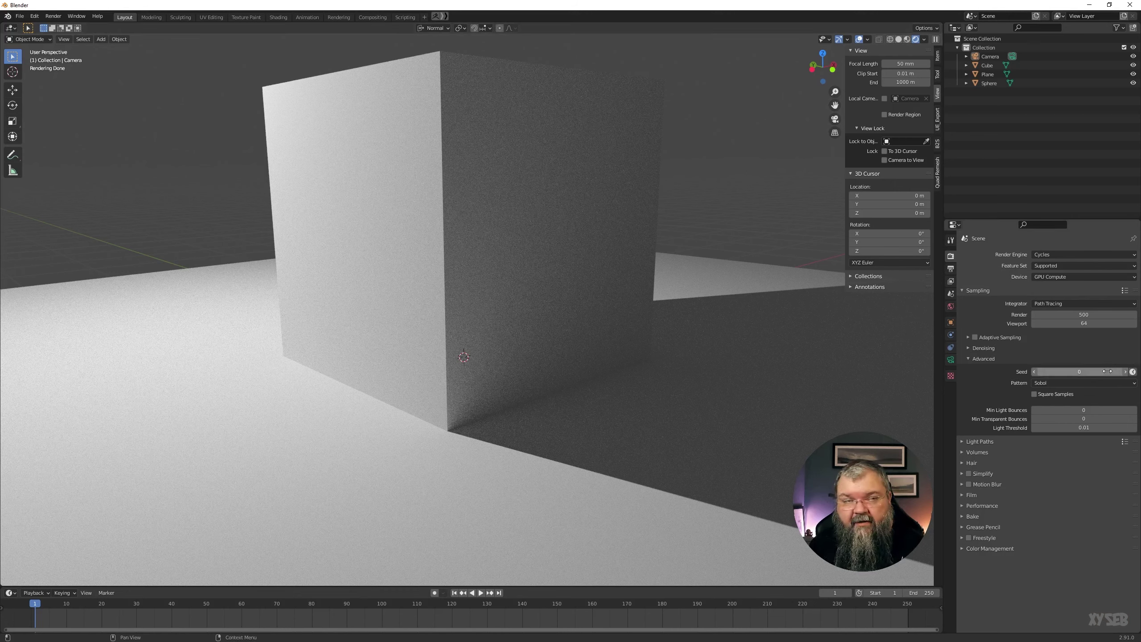
pyautogui.moveTo(1080, 370)
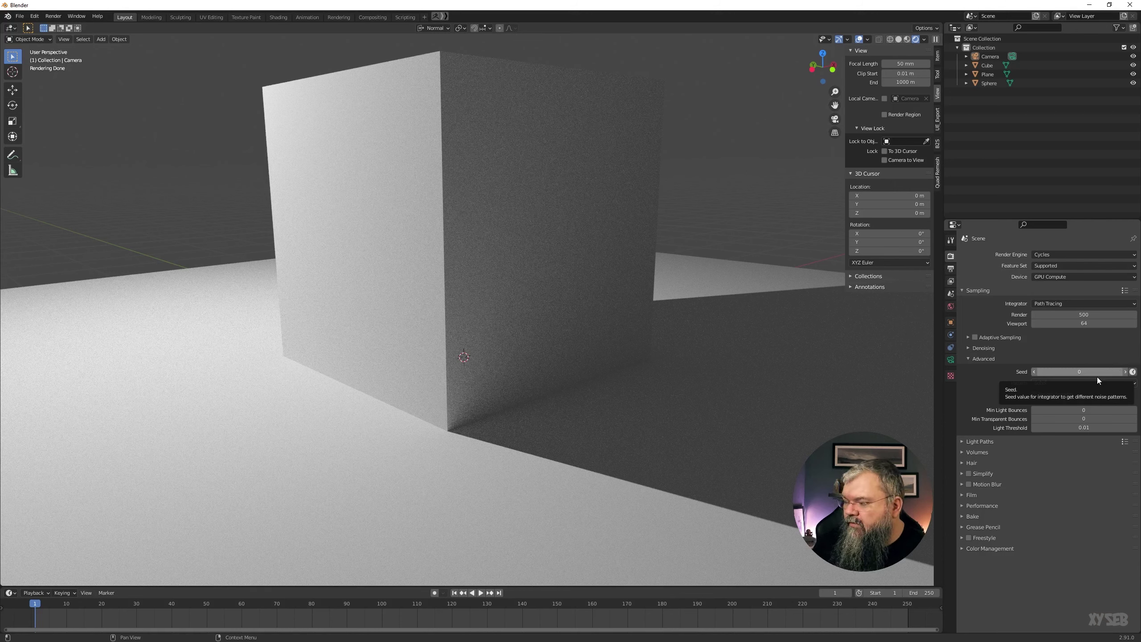
pyautogui.click(1132, 371)
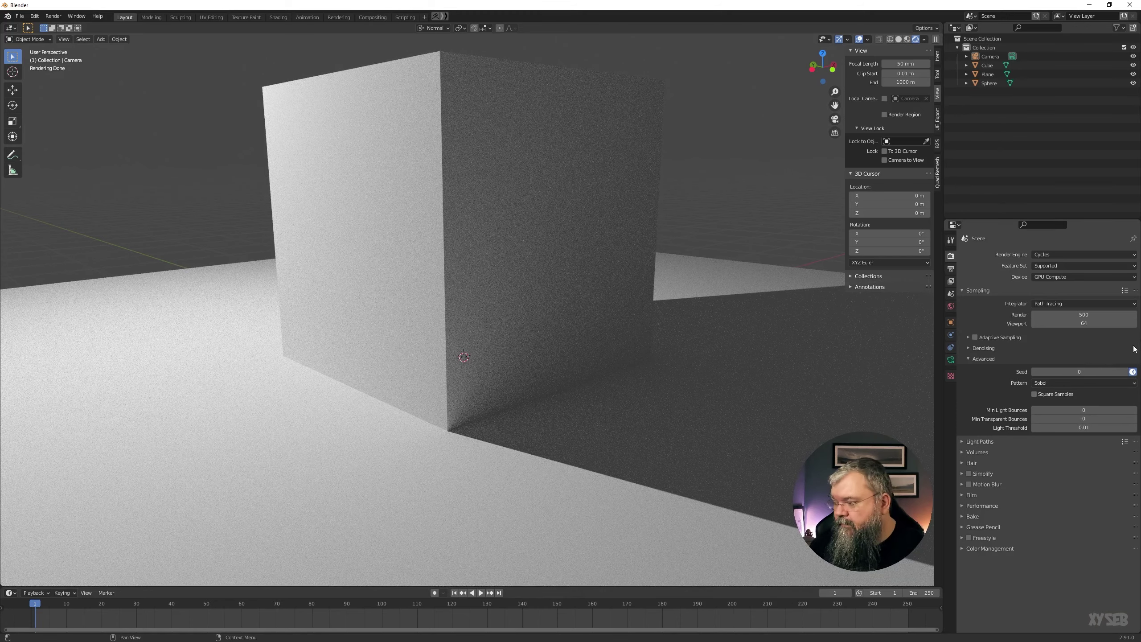
pyautogui.click(1131, 371)
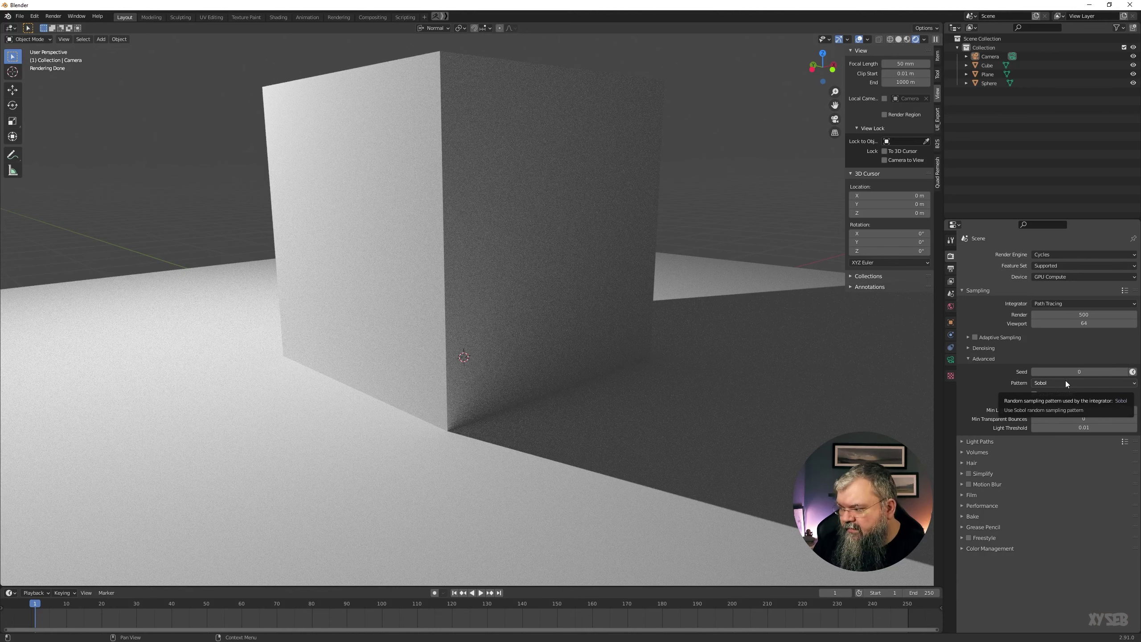
pyautogui.click(1056, 381)
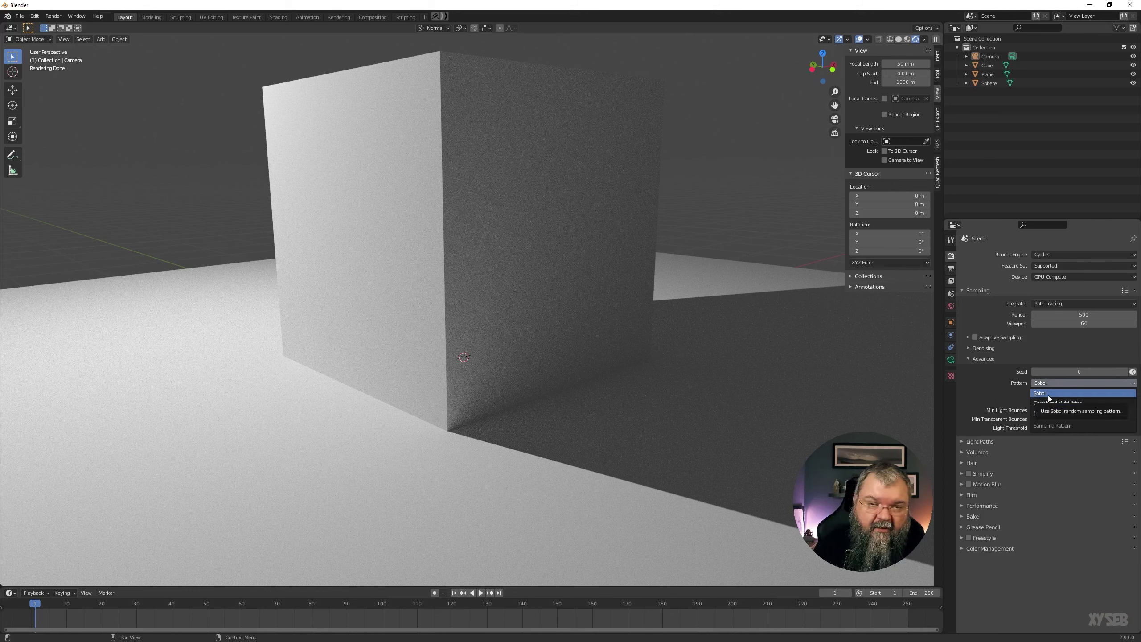
pyautogui.click(1049, 395)
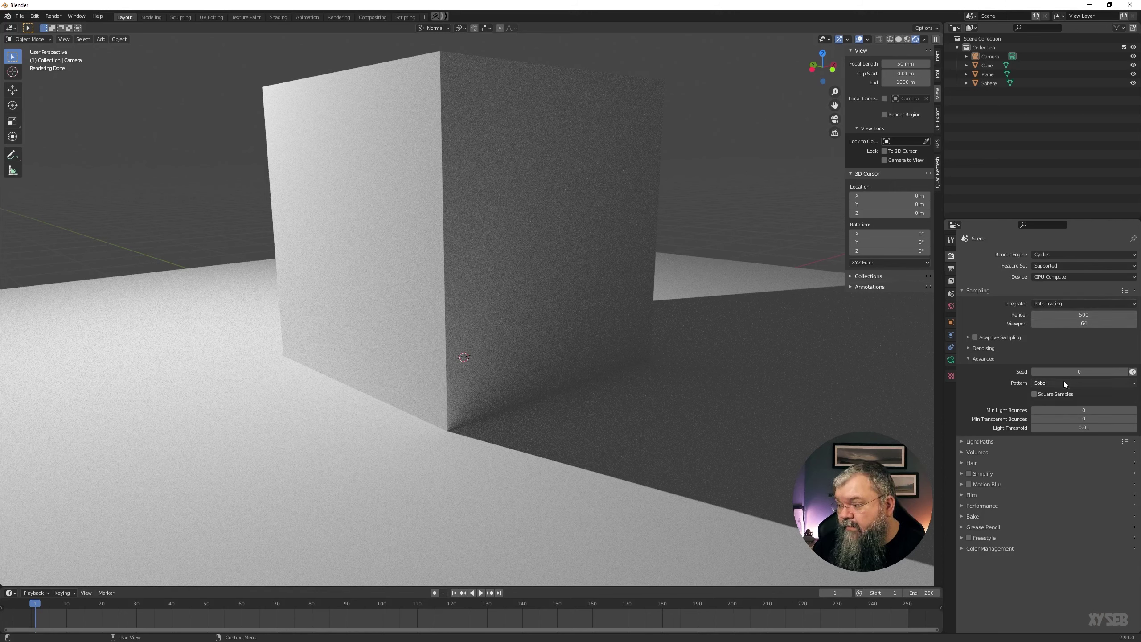
pyautogui.click(986, 339)
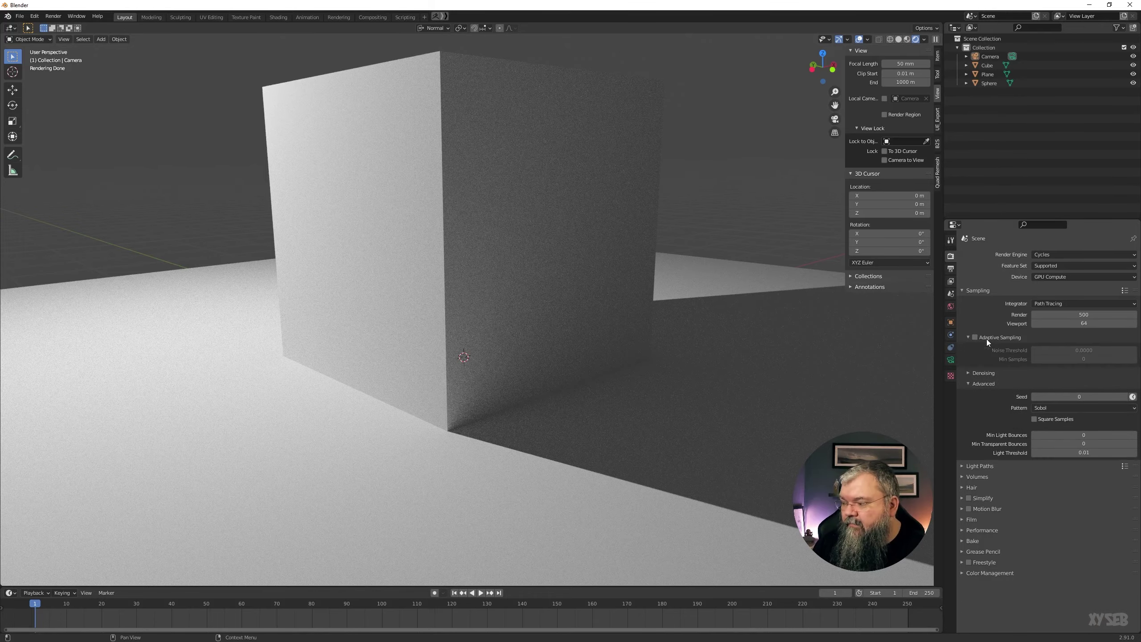
pyautogui.click(974, 337)
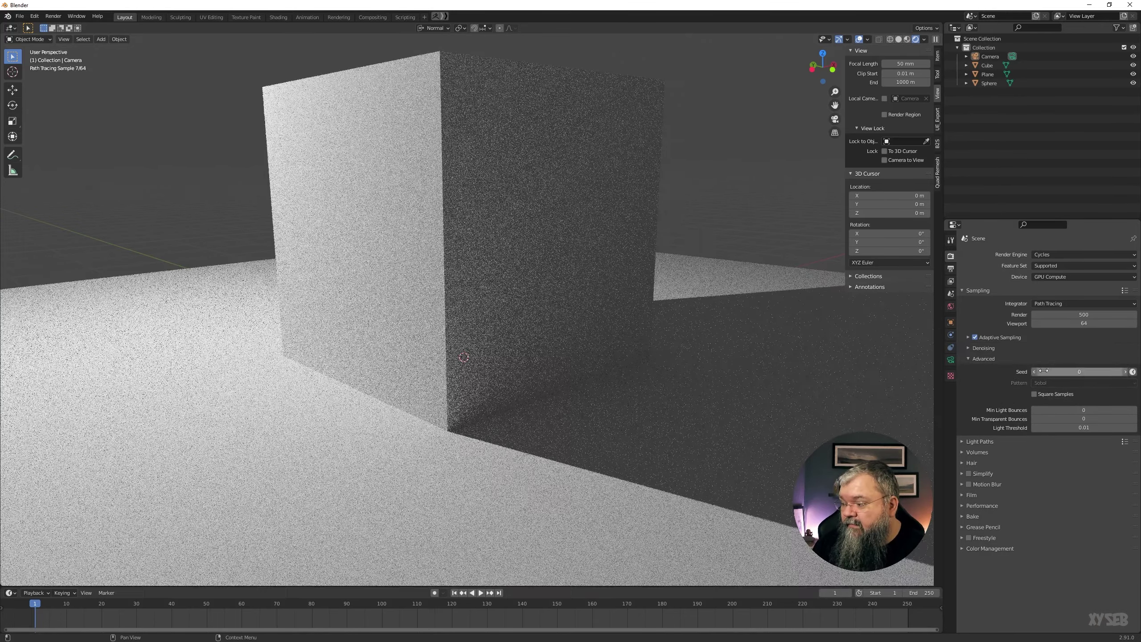
pyautogui.click(1049, 383)
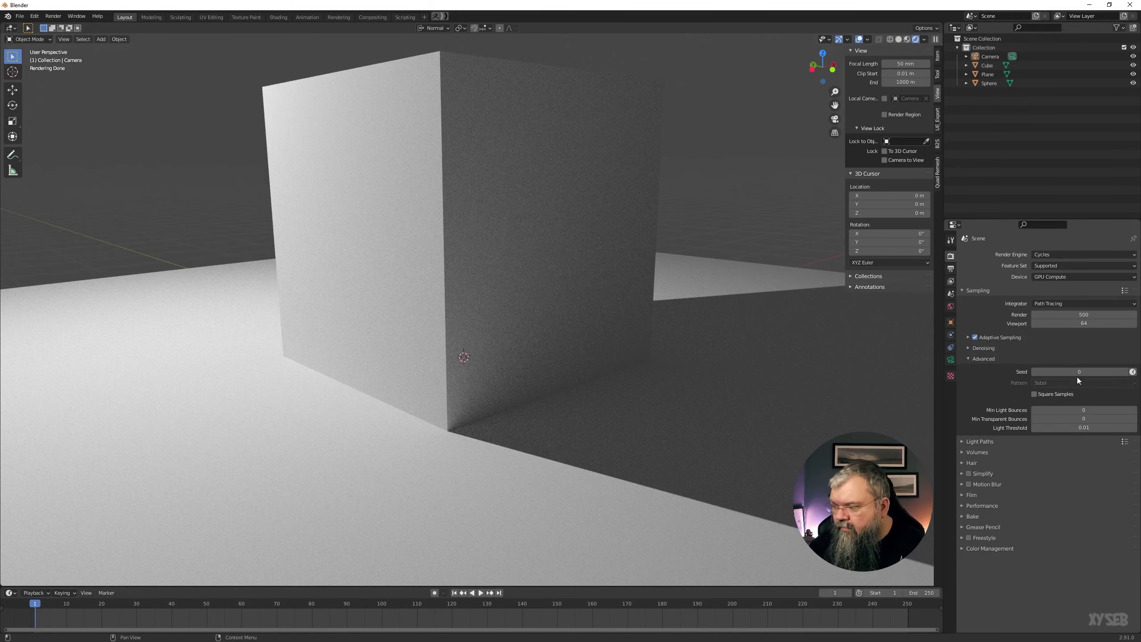
pyautogui.click(975, 337)
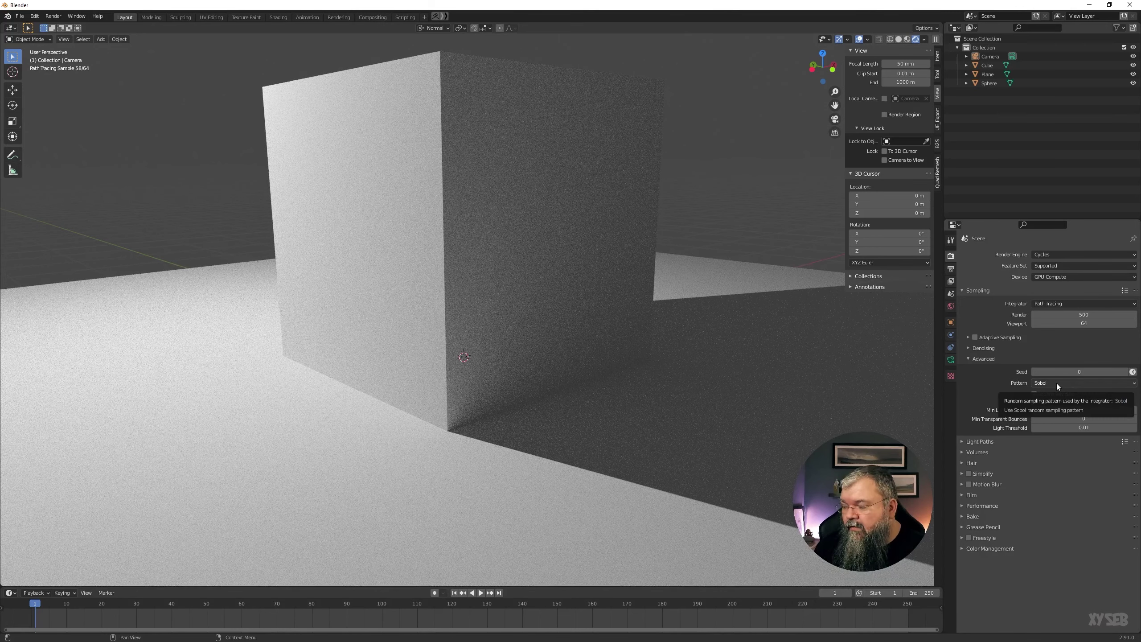
pyautogui.click(1057, 383)
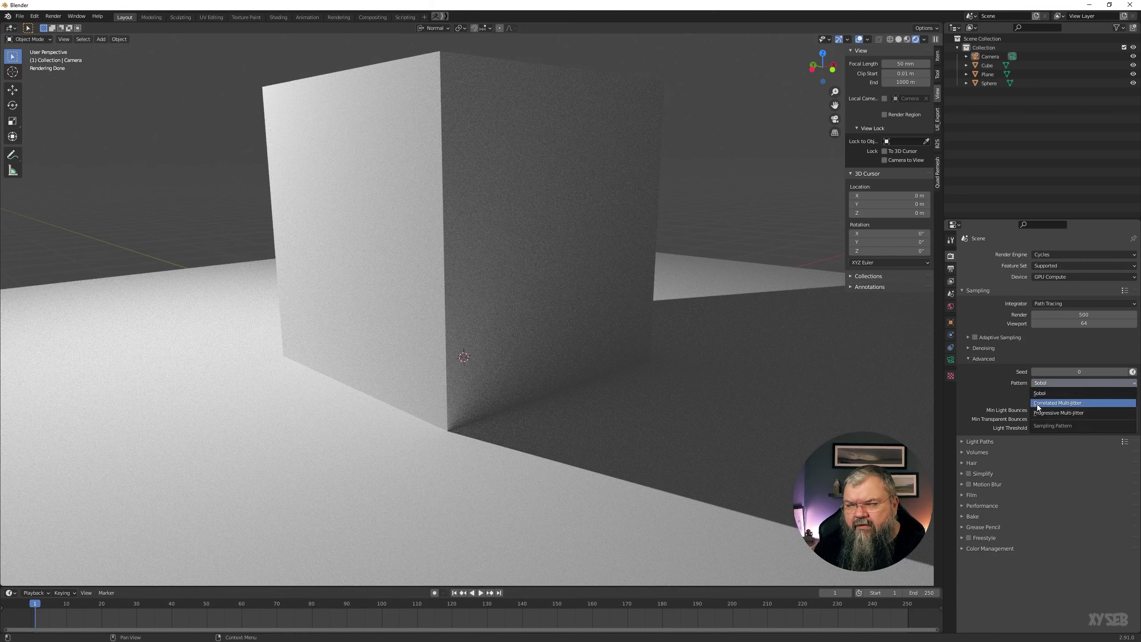
pyautogui.click(1048, 384)
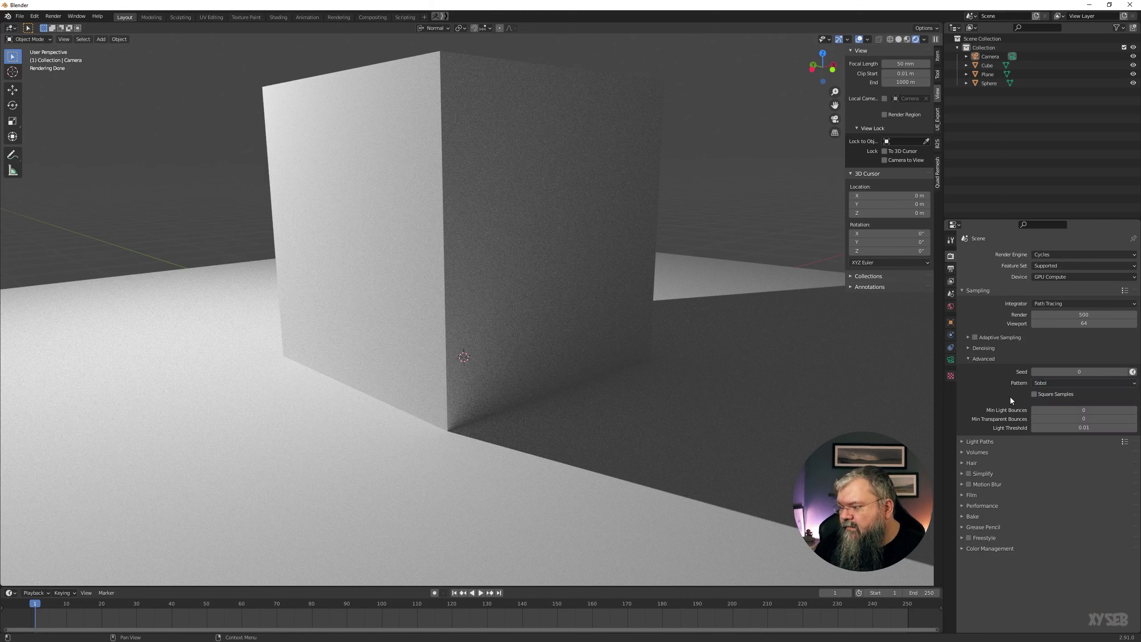
pyautogui.click(1046, 384)
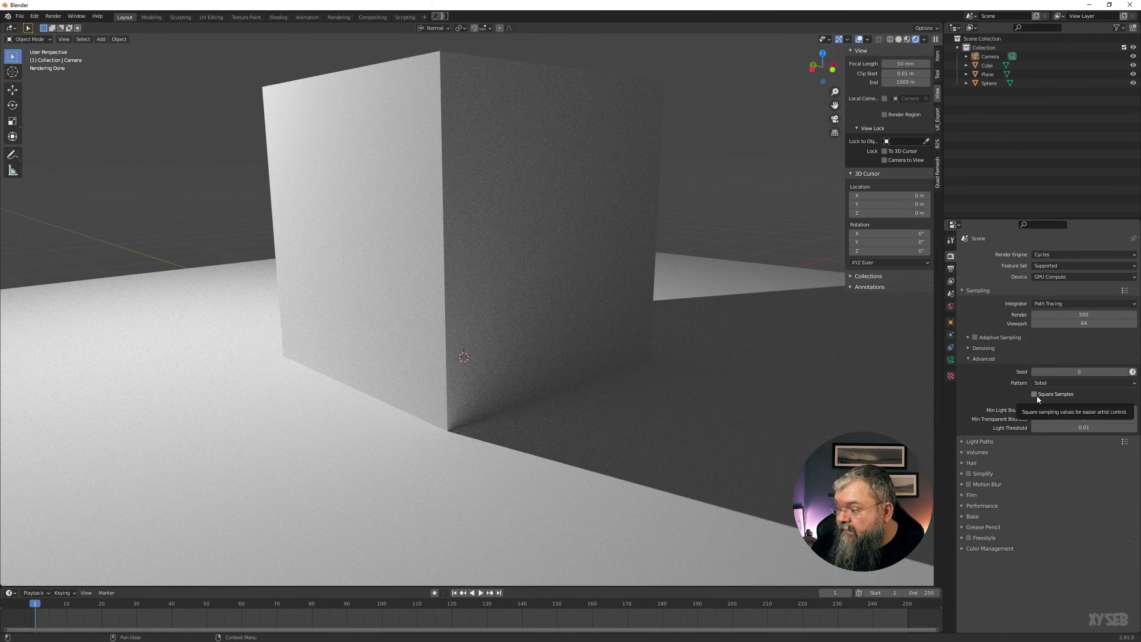
# Step: Enable Square Samples in the Advanced sampling options
pyautogui.click(1035, 394)
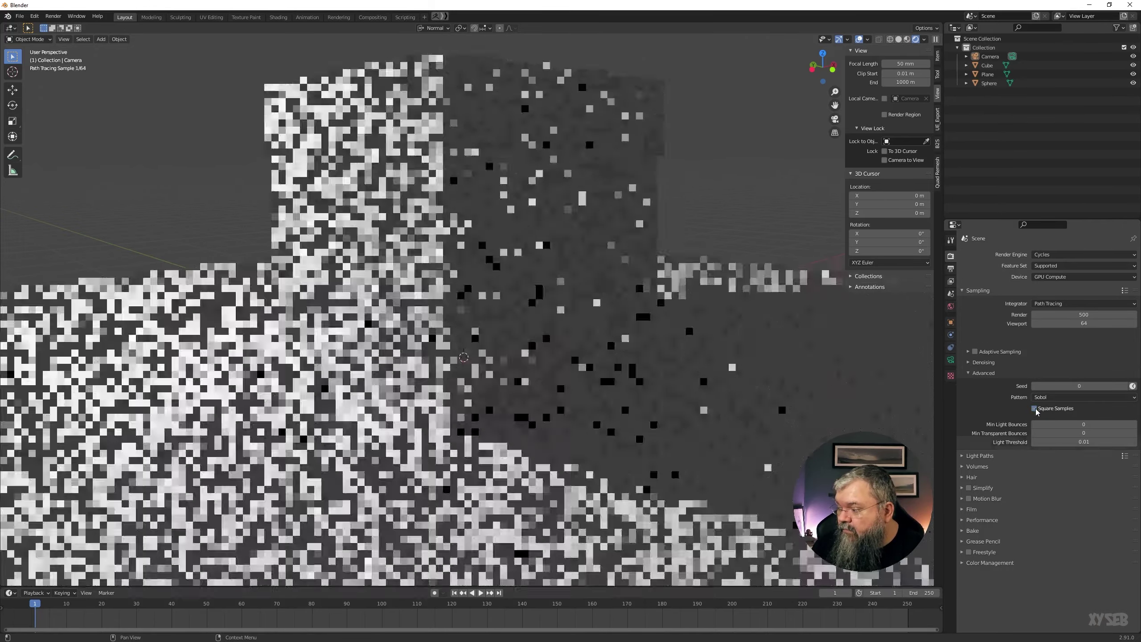
pyautogui.click(1035, 408)
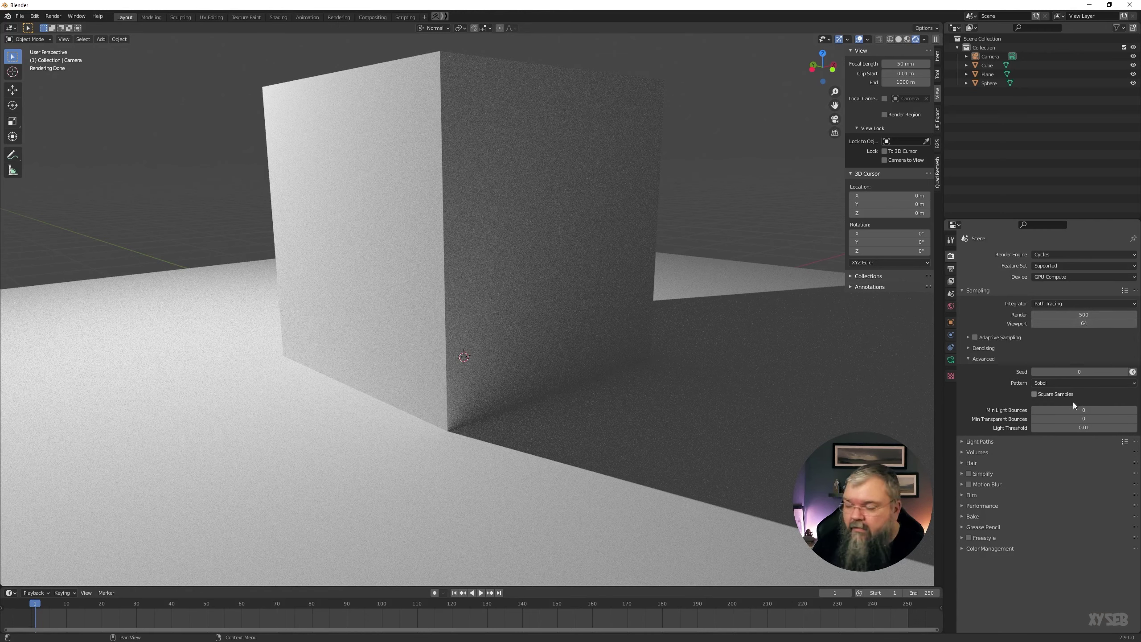
pyautogui.click(1033, 393)
# Step: Set Viewport and Render samples to 8 each, giving 64 AA total samples
pyautogui.click(1087, 323)
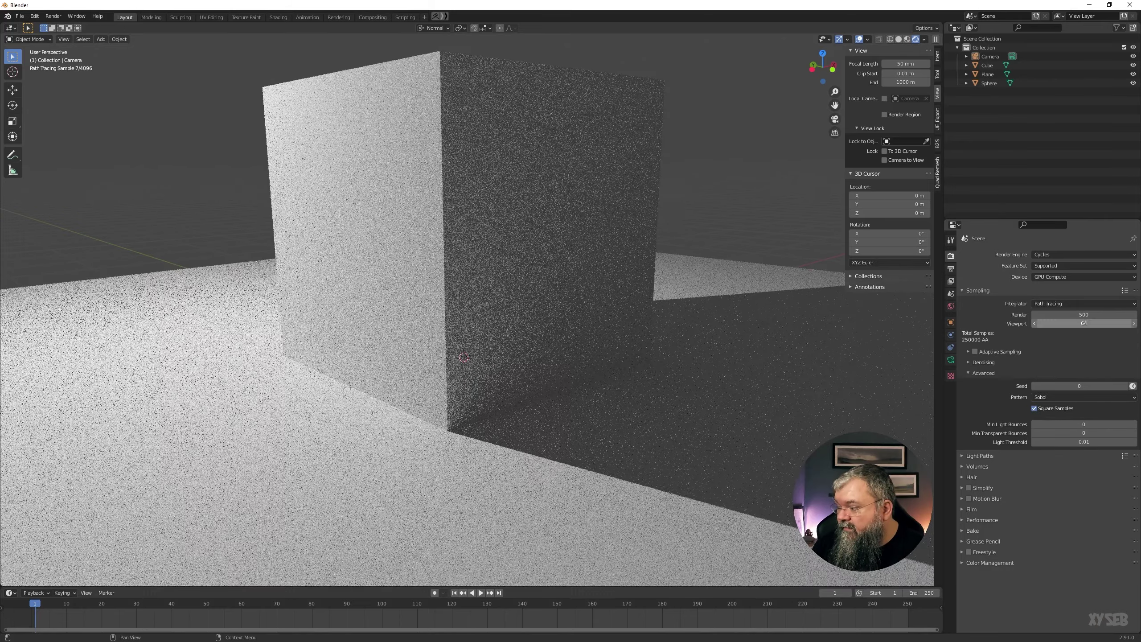
pyautogui.write('16')
pyautogui.press('Return')
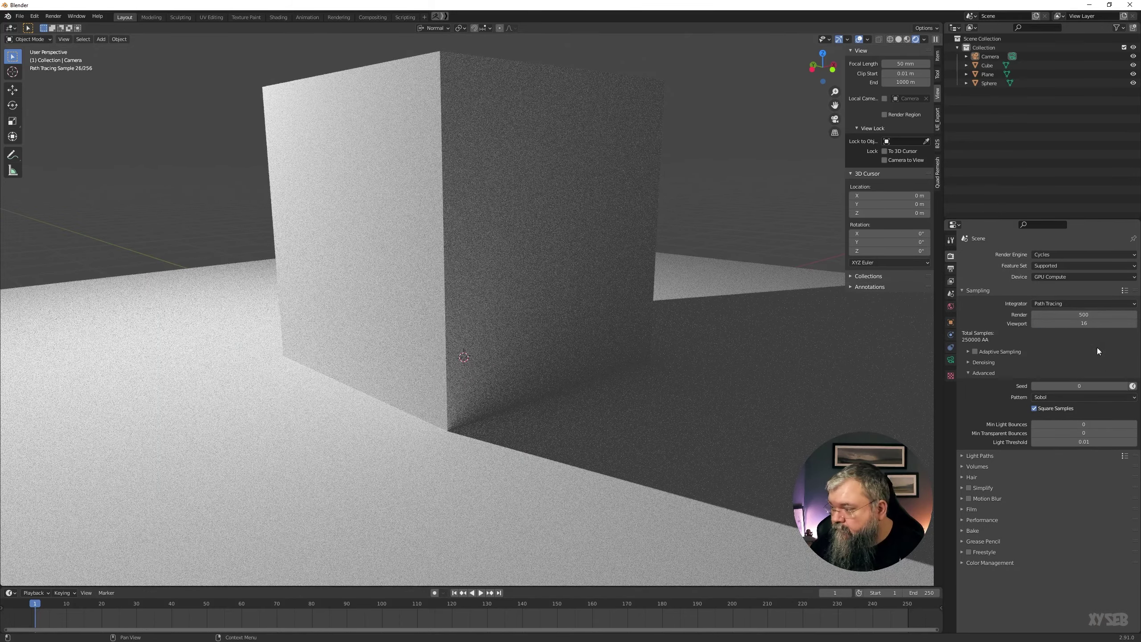
pyautogui.click(1084, 323)
pyautogui.write('8')
pyautogui.press('Return')
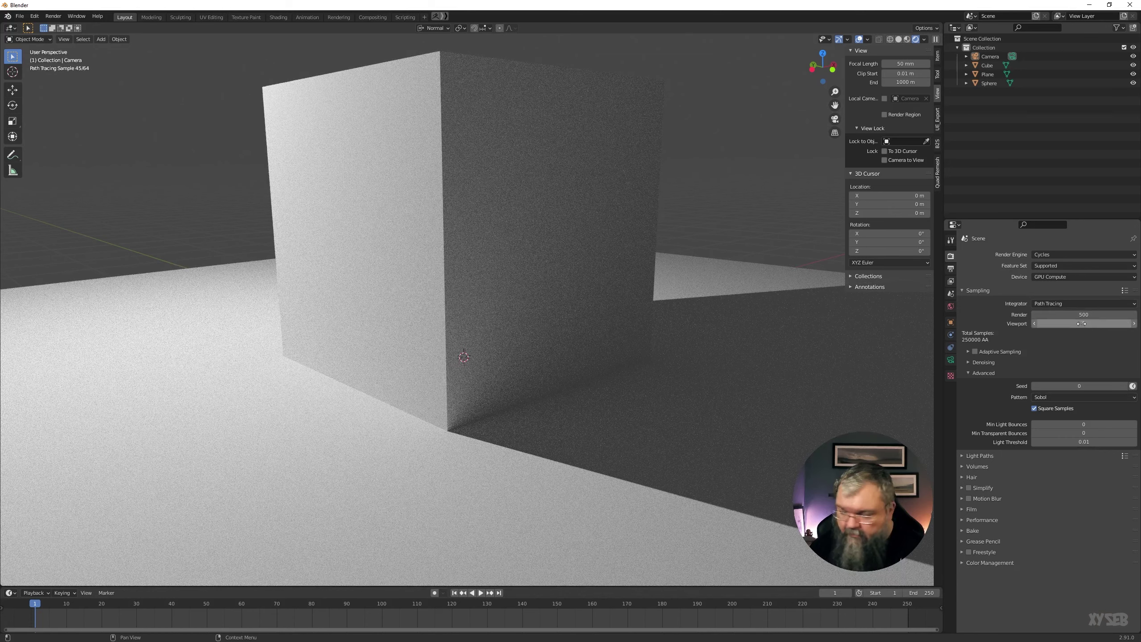
pyautogui.click(1078, 314)
pyautogui.moveTo(1084, 315)
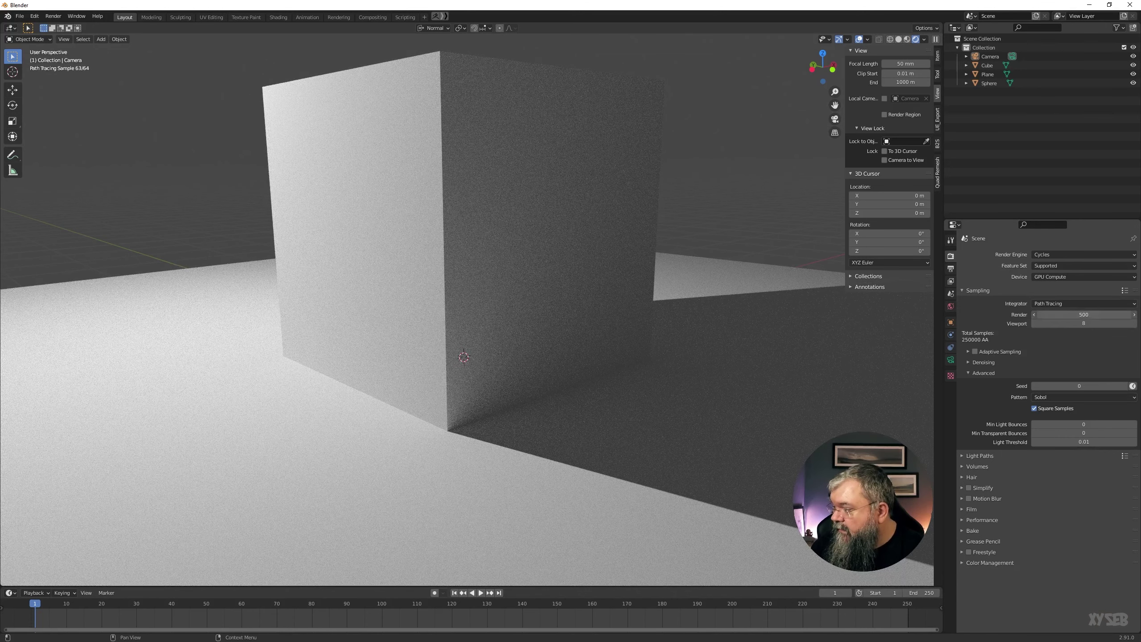
pyautogui.write('8')
pyautogui.press('Return')
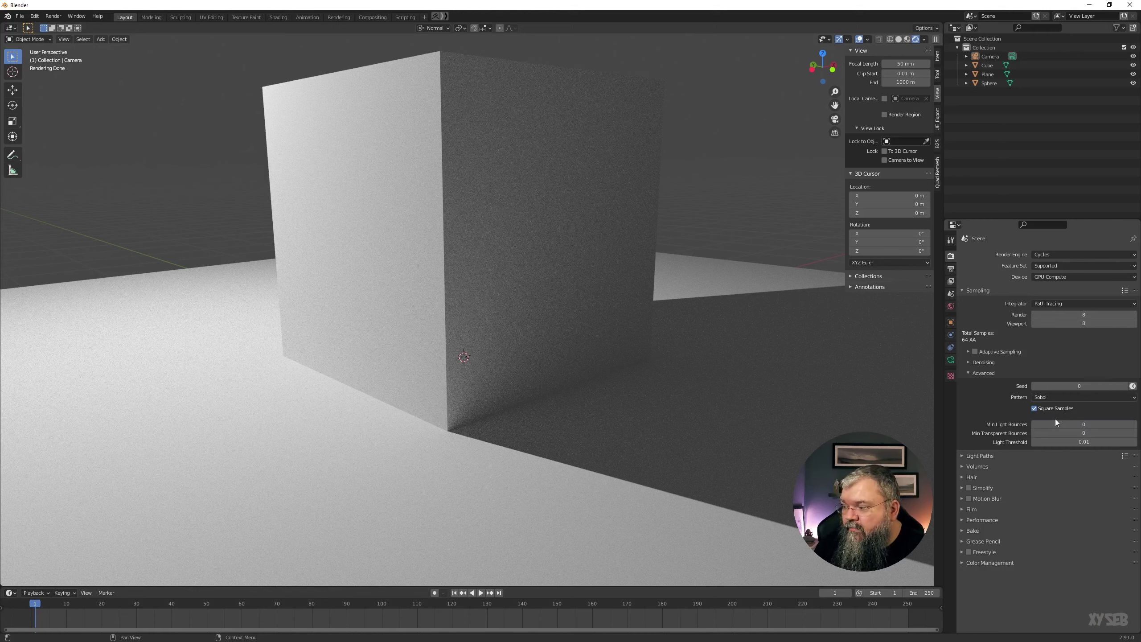
# Step: Disable Square Samples and set Render samples to 500 and Viewport samples to 64
pyautogui.click(1034, 409)
pyautogui.click(1075, 315)
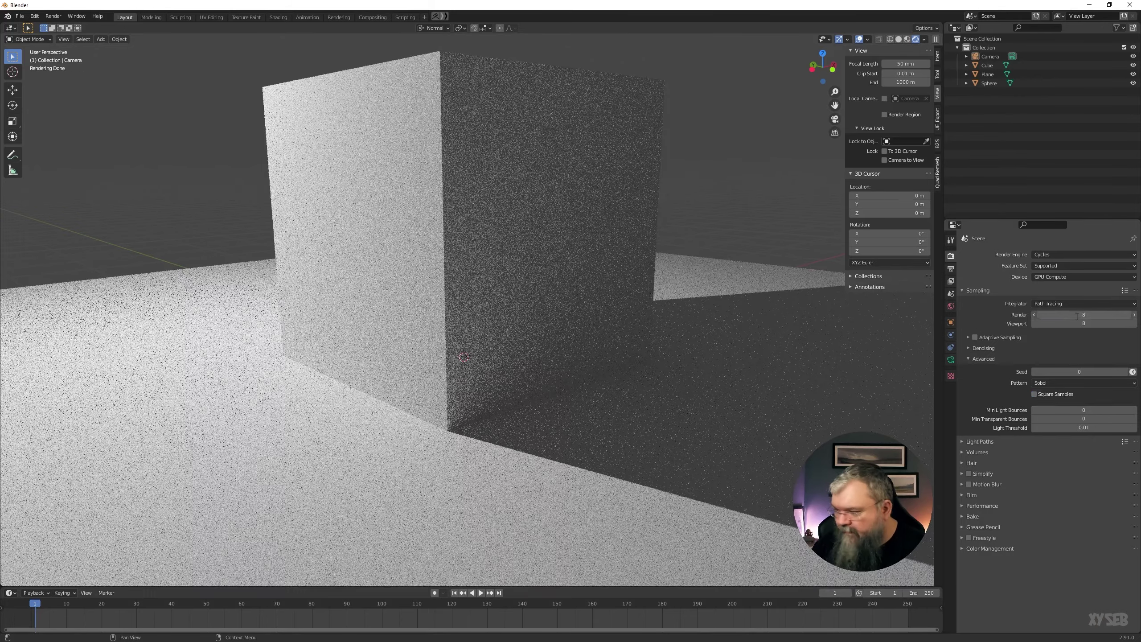
pyautogui.write('500')
pyautogui.click(1081, 324)
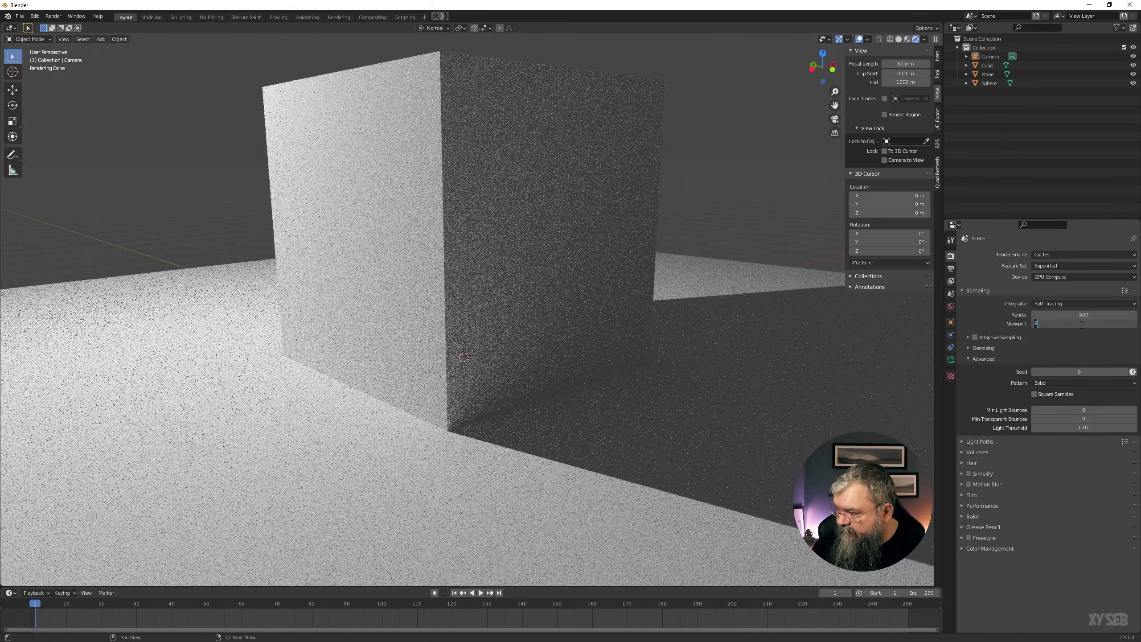
pyautogui.write('64')
pyautogui.press('Return')
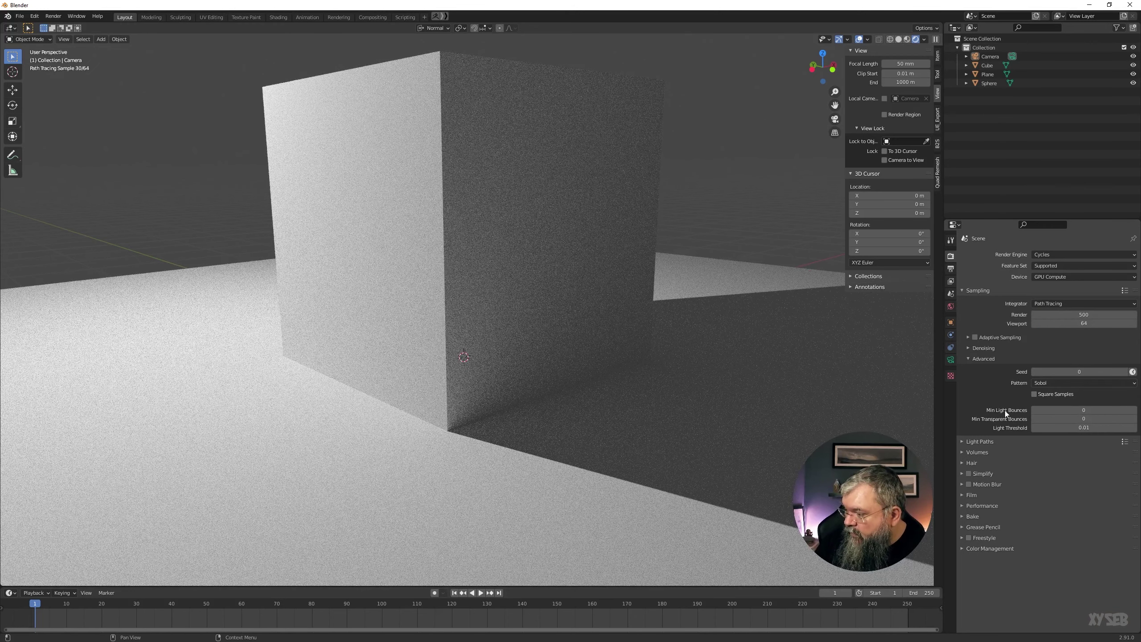
pyautogui.moveTo(1083, 410)
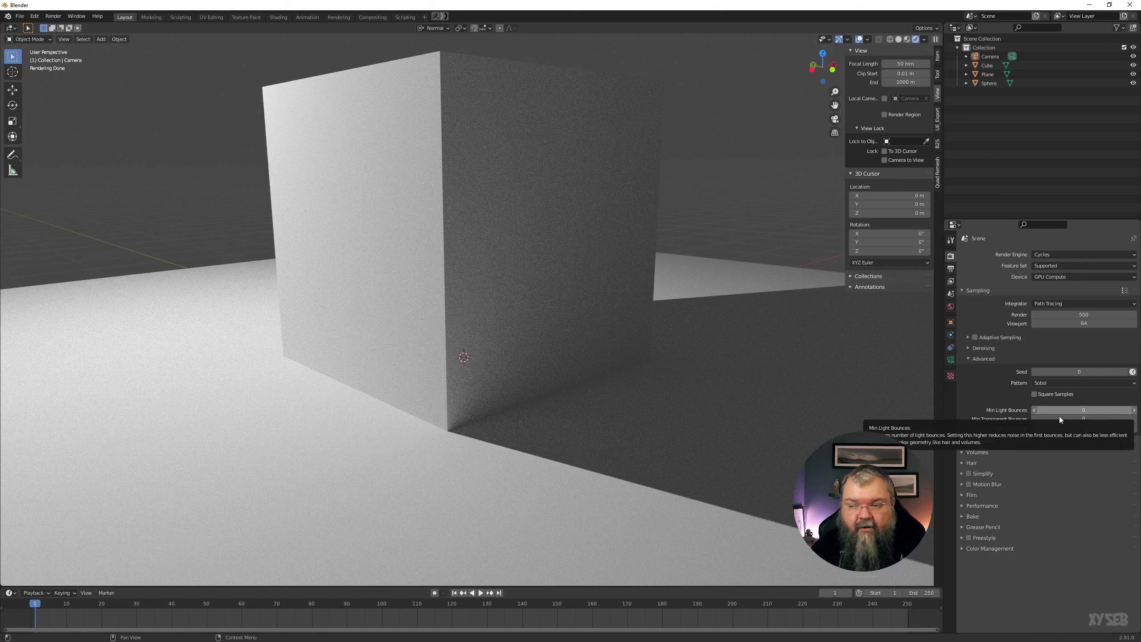
# Step: Fold away the sampling panels and expand Light Paths, showing max bounces total 12
pyautogui.click(982, 361)
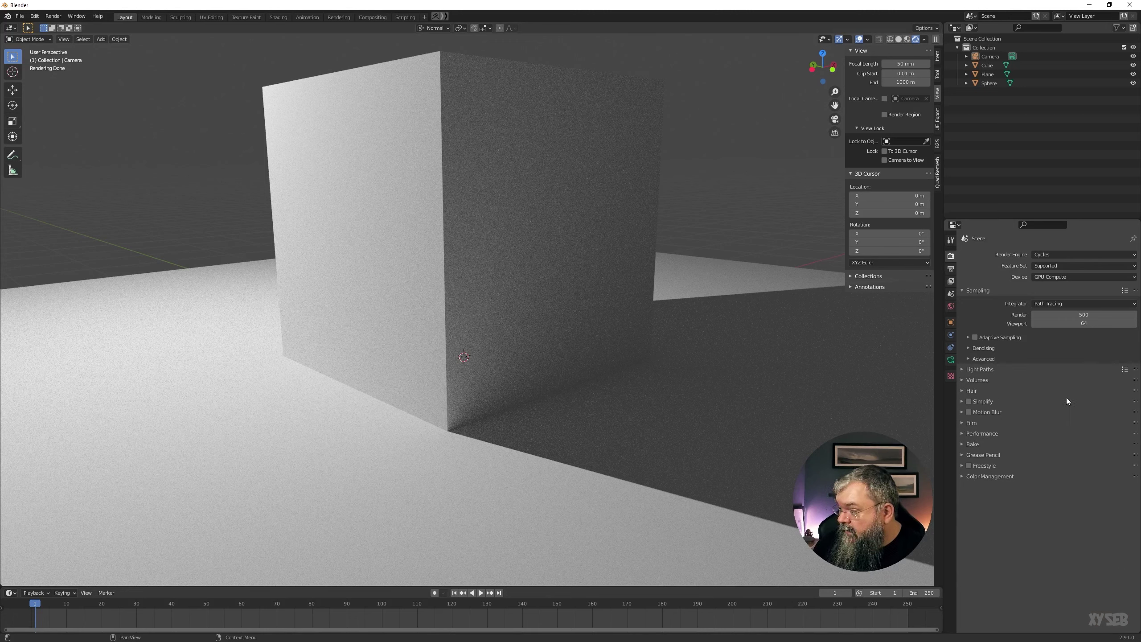
pyautogui.click(982, 359)
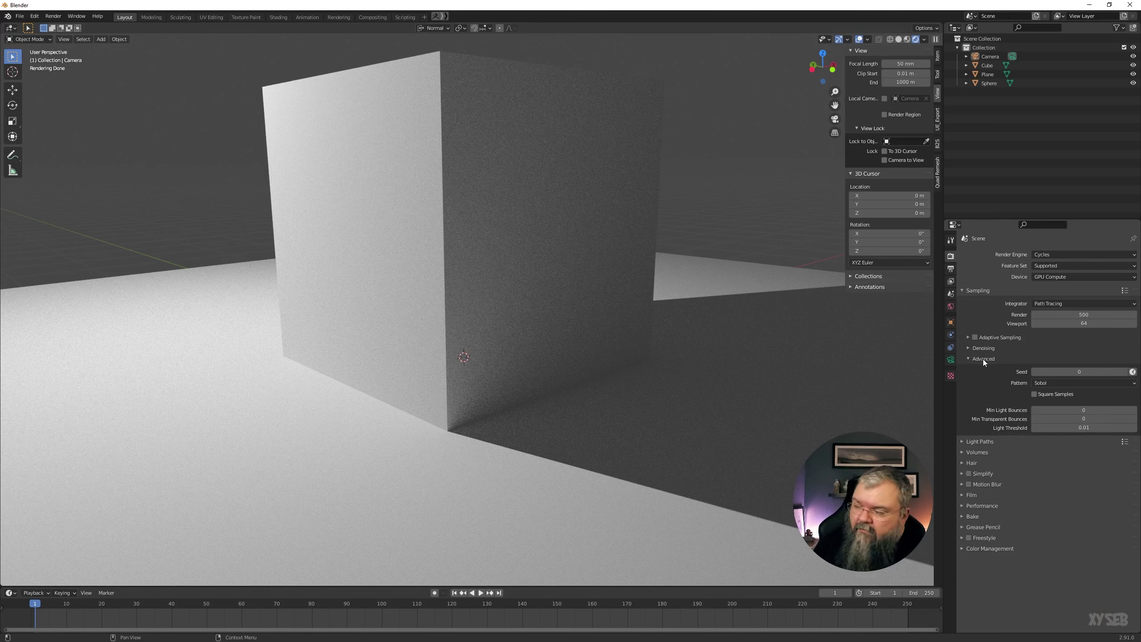
pyautogui.click(984, 359)
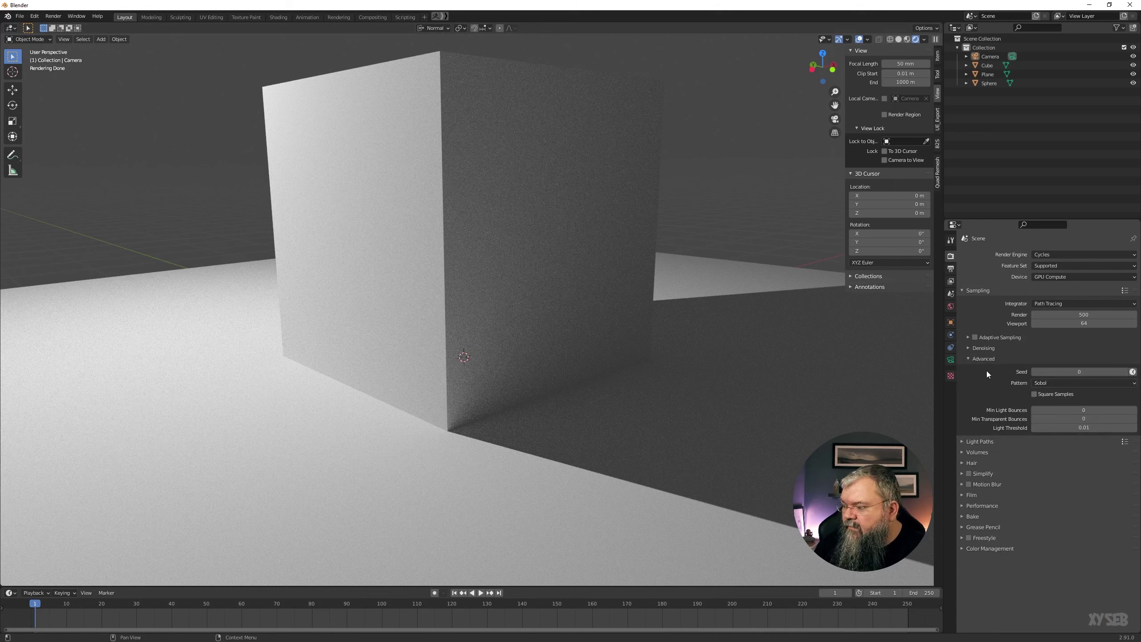
pyautogui.click(974, 357)
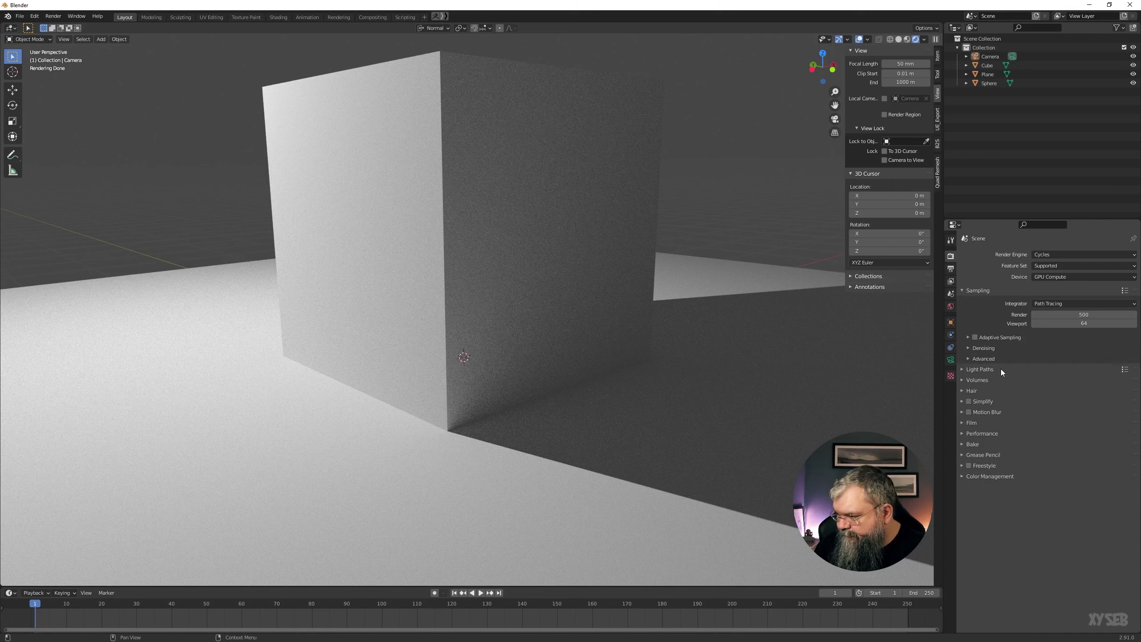
pyautogui.click(978, 290)
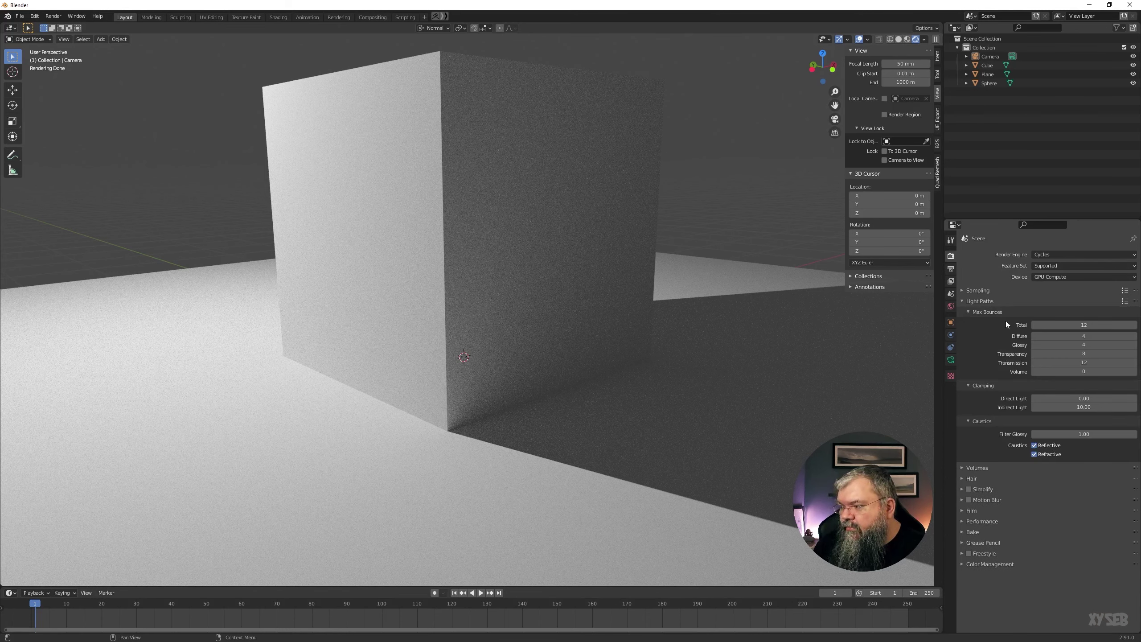
pyautogui.click(987, 302)
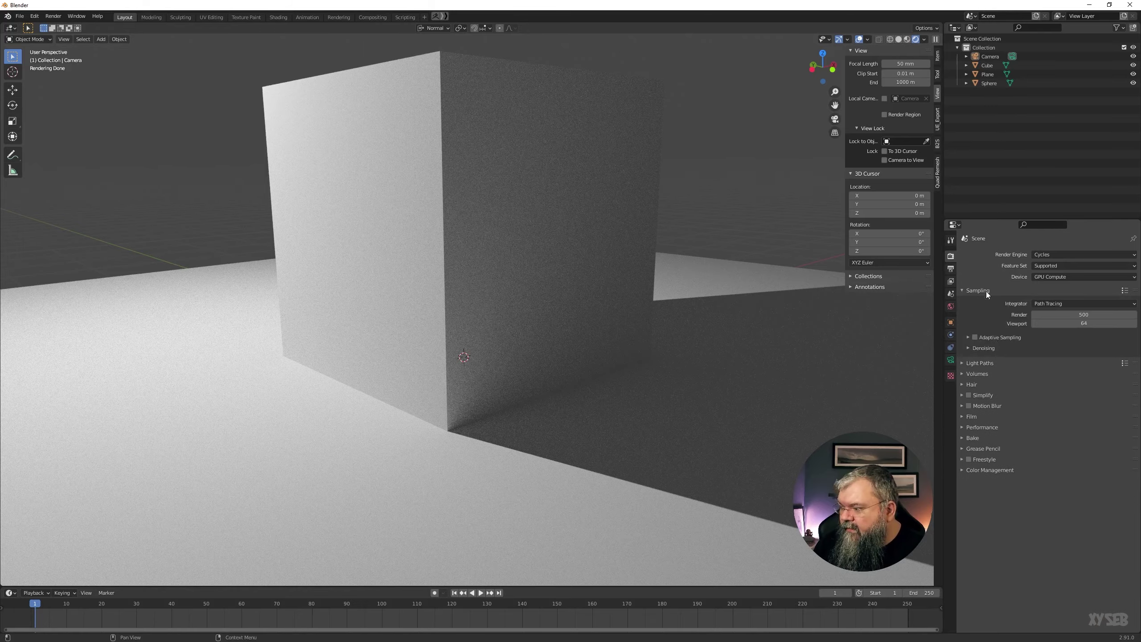
pyautogui.click(989, 369)
pyautogui.click(1065, 305)
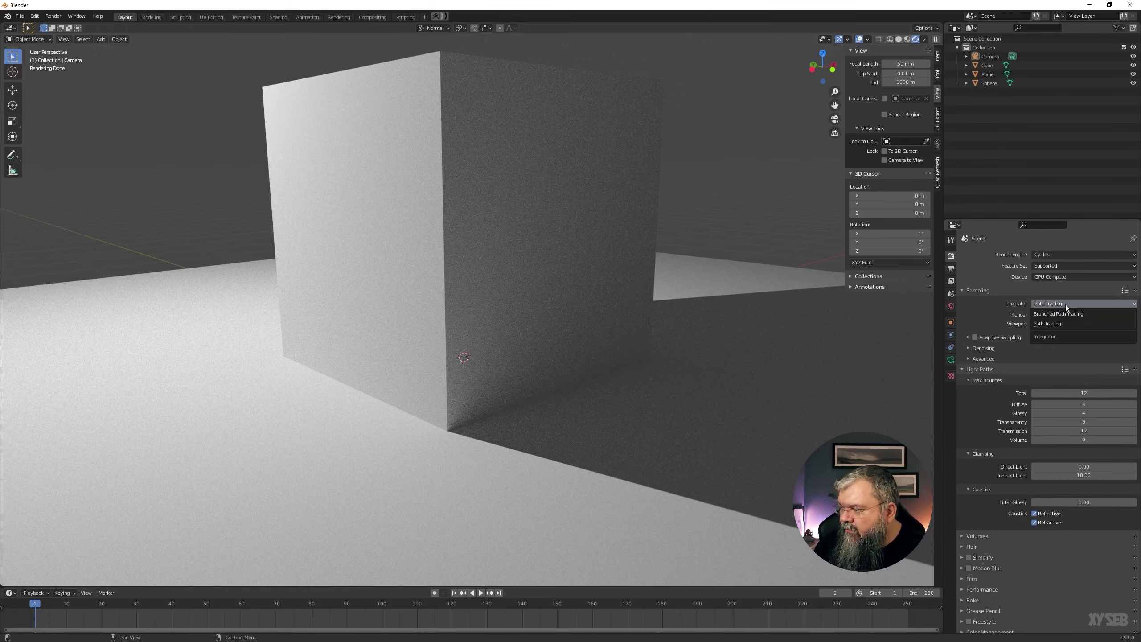
pyautogui.click(1058, 317)
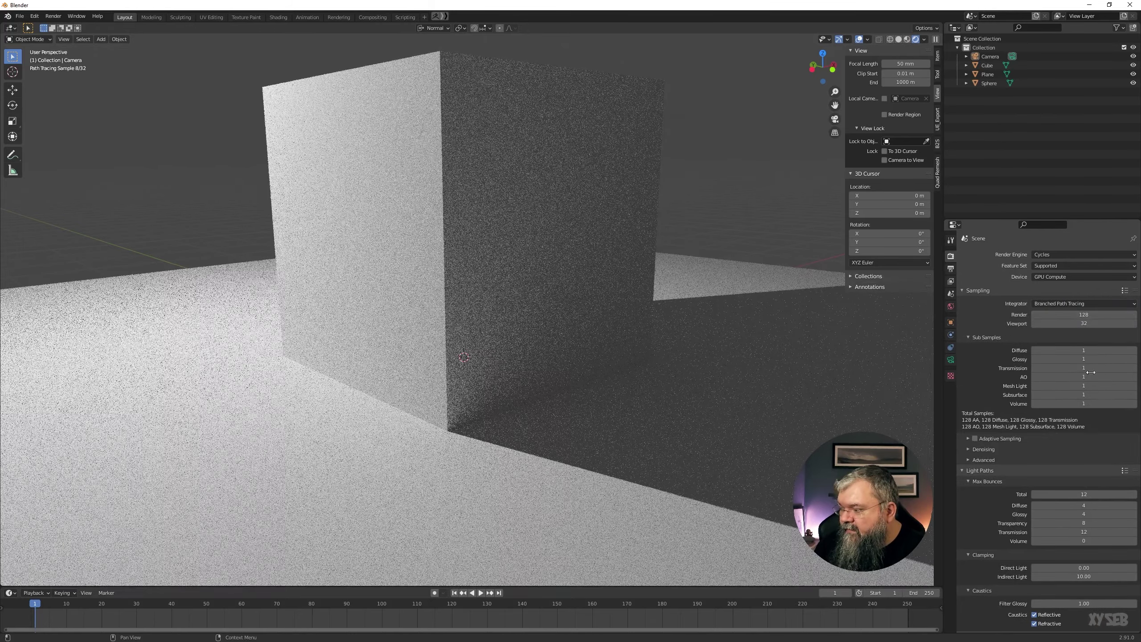
pyautogui.click(1058, 302)
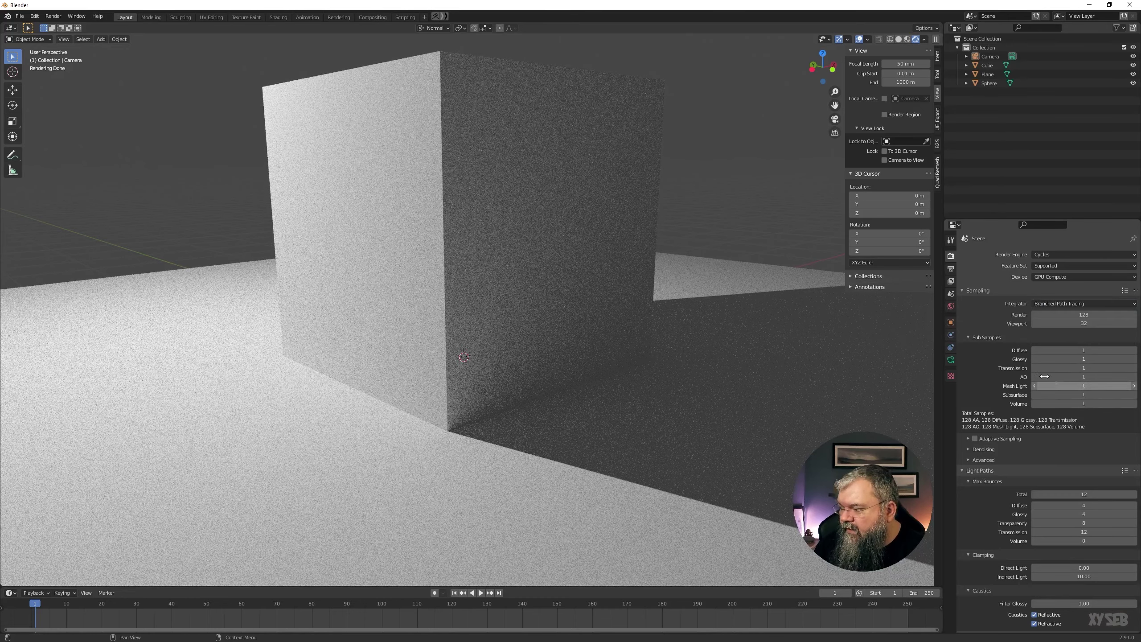
pyautogui.click(1050, 322)
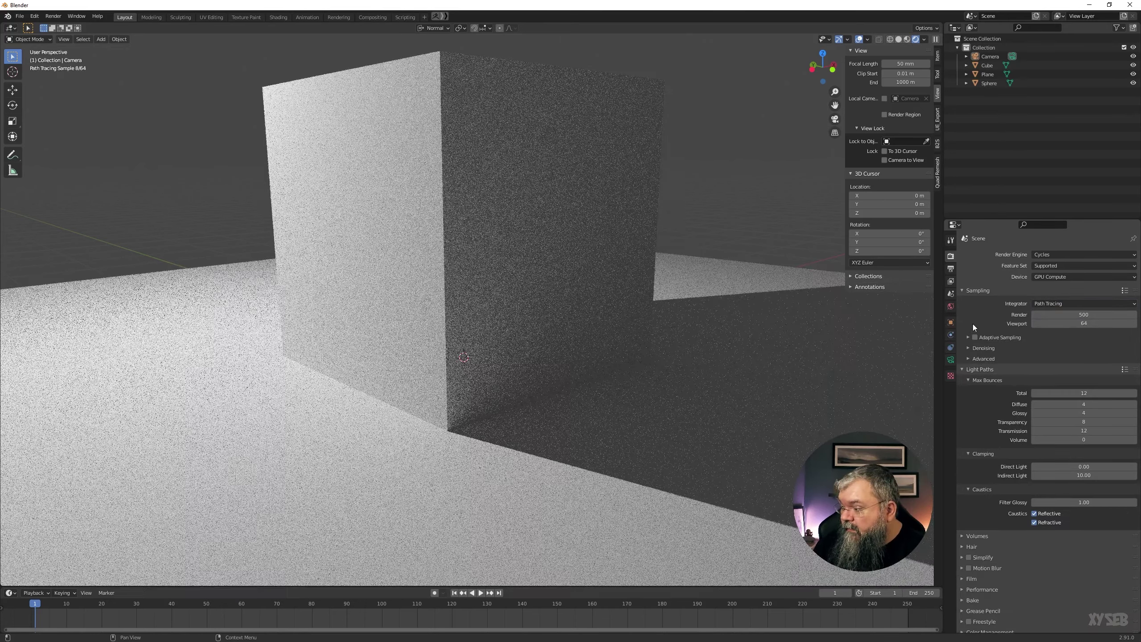
pyautogui.click(980, 292)
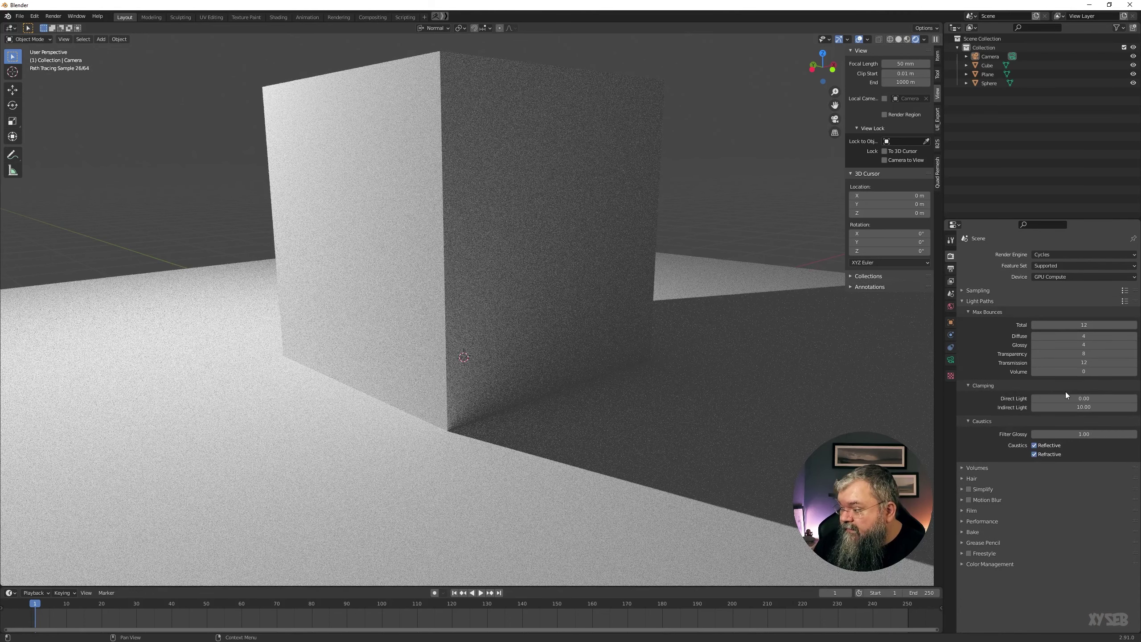
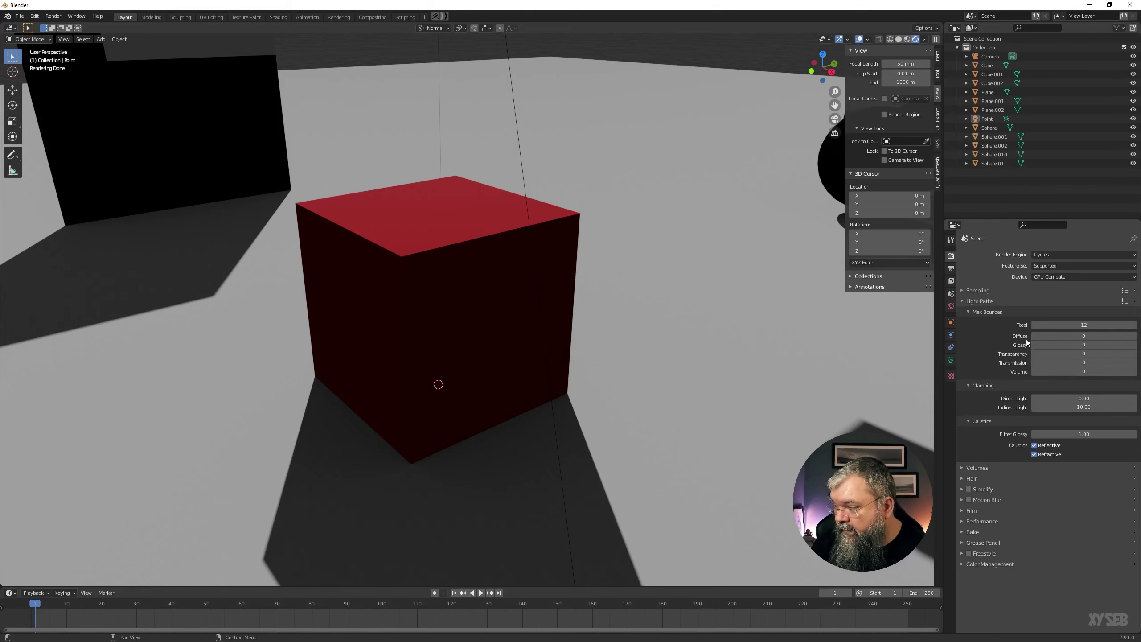
# Step: Set the Total max bounces to 12 and raise Diffuse bounces from 0 to 1
pyautogui.click(1083, 323)
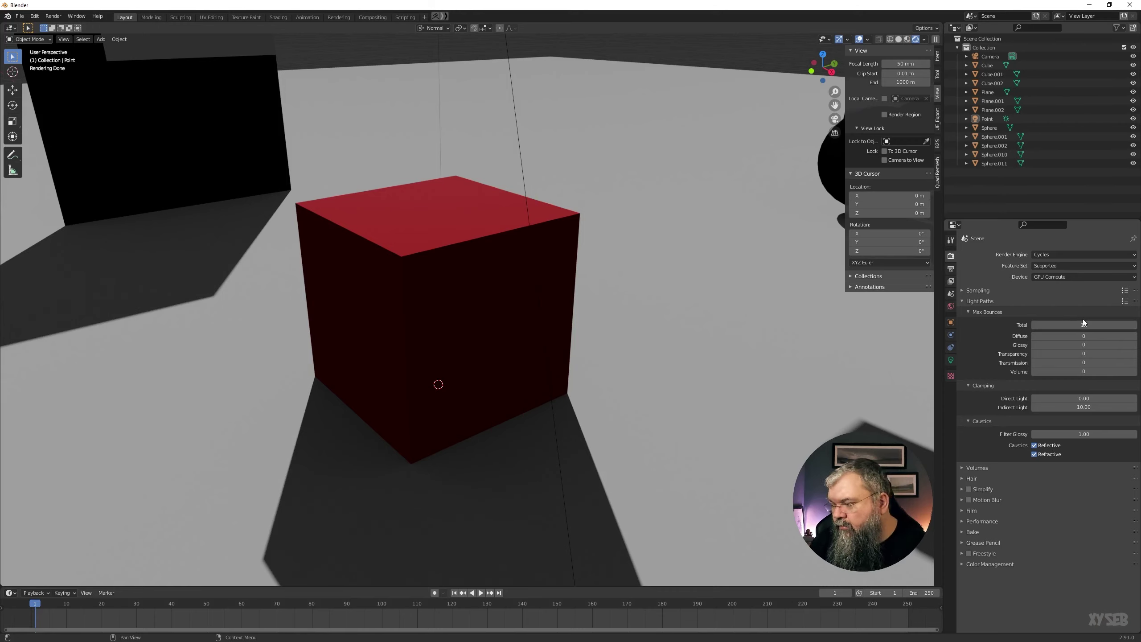
pyautogui.press('Return')
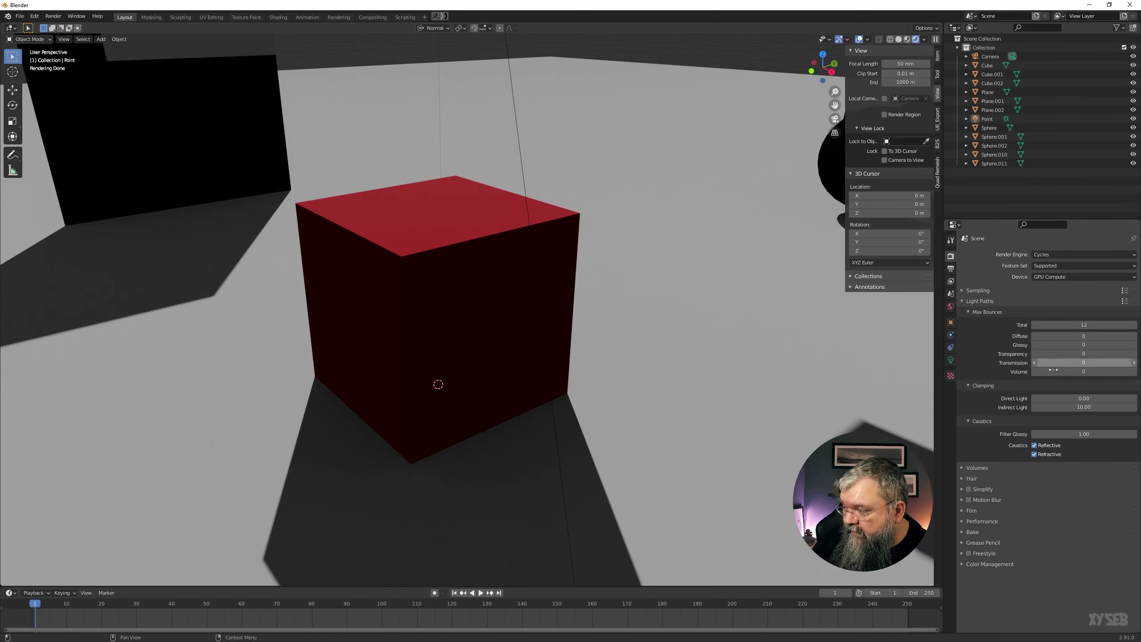
pyautogui.scroll(-4, 514, 305)
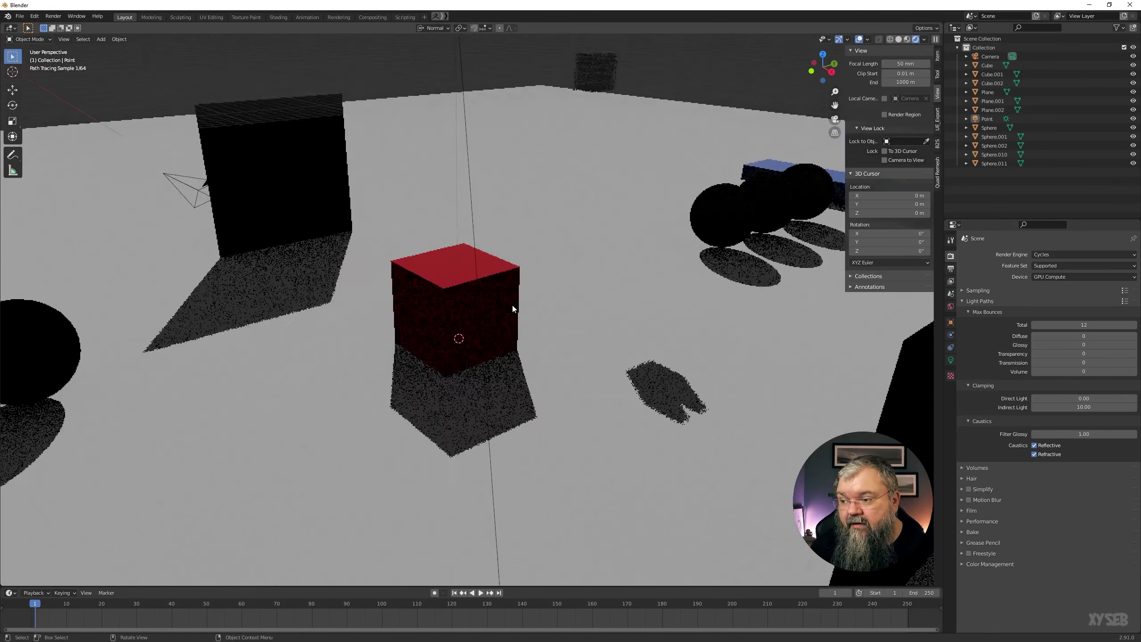
pyautogui.scroll(-3, 512, 305)
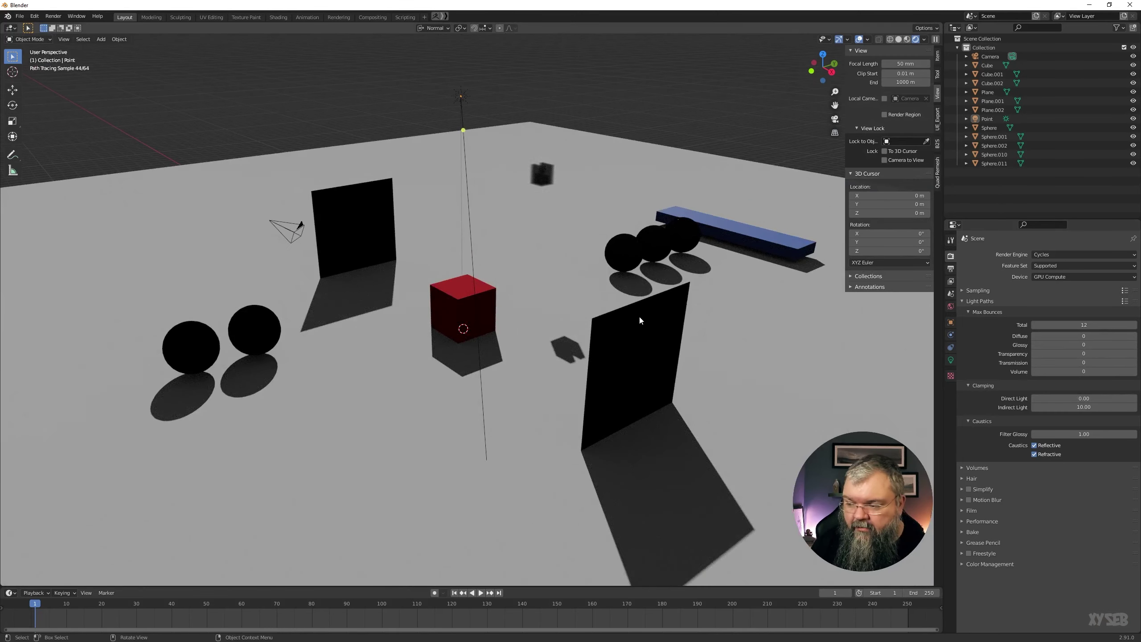
pyautogui.scroll(5, 639, 320)
pyautogui.scroll(1, 635, 321)
pyautogui.scroll(2, 761, 372)
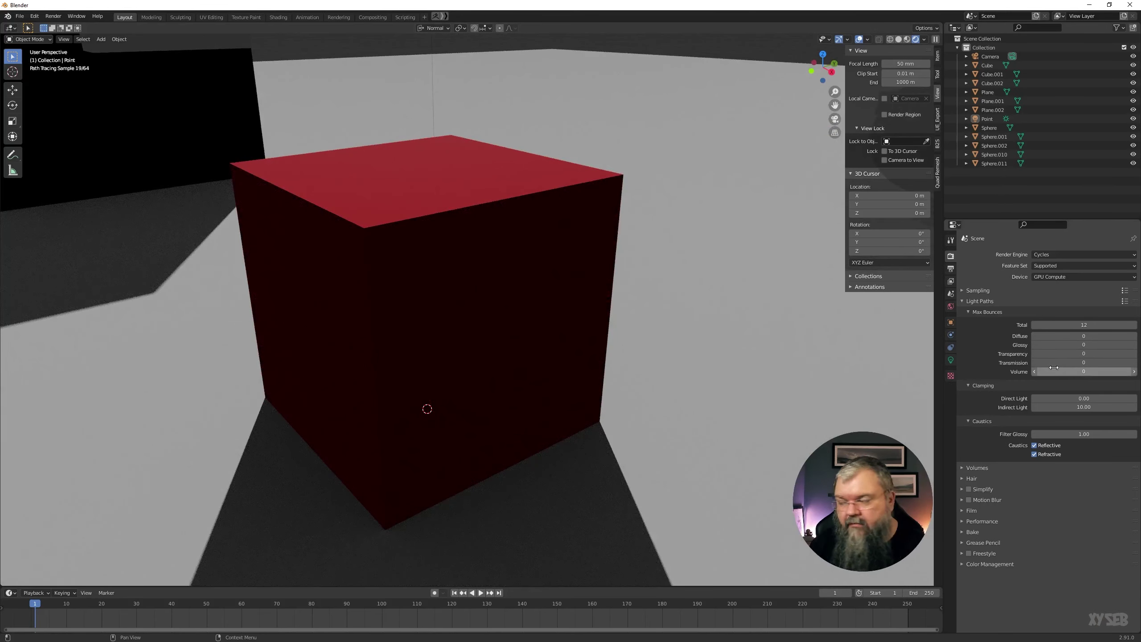
pyautogui.click(1134, 335)
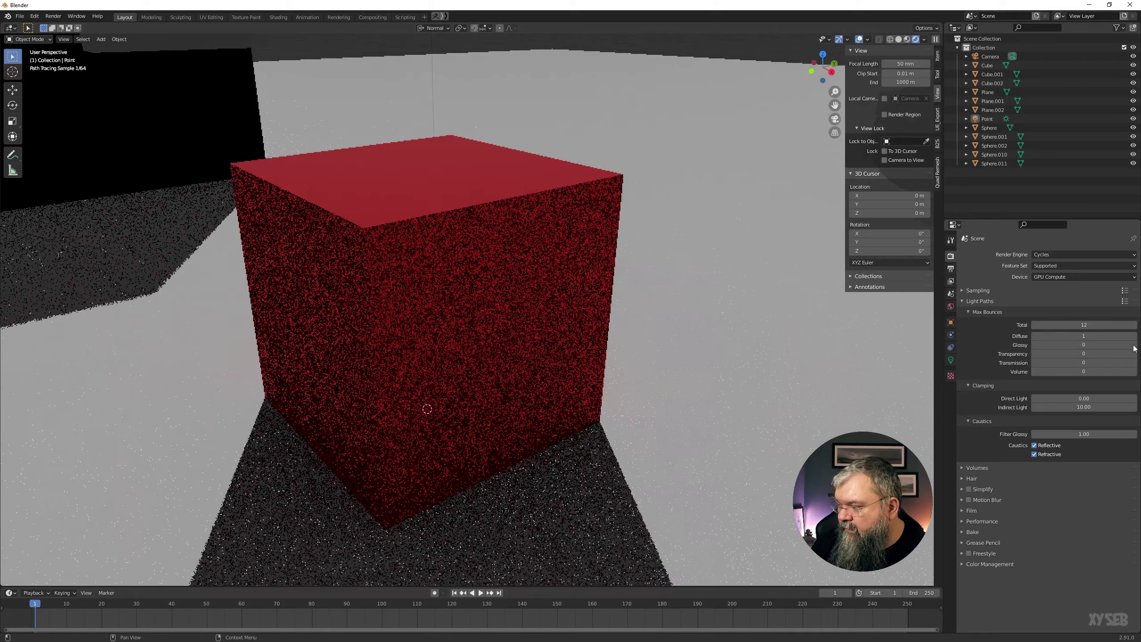
# Step: Raise Diffuse bounces step by step from 1 to 4
pyautogui.scroll(-3, 647, 354)
pyautogui.scroll(-2, 635, 371)
pyautogui.scroll(2, 528, 374)
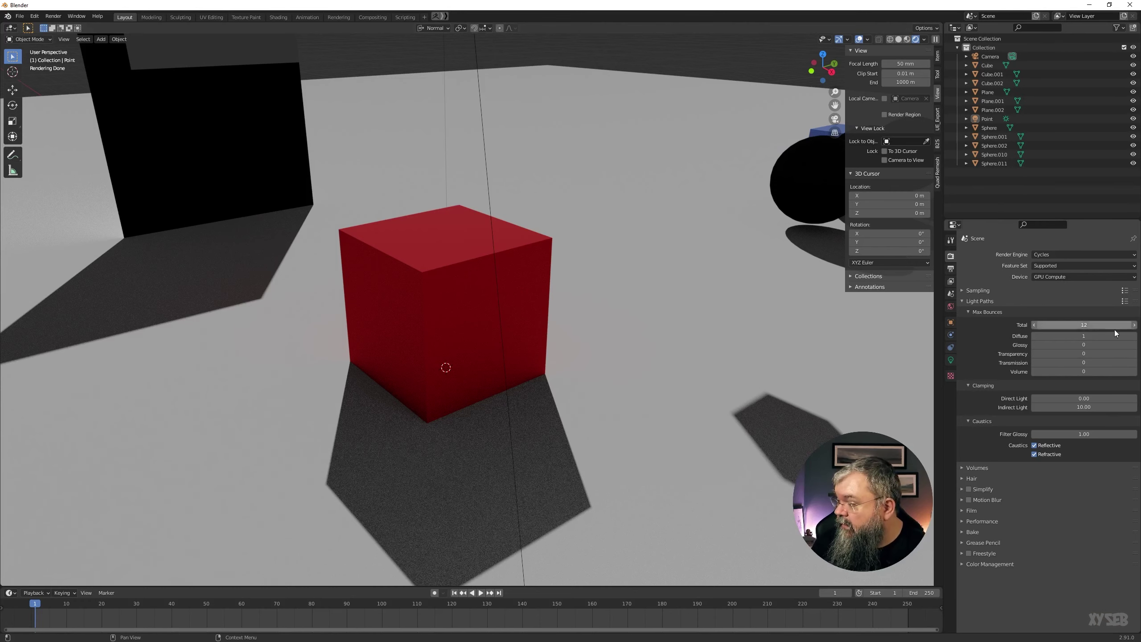
pyautogui.click(1130, 336)
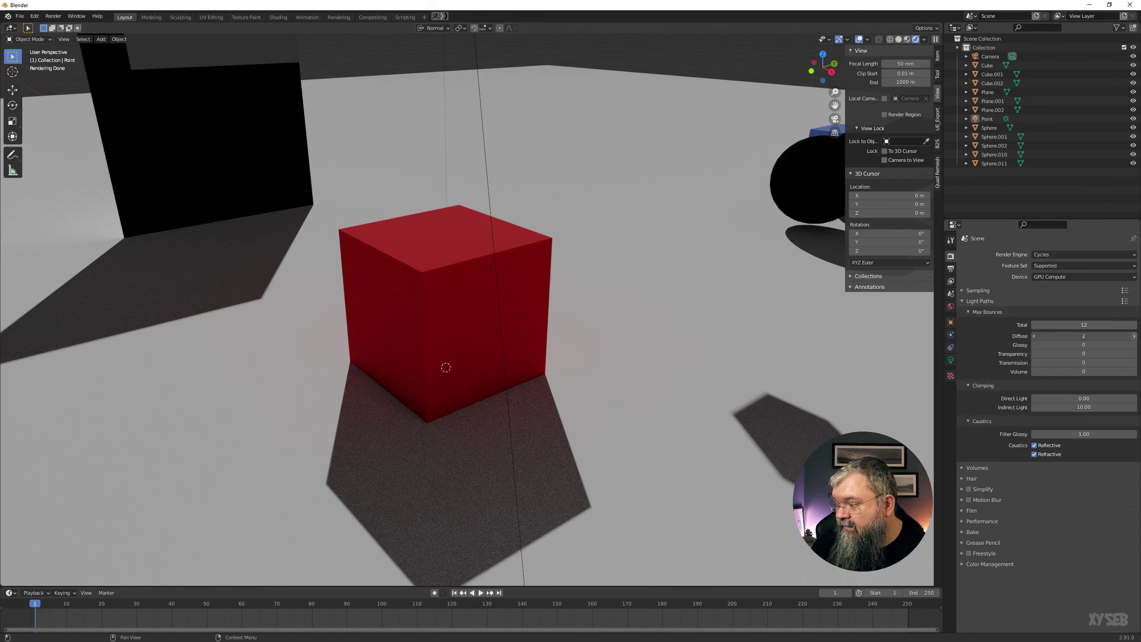
pyautogui.click(1133, 335)
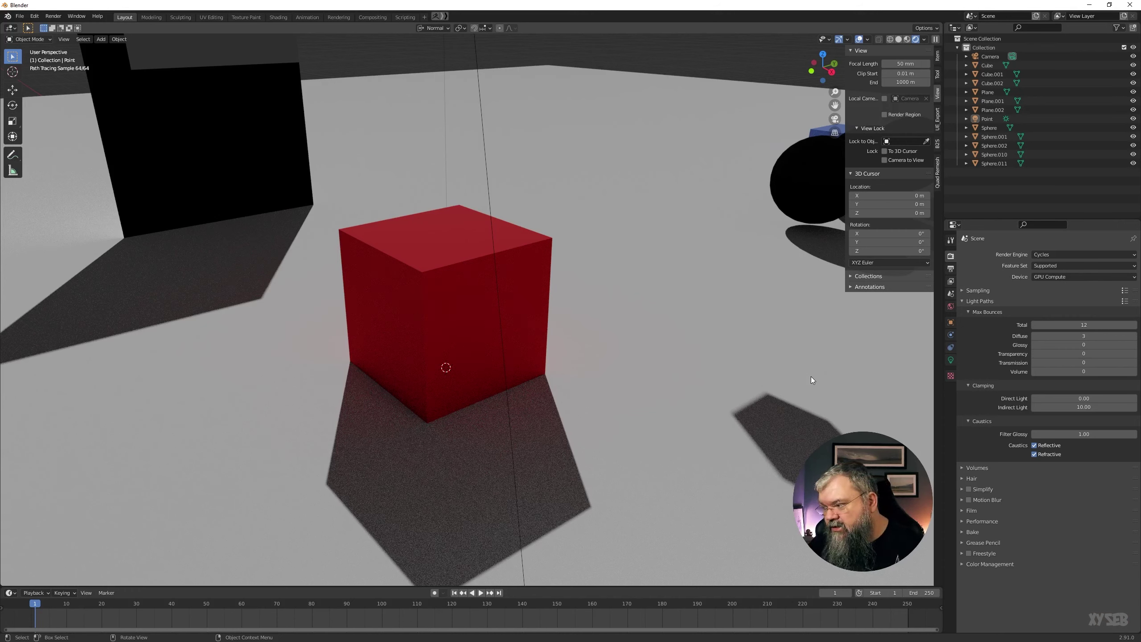
pyautogui.click(1133, 335)
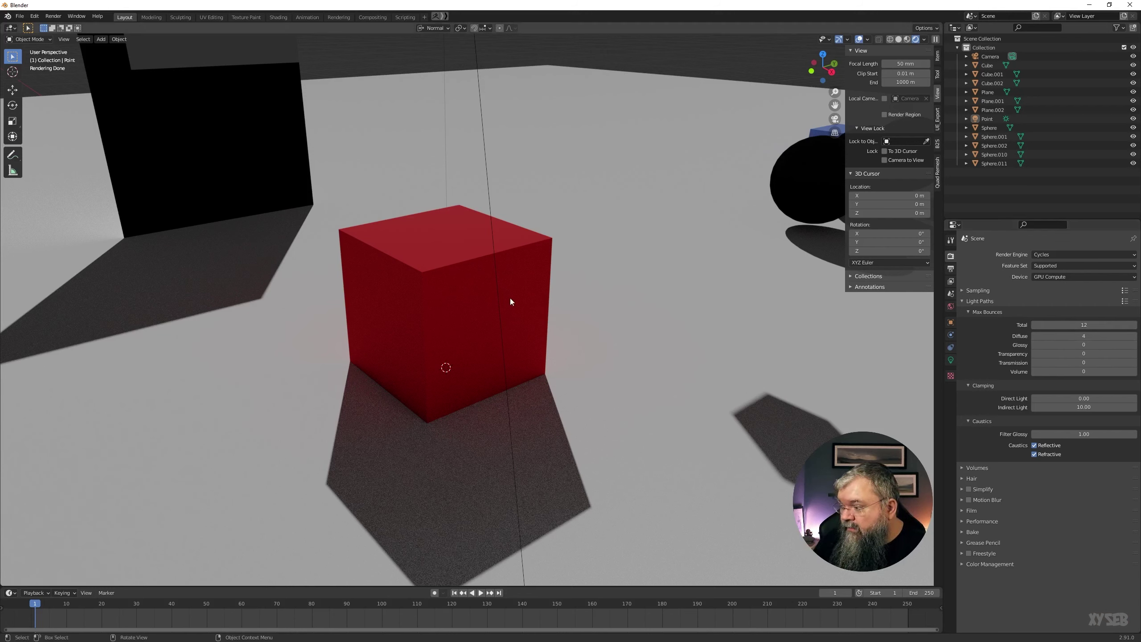
# Step: Pan and orbit the viewport up to overlook the whole scene
pyautogui.moveTo(392, 249)
pyautogui.keyDown('shift'); pyautogui.mouseDown(button='middle')
pyautogui.moveTo(433, 351)
pyautogui.moveTo(207, 306)
pyautogui.mouseUp(button='middle'); pyautogui.keyUp('shift')
pyautogui.click(294, 331)
pyautogui.moveTo(294, 330); pyautogui.dragTo(483, 364, button='middle')
# Step: Select Plane.002 and frame it beside the red cube and mirror wall
pyautogui.click(820, 403)
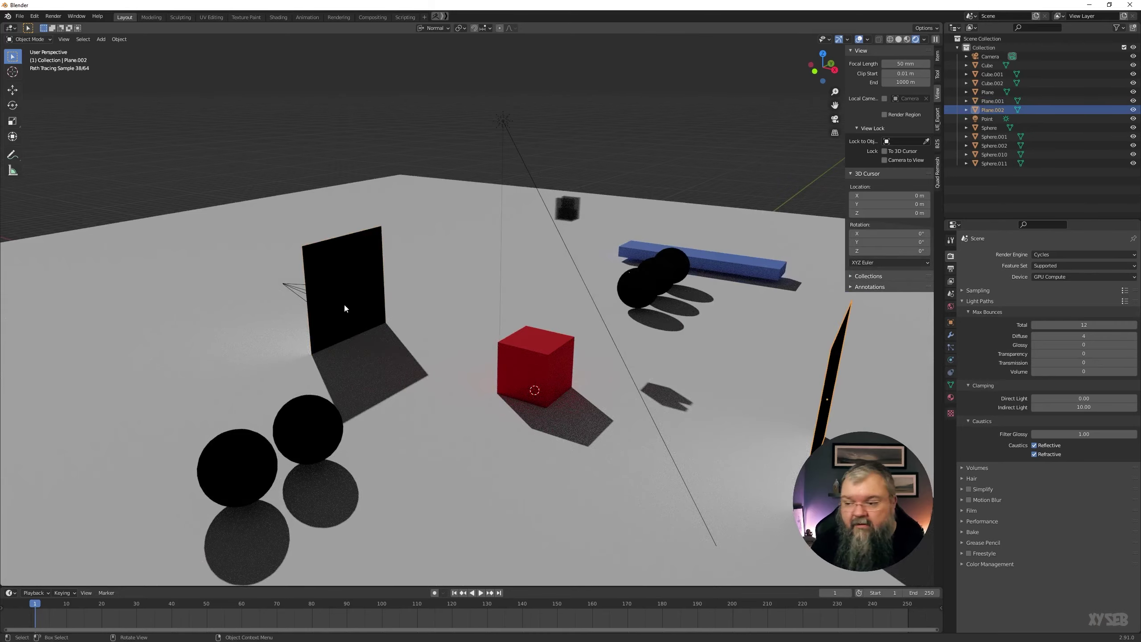
pyautogui.click(382, 314)
pyautogui.click(821, 403)
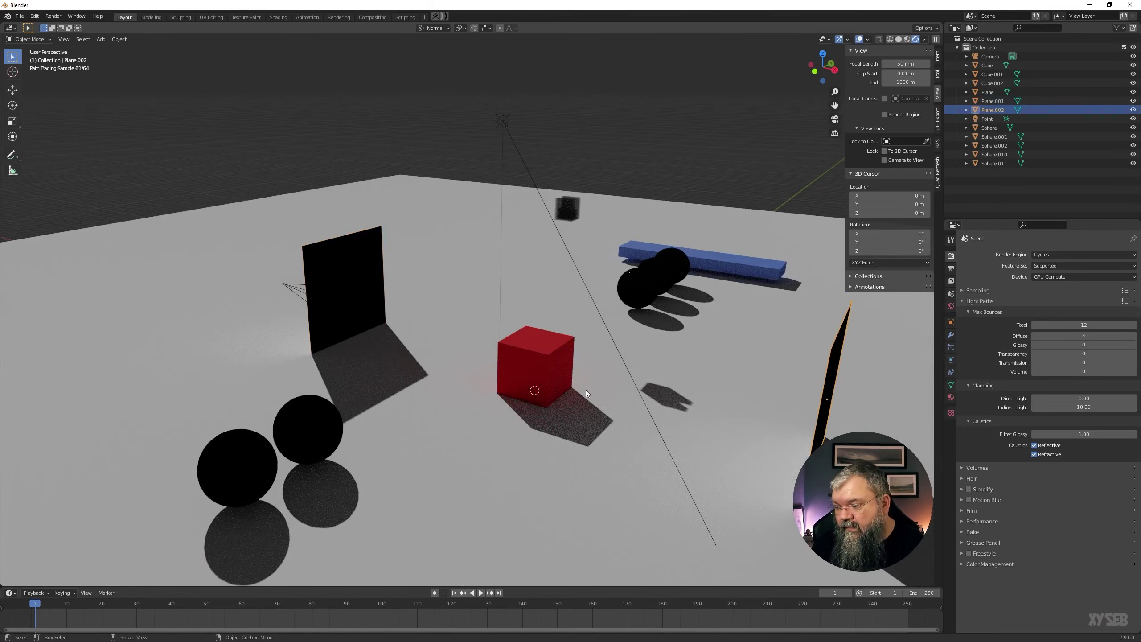
pyautogui.press('KP_Decimal')
pyautogui.moveTo(526, 371); pyautogui.dragTo(512, 370, button='middle')
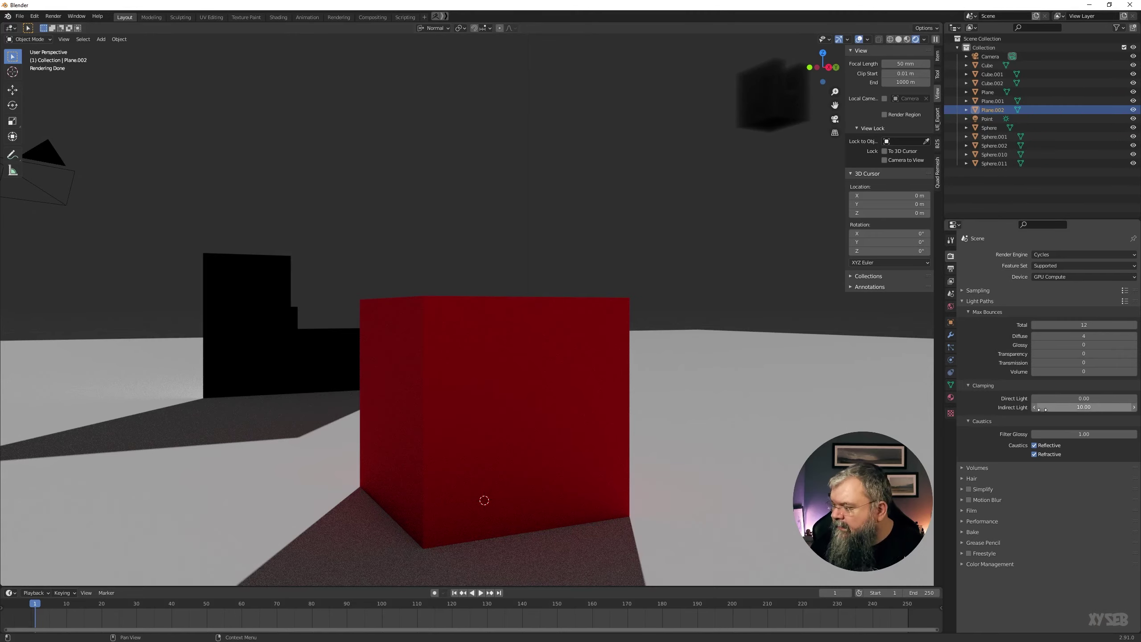
# Step: Set Glossy bounces to 1 and view the cubes from other angles
pyautogui.click(1134, 345)
pyautogui.moveTo(367, 310)
pyautogui.mouseDown(button='middle')
pyautogui.moveTo(359, 319)
pyautogui.moveTo(288, 257)
pyautogui.mouseUp(button='middle')
pyautogui.moveTo(280, 307)
pyautogui.mouseDown(button='middle')
pyautogui.moveTo(325, 300)
pyautogui.moveTo(313, 366)
pyautogui.moveTo(604, 361)
pyautogui.moveTo(464, 362)
pyautogui.mouseUp(button='middle')
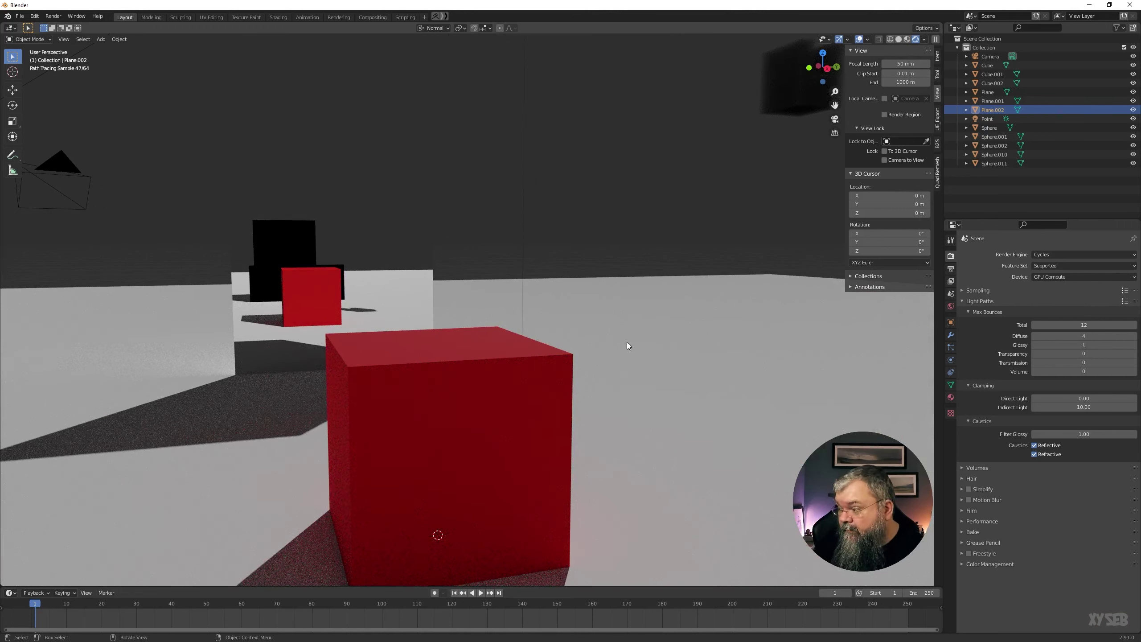
# Step: Raise Glossy bounces from 1 to 20 and set the Total bounce limit to 20
pyautogui.click(1134, 345)
pyautogui.click(1134, 344)
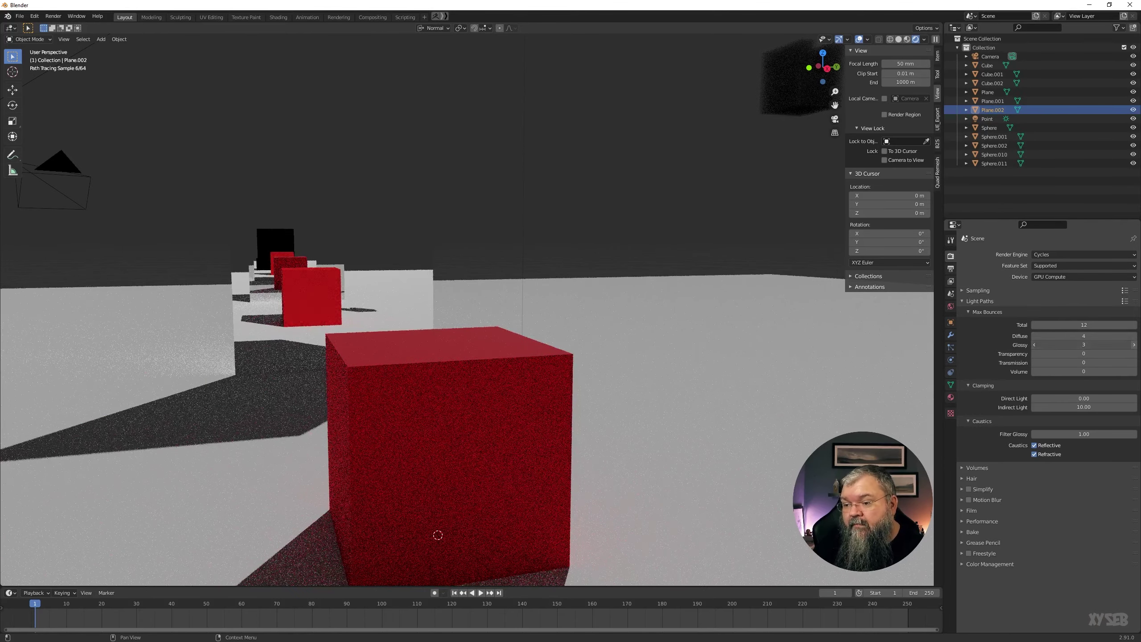
pyautogui.click(1134, 344)
pyautogui.click(1134, 345)
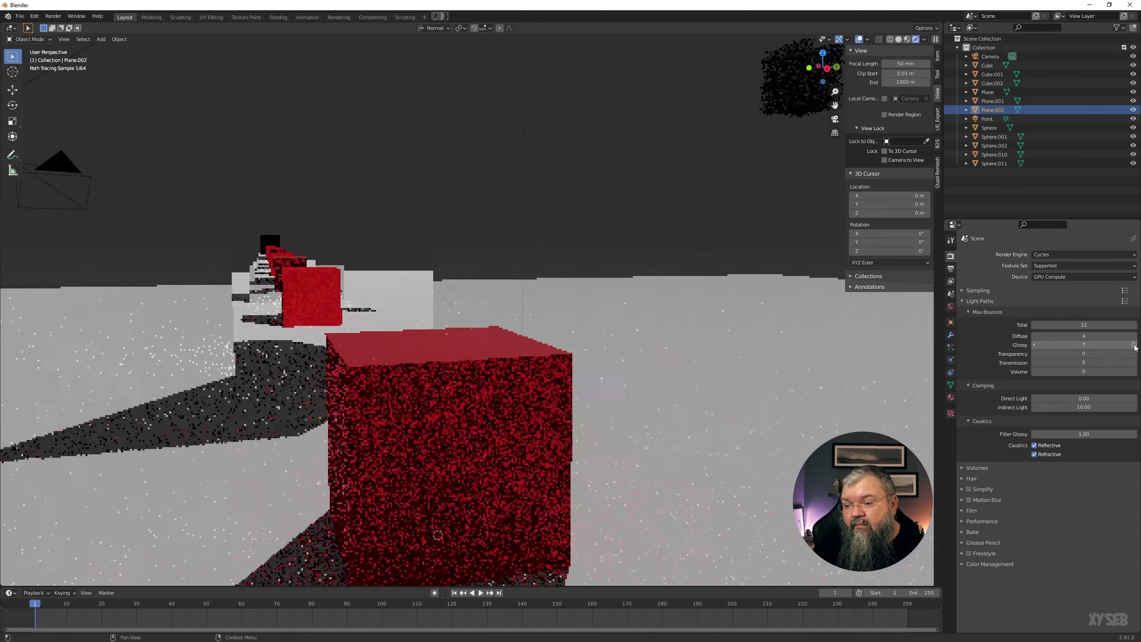
pyautogui.click(1134, 345)
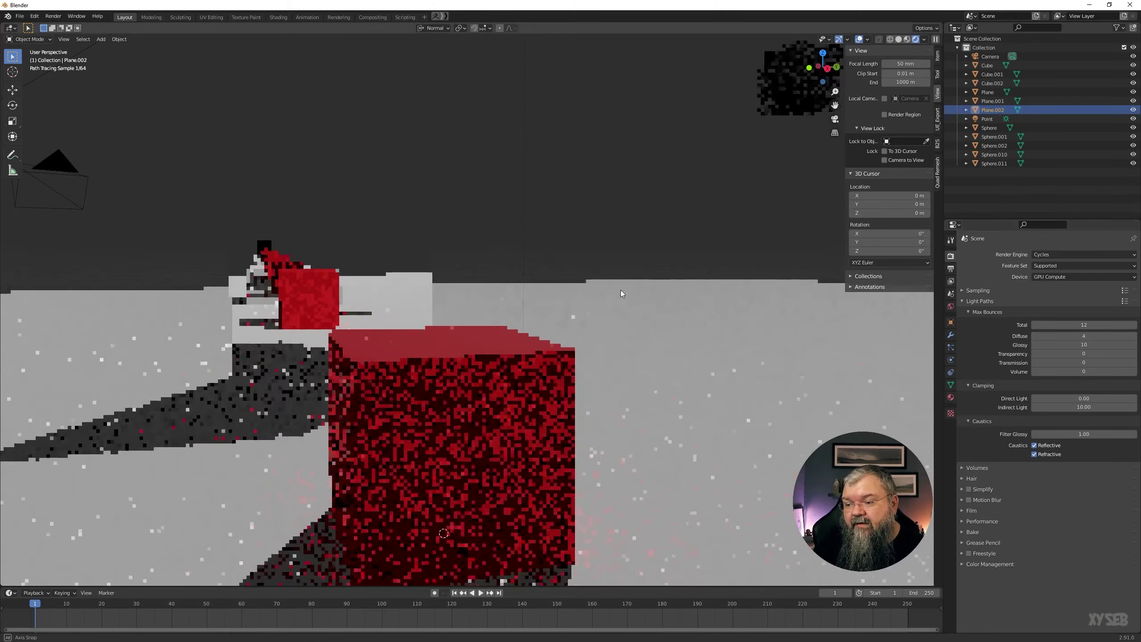
pyautogui.moveTo(621, 290)
pyautogui.mouseDown(button='middle')
pyautogui.moveTo(597, 287)
pyautogui.moveTo(623, 290)
pyautogui.mouseUp(button='middle')
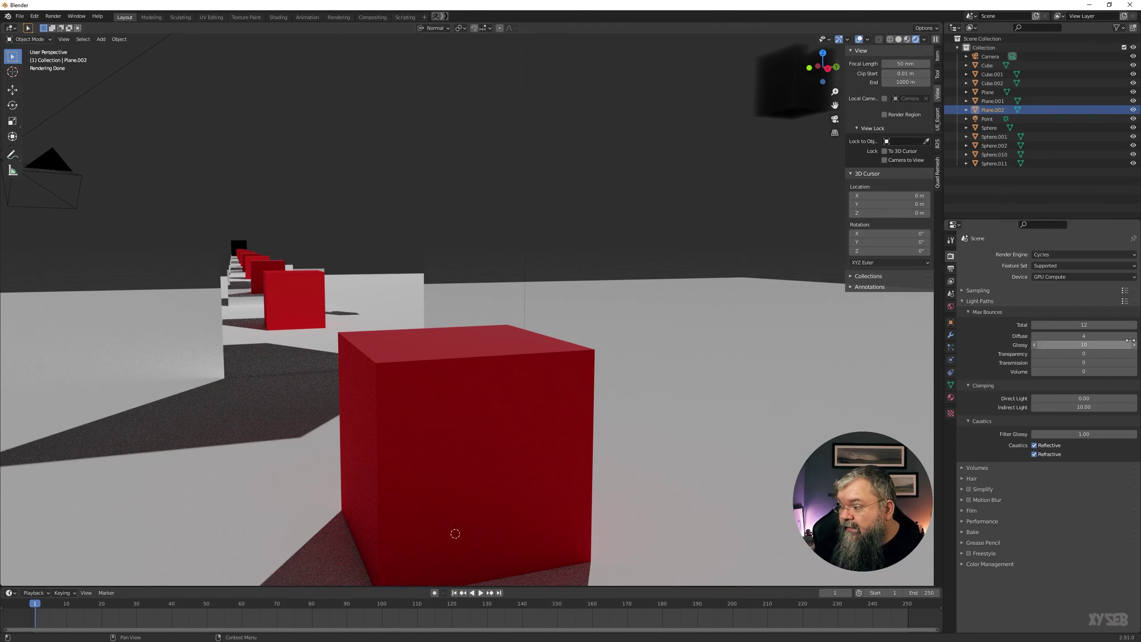
pyautogui.click(1133, 345)
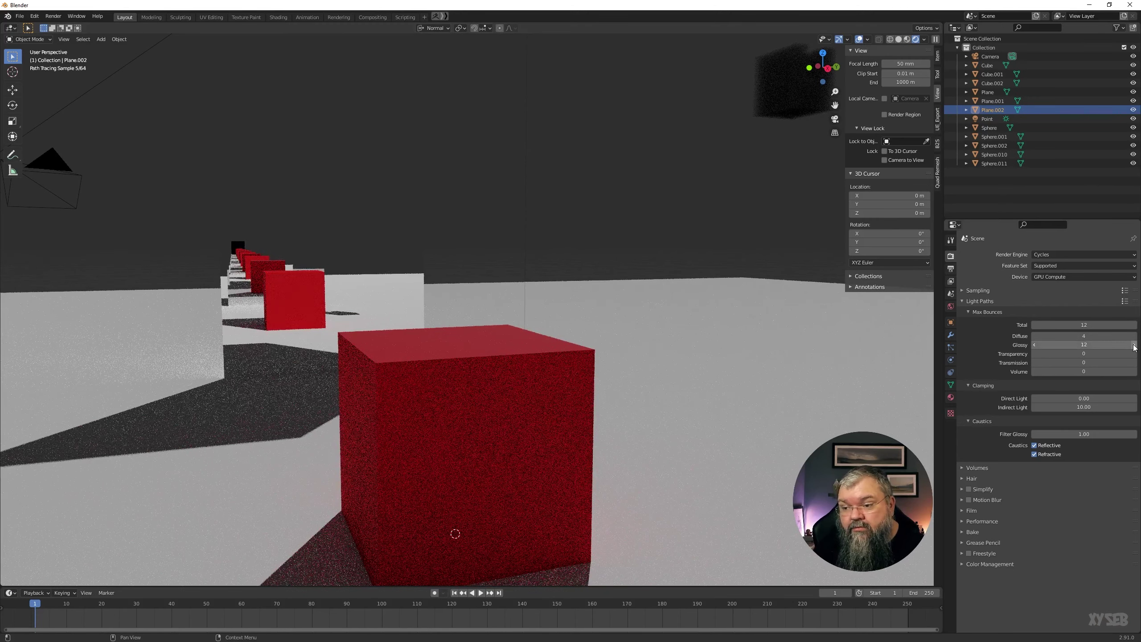
pyautogui.click(1134, 345)
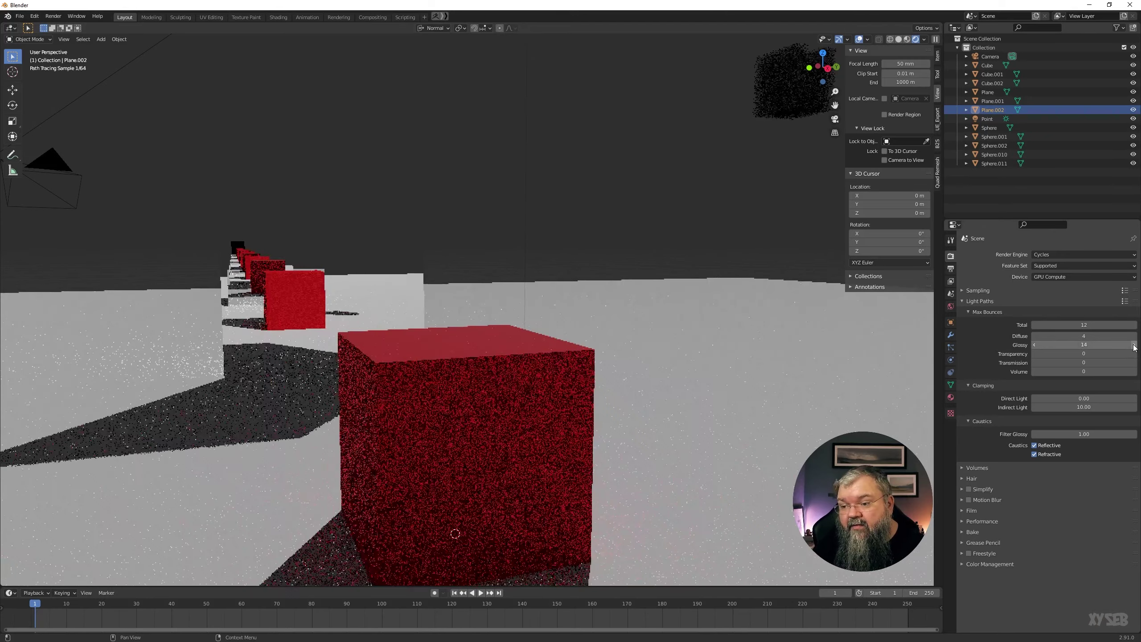
pyautogui.click(1134, 345)
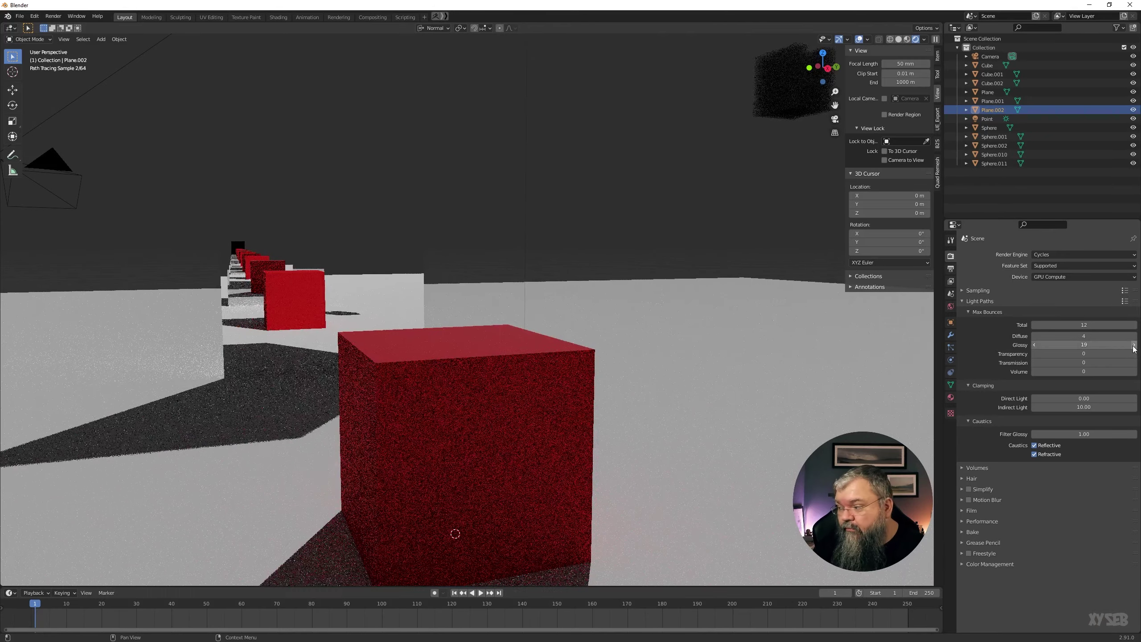
pyautogui.click(1133, 345)
pyautogui.click(1133, 345)
pyautogui.click(1134, 345)
pyautogui.click(1133, 345)
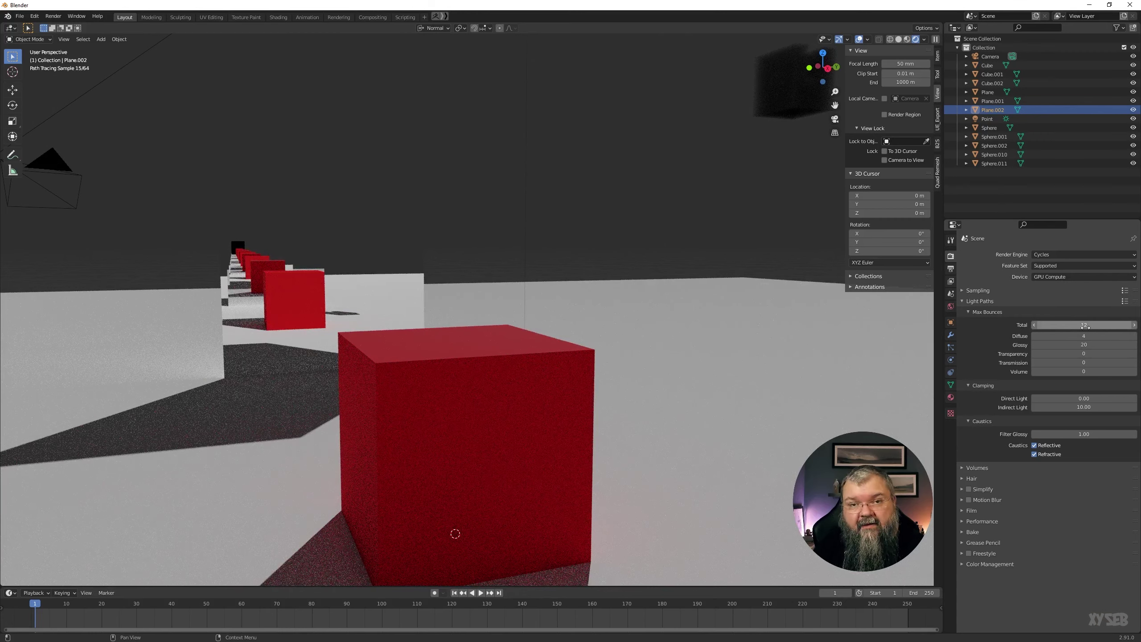
pyautogui.click(1085, 325)
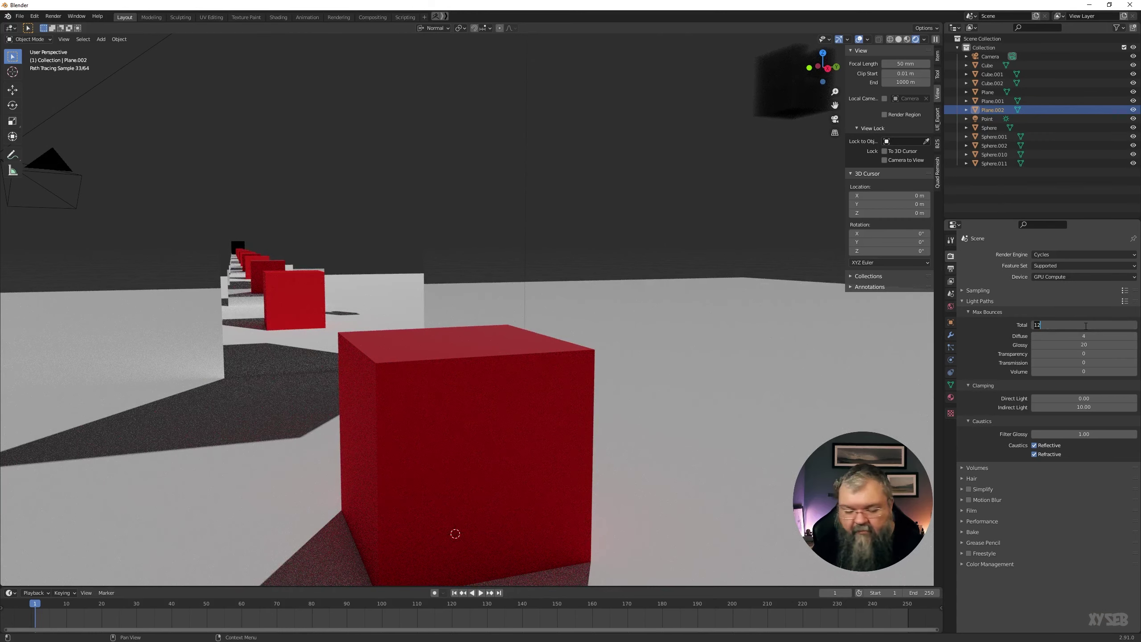
pyautogui.write('20')
pyautogui.press('Return')
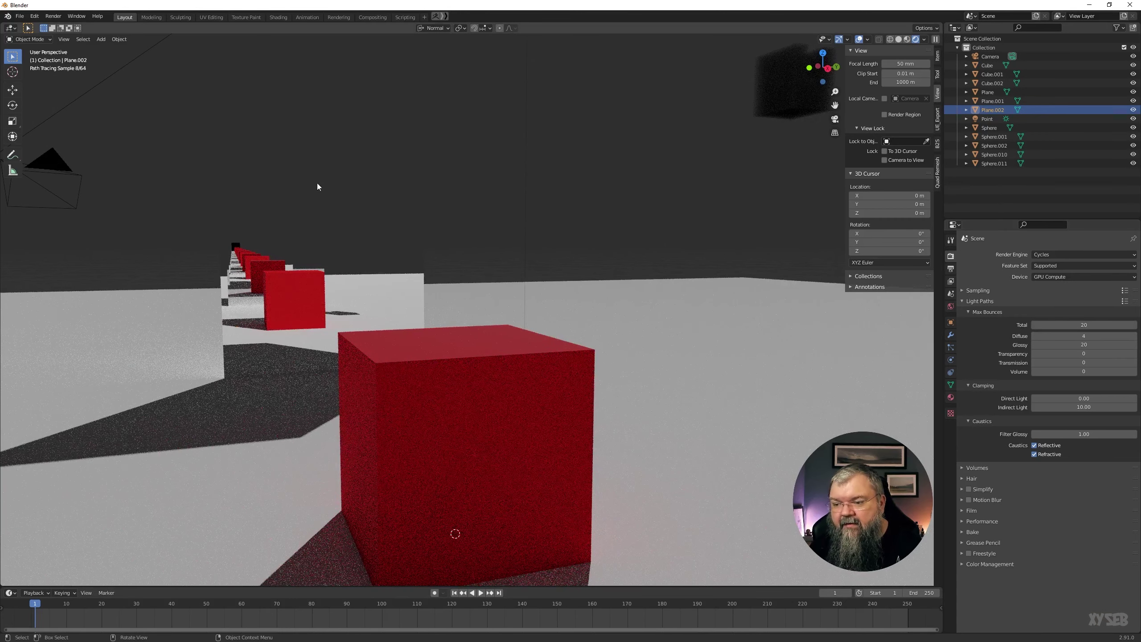
# Step: Select mirror Plane.001 and lower its Base Color value to about 0.933
pyautogui.click(336, 310)
pyautogui.moveTo(308, 282); pyautogui.dragTo(232, 282, button='middle')
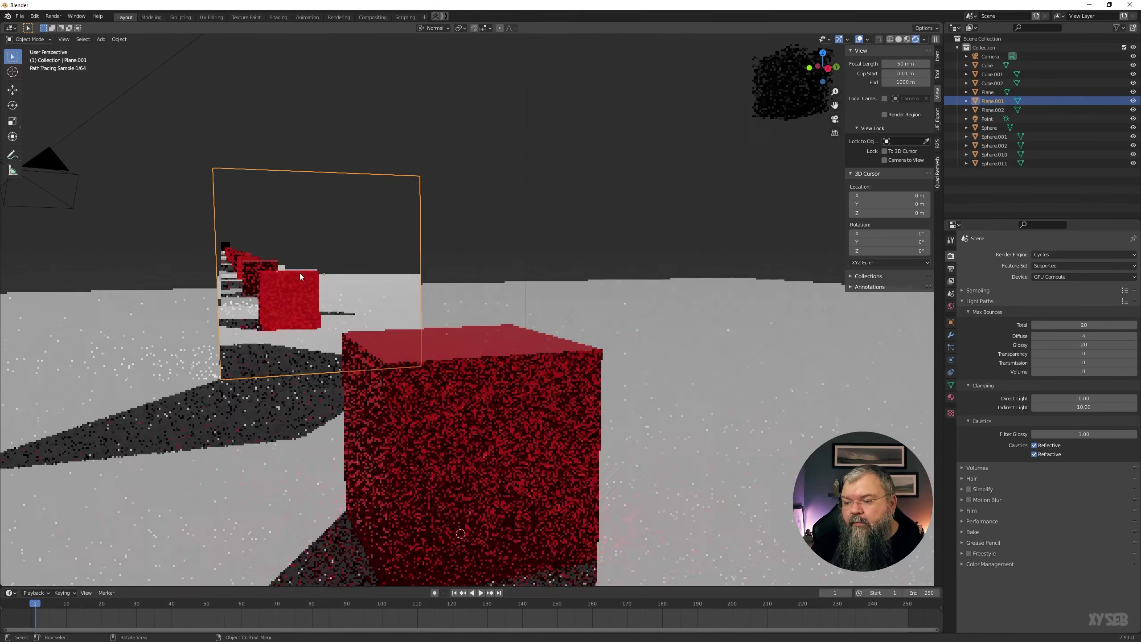
pyautogui.click(951, 397)
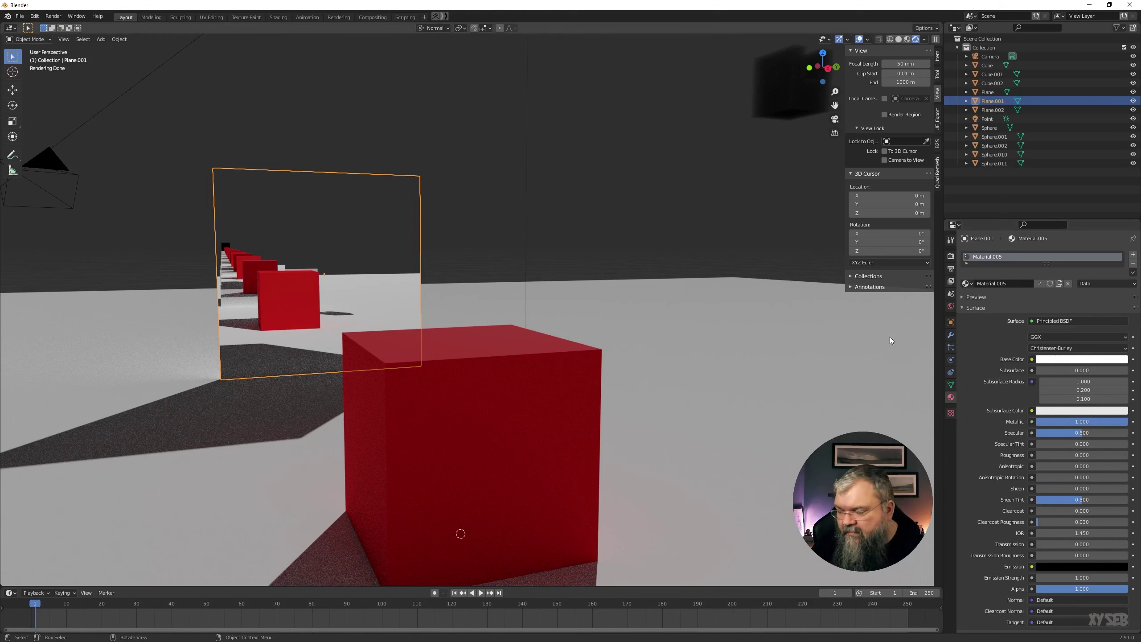
pyautogui.click(1077, 360)
pyautogui.click(1119, 236)
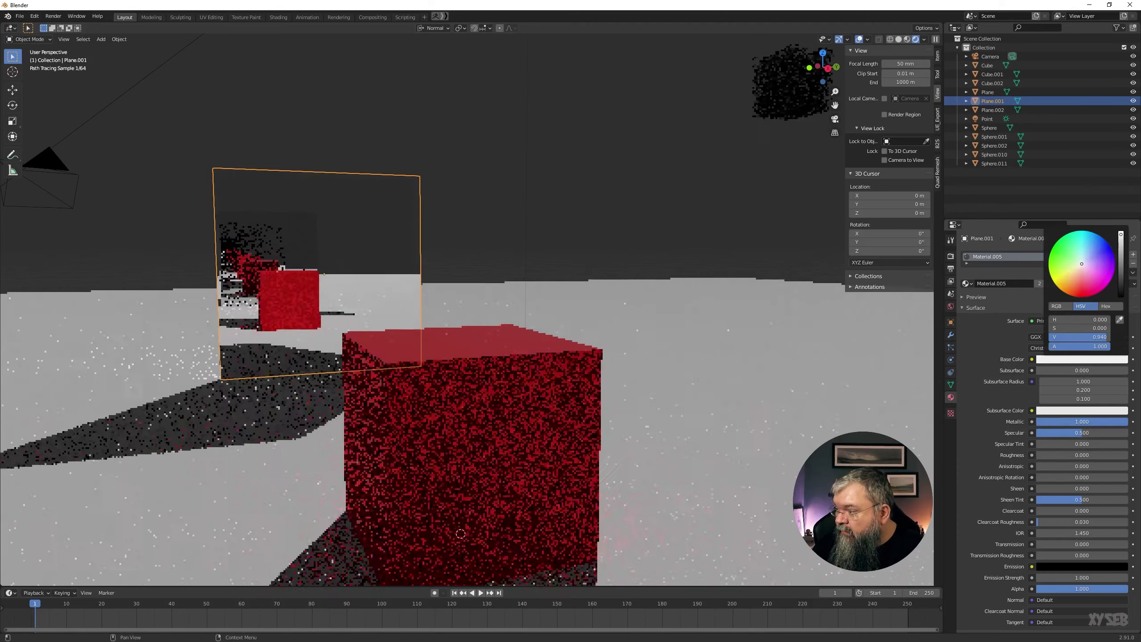
pyautogui.click(1121, 237)
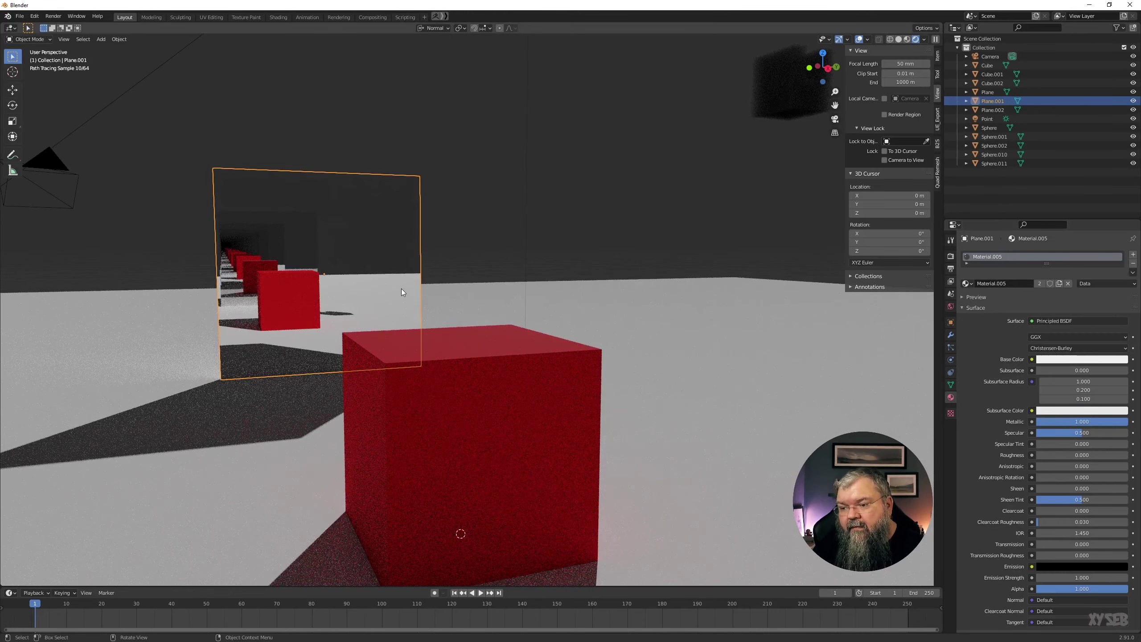
pyautogui.moveTo(401, 289); pyautogui.dragTo(396, 285, button='middle')
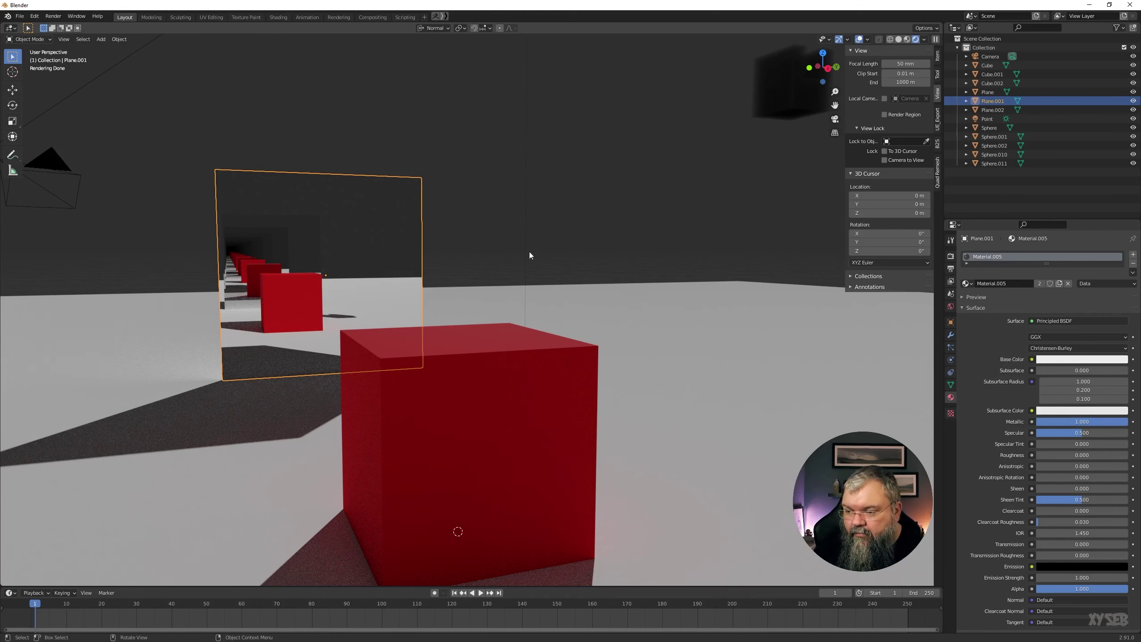
# Step: Lower the maximum Glossy bounces from 20 to 8
pyautogui.moveTo(519, 323)
pyautogui.mouseDown(button='middle')
pyautogui.moveTo(426, 321)
pyautogui.moveTo(476, 307)
pyautogui.moveTo(427, 322)
pyautogui.moveTo(333, 311)
pyautogui.moveTo(467, 311)
pyautogui.moveTo(741, 345)
pyautogui.mouseUp(button='middle')
pyautogui.moveTo(407, 358); pyautogui.dragTo(453, 351, button='middle')
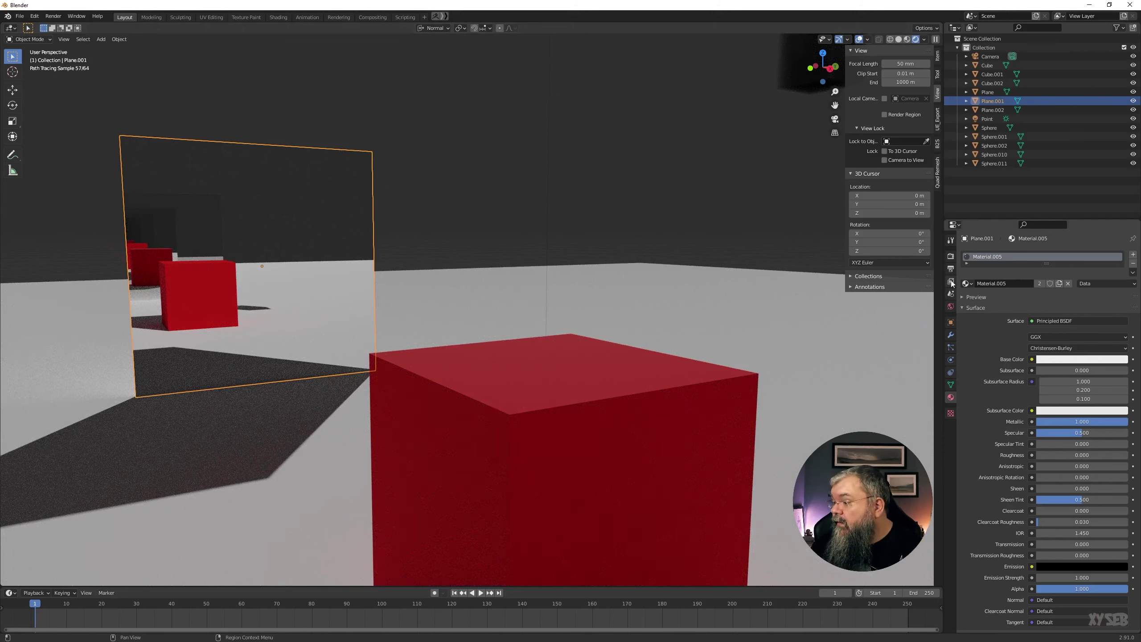
pyautogui.click(951, 256)
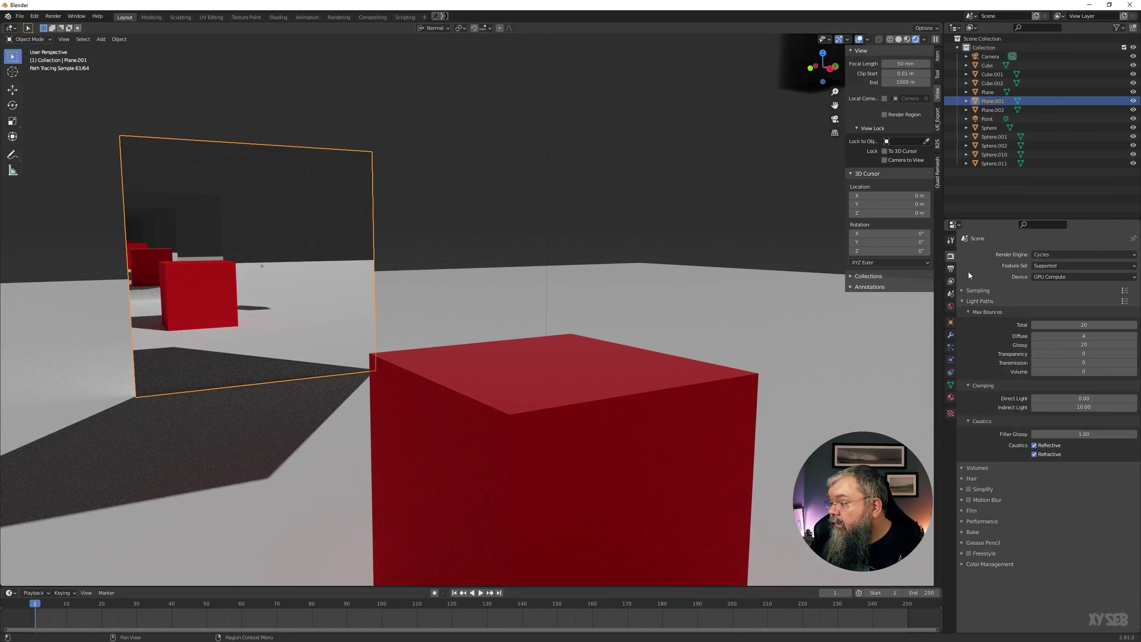
pyautogui.click(1090, 345)
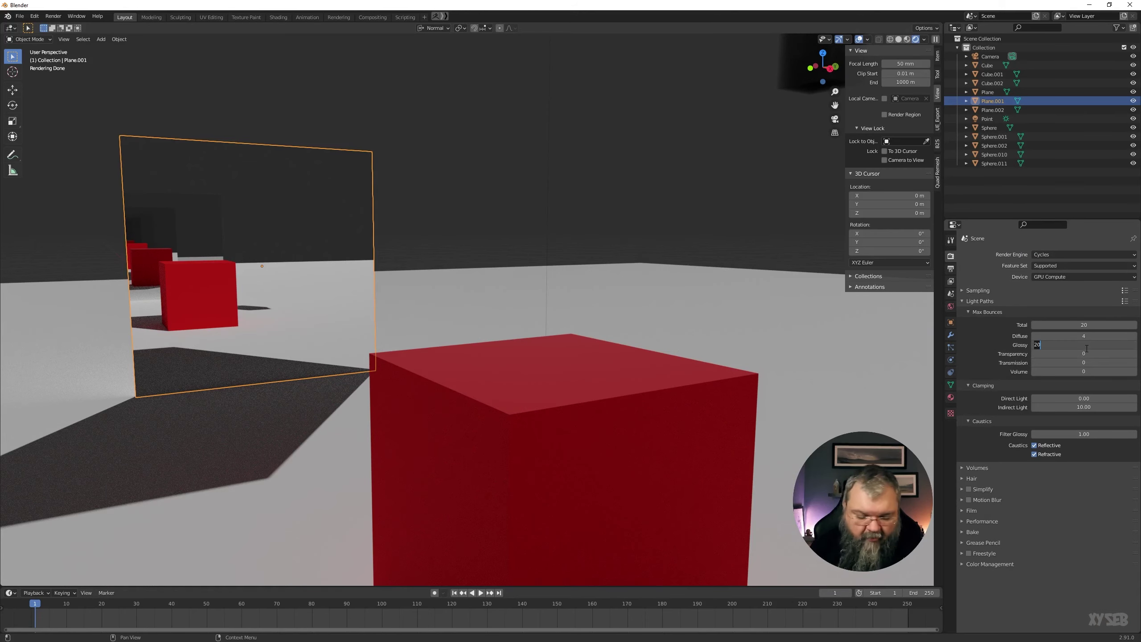
pyautogui.write('4')
pyautogui.write('8')
pyautogui.press('Return')
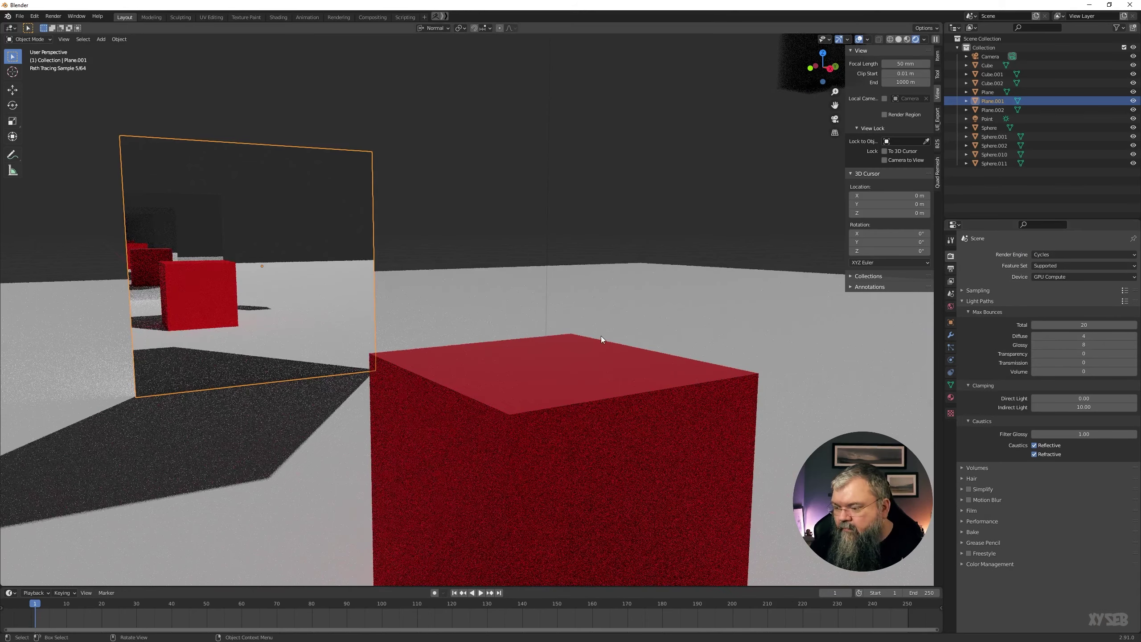
pyautogui.scroll(-3, 601, 333)
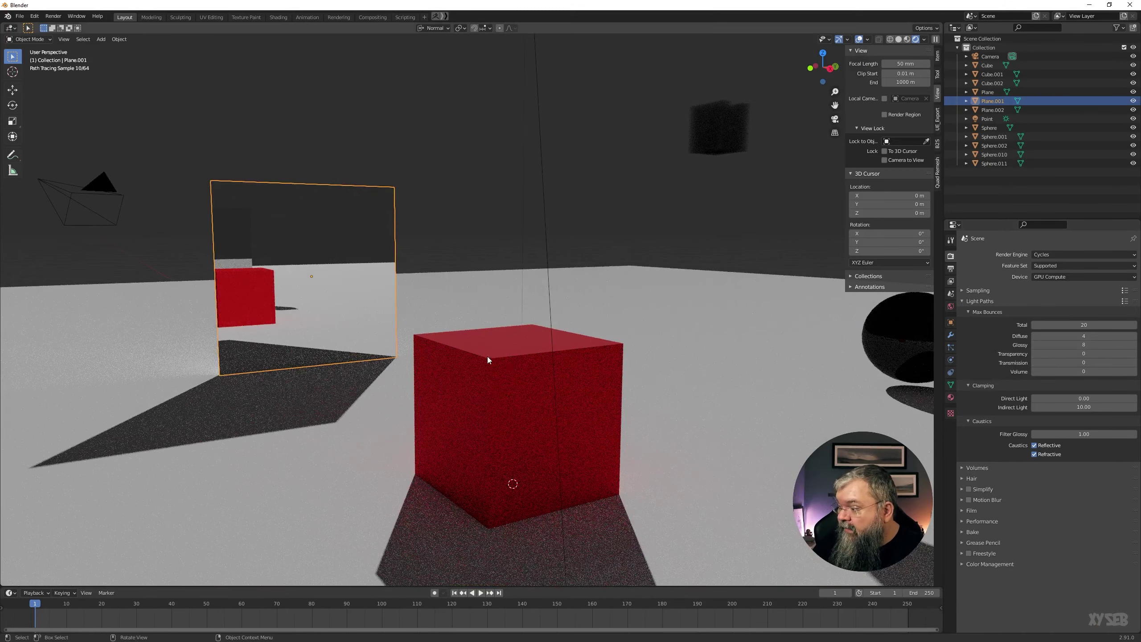
# Step: Select both black spheres, Sphere.011 and Sphere.010
pyautogui.moveTo(487, 357)
pyautogui.mouseDown(button='middle')
pyautogui.moveTo(536, 353)
pyautogui.moveTo(495, 360)
pyautogui.mouseUp(button='middle')
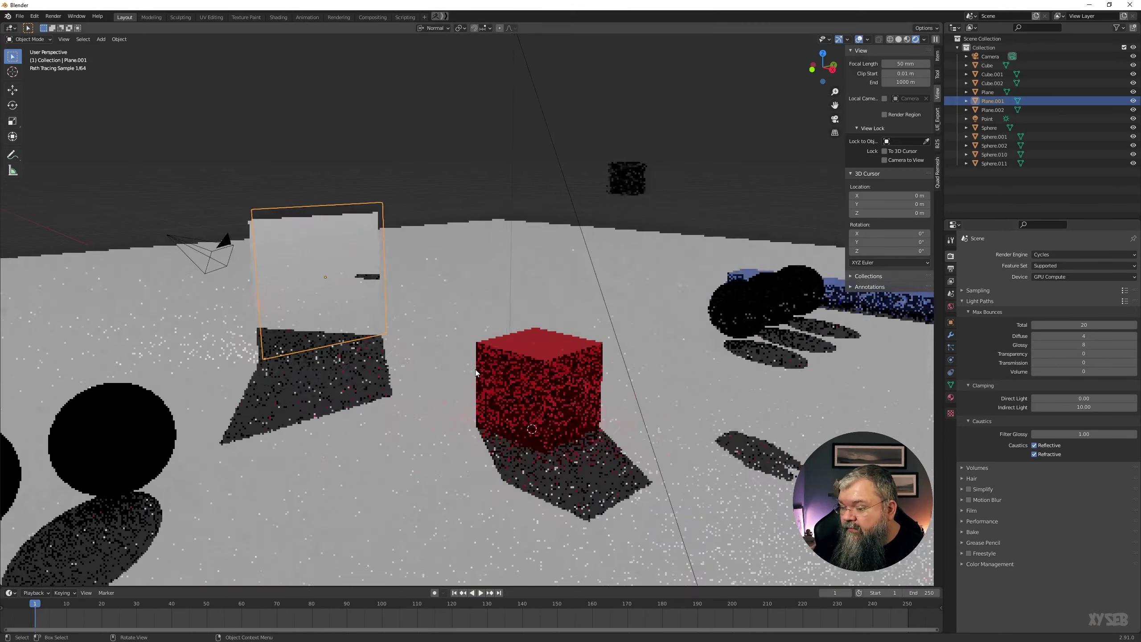
pyautogui.click(118, 432)
pyautogui.moveTo(342, 400); pyautogui.dragTo(361, 405, button='middle')
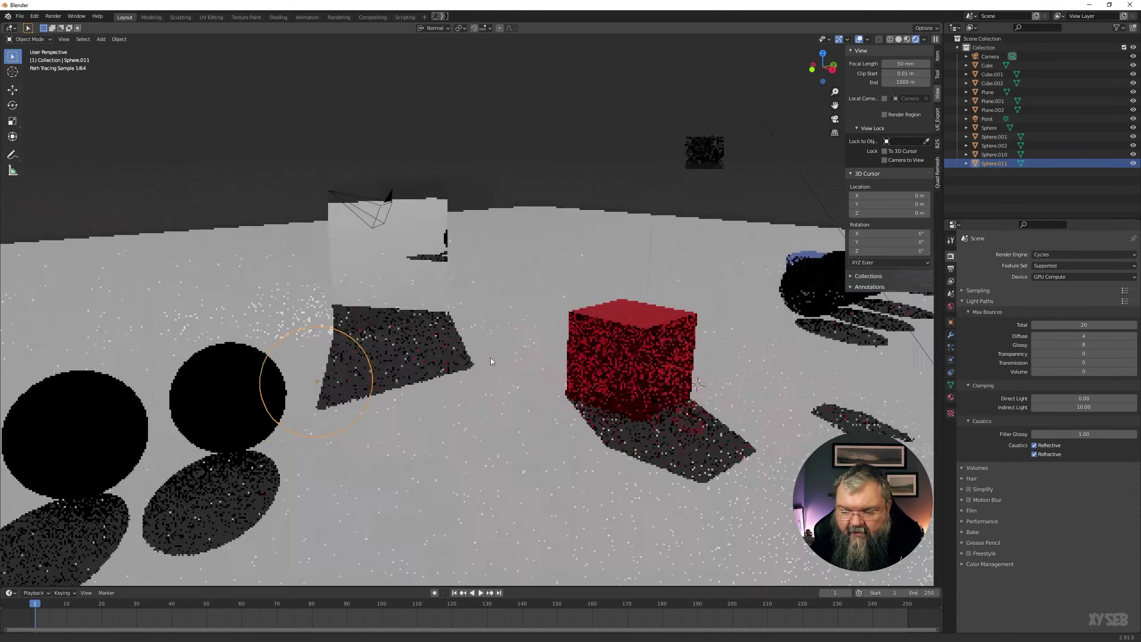
pyautogui.keyDown('shift'); pyautogui.click(194, 439); pyautogui.keyUp('shift')
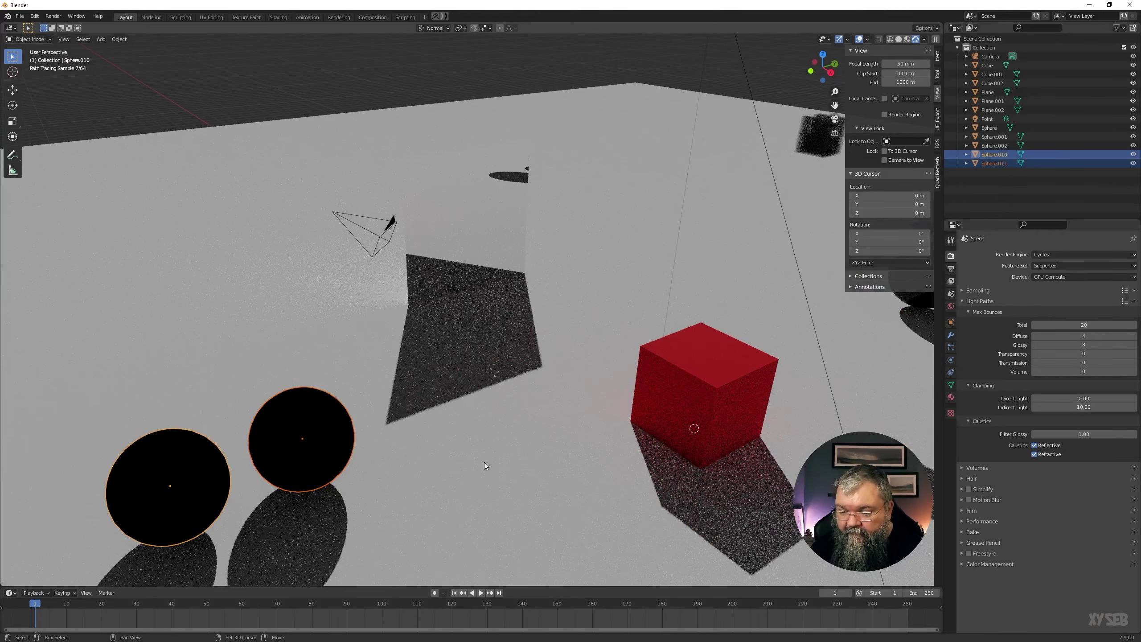
pyautogui.moveTo(484, 462); pyautogui.dragTo(512, 412, button='middle')
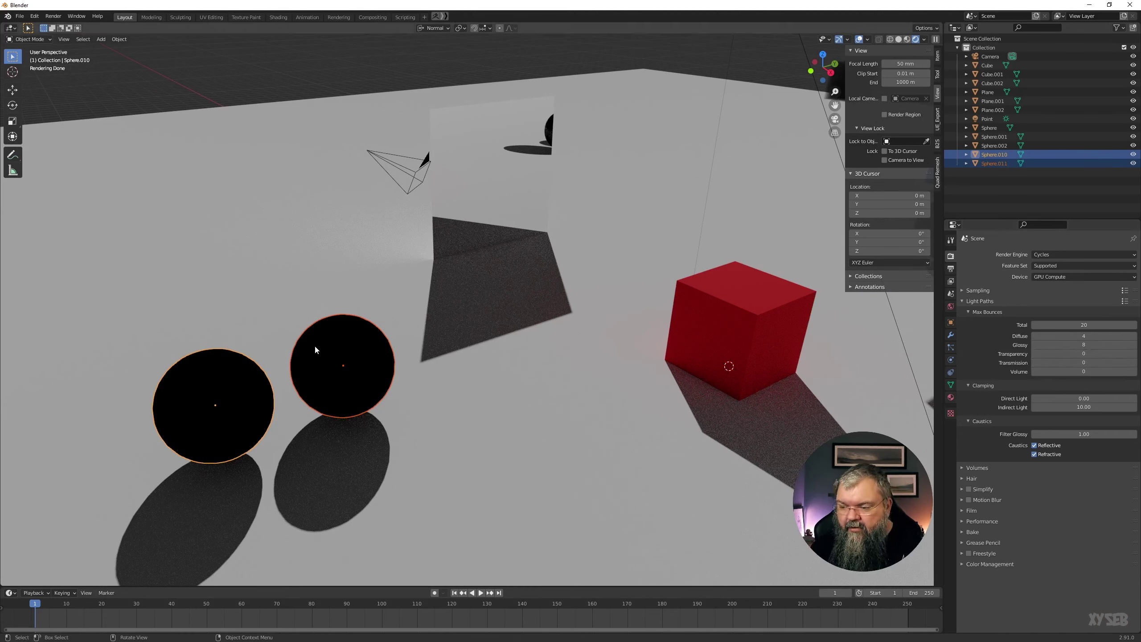
# Step: Add a new plane, Plane.003, and assign it the transparent Material.003
pyautogui.hotkey('shift', 'a')
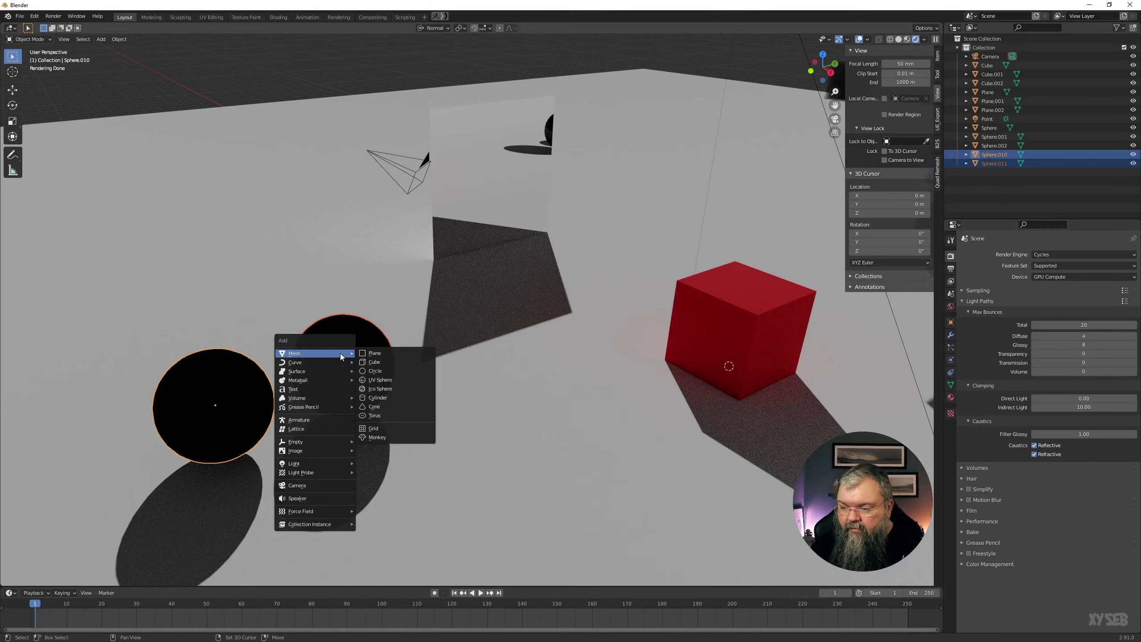
pyautogui.click(366, 354)
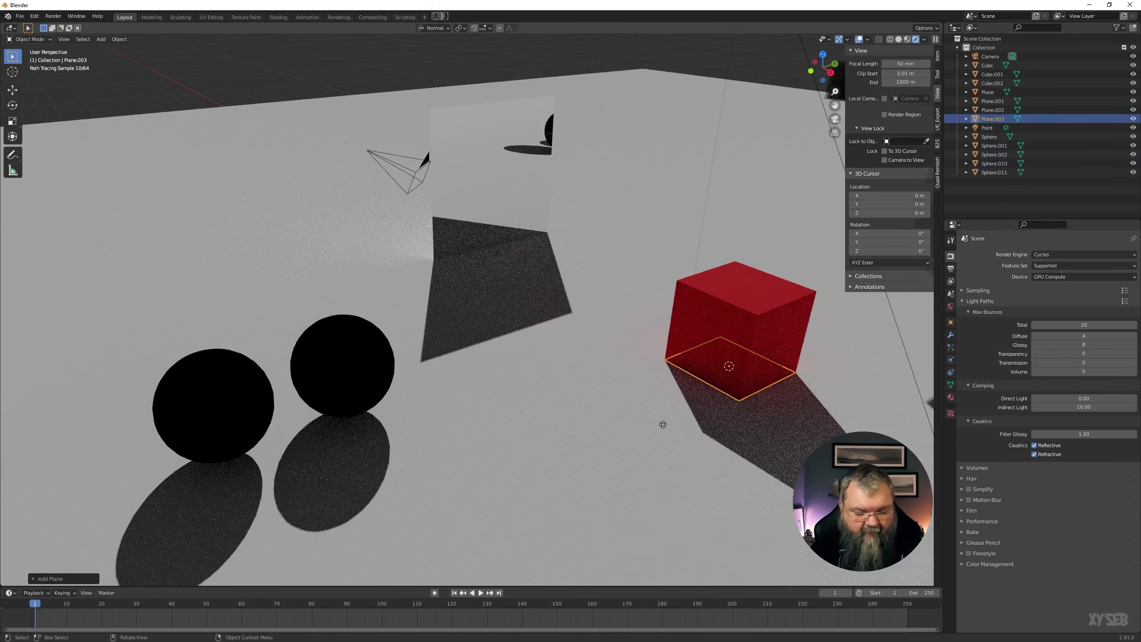
pyautogui.click(242, 331)
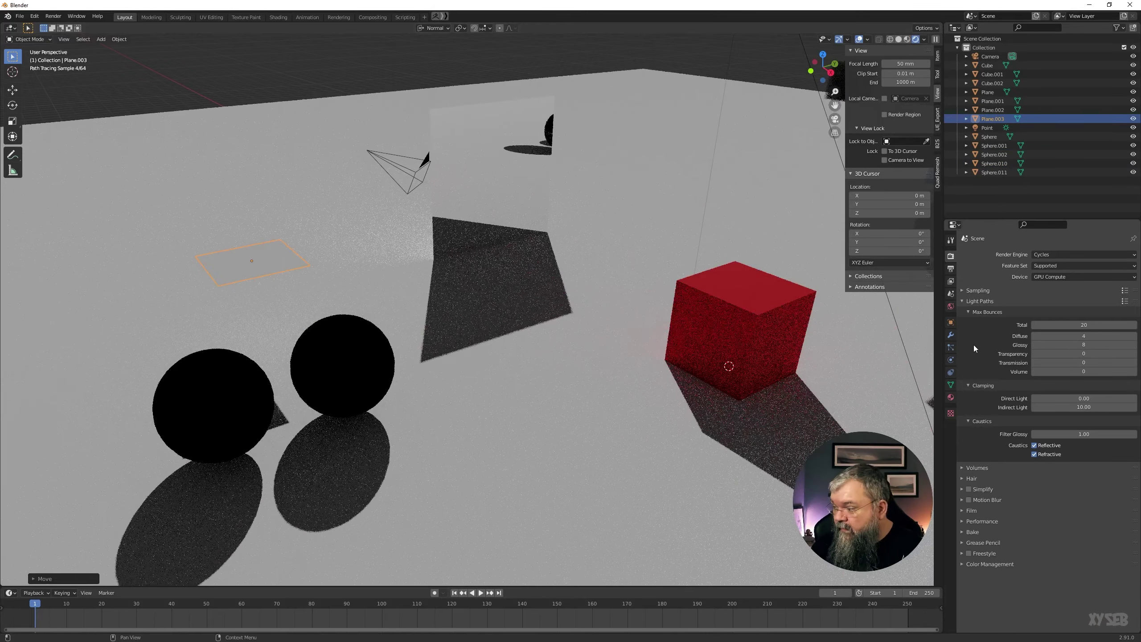
pyautogui.click(321, 385)
pyautogui.click(951, 397)
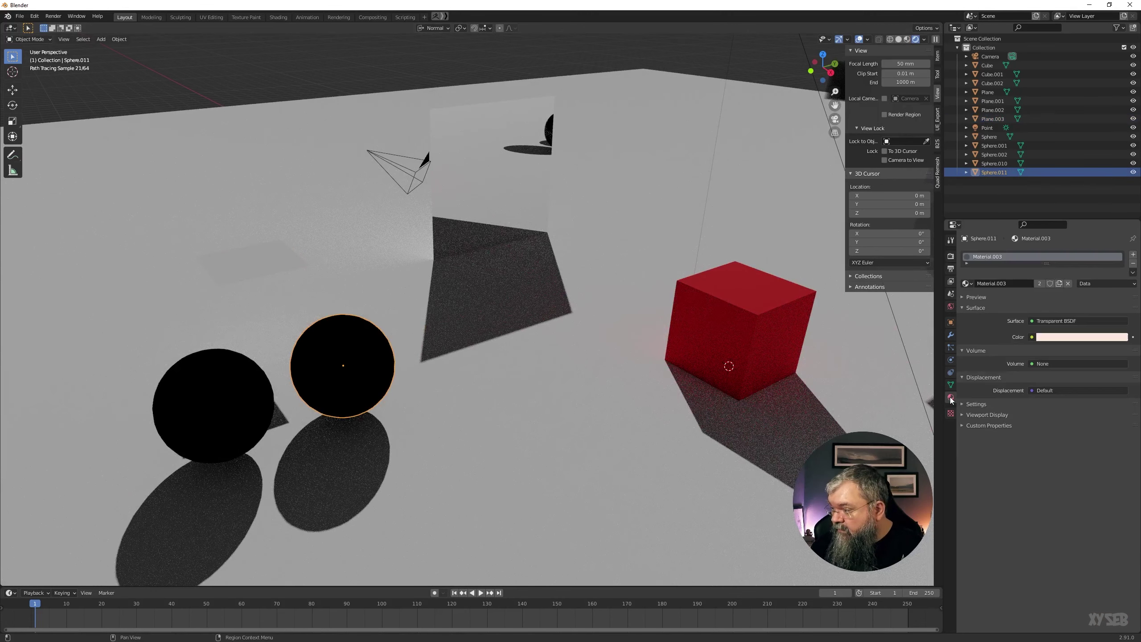
pyautogui.click(275, 270)
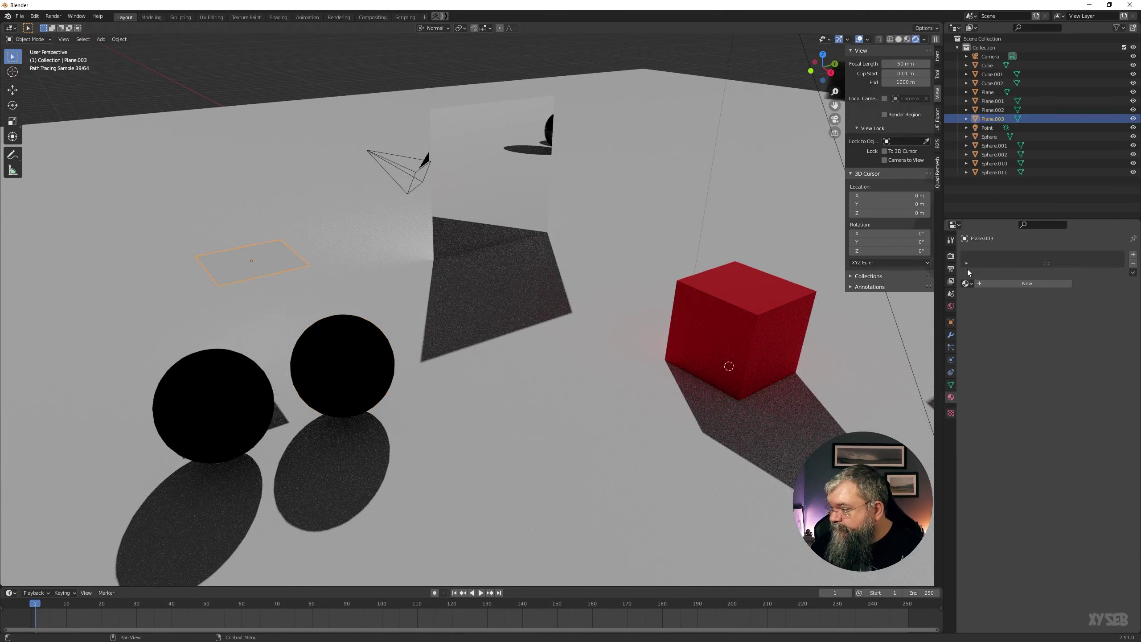
pyautogui.click(967, 283)
pyautogui.click(989, 322)
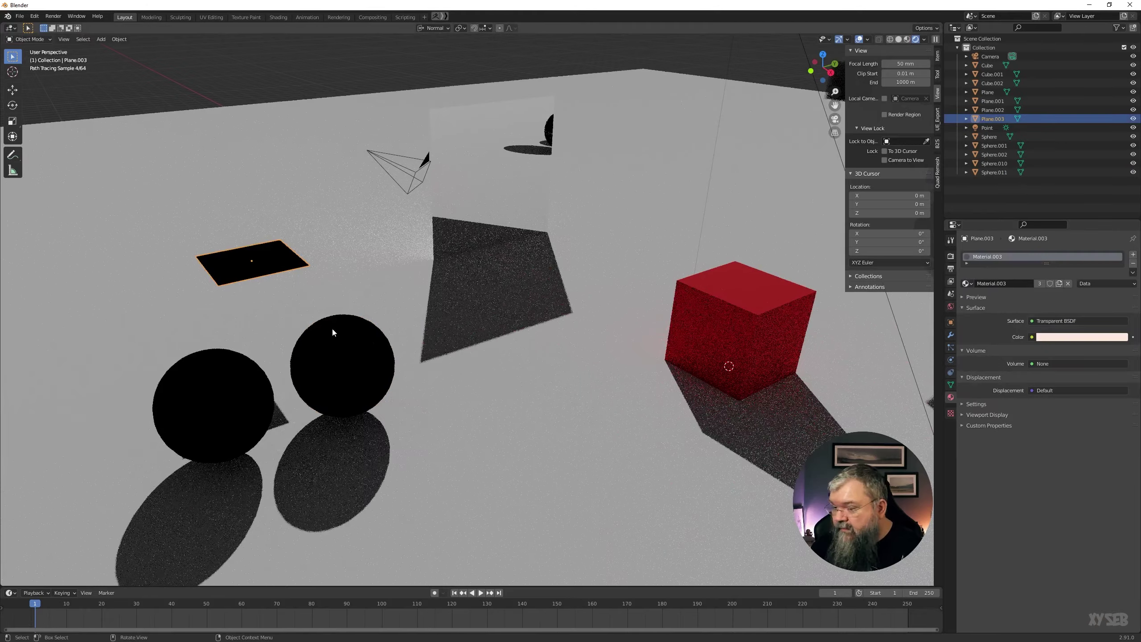
# Step: Move Plane.003 to sit just above the two black spheres
pyautogui.moveTo(241, 225); pyautogui.dragTo(425, 277, button='middle')
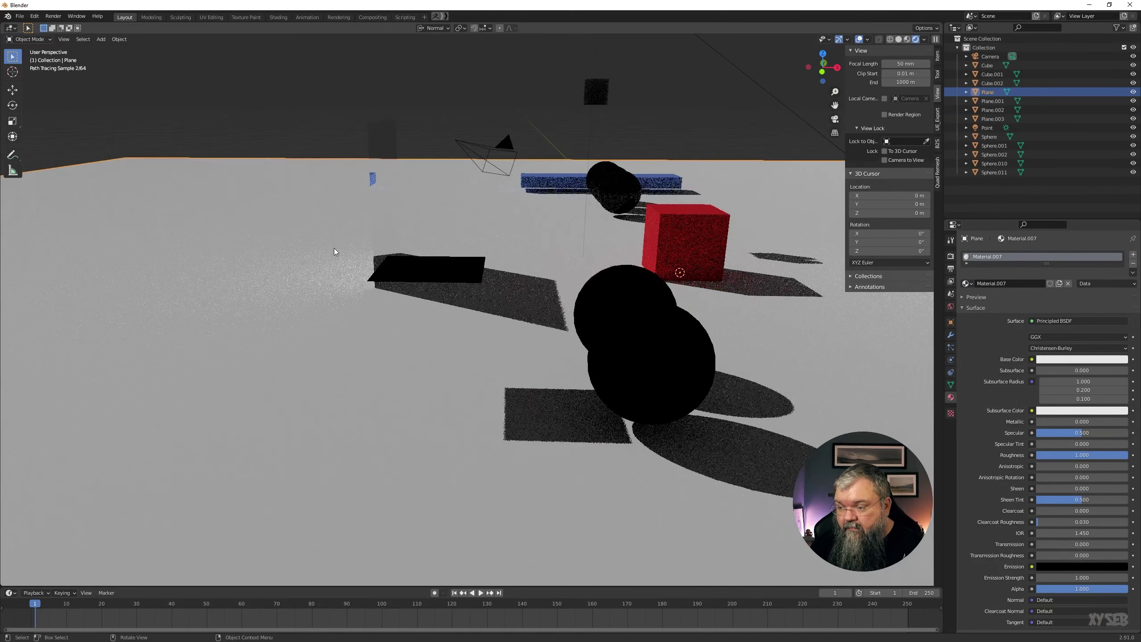
pyautogui.press('g')
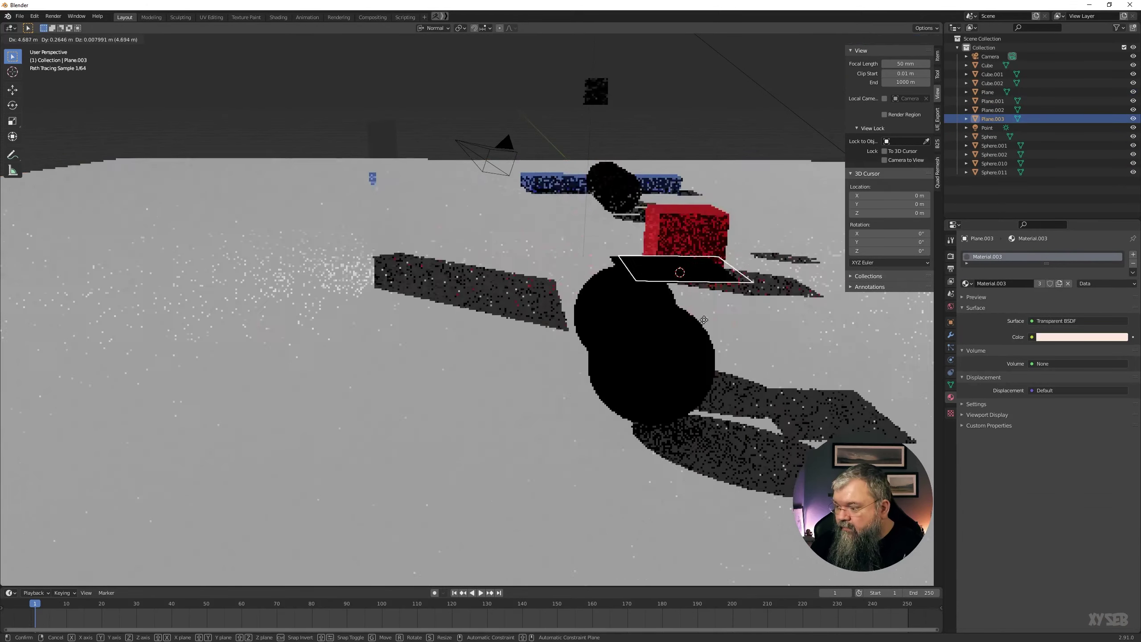
pyautogui.rightClick(718, 311)
pyautogui.moveTo(734, 364); pyautogui.dragTo(687, 372, button='middle')
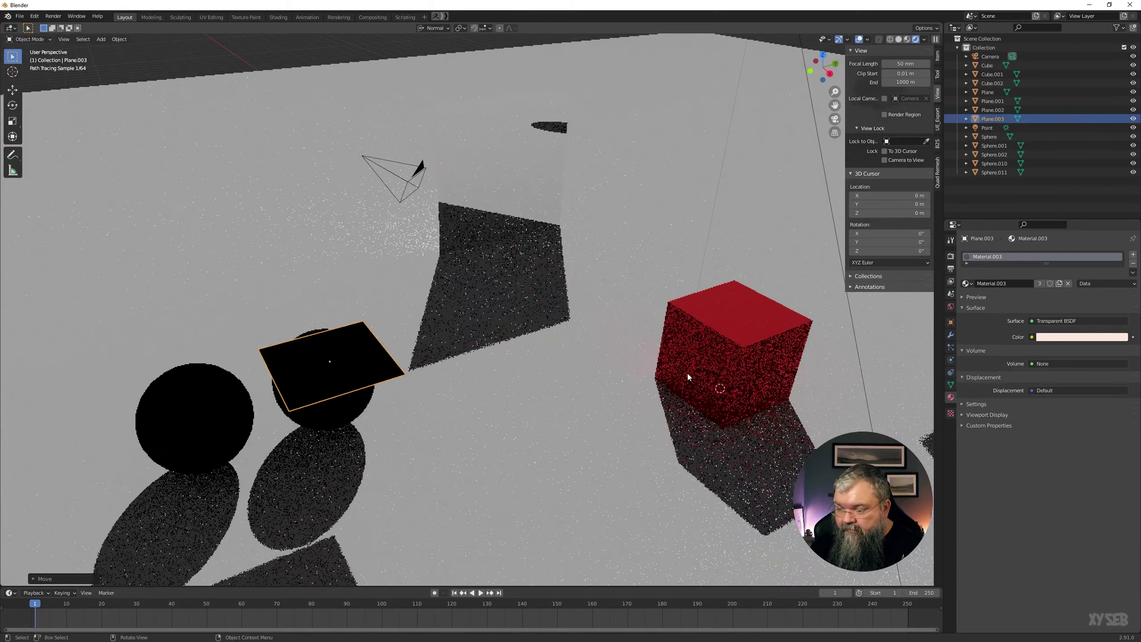
pyautogui.press('g')
pyautogui.click(617, 364)
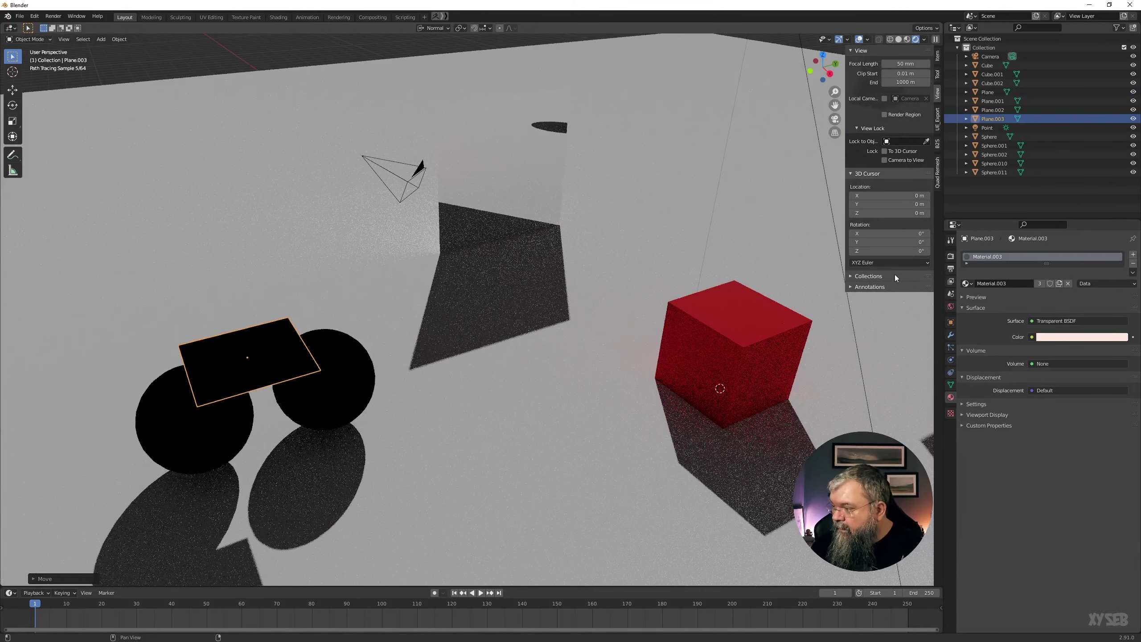
pyautogui.click(951, 254)
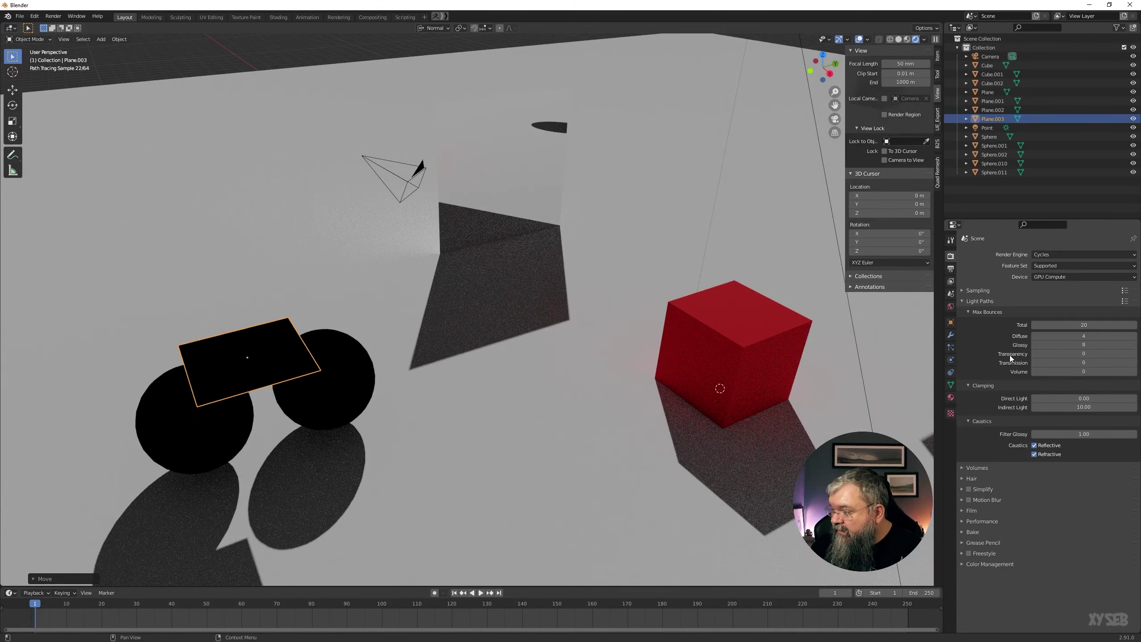
# Step: Raise Transparency bounces from 0 to 2, checking the plane's material in between
pyautogui.click(1134, 354)
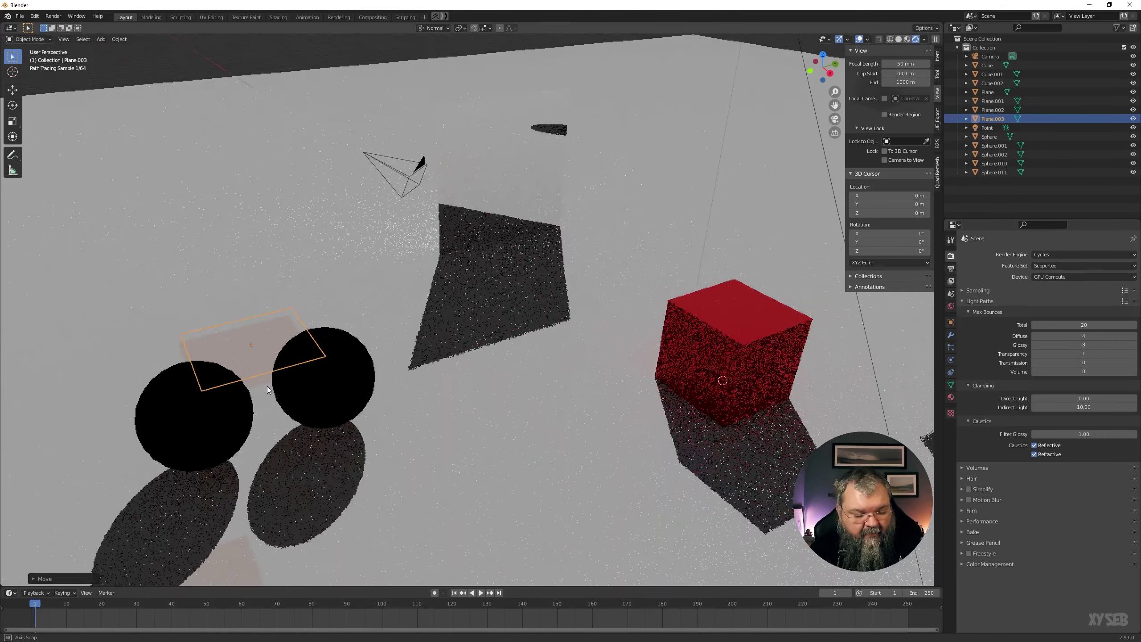
pyautogui.moveTo(252, 407); pyautogui.dragTo(260, 387, button='middle')
pyautogui.press('g')
pyautogui.moveTo(269, 337)
pyautogui.mouseDown(button='middle')
pyautogui.moveTo(359, 332)
pyautogui.moveTo(397, 309)
pyautogui.moveTo(339, 337)
pyautogui.mouseUp(button='middle')
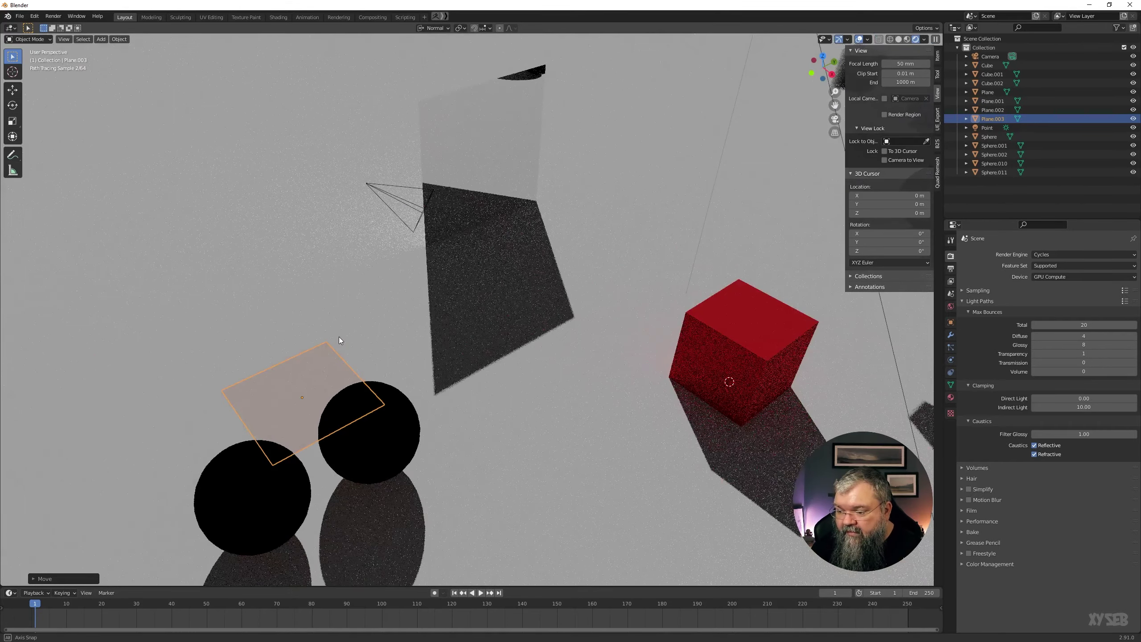
pyautogui.click(951, 397)
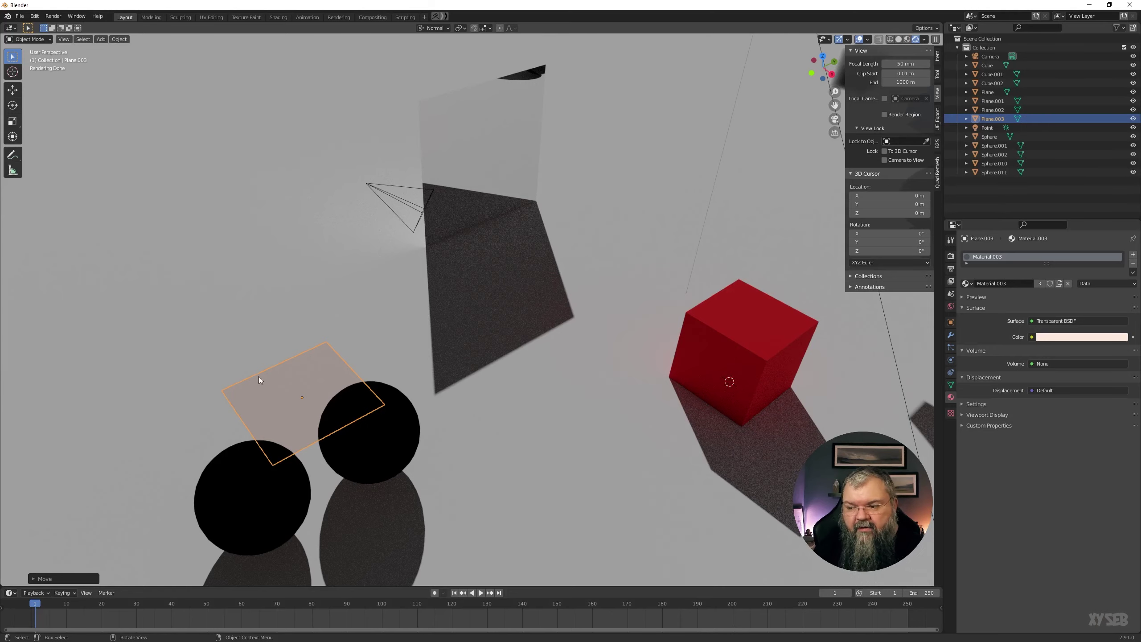
pyautogui.moveTo(312, 405); pyautogui.dragTo(313, 402, button='middle')
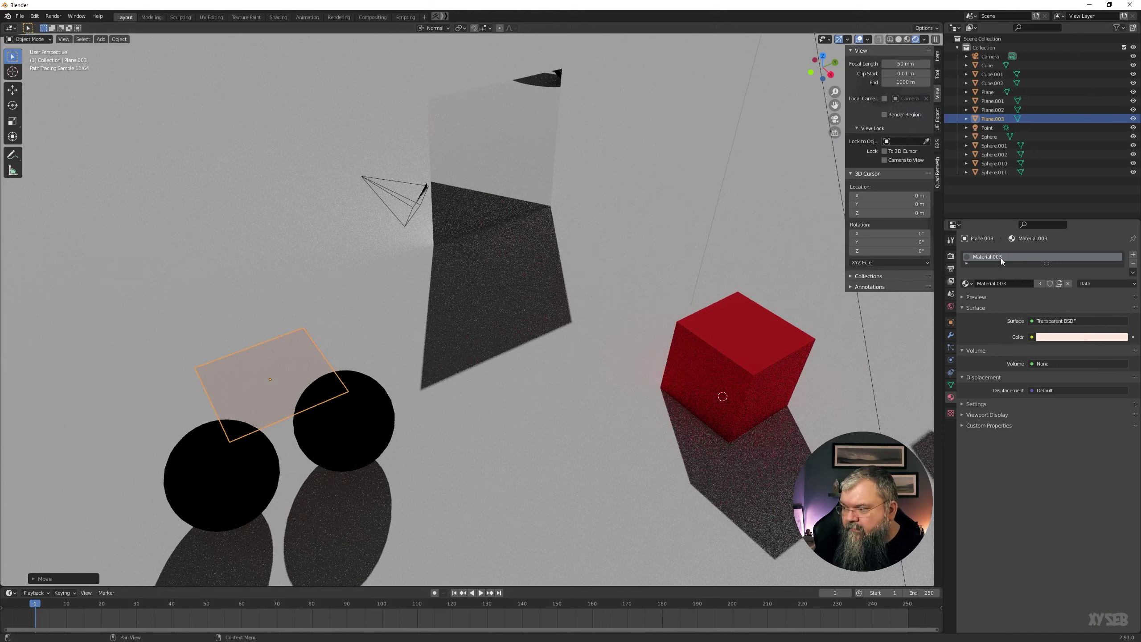
pyautogui.click(952, 256)
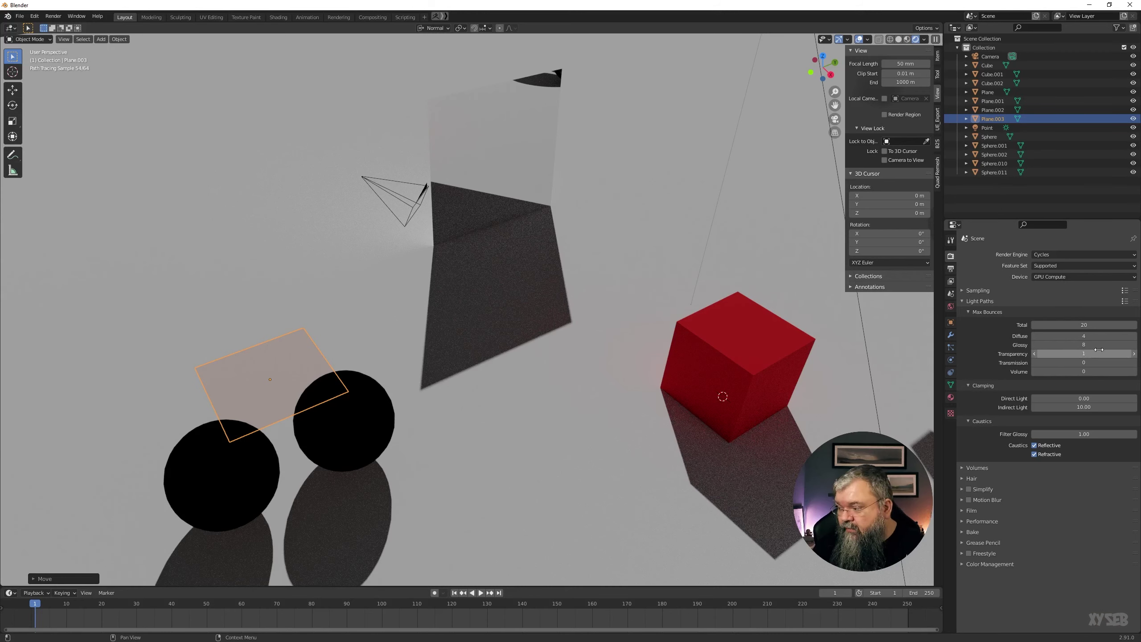
pyautogui.click(1132, 353)
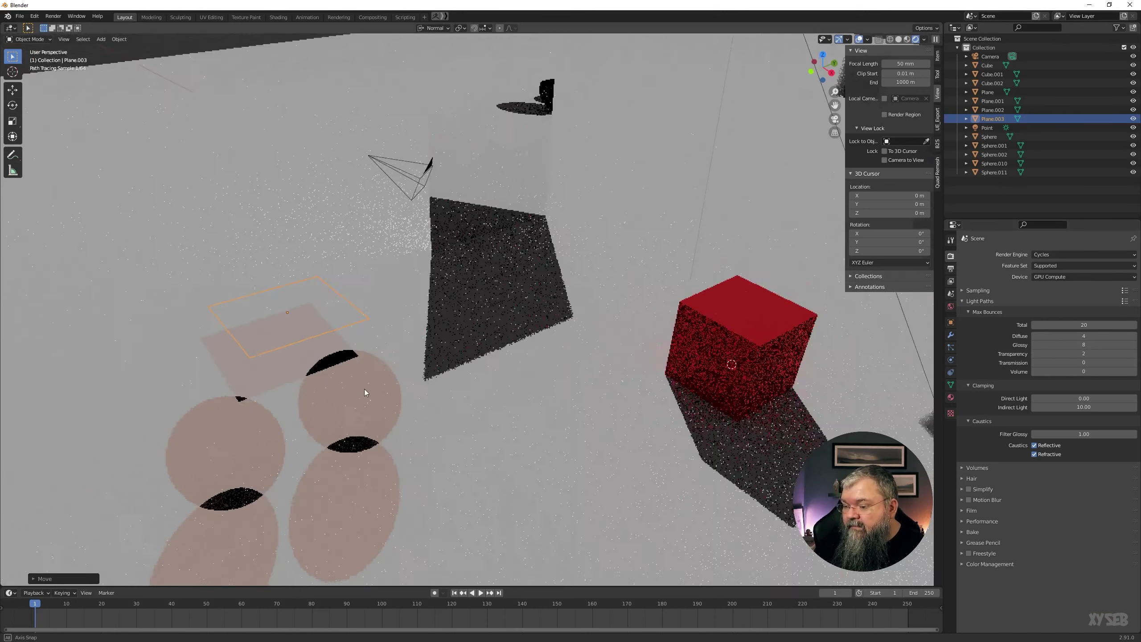
# Step: Set Transparency bounces to 3 and orbit to compare the plane's shading over the spheres
pyautogui.moveTo(364, 389)
pyautogui.mouseDown(button='middle')
pyautogui.moveTo(375, 331)
pyautogui.moveTo(311, 316)
pyautogui.mouseUp(button='middle')
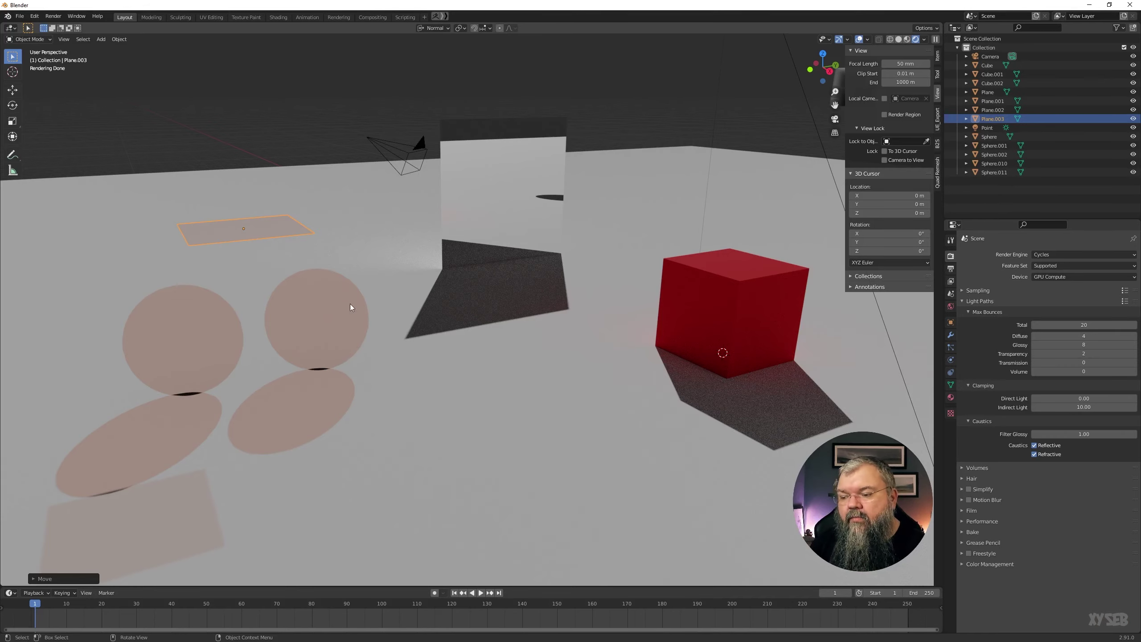
pyautogui.moveTo(307, 321); pyautogui.dragTo(325, 352, button='middle')
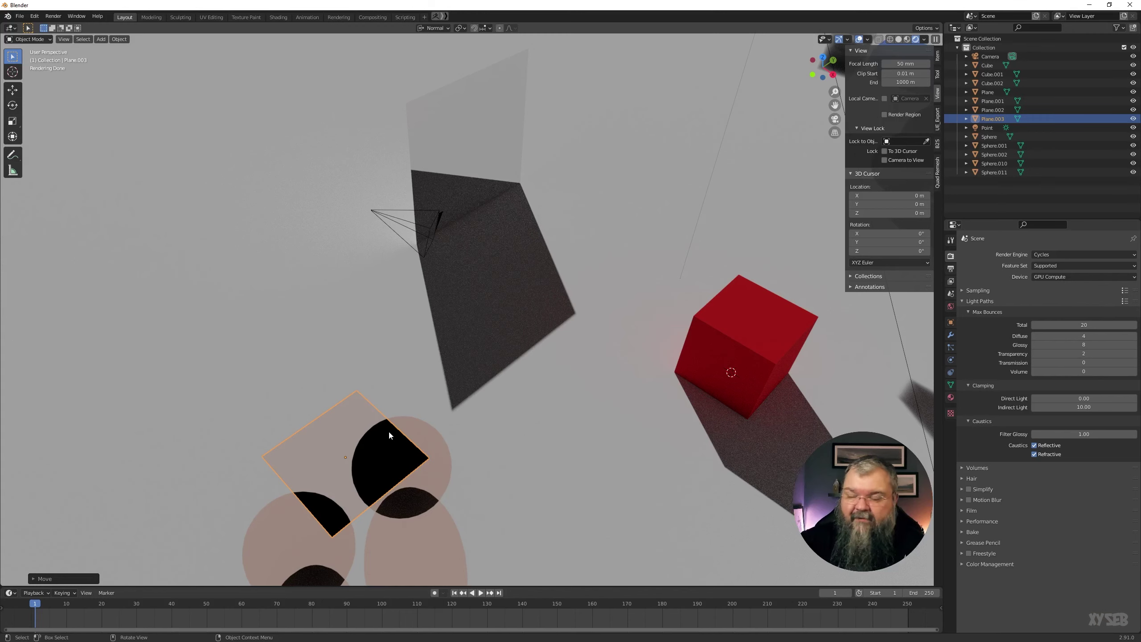
pyautogui.click(1134, 353)
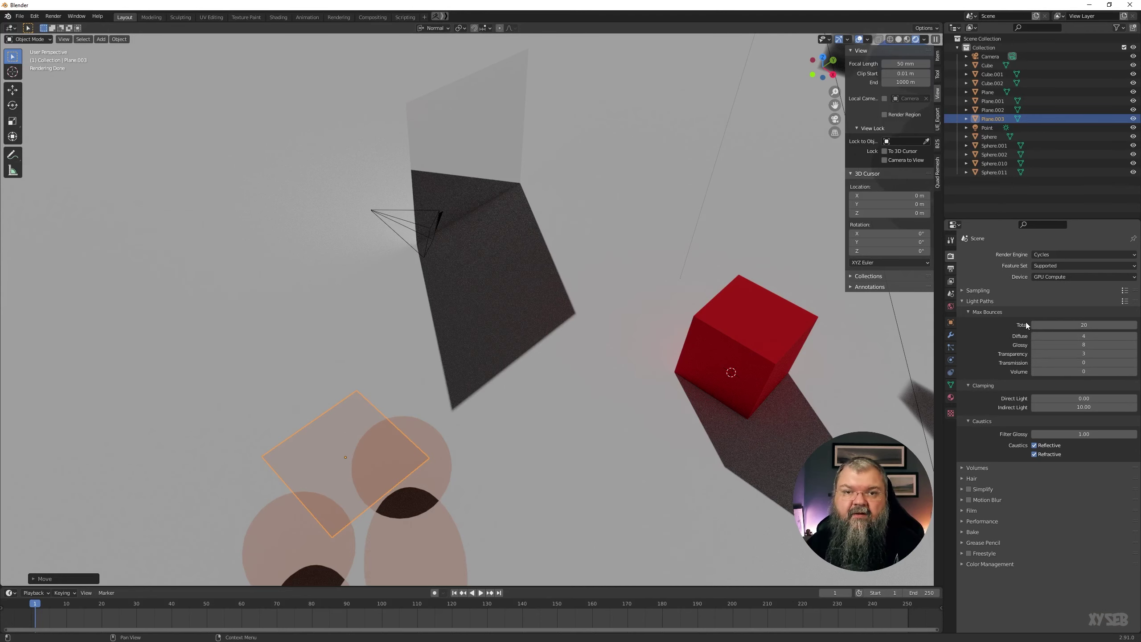
pyautogui.moveTo(879, 353)
pyautogui.mouseDown(button='middle')
pyautogui.moveTo(731, 341)
pyautogui.moveTo(787, 313)
pyautogui.moveTo(649, 391)
pyautogui.moveTo(767, 358)
pyautogui.moveTo(628, 375)
pyautogui.moveTo(675, 368)
pyautogui.moveTo(665, 362)
pyautogui.mouseUp(button='middle')
# Step: Select the glass Sphere, check its material, and raise Transmission bounces to 2
pyautogui.click(517, 315)
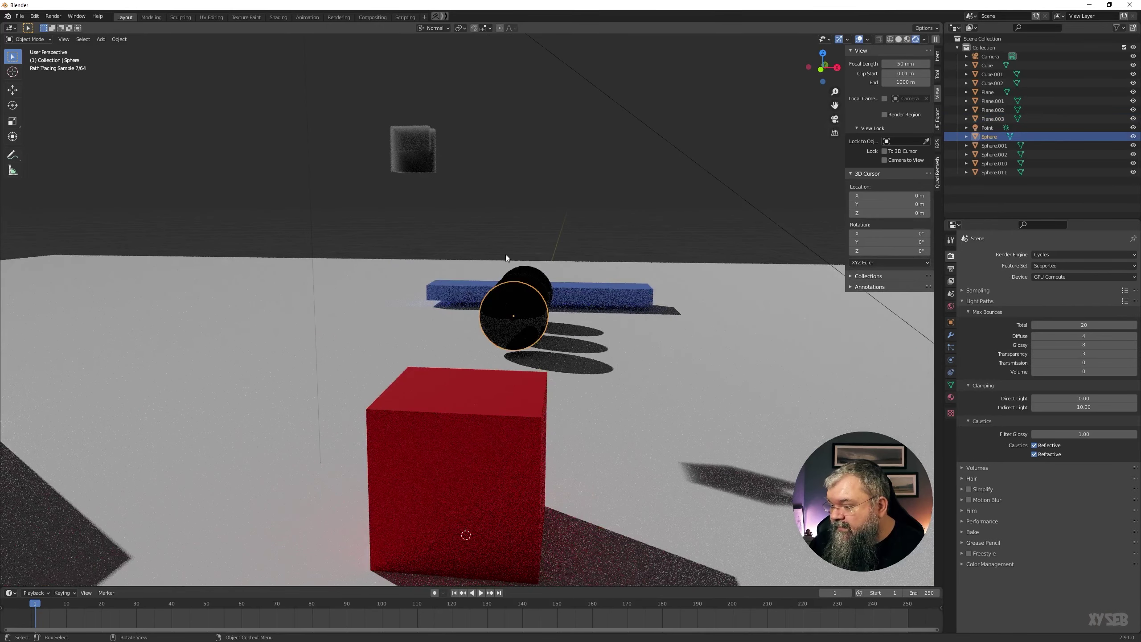
pyautogui.click(951, 398)
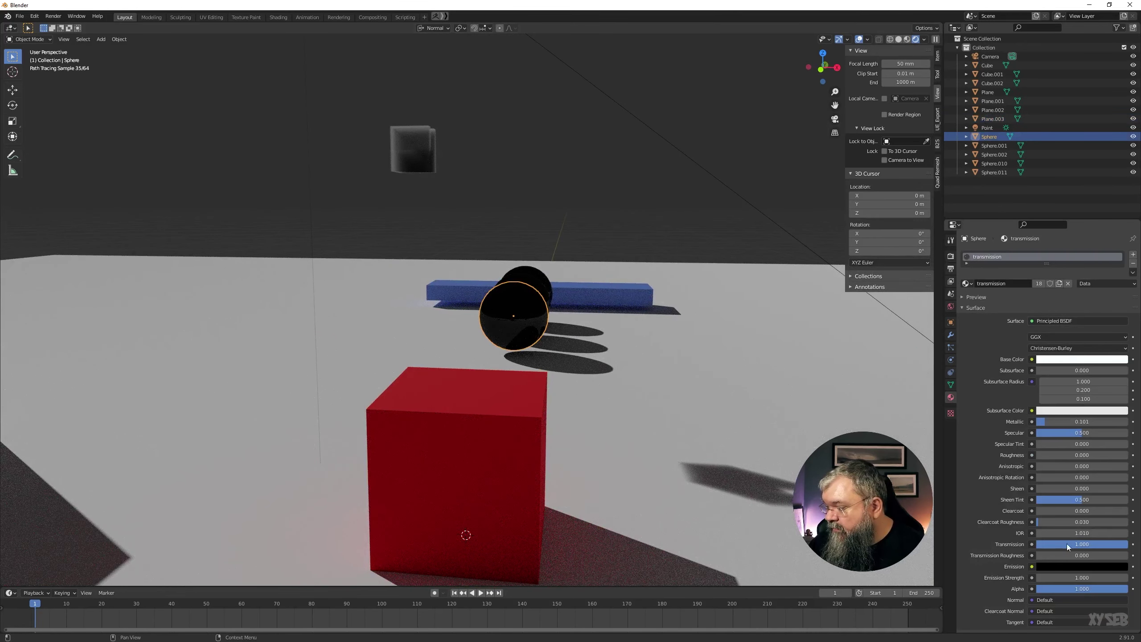
pyautogui.click(950, 256)
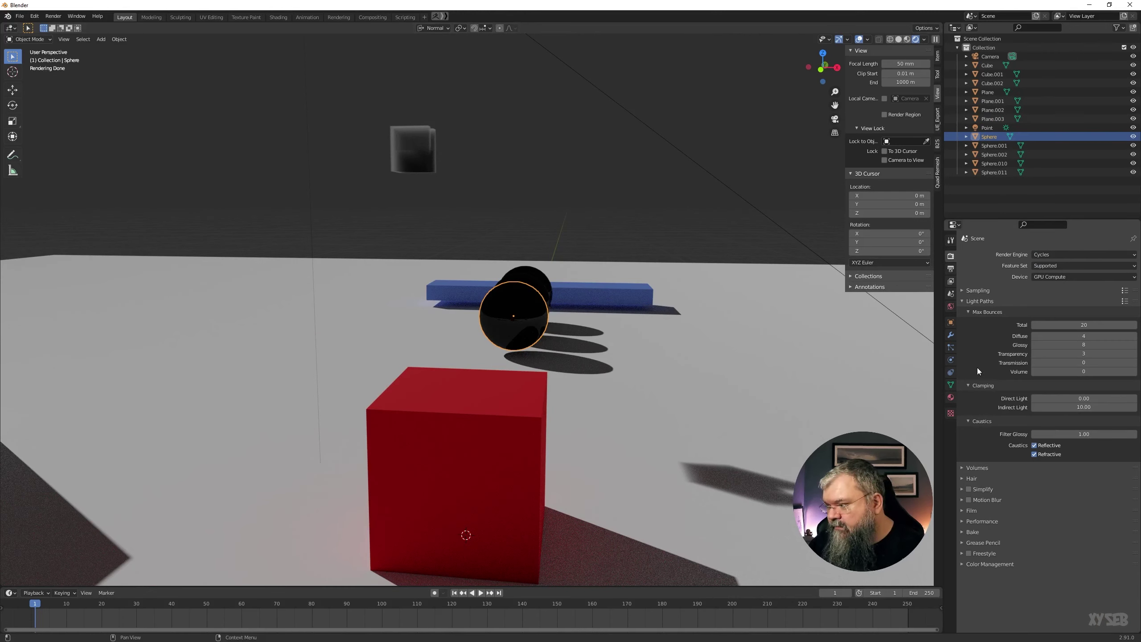
pyautogui.click(1129, 365)
pyautogui.moveTo(714, 364); pyautogui.dragTo(562, 356, button='middle')
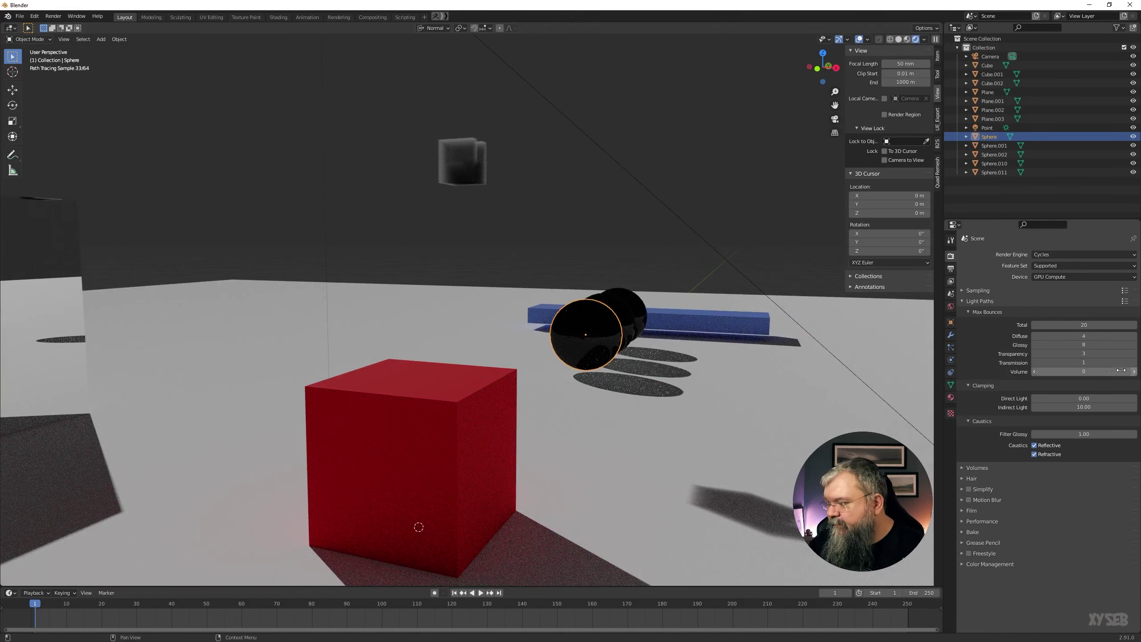
pyautogui.click(1132, 363)
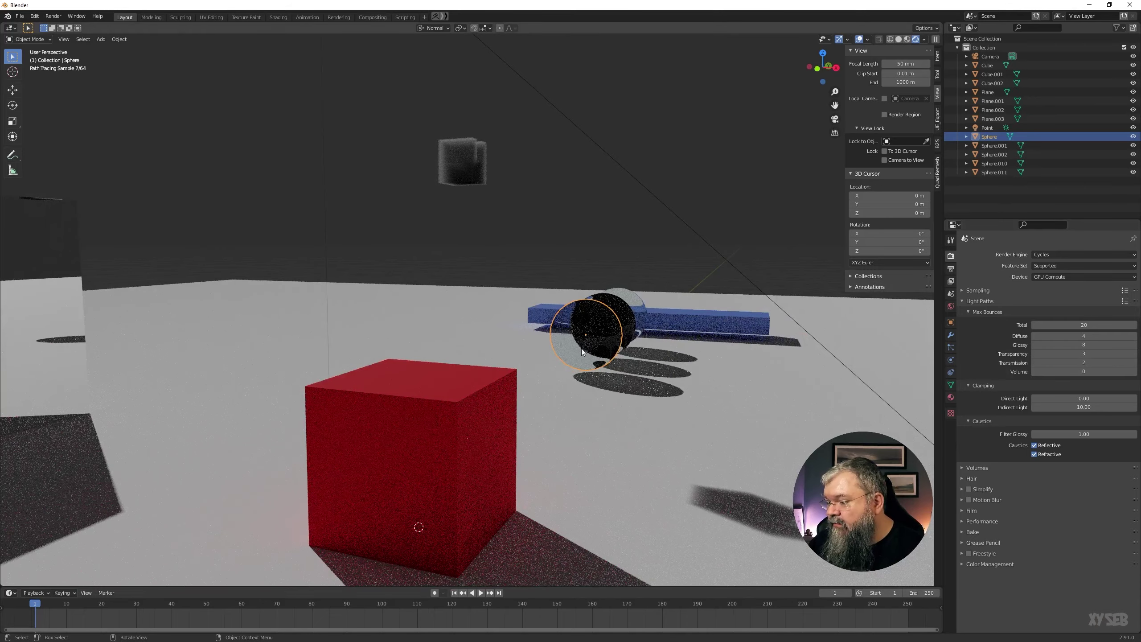
pyautogui.moveTo(630, 345); pyautogui.dragTo(755, 269, button='middle')
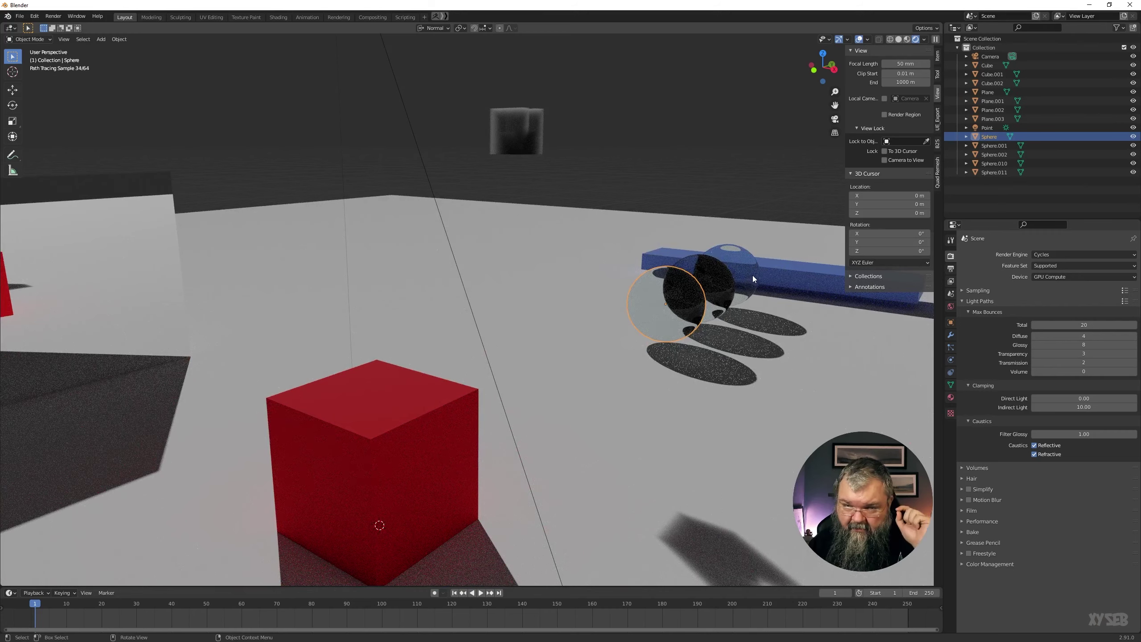
# Step: Continue raising Transmission bounces to 6 while orbiting around the sphere
pyautogui.moveTo(736, 328); pyautogui.dragTo(750, 313, button='middle')
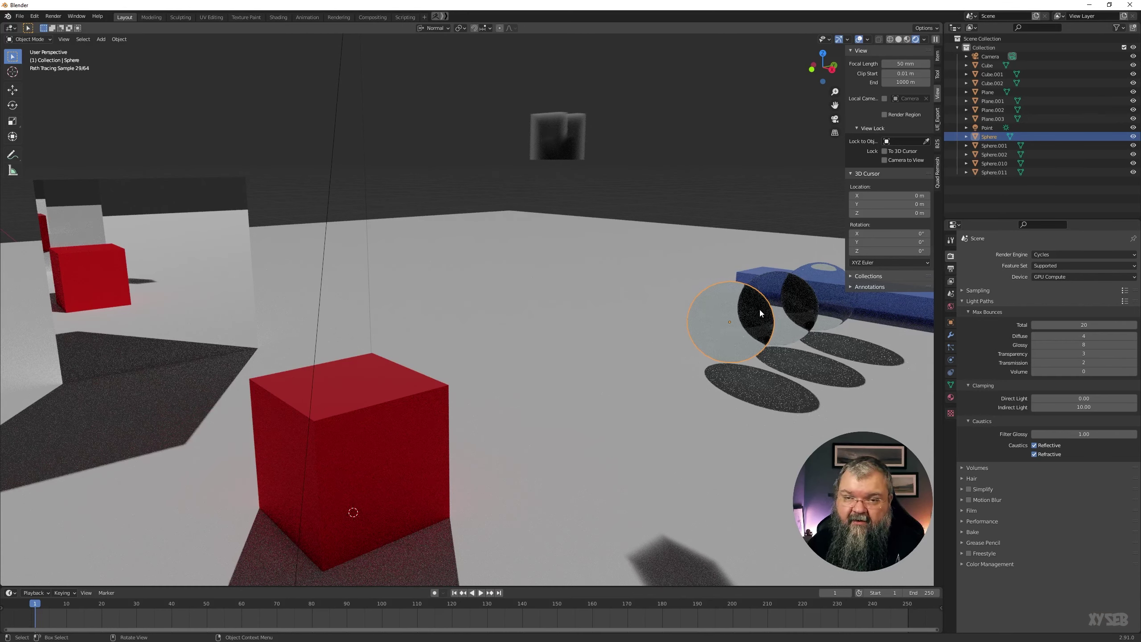
pyautogui.click(1134, 362)
pyautogui.click(1134, 362)
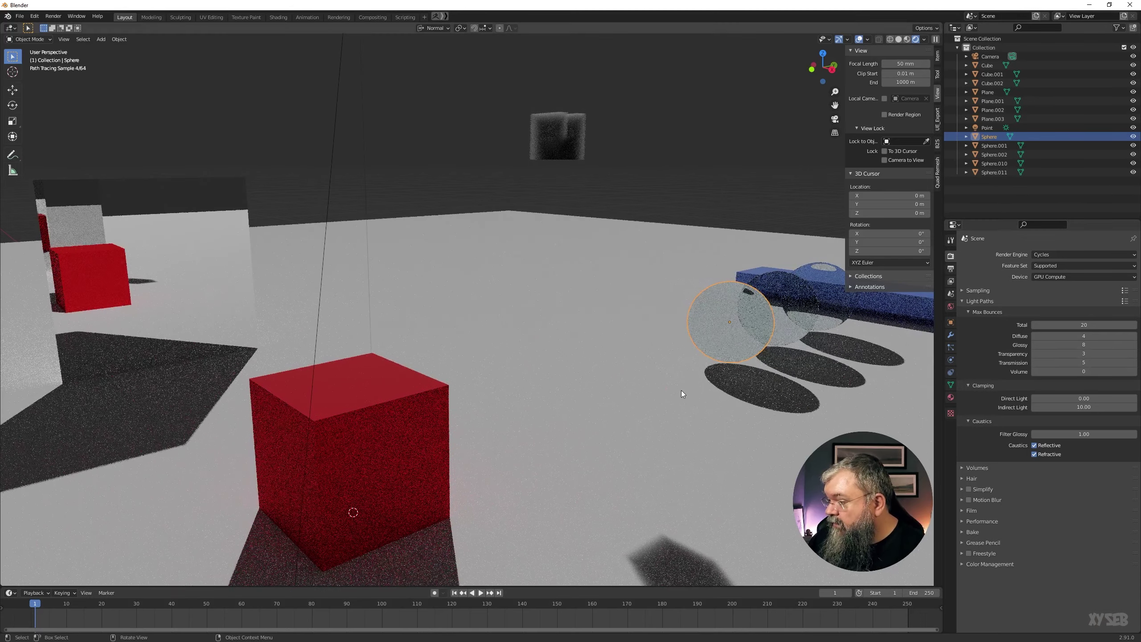
pyautogui.moveTo(853, 373)
pyautogui.mouseDown(button='middle')
pyautogui.moveTo(758, 369)
pyautogui.moveTo(769, 369)
pyautogui.mouseUp(button='middle')
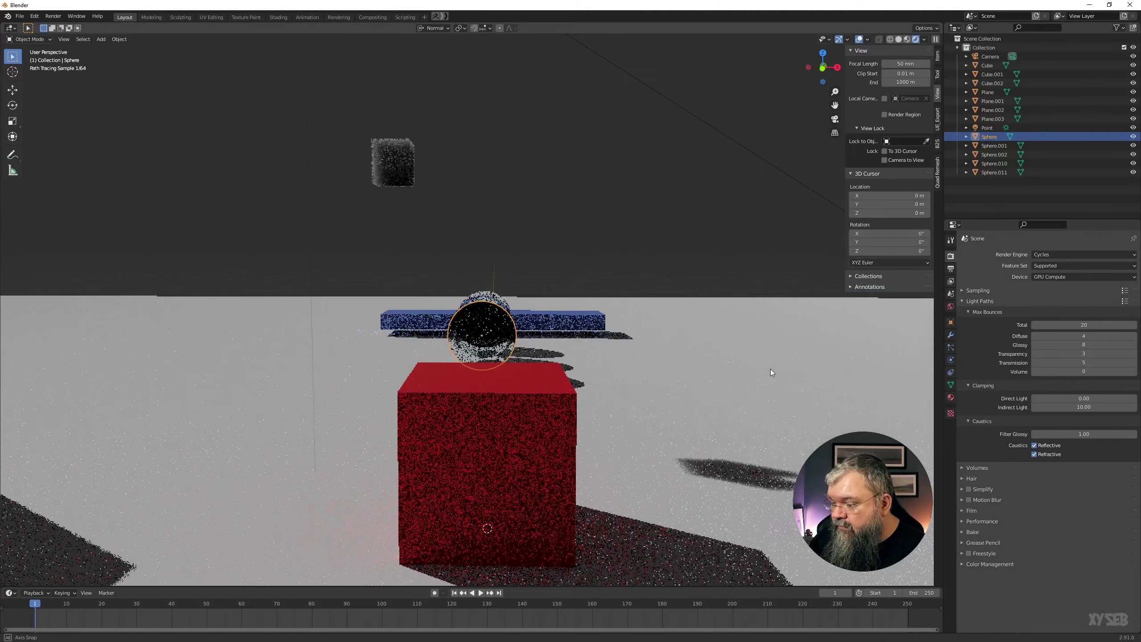
pyautogui.click(1133, 362)
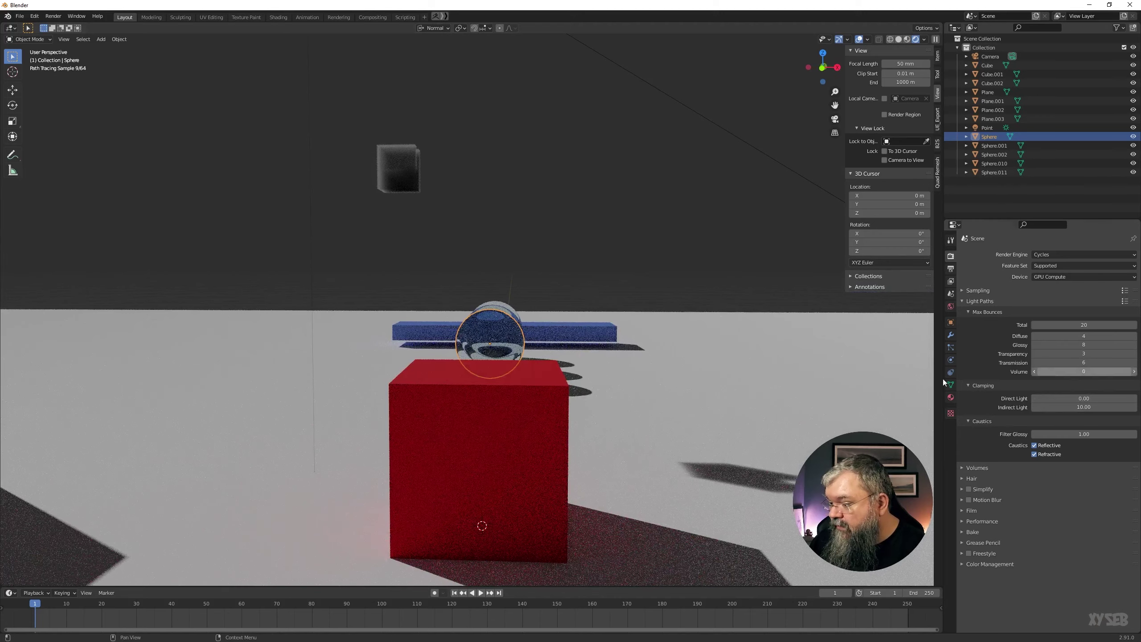
pyautogui.moveTo(640, 394); pyautogui.dragTo(615, 382, button='middle')
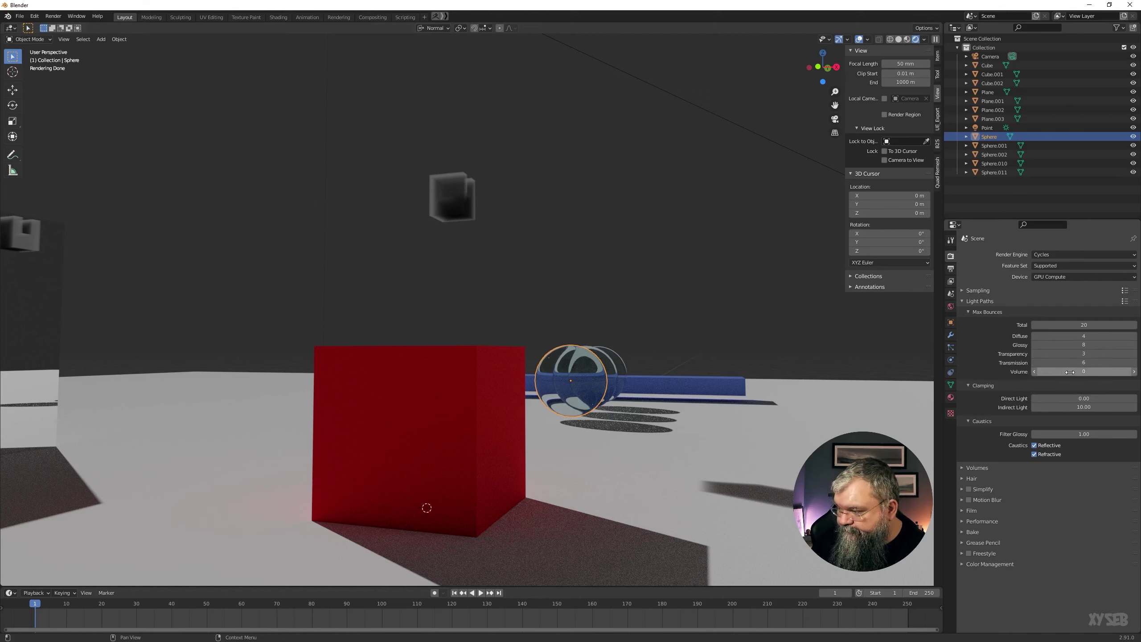
# Step: Select the smoke volume Cube.002 and frame it in a low side view
pyautogui.moveTo(537, 313)
pyautogui.mouseDown(button='middle')
pyautogui.moveTo(481, 341)
pyautogui.moveTo(411, 337)
pyautogui.moveTo(495, 327)
pyautogui.mouseUp(button='middle')
pyautogui.click(735, 252)
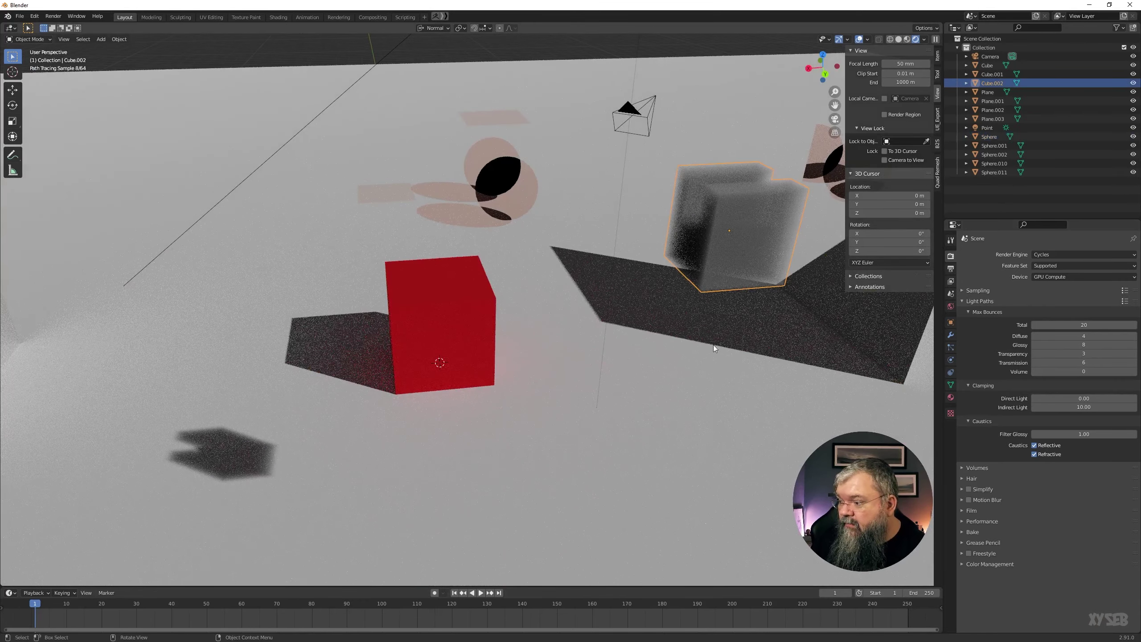
pyautogui.press('KP_Decimal')
pyautogui.scroll(-2, 685, 343)
pyautogui.scroll(-2, 594, 393)
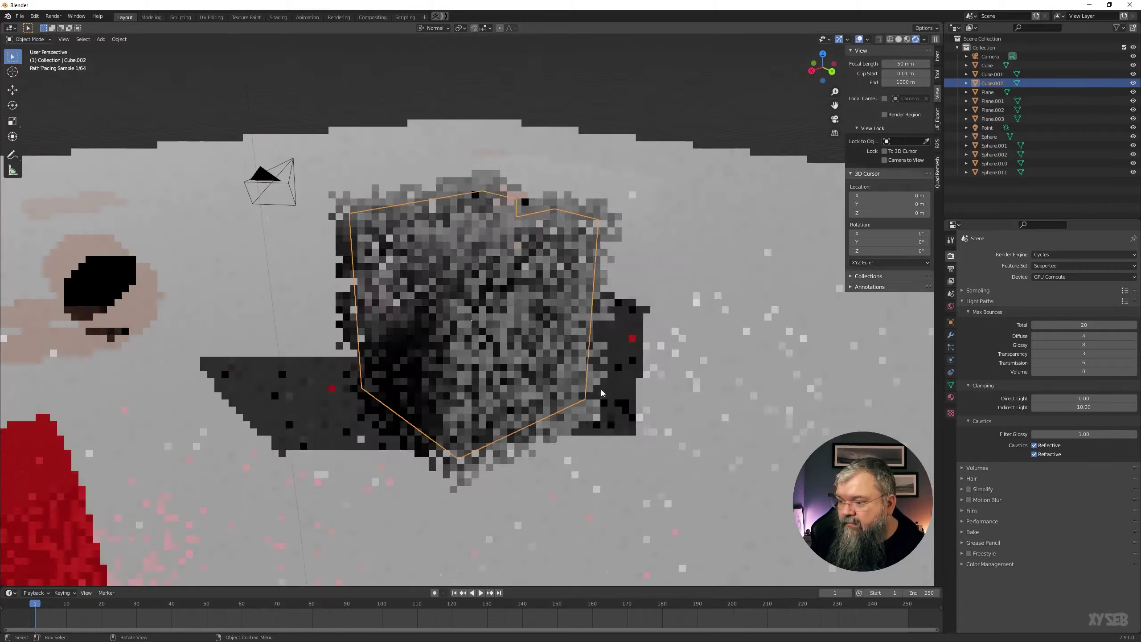
pyautogui.scroll(-3, 603, 392)
pyautogui.moveTo(569, 388); pyautogui.dragTo(559, 451, button='middle')
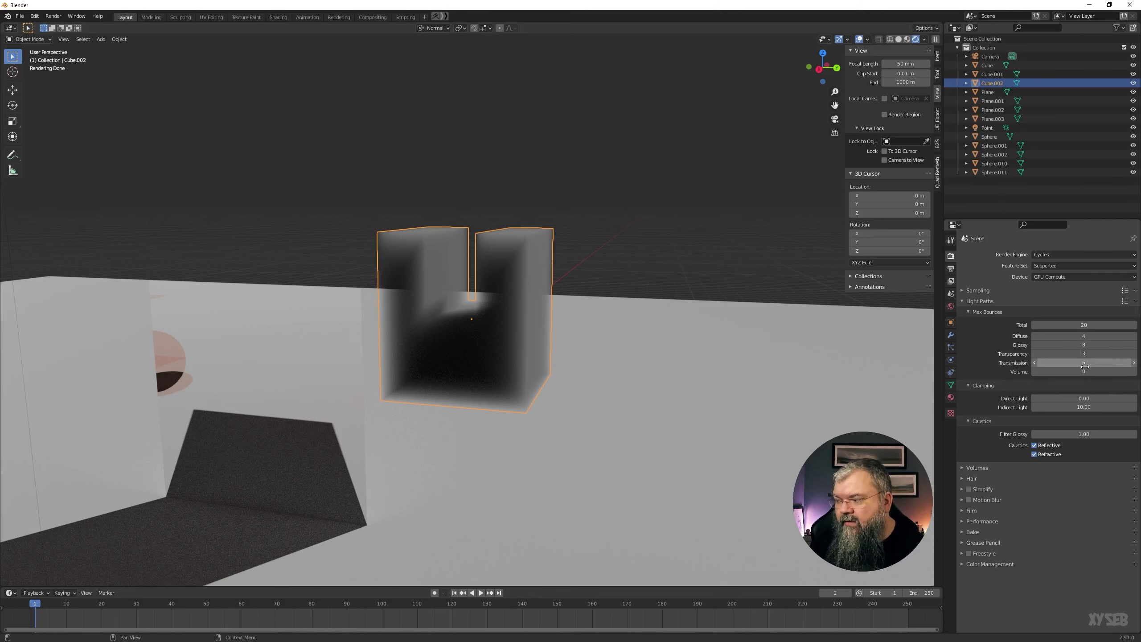
# Step: Raise Light Paths volume bounces from 0 to 6, then deselect to view the render
pyautogui.click(1134, 372)
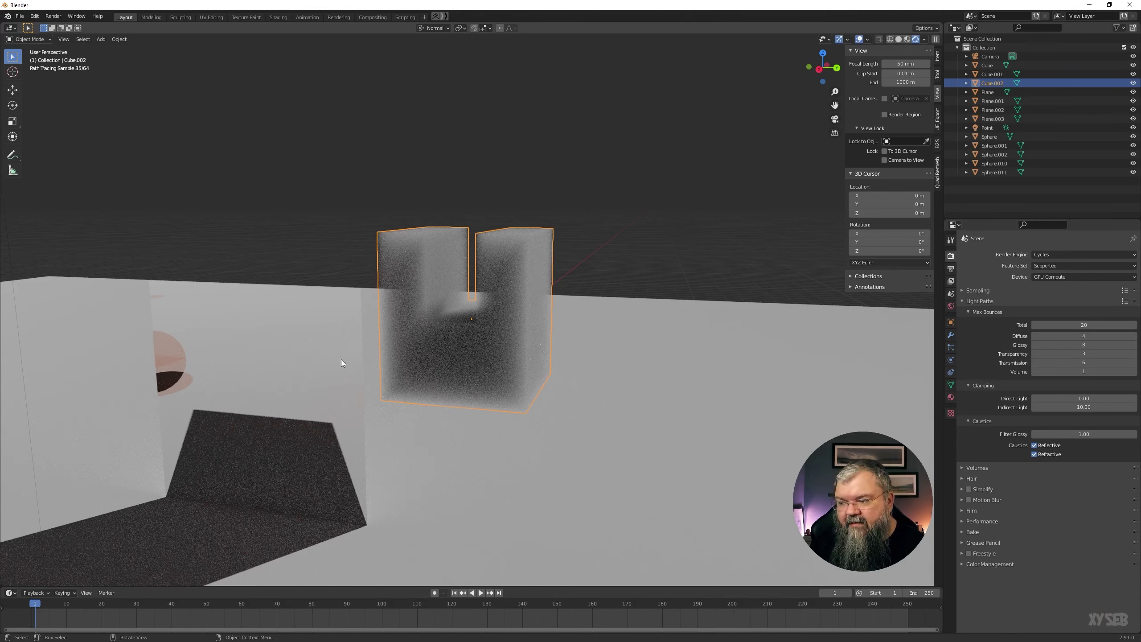
pyautogui.click(1134, 372)
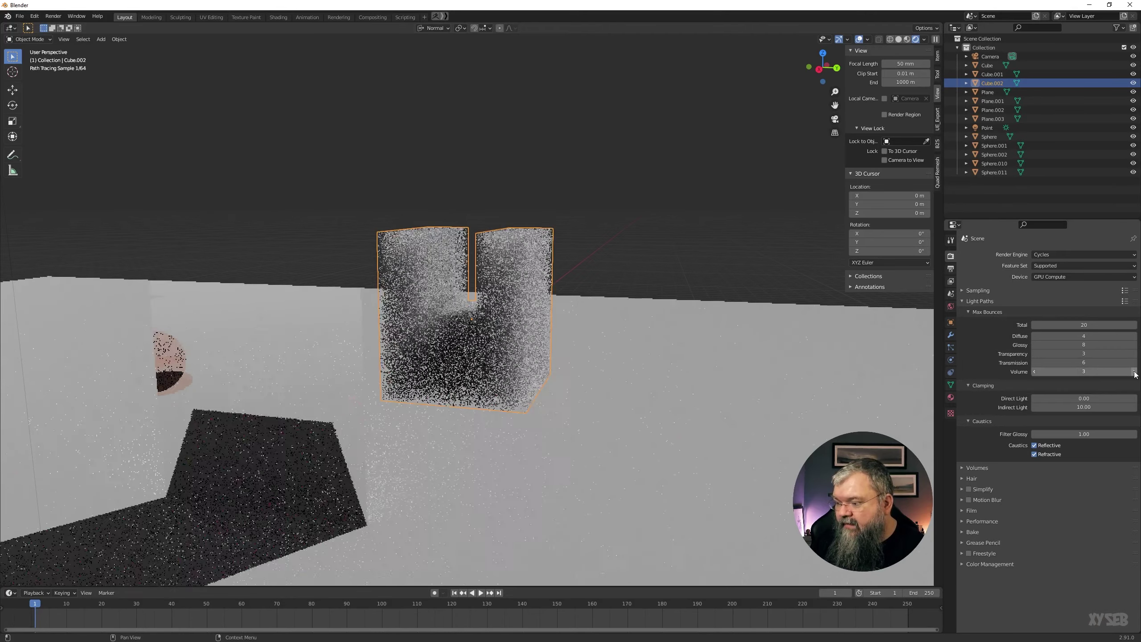
pyautogui.click(1134, 372)
pyautogui.click(1135, 372)
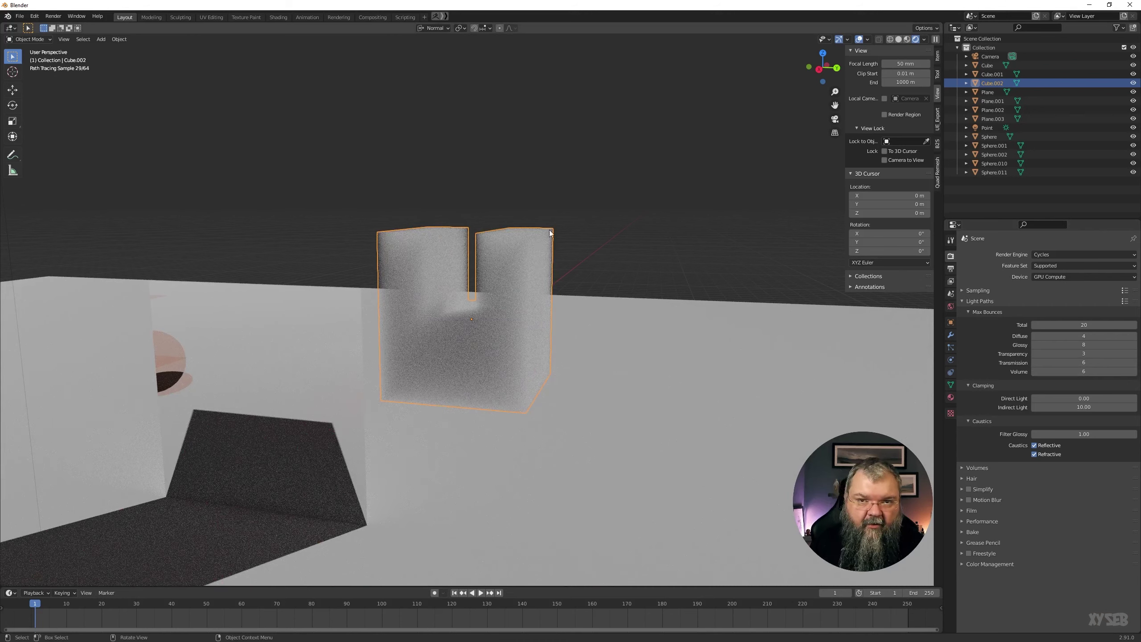
pyautogui.click(640, 267)
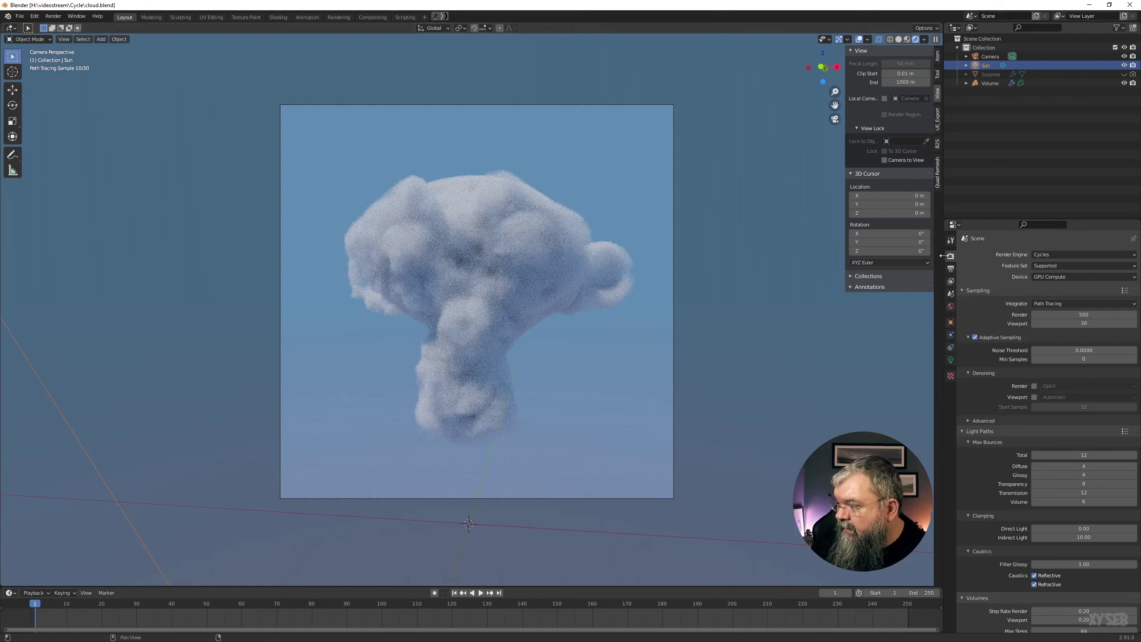
# Step: Drop the cloud's volume bounces to 0 for comparison, then set them to 8
pyautogui.scroll(-2, 1106, 503)
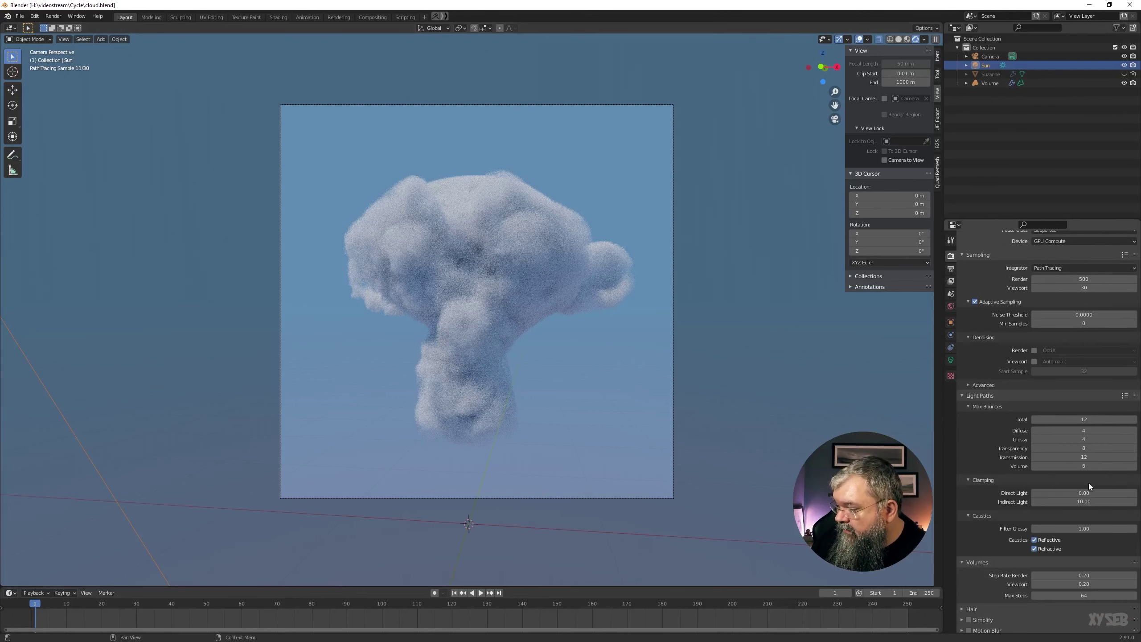
pyautogui.scroll(-2, 1089, 483)
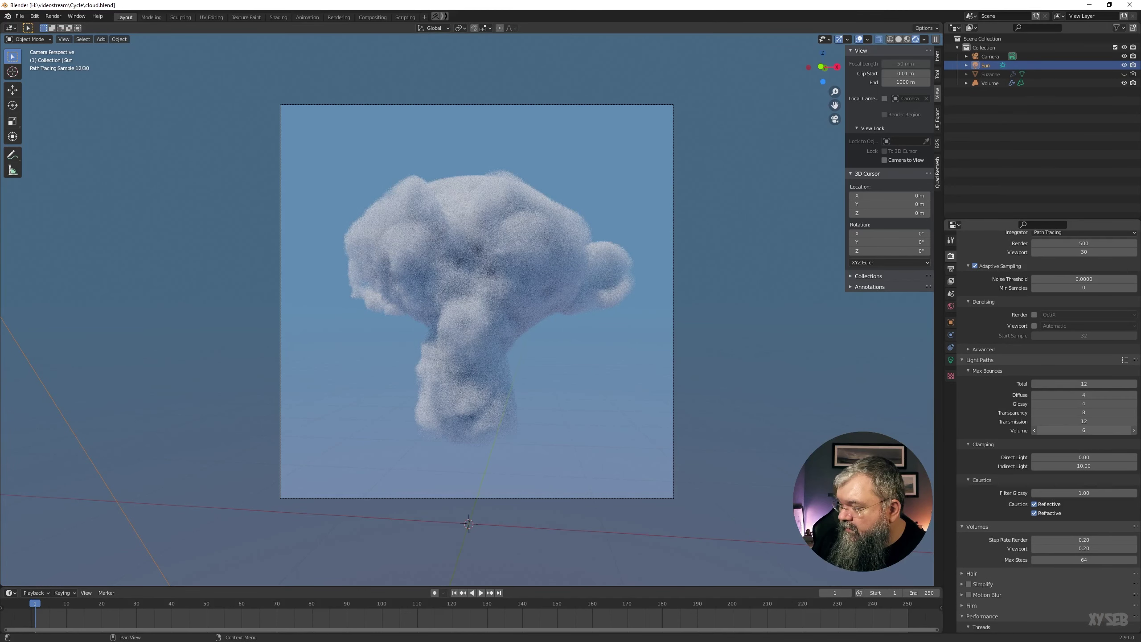
pyautogui.moveTo(1084, 430); pyautogui.dragTo(1036, 437)
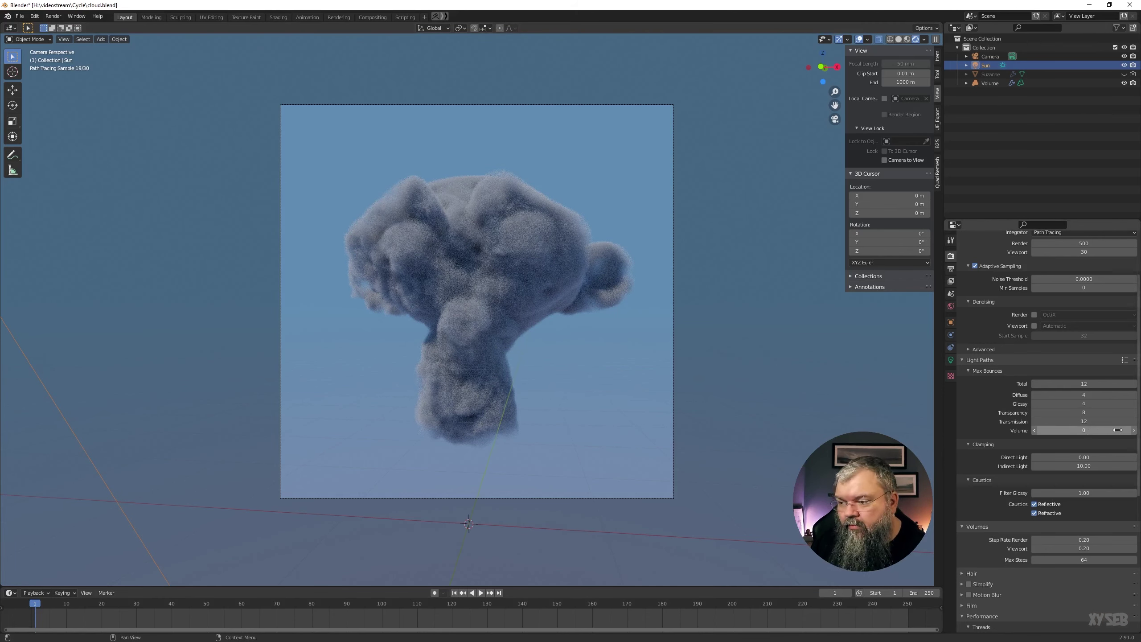
pyautogui.click(1103, 431)
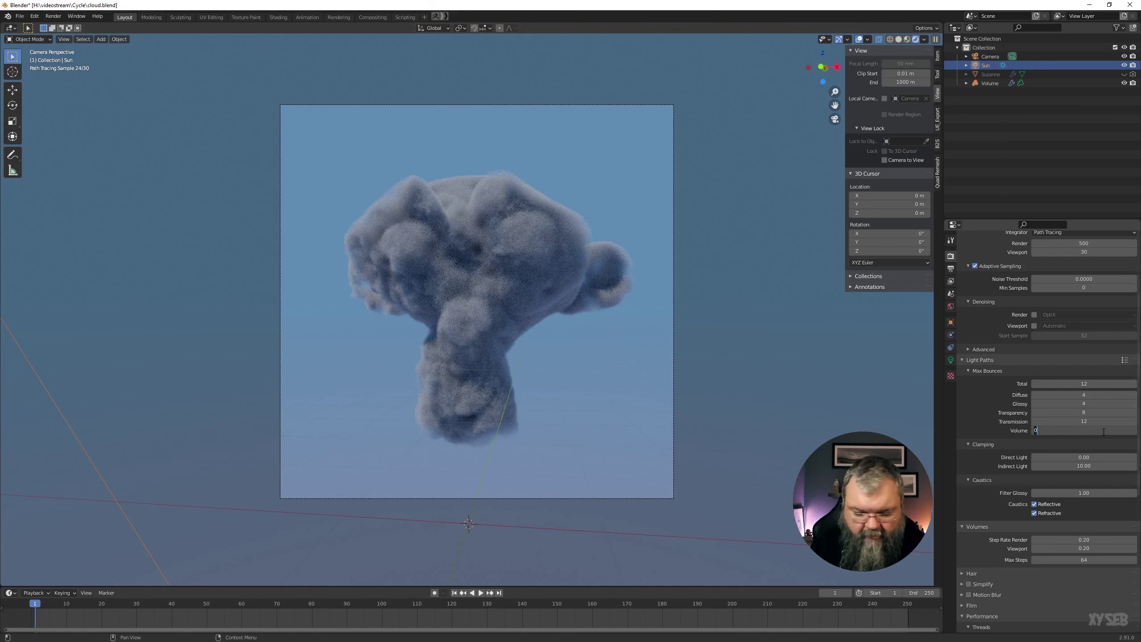
pyautogui.write('8')
pyautogui.press('Return')
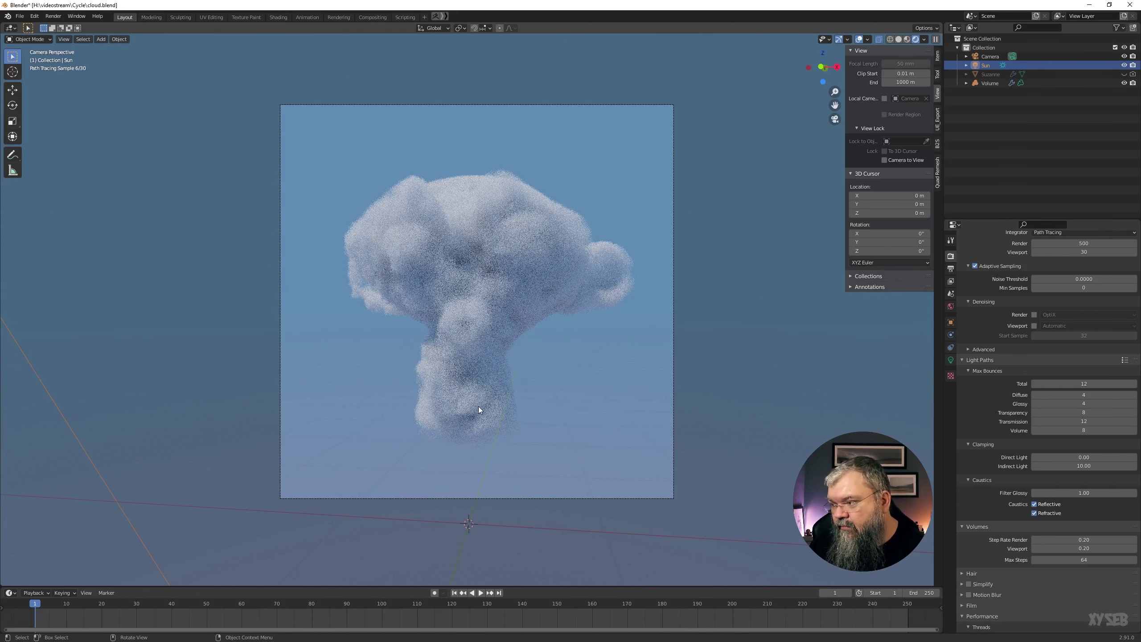
pyautogui.scroll(-2, 1098, 414)
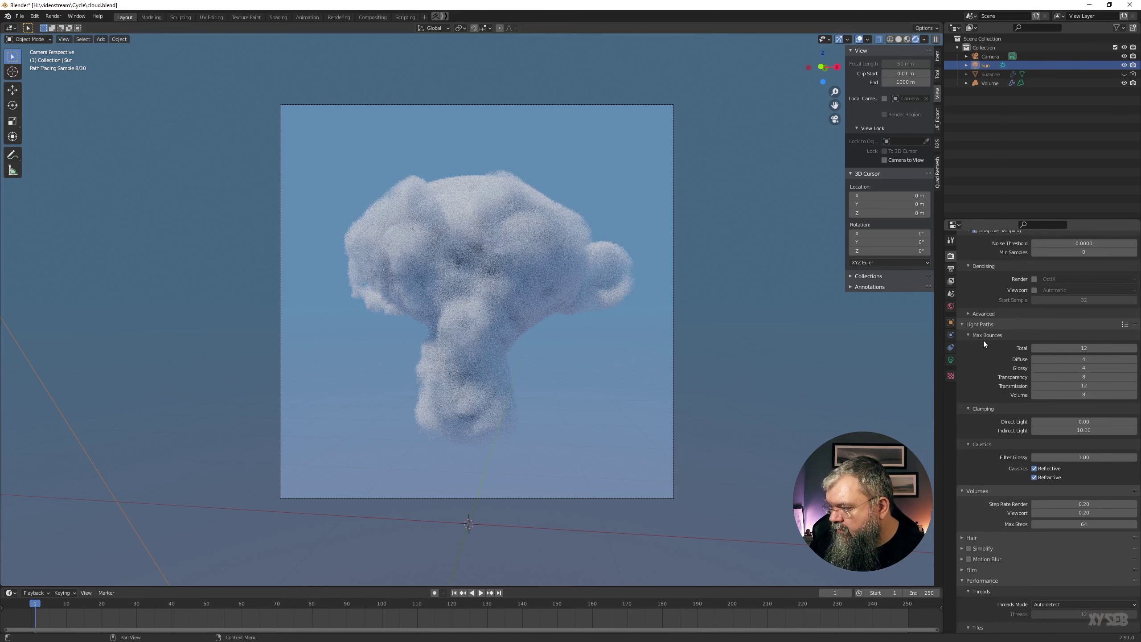
pyautogui.scroll(-2, 1019, 376)
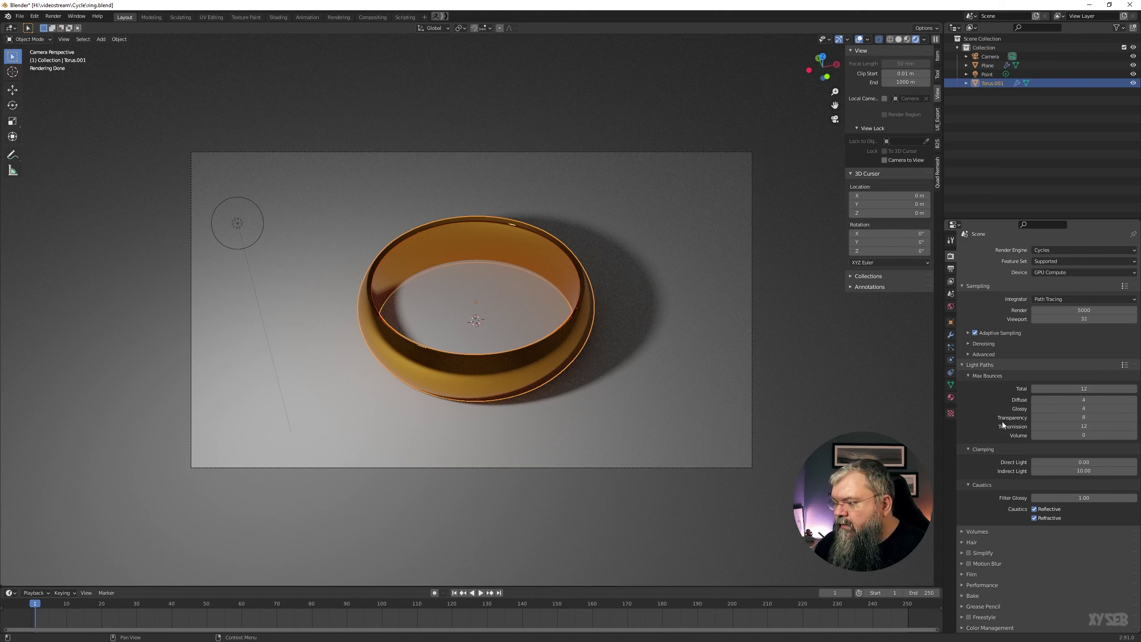
# Step: Enter 0 in the Light Paths Clamping Indirect Light field
pyautogui.click(1079, 473)
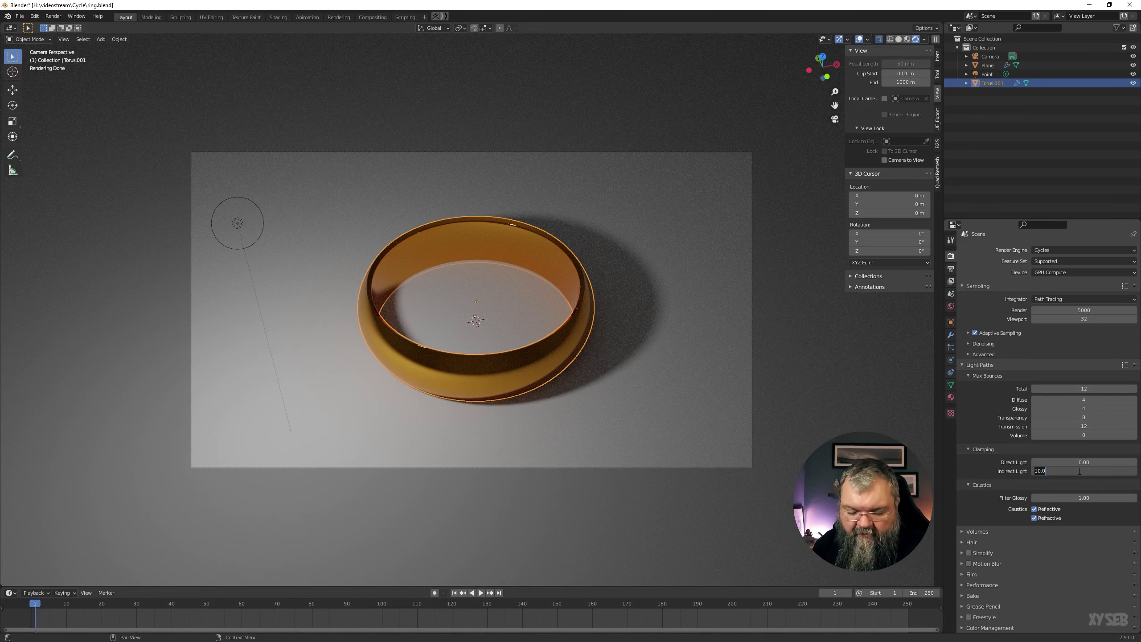
pyautogui.write('0')
pyautogui.press('Return')
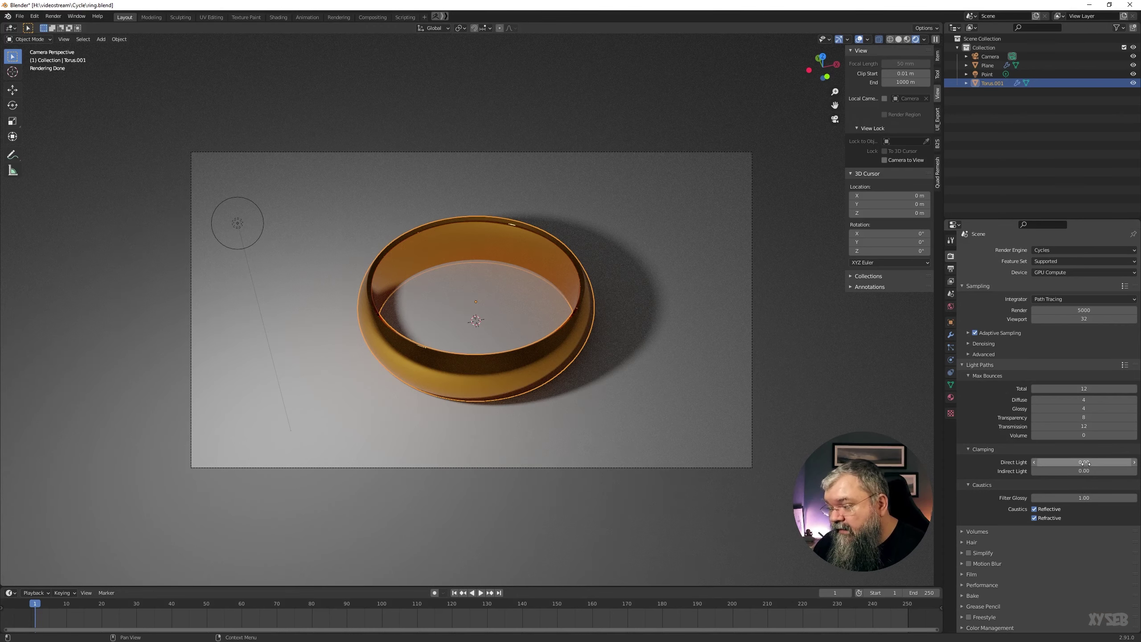
# Step: Set the Direct Light clamp to 0 after trying 1 and 0.01
pyautogui.click(1084, 462)
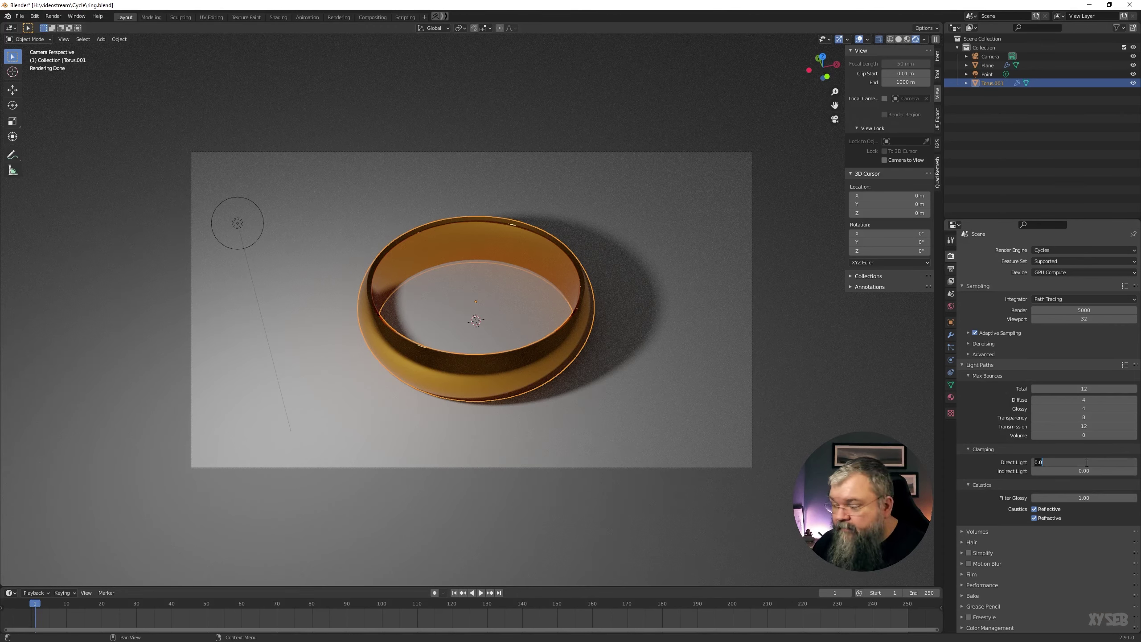
pyautogui.write('1')
pyautogui.press('Return')
pyautogui.click(1085, 463)
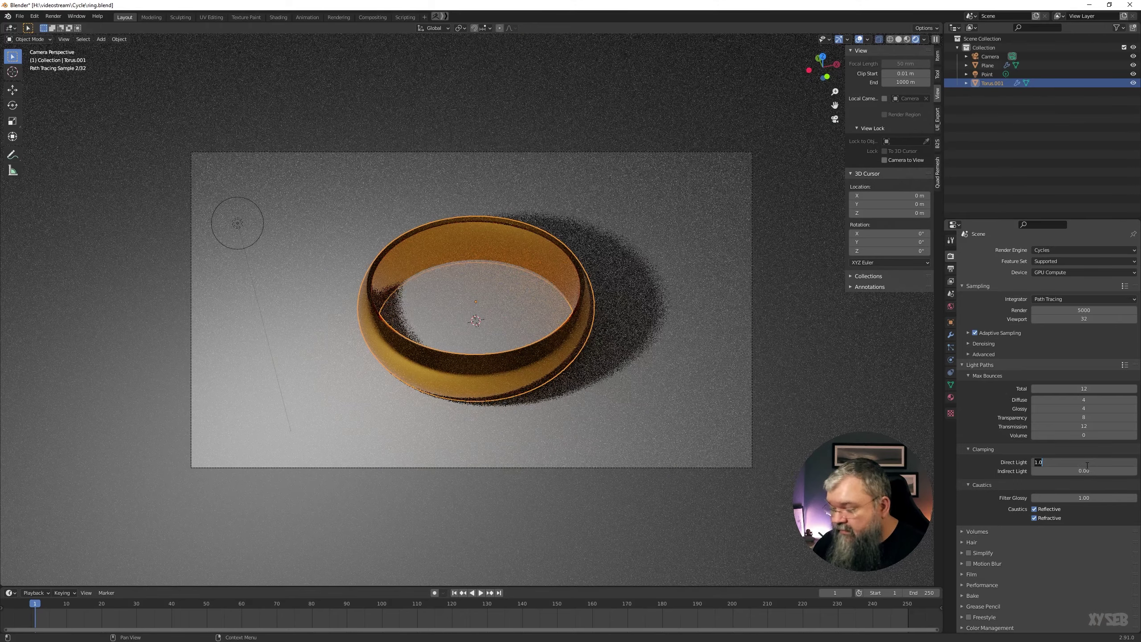
pyautogui.write('.0')
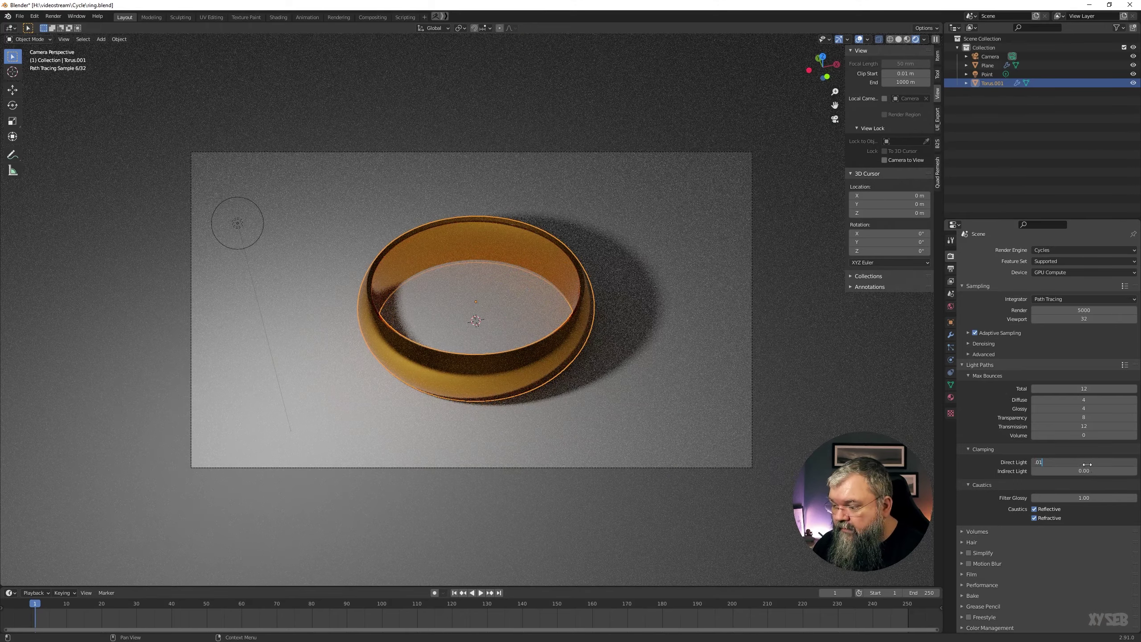
pyautogui.write('1')
pyautogui.press('Return')
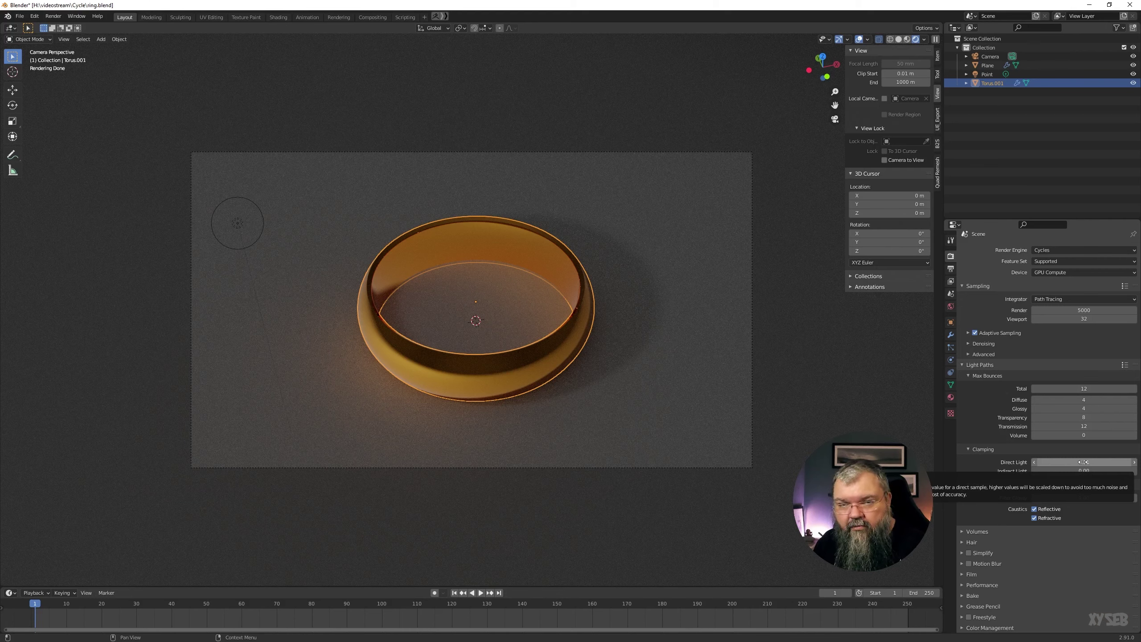
pyautogui.moveTo(1083, 462); pyautogui.dragTo(1082, 462)
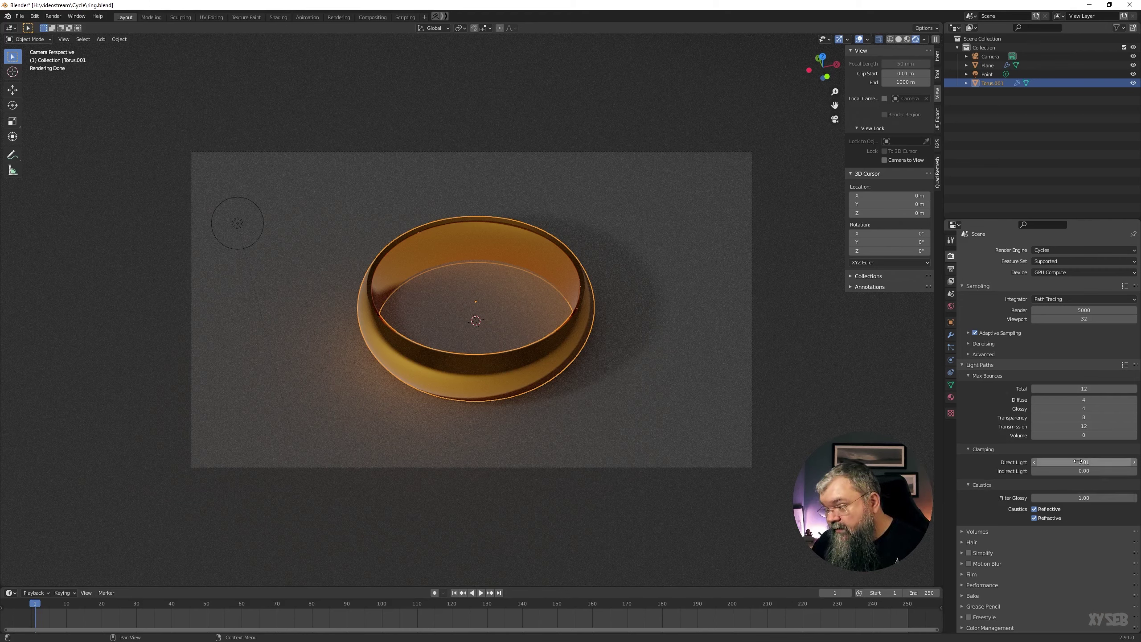
pyautogui.click(1080, 462)
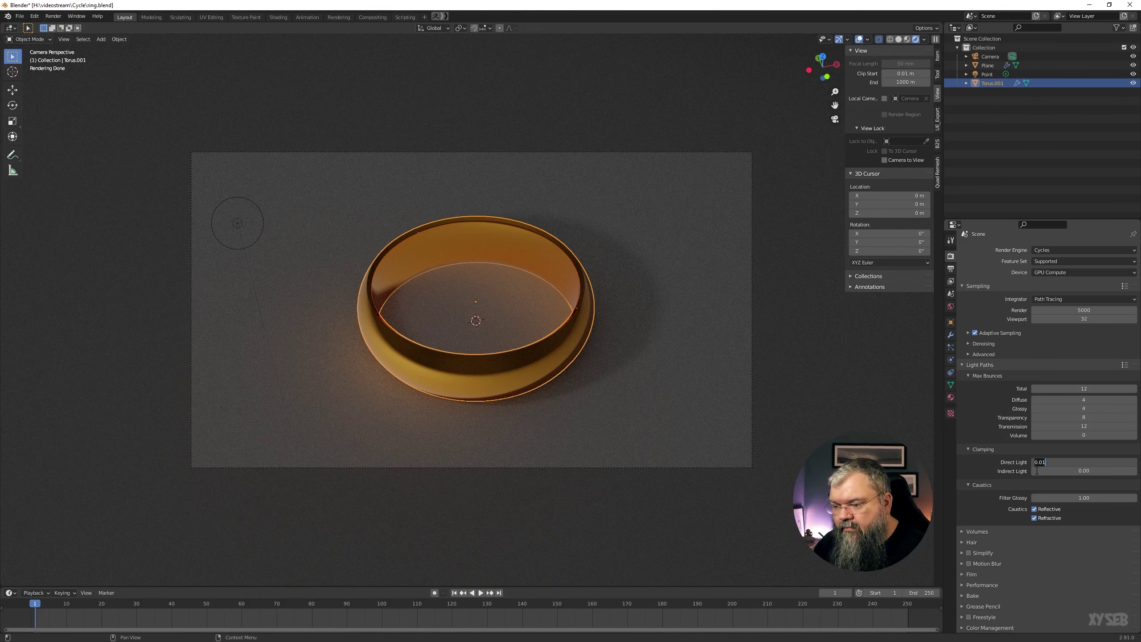
pyautogui.press('Return')
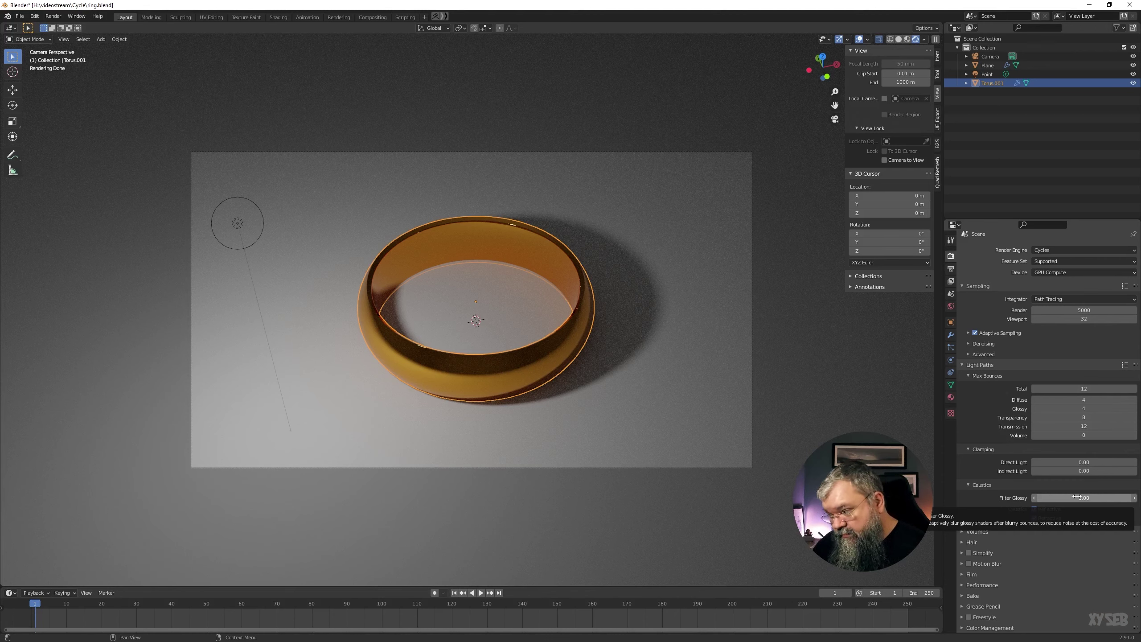
# Step: Set Filter Glossy to 0.1
pyautogui.click(1077, 497)
pyautogui.press('BackSpace')
pyautogui.write('0.1')
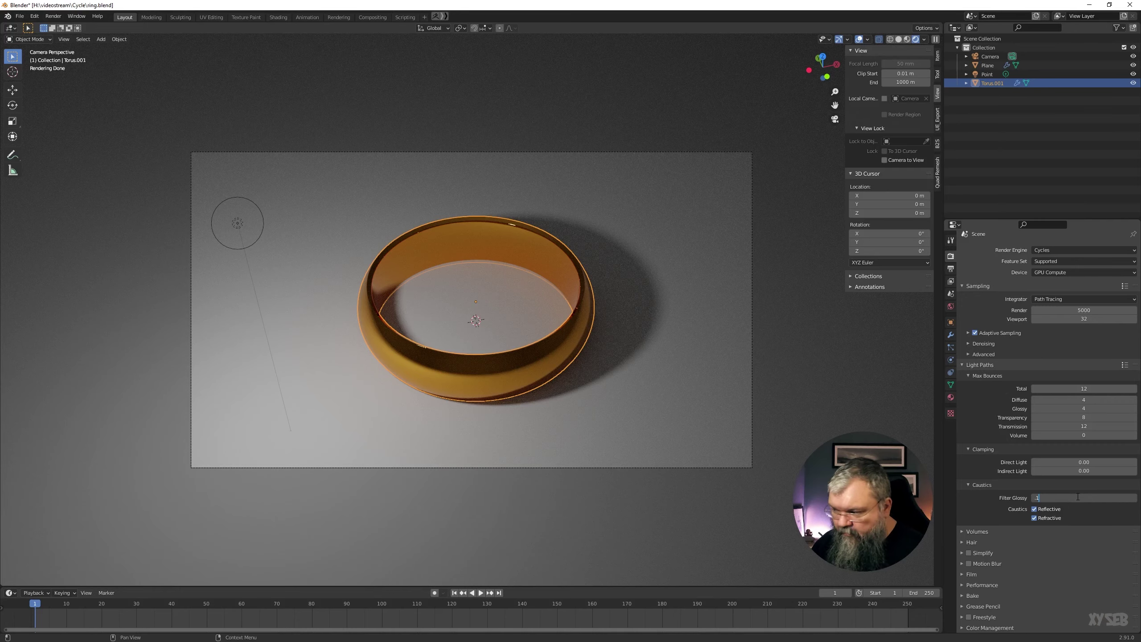
pyautogui.press('Return')
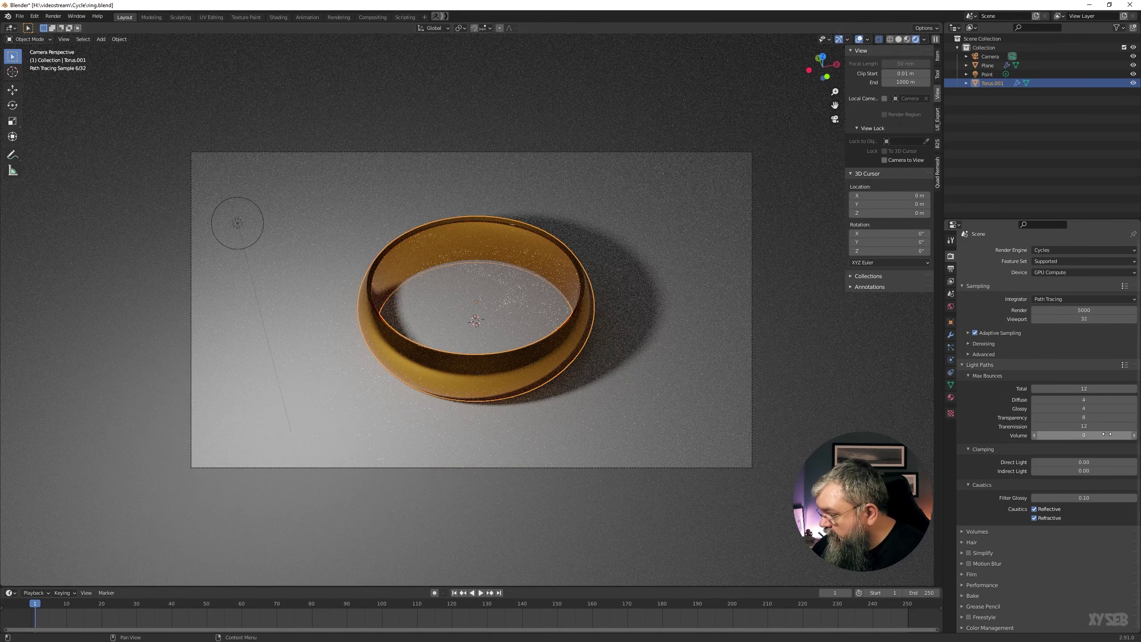
# Step: Raise Max Bounces Glossy to 12
pyautogui.moveTo(1077, 409); pyautogui.dragTo(1110, 408)
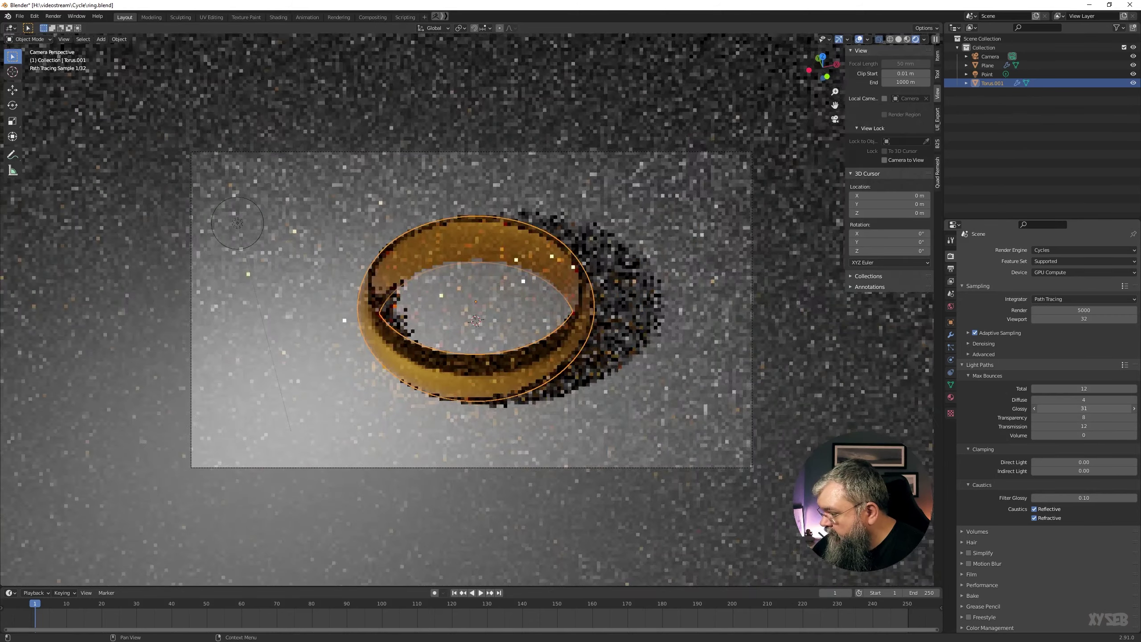
pyautogui.click(1077, 408)
pyautogui.write('31')
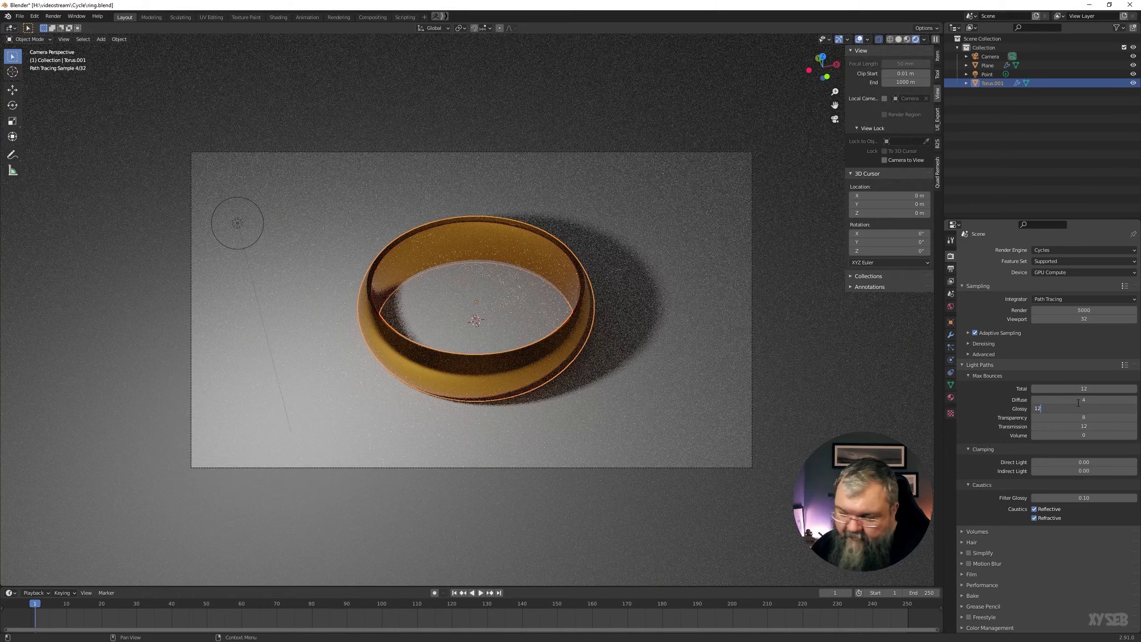
pyautogui.press('BackSpace')
pyautogui.press('BackSpace')
pyautogui.write('12')
pyautogui.press('Return')
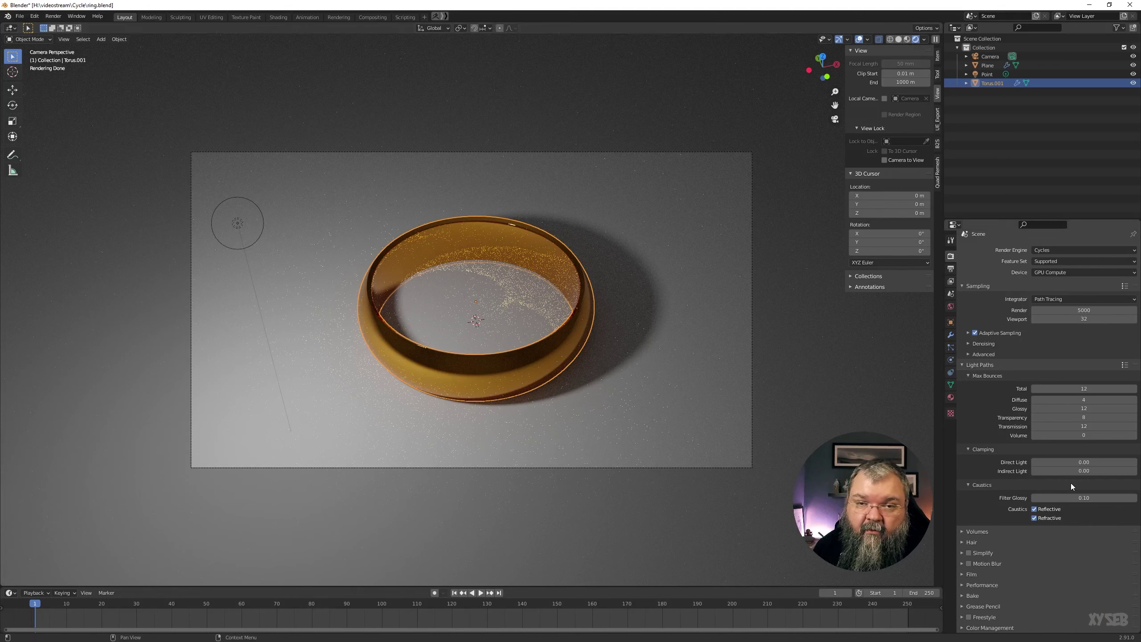
# Step: Try Filter Glossy at 0.5, then return it to 0.1
pyautogui.click(1083, 497)
pyautogui.write('0.5')
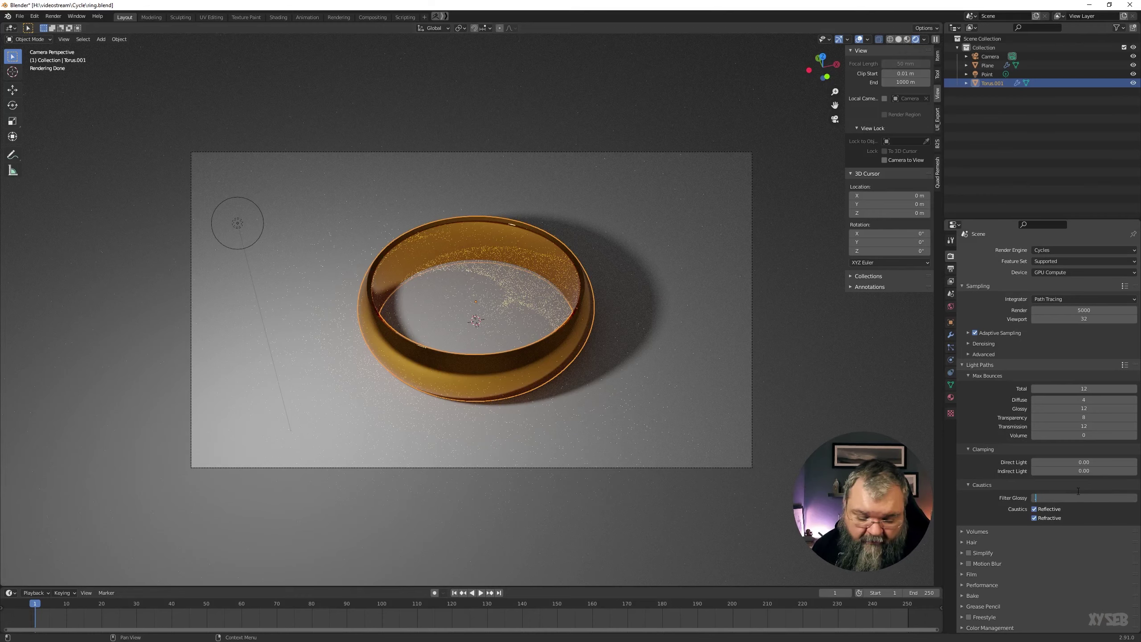
pyautogui.press('Return')
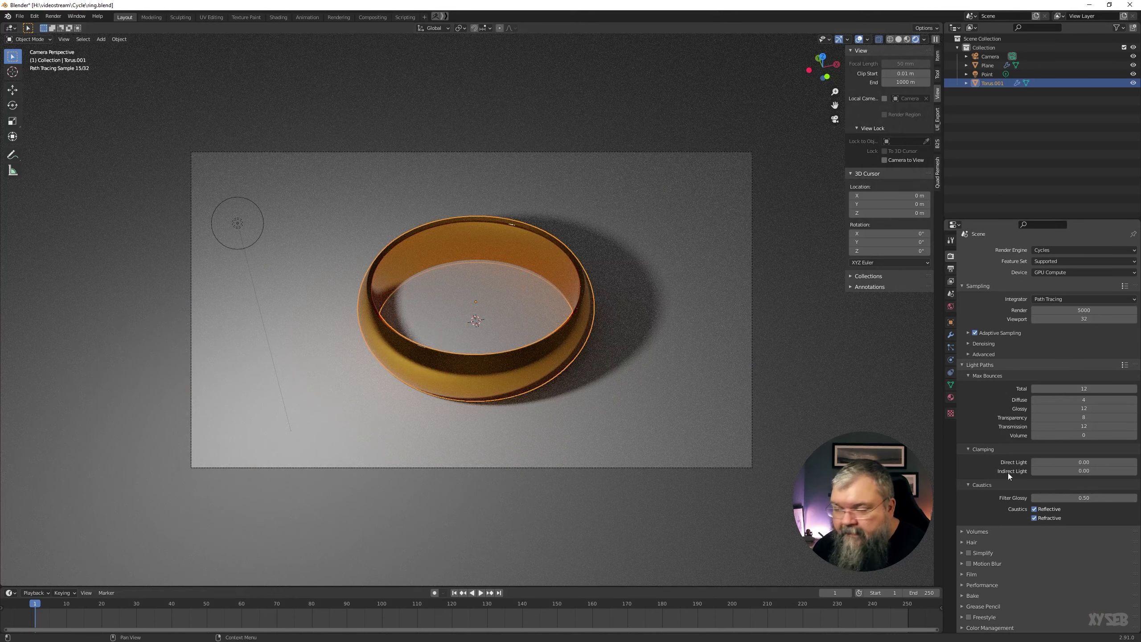
pyautogui.click(1083, 498)
pyautogui.press('BackSpace')
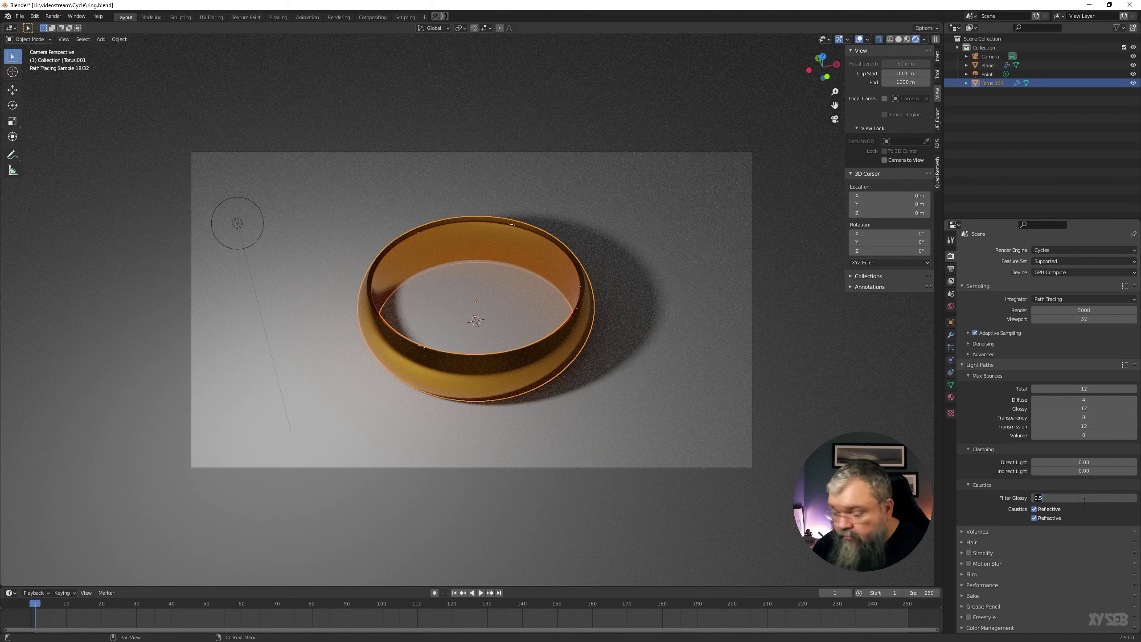
pyautogui.write('0.1')
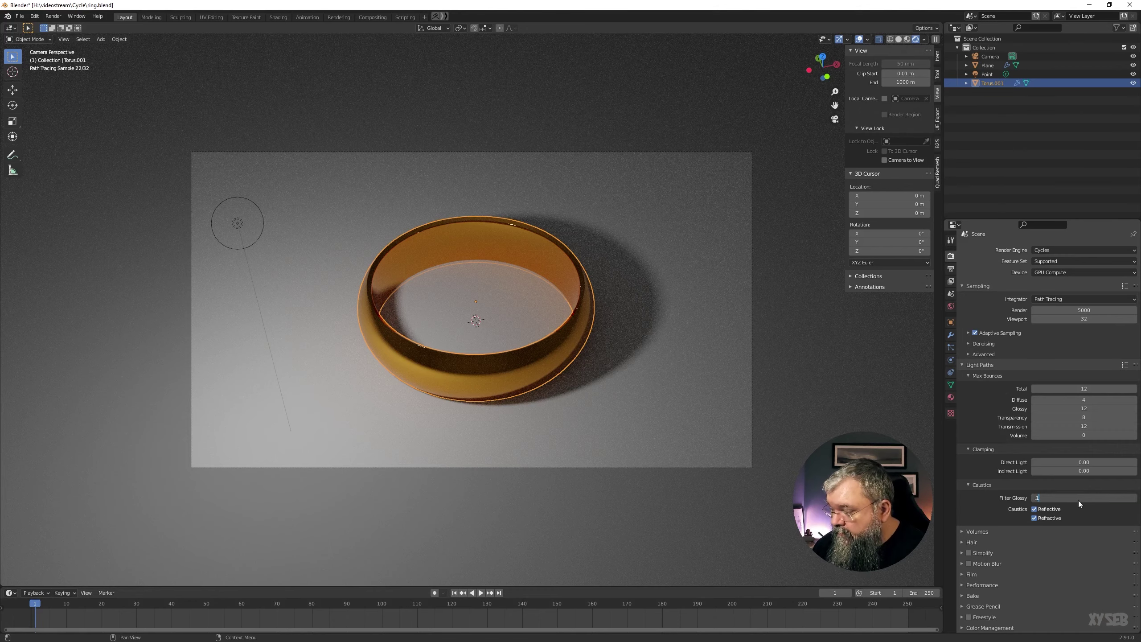
pyautogui.press('Return')
# Step: Set the Light Paths Indirect Light clamp value to 5
pyautogui.click(1078, 470)
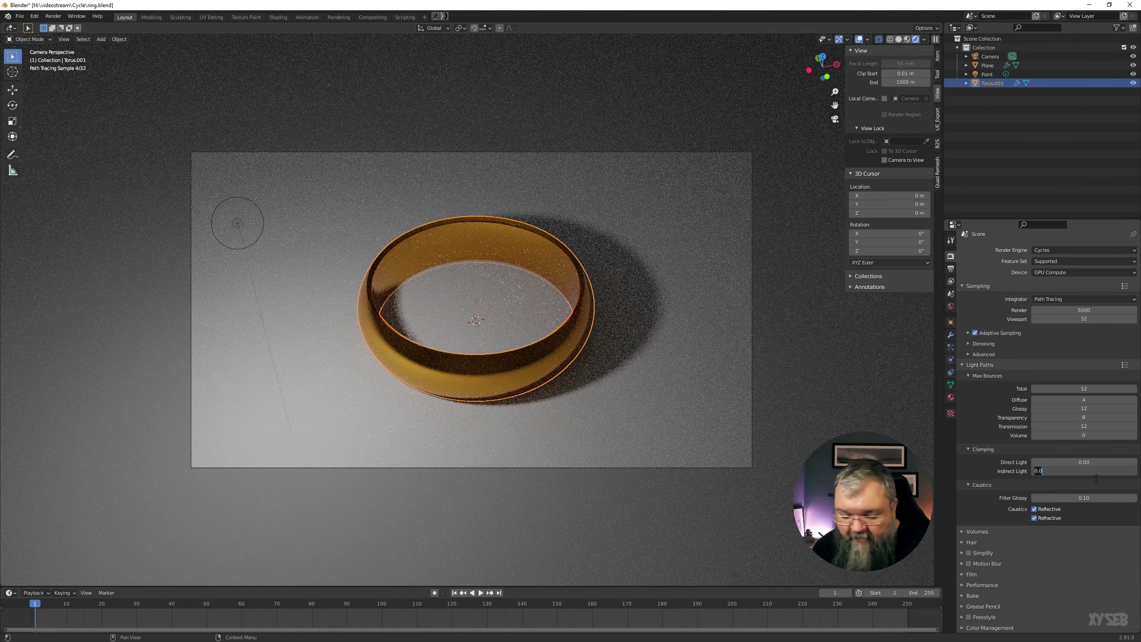
pyautogui.write('5')
pyautogui.press('Return')
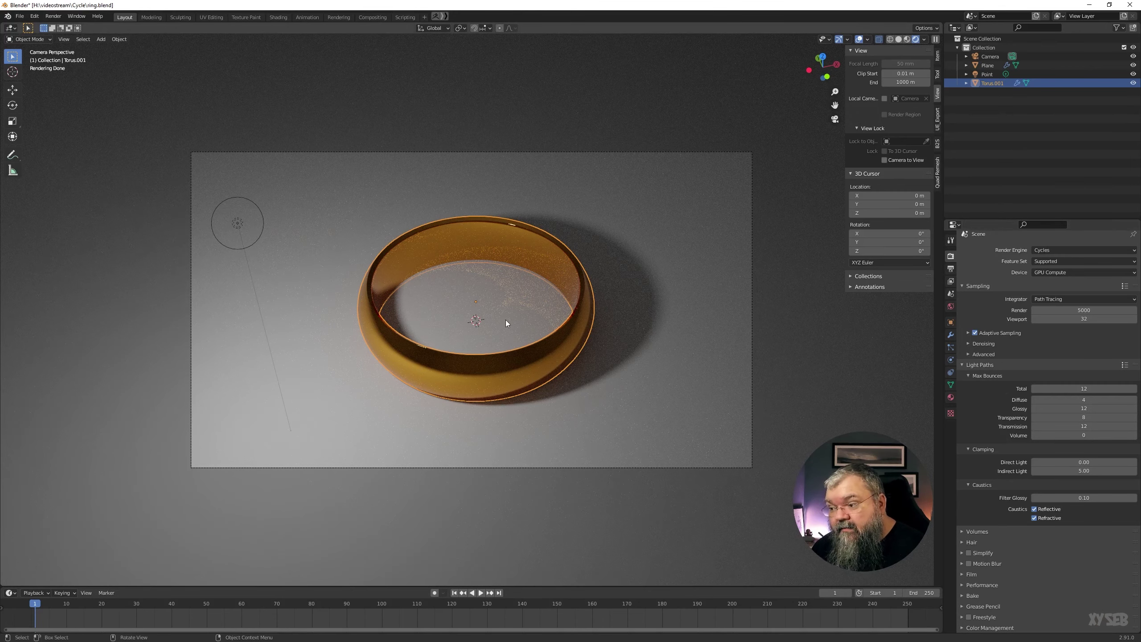
# Step: Toggle Reflective caustics off and back on, then reset the Indirect Light clamp to 0
pyautogui.click(1034, 509)
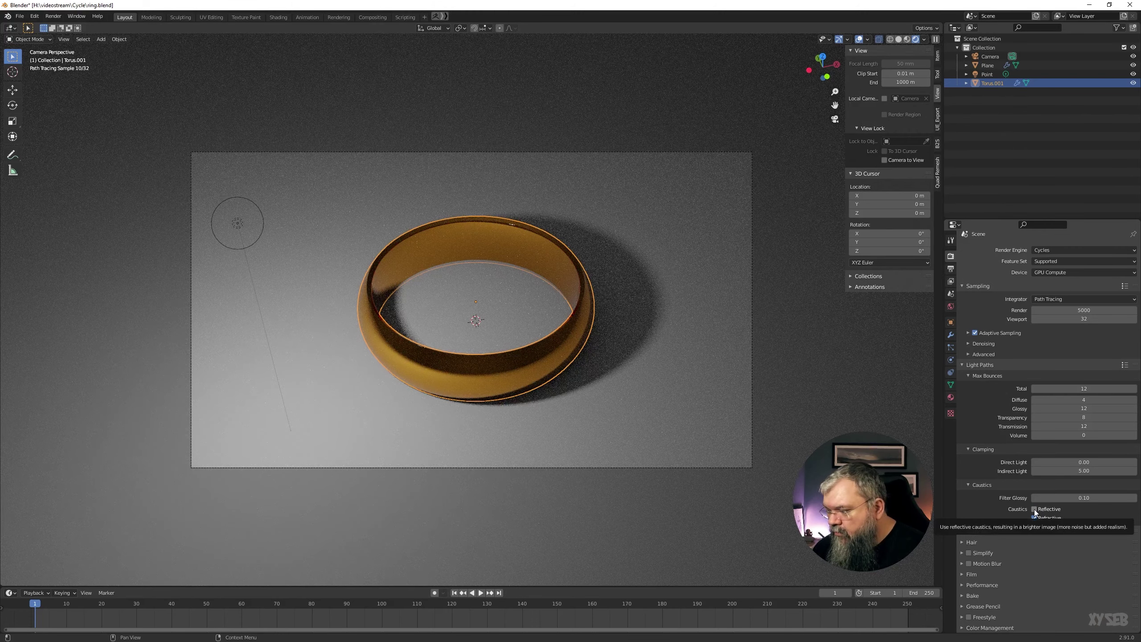
pyautogui.click(1034, 509)
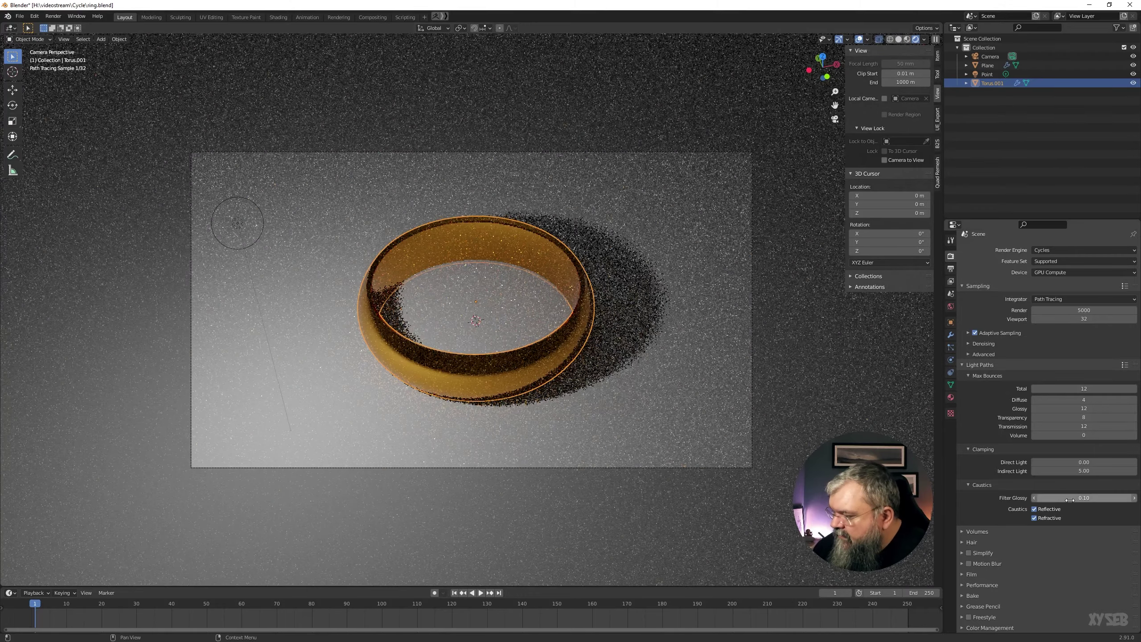
pyautogui.click(1091, 472)
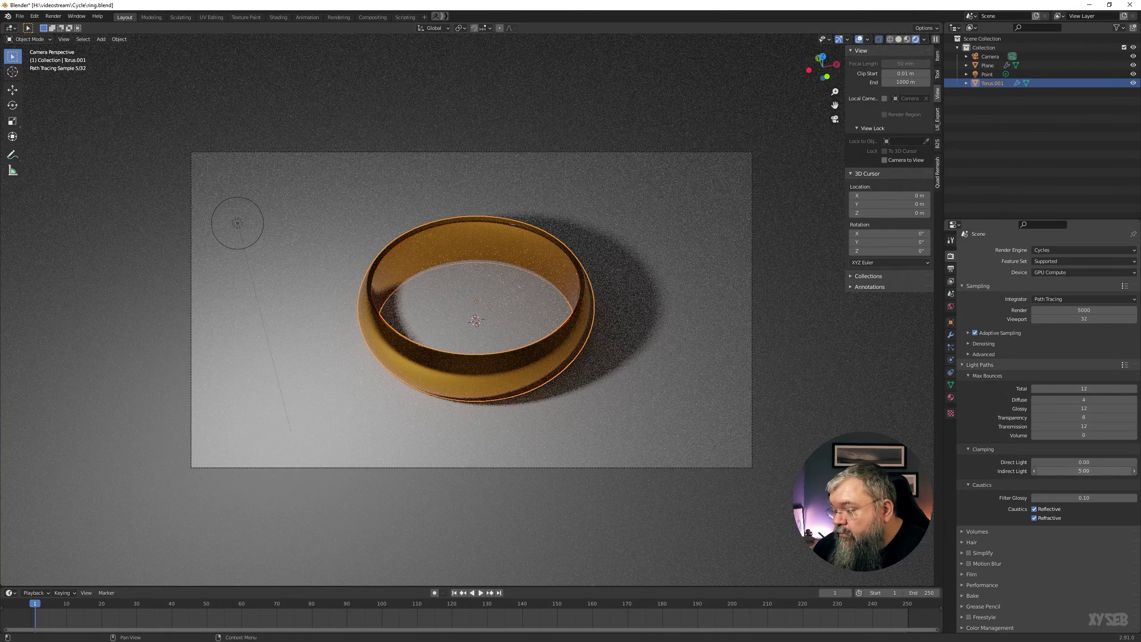
pyautogui.write('0')
pyautogui.press('Return')
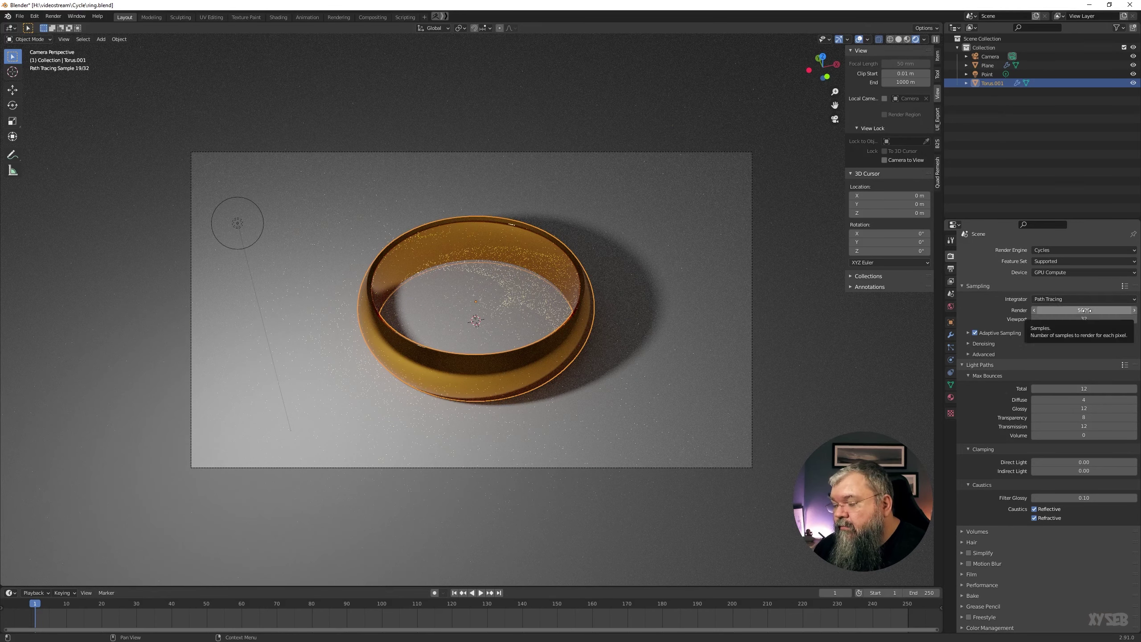
# Step: Inspect the Adaptive Sampling and Denoising settings, then collapse both panels
pyautogui.click(1003, 334)
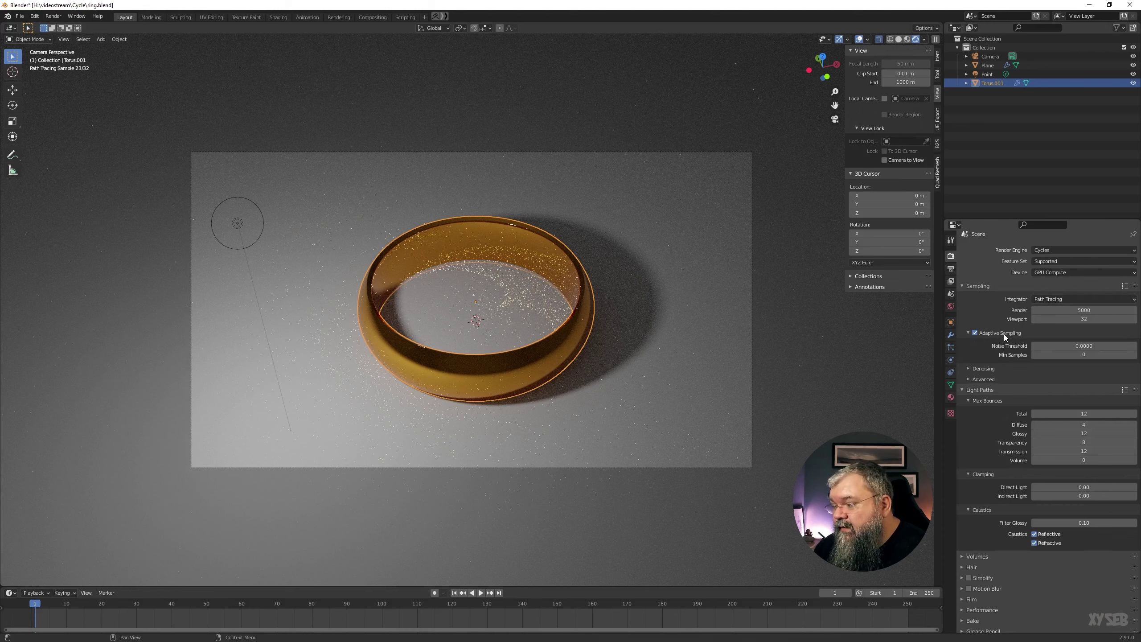
pyautogui.click(1084, 355)
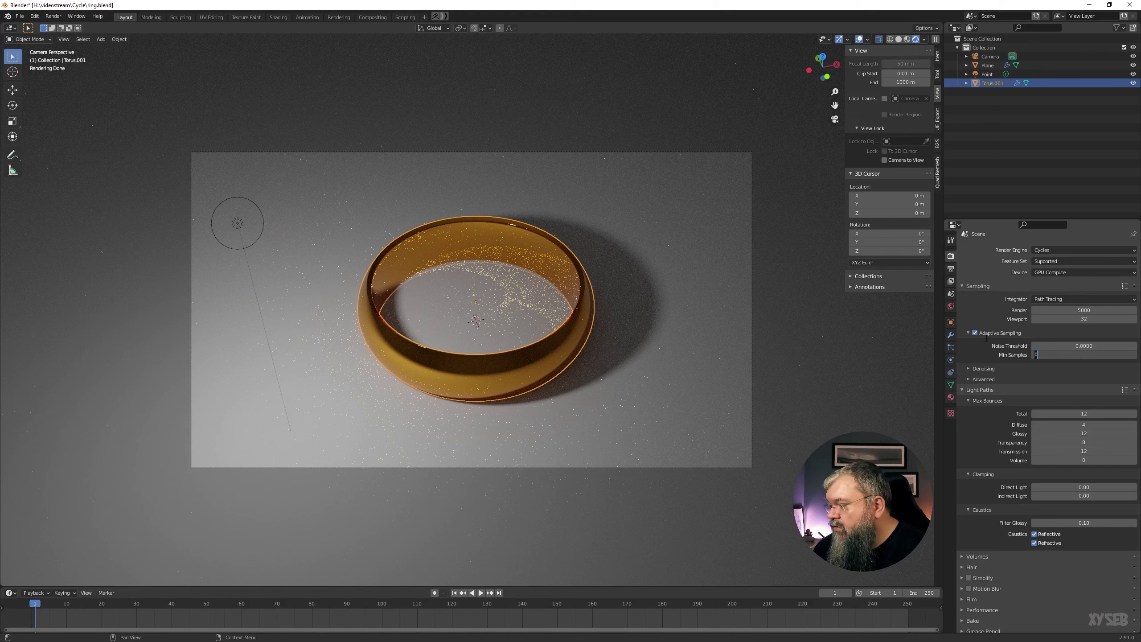
pyautogui.click(1002, 332)
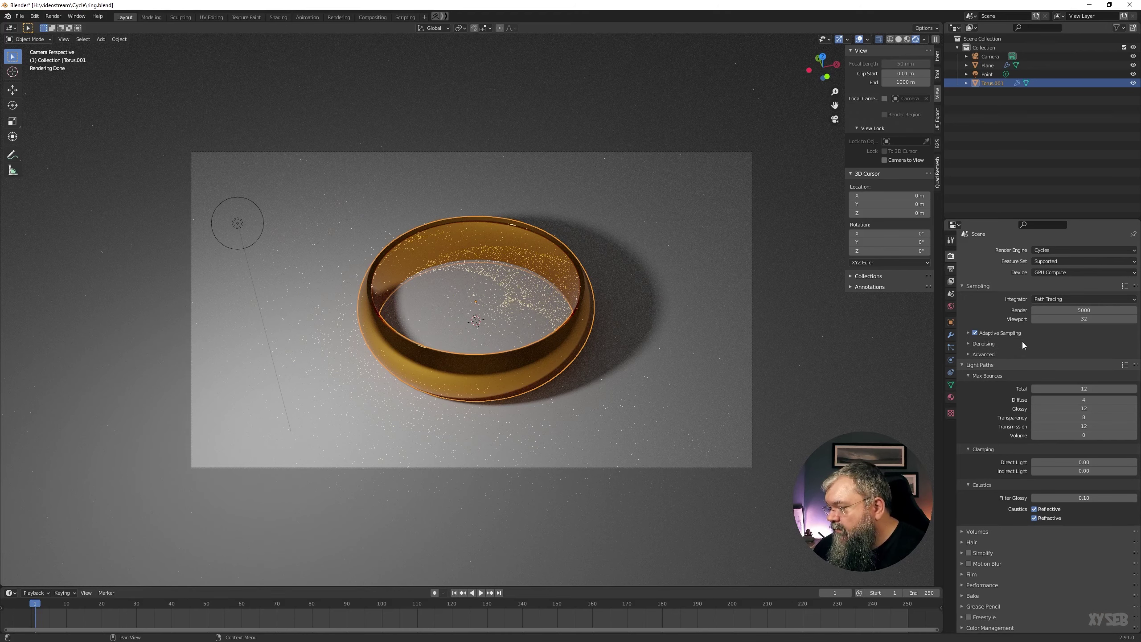
pyautogui.click(997, 343)
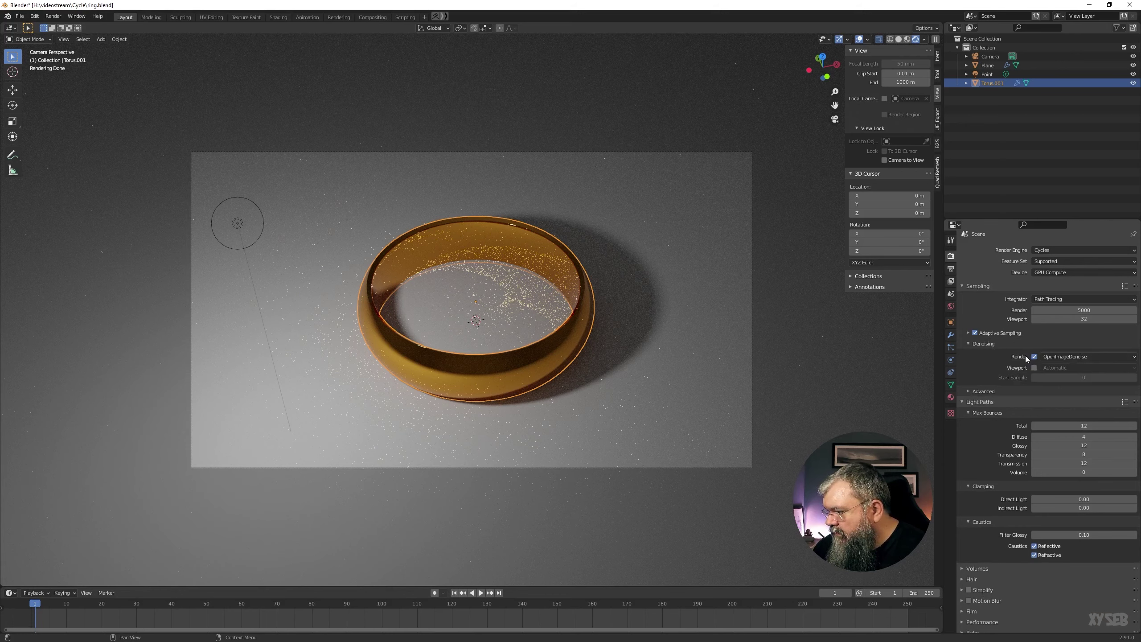
pyautogui.click(993, 343)
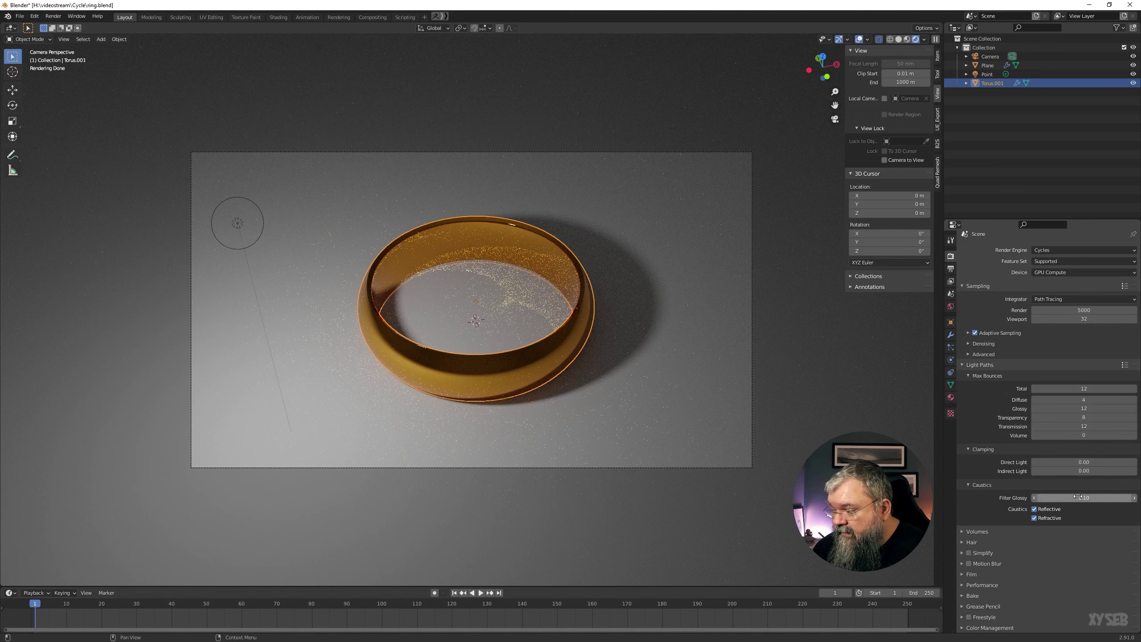
pyautogui.scroll(1, 1065, 382)
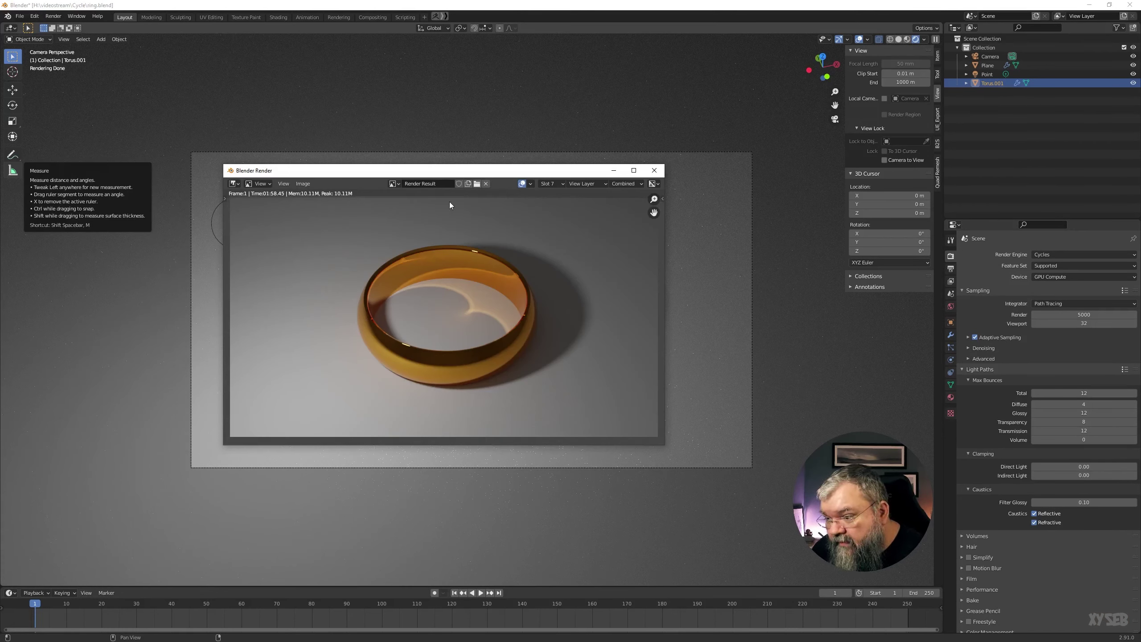
# Step: Shift the render window slightly right and zoom into the ring image, then back out
pyautogui.moveTo(435, 169); pyautogui.dragTo(464, 174)
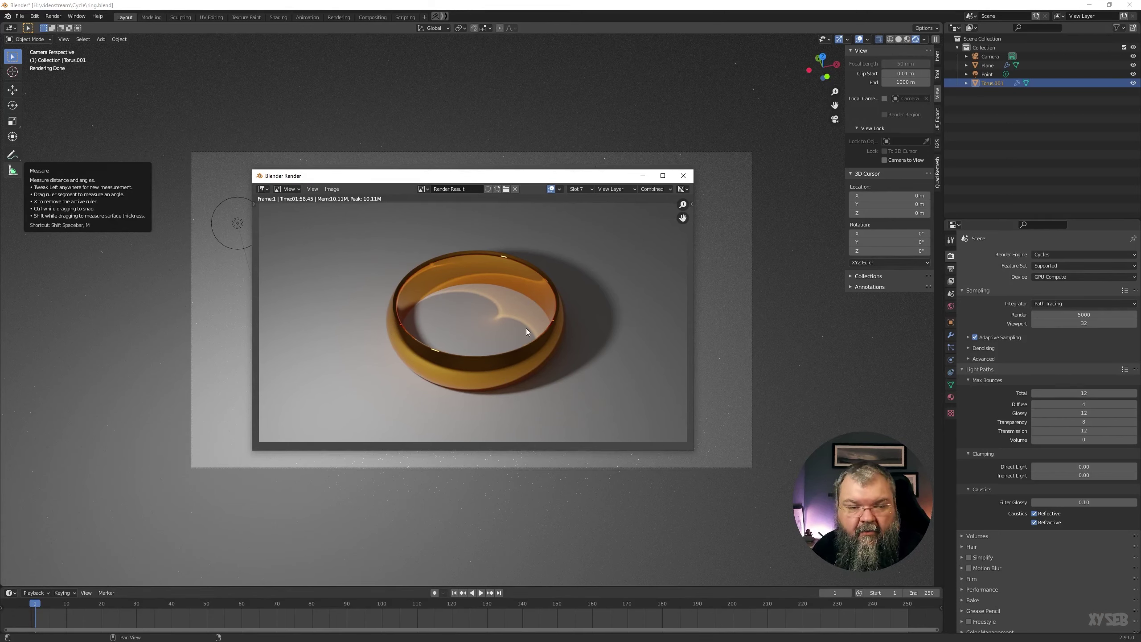
pyautogui.scroll(1, 518, 303)
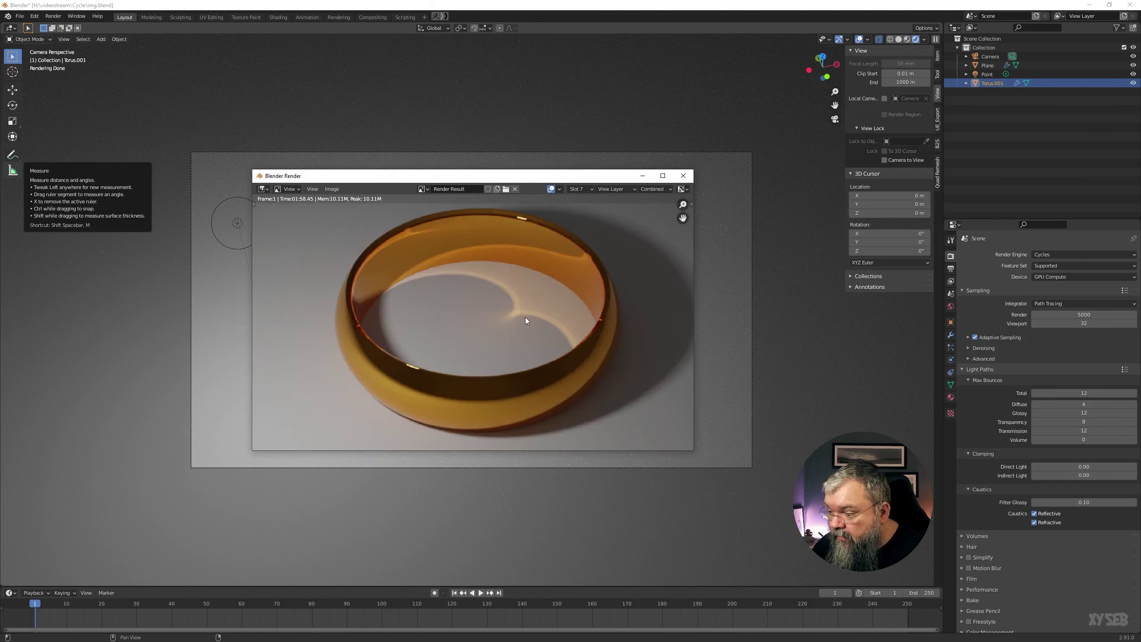
pyautogui.scroll(2, 530, 319)
pyautogui.scroll(1, 544, 321)
pyautogui.scroll(-1, 544, 320)
pyautogui.scroll(-2, 544, 321)
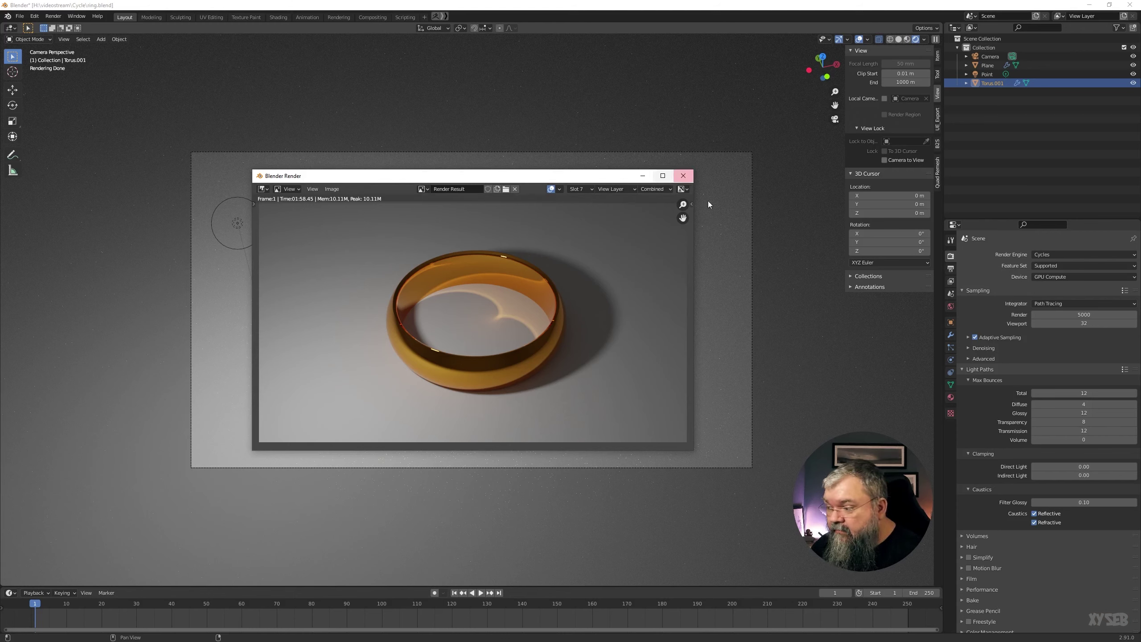
# Step: Give the ring Material.004, select the ground plane, and render the scene with F12
pyautogui.click(688, 177)
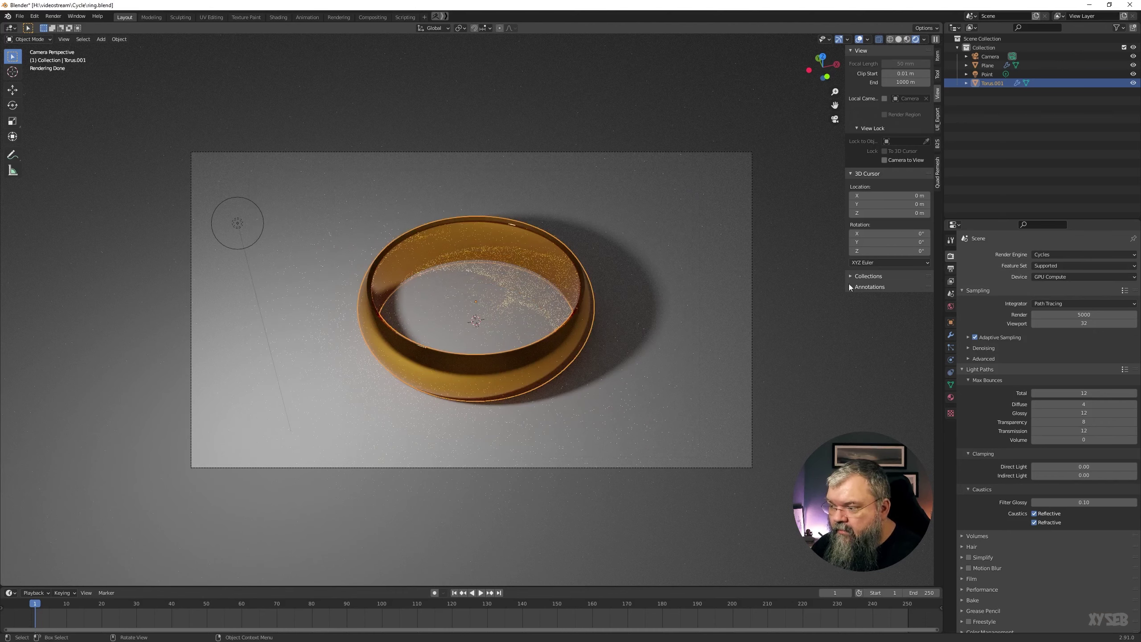
pyautogui.click(951, 397)
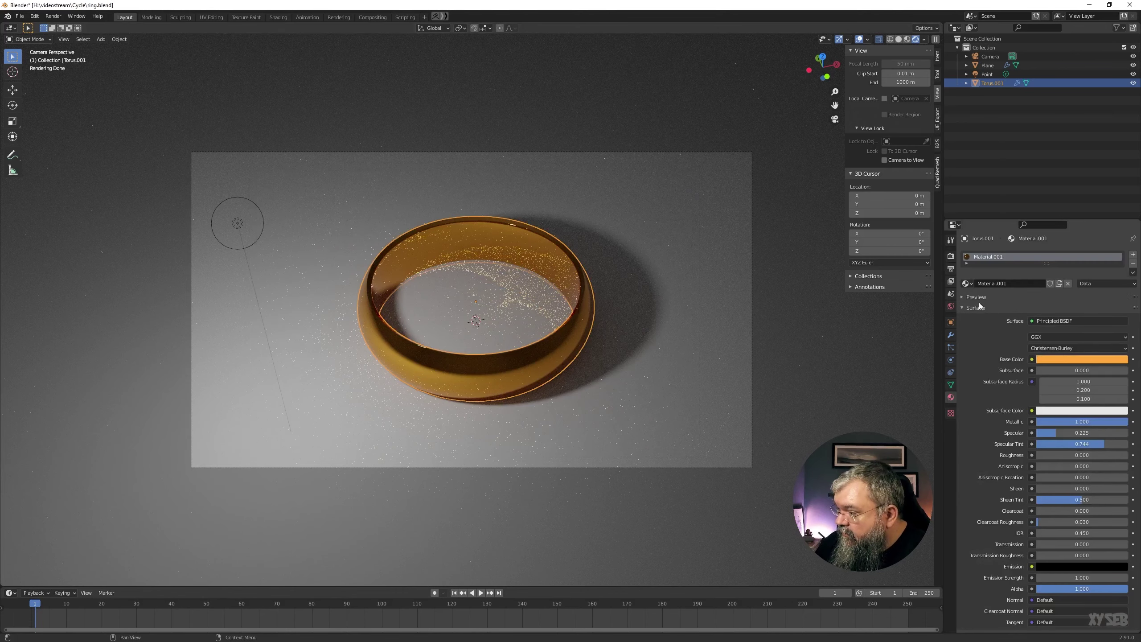
pyautogui.click(966, 283)
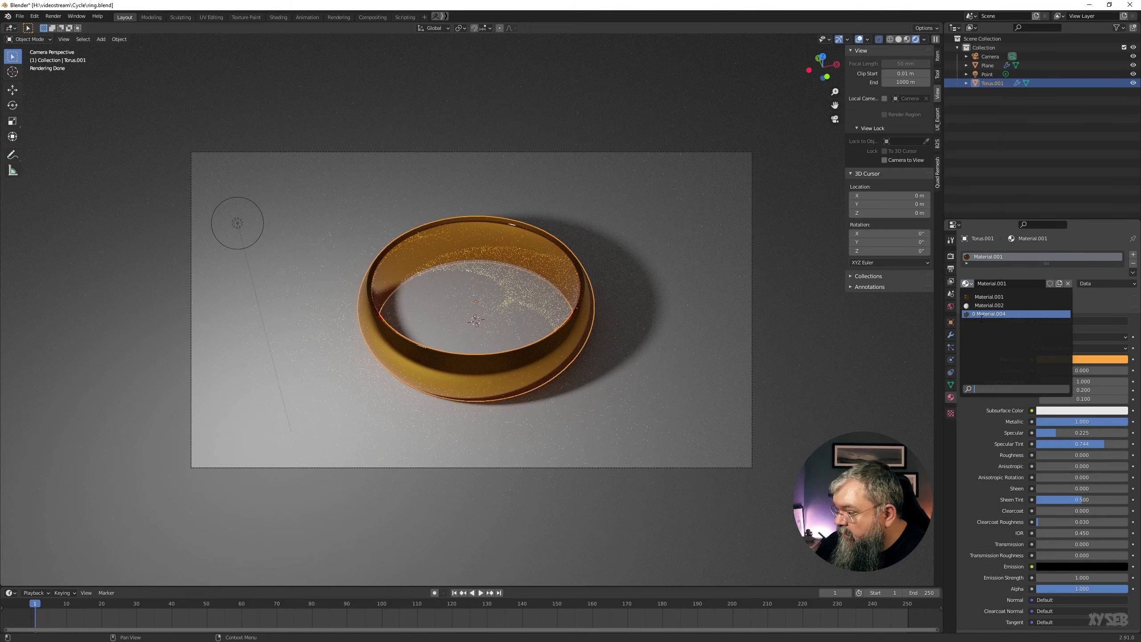
pyautogui.click(980, 317)
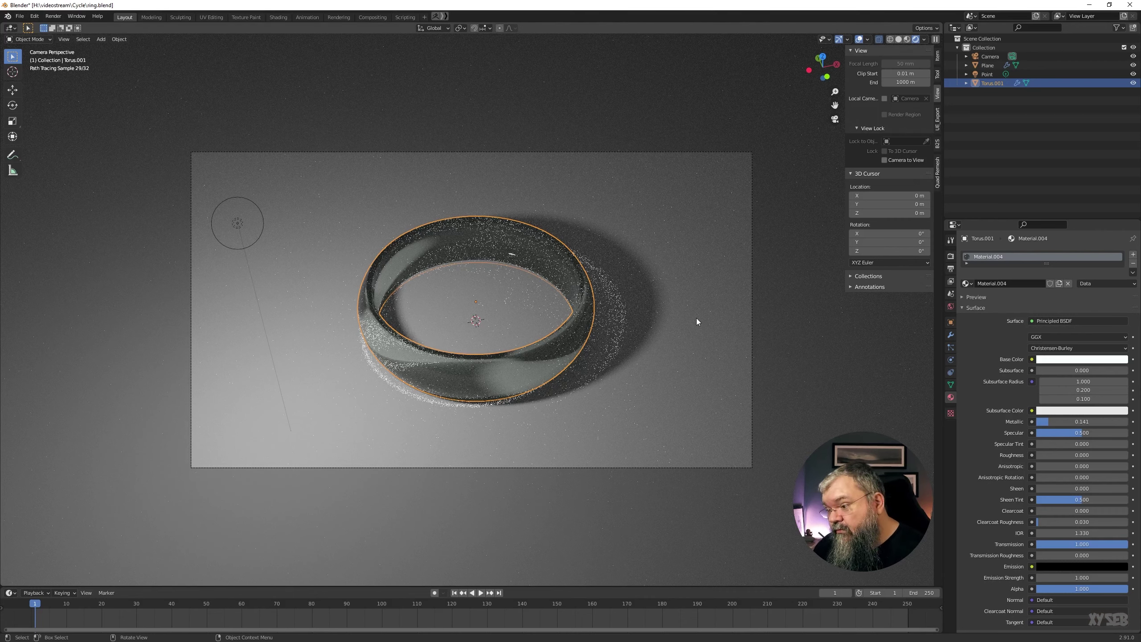
pyautogui.click(684, 262)
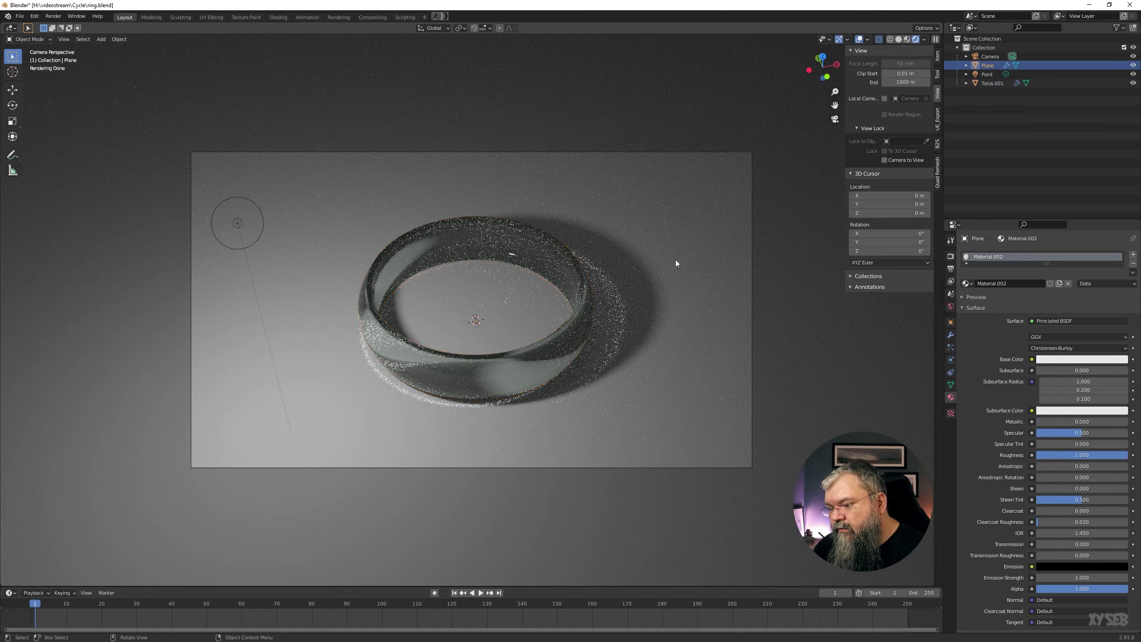
pyautogui.press('F12')
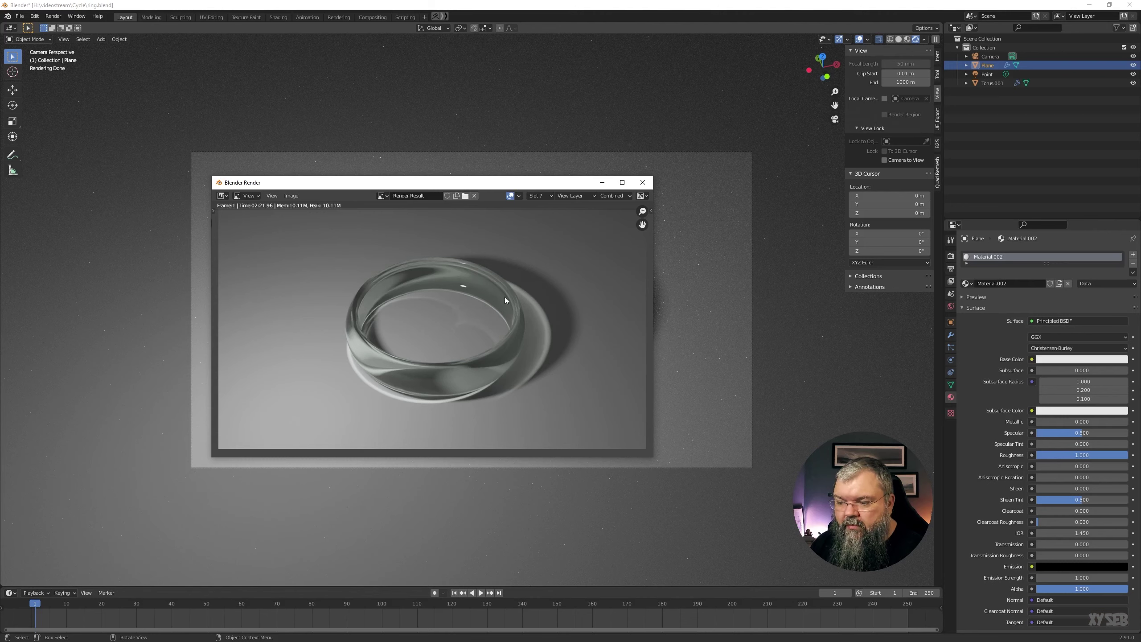
# Step: Zoom into the ring render and pan along its edge to inspect the caustics
pyautogui.scroll(1, 534, 394)
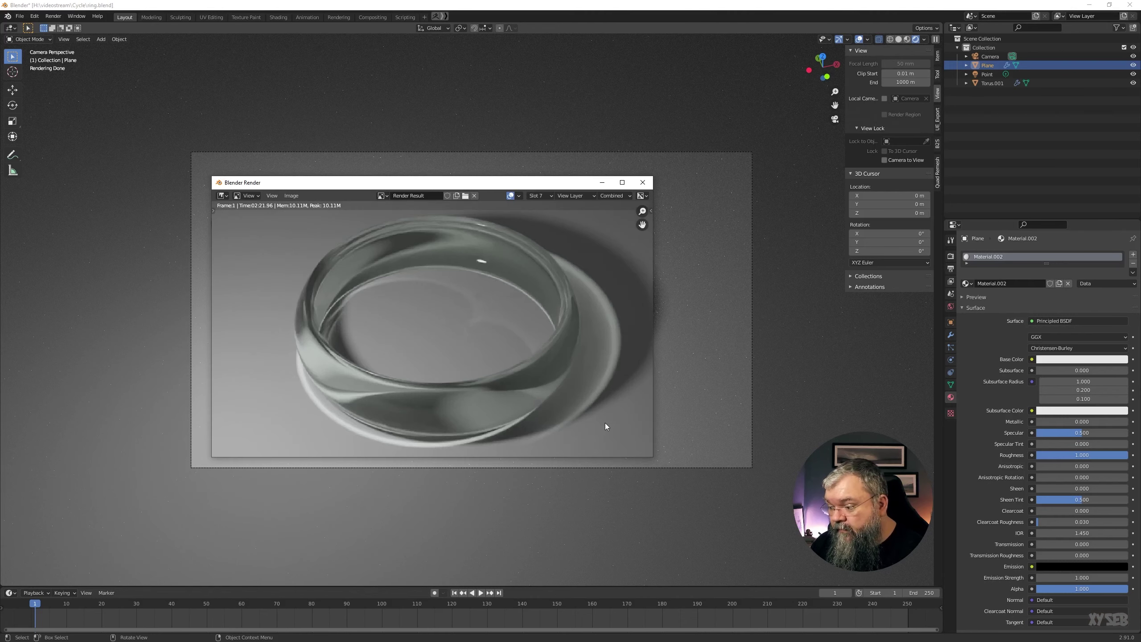
pyautogui.scroll(2, 605, 423)
pyautogui.scroll(2, 453, 338)
pyautogui.moveTo(454, 341); pyautogui.dragTo(500, 395, button='middle')
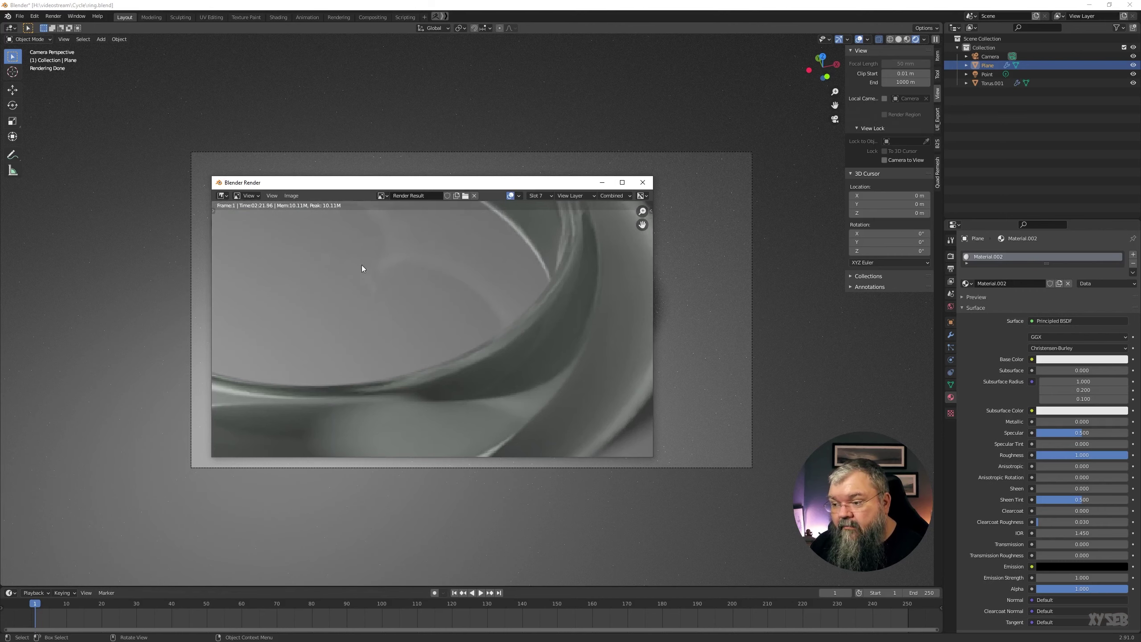
pyautogui.moveTo(362, 266); pyautogui.dragTo(413, 326, button='middle')
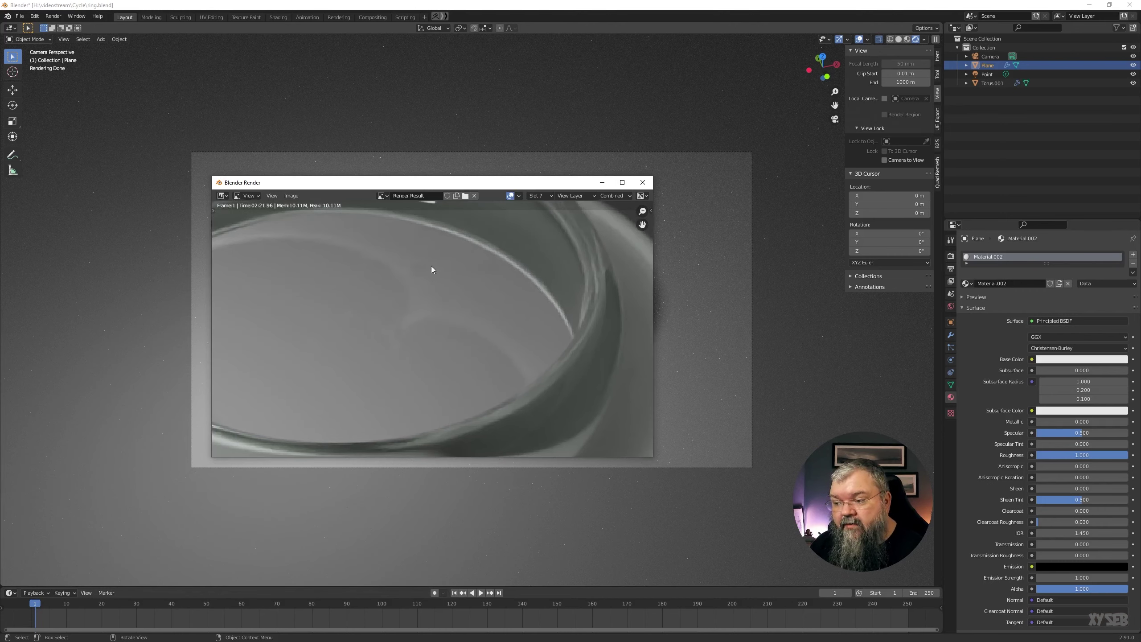
# Step: Zoom back out, reposition and enlarge the render window, then show Render Properties
pyautogui.scroll(-2, 474, 348)
pyautogui.scroll(-1, 472, 349)
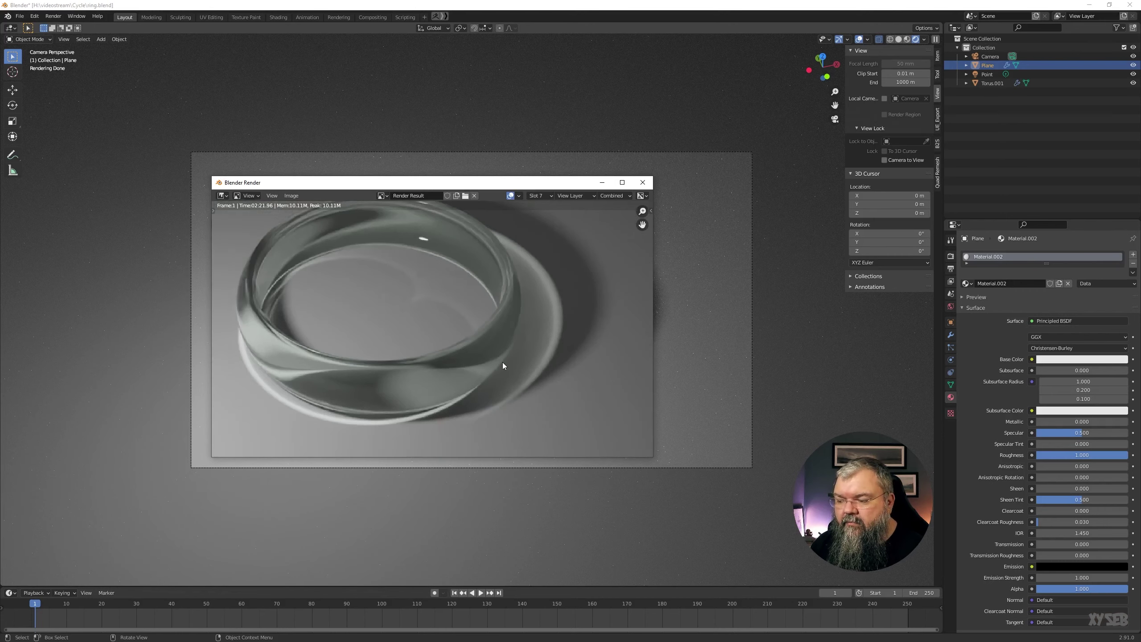
pyautogui.scroll(-1, 503, 363)
pyautogui.scroll(-1, 386, 292)
pyautogui.moveTo(424, 307); pyautogui.dragTo(445, 324, button='middle')
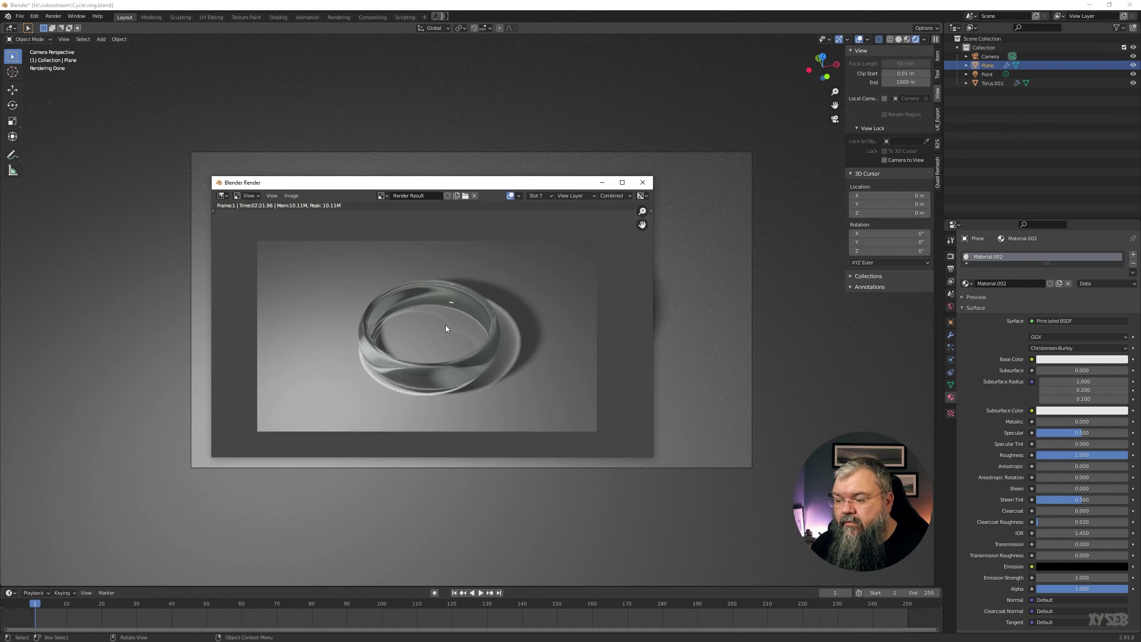
pyautogui.scroll(1, 446, 325)
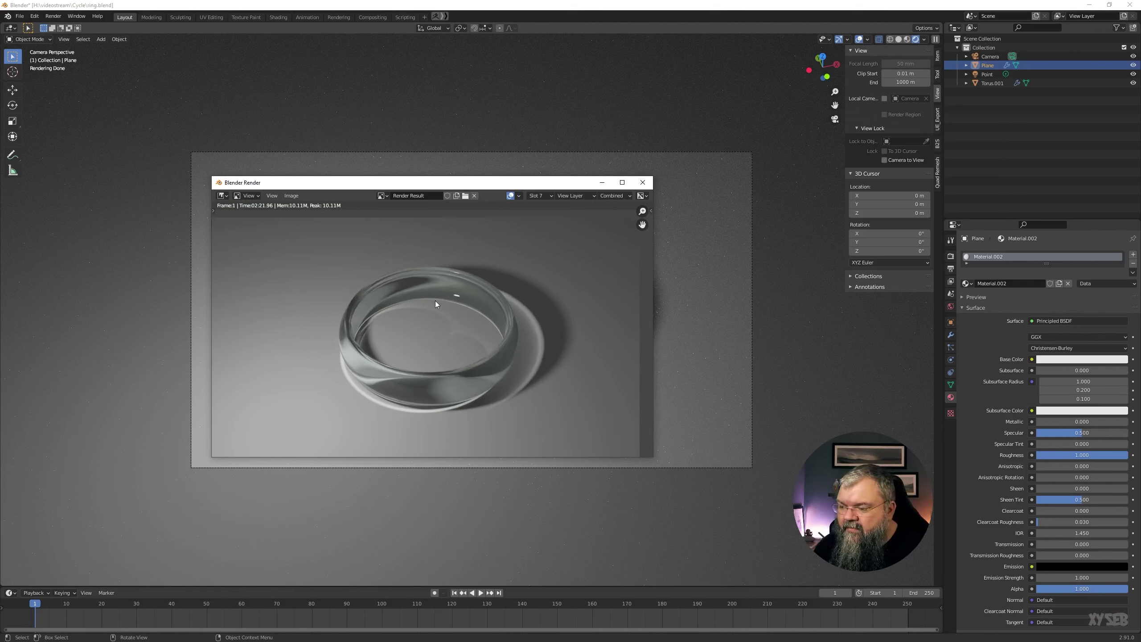
pyautogui.moveTo(435, 301); pyautogui.dragTo(443, 299, button='middle')
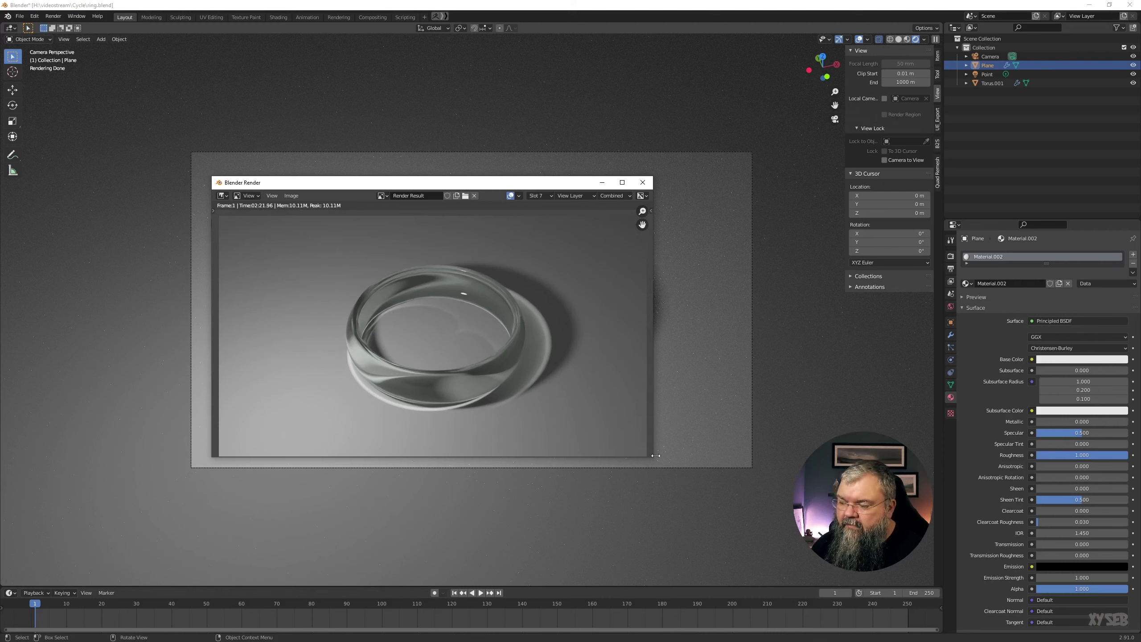
pyautogui.moveTo(652, 459); pyautogui.dragTo(695, 500)
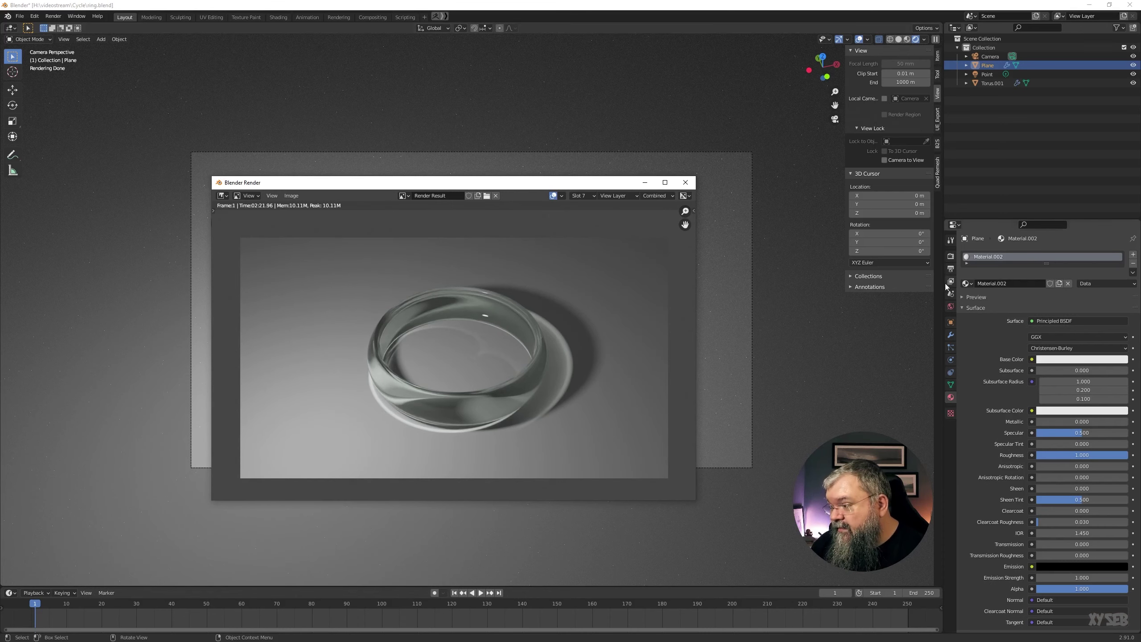
pyautogui.click(950, 268)
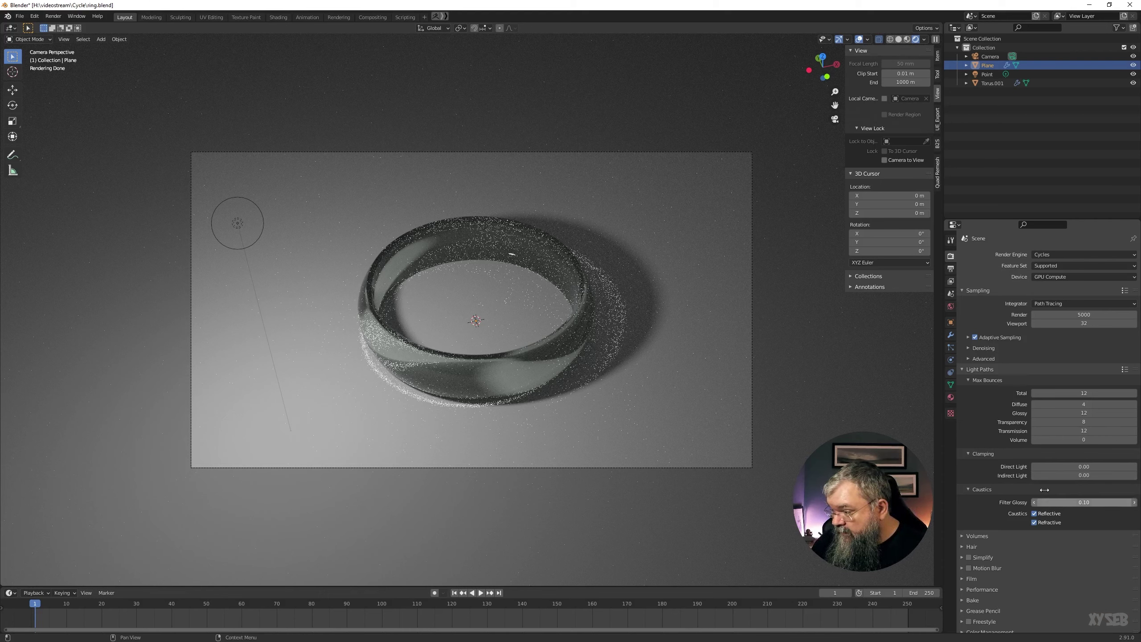
# Step: Show the Volumes step settings and save the ring scene
pyautogui.click(983, 369)
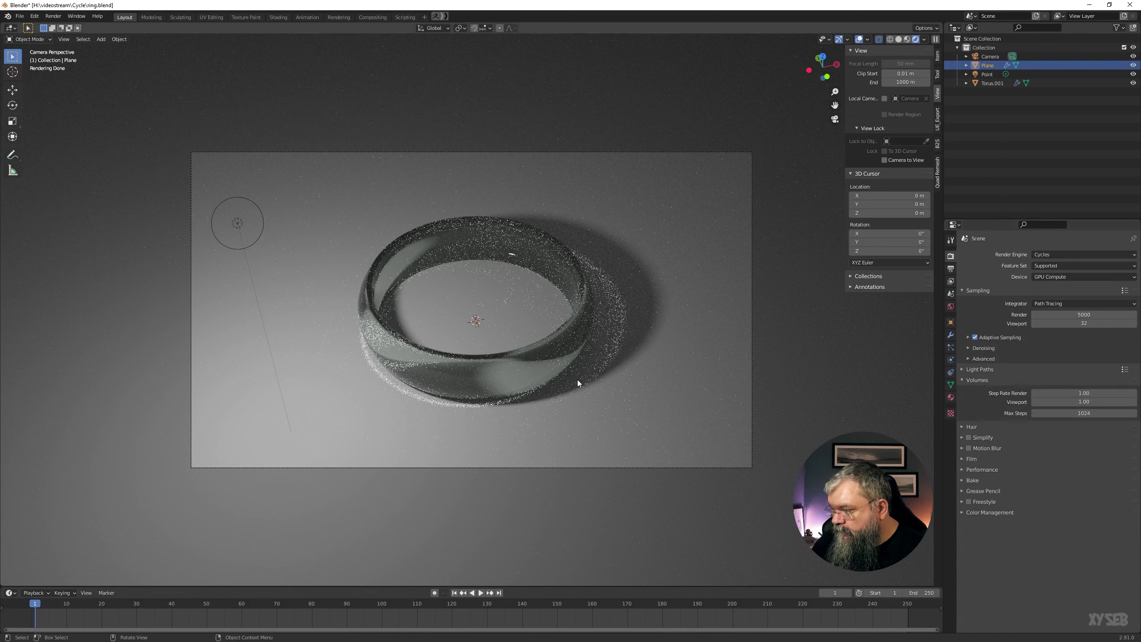
pyautogui.hotkey('ctrl', 's')
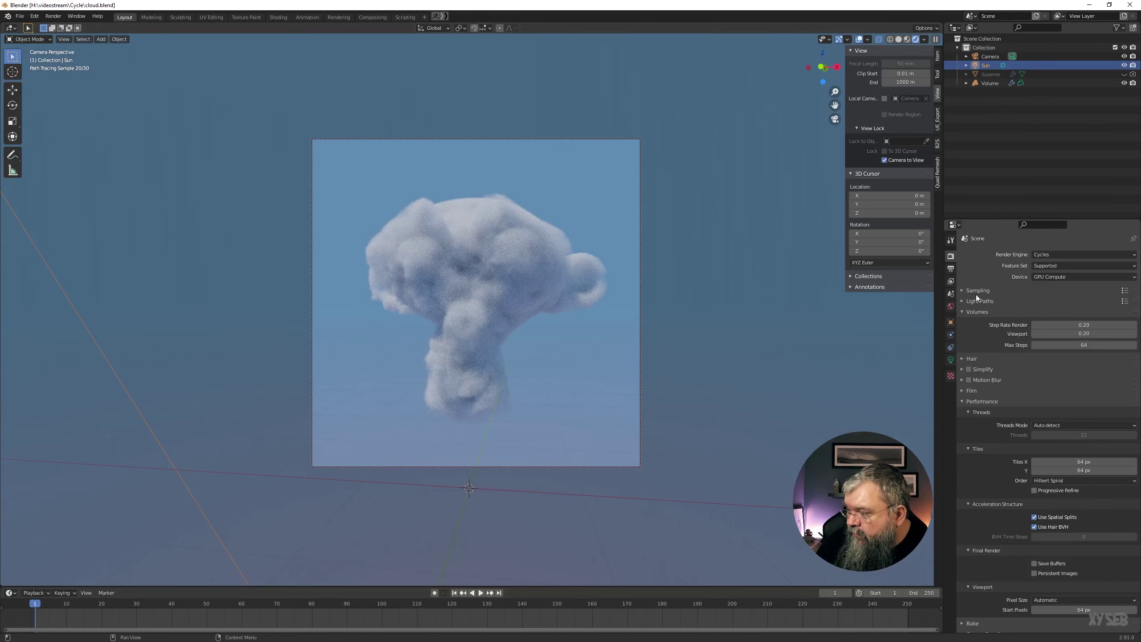
# Step: Set Step Rate Render to 1, and reset the viewport step rate and Max Steps to defaults
pyautogui.click(982, 403)
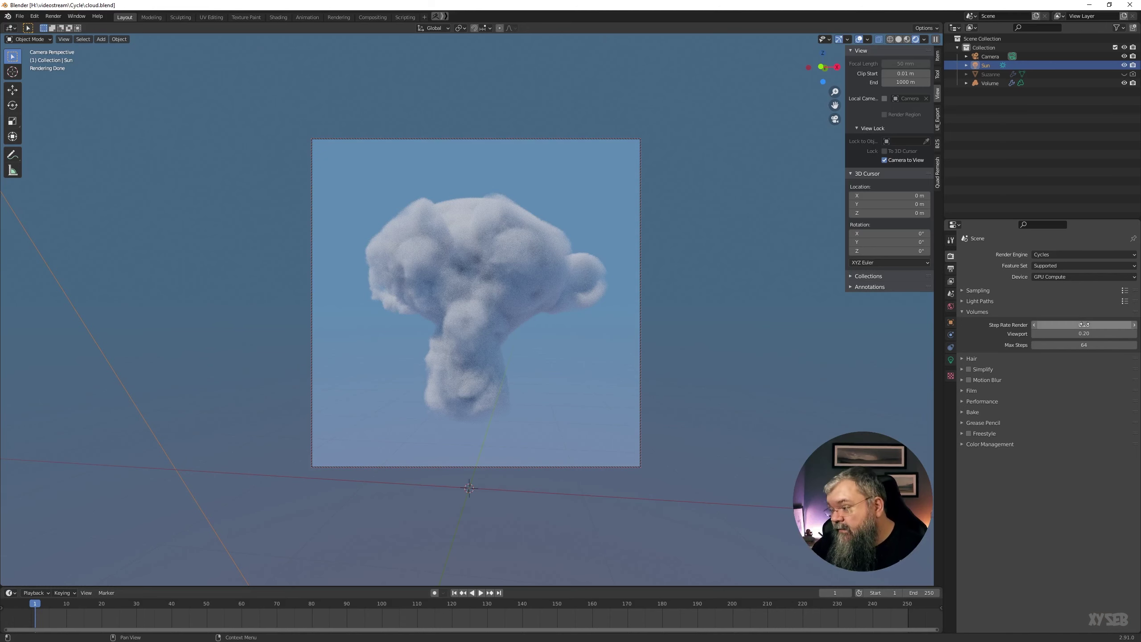
pyautogui.click(1087, 325)
pyautogui.write('1')
pyautogui.press('Return')
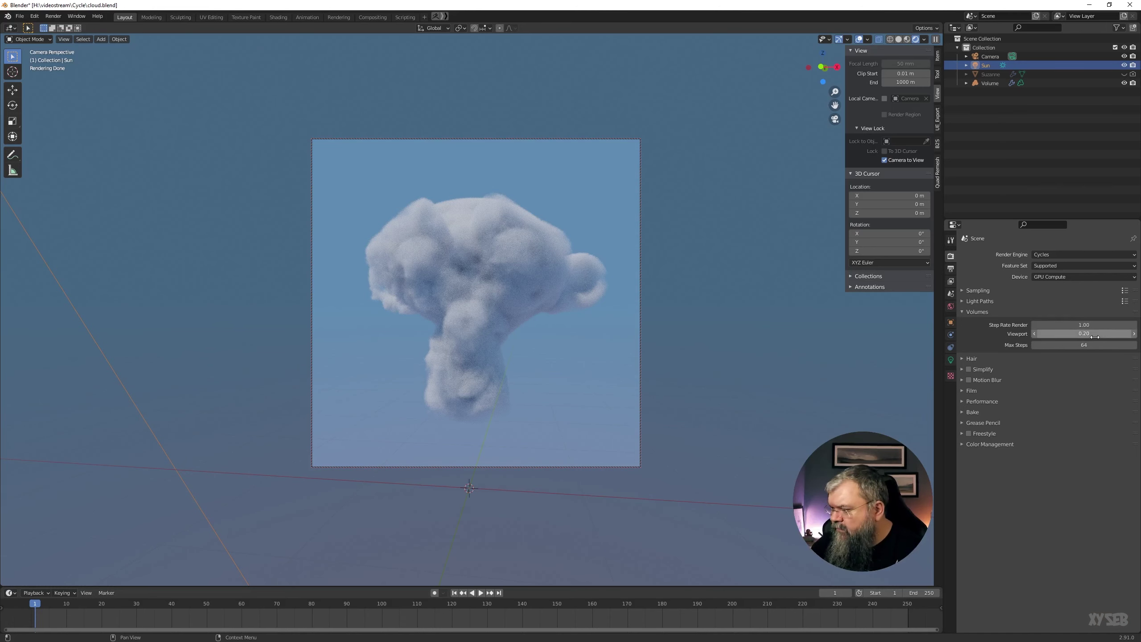
pyautogui.rightClick(1076, 328)
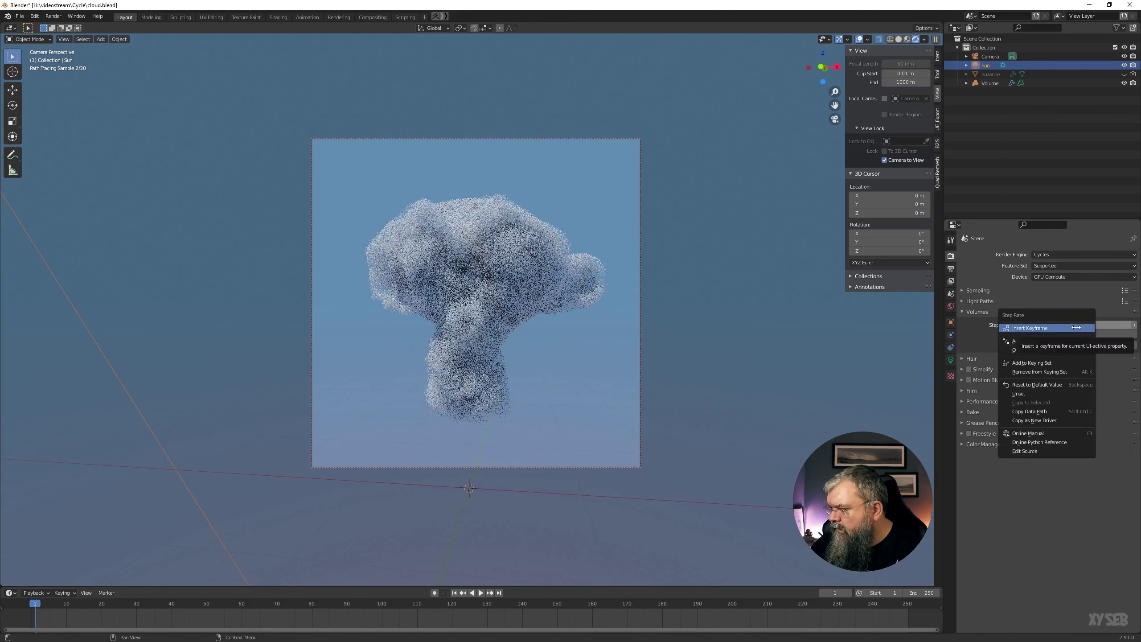
pyautogui.click(1056, 384)
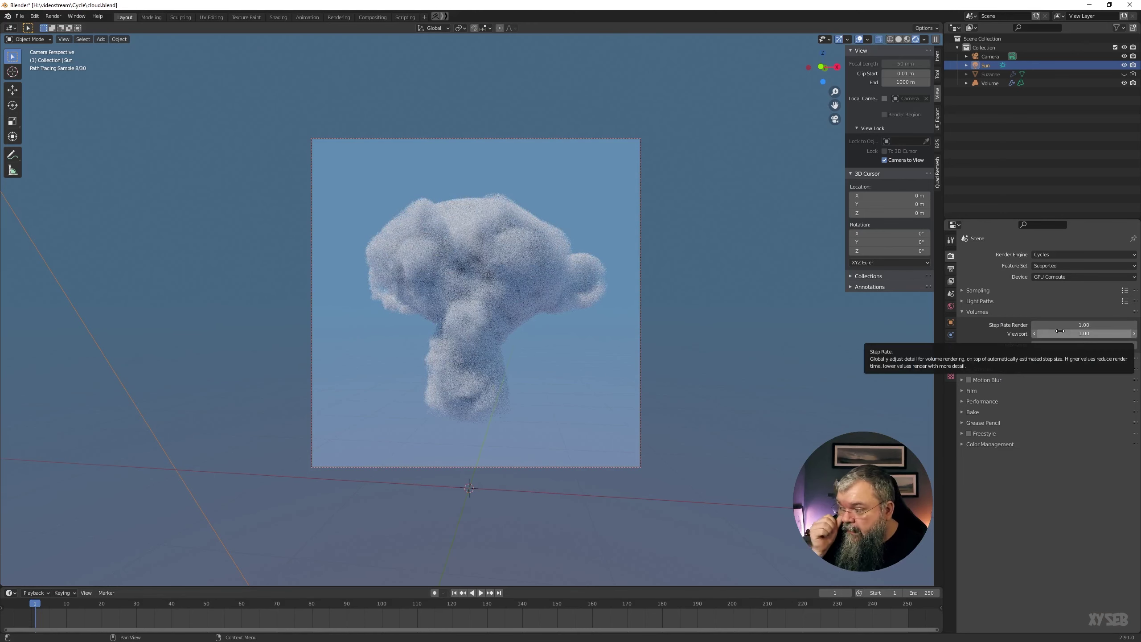
pyautogui.rightClick(1047, 344)
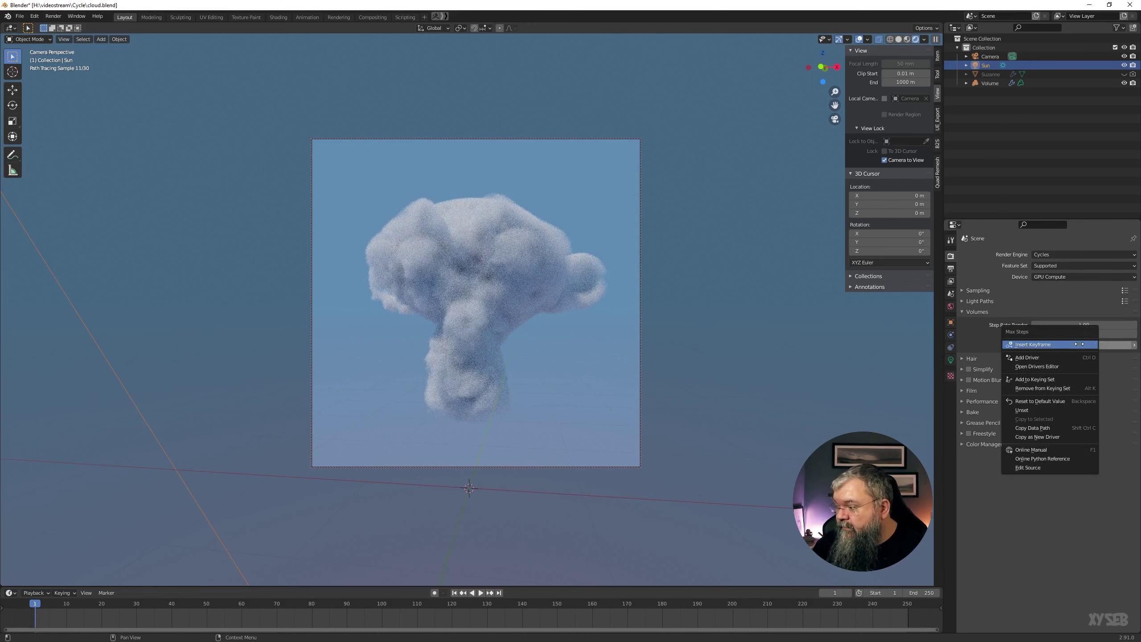
pyautogui.click(1048, 400)
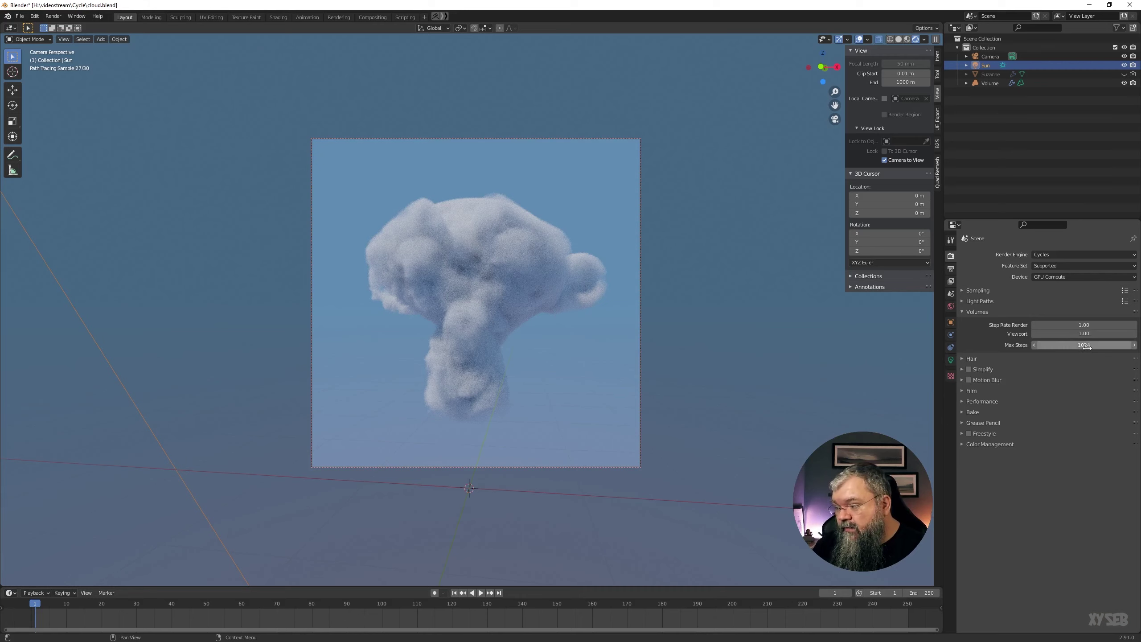
# Step: Set render and viewport step rates to 10, then split a new editor area off the 3D view
pyautogui.click(1086, 324)
pyautogui.write('10')
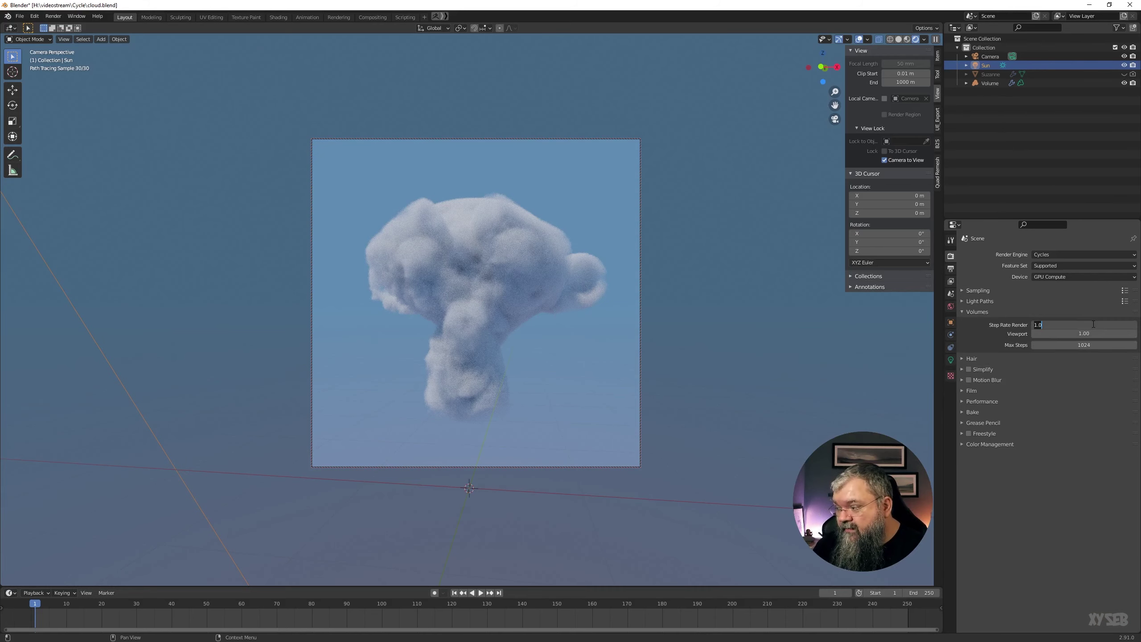
pyautogui.press('Return')
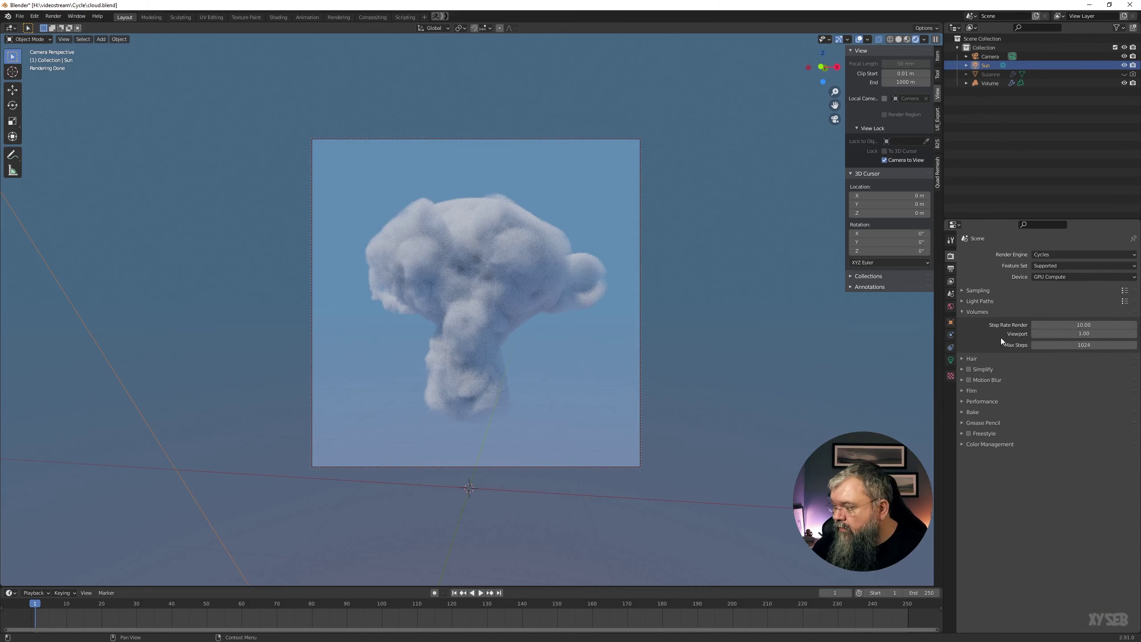
pyautogui.click(1095, 338)
pyautogui.write('10')
pyautogui.press('Return')
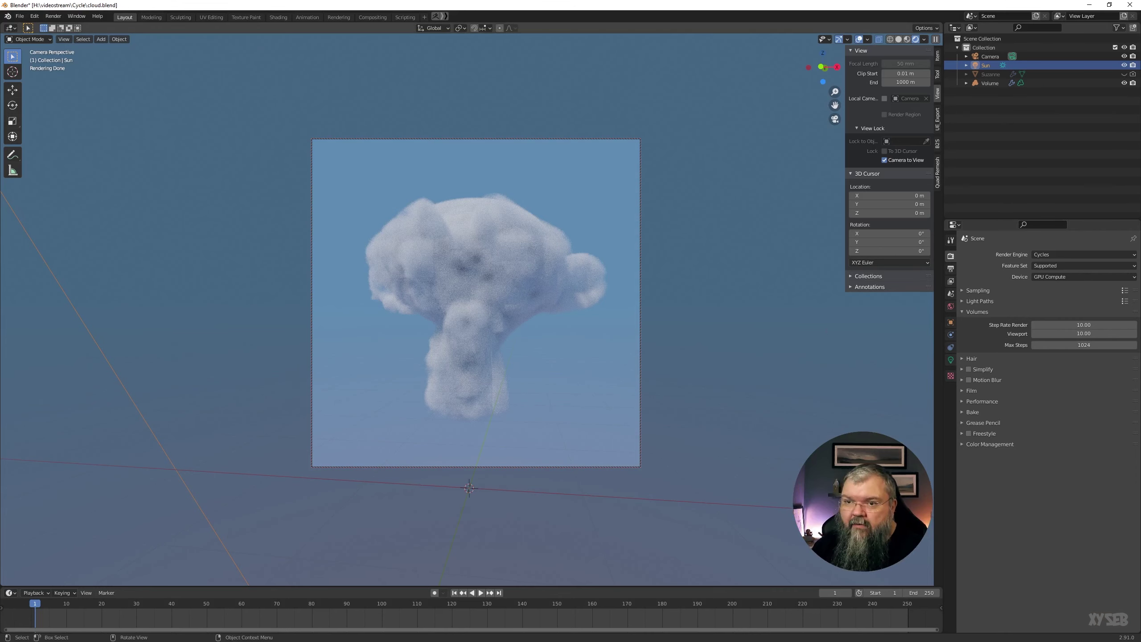
pyautogui.moveTo(4, 25); pyautogui.dragTo(407, 180)
pyautogui.click(9, 29)
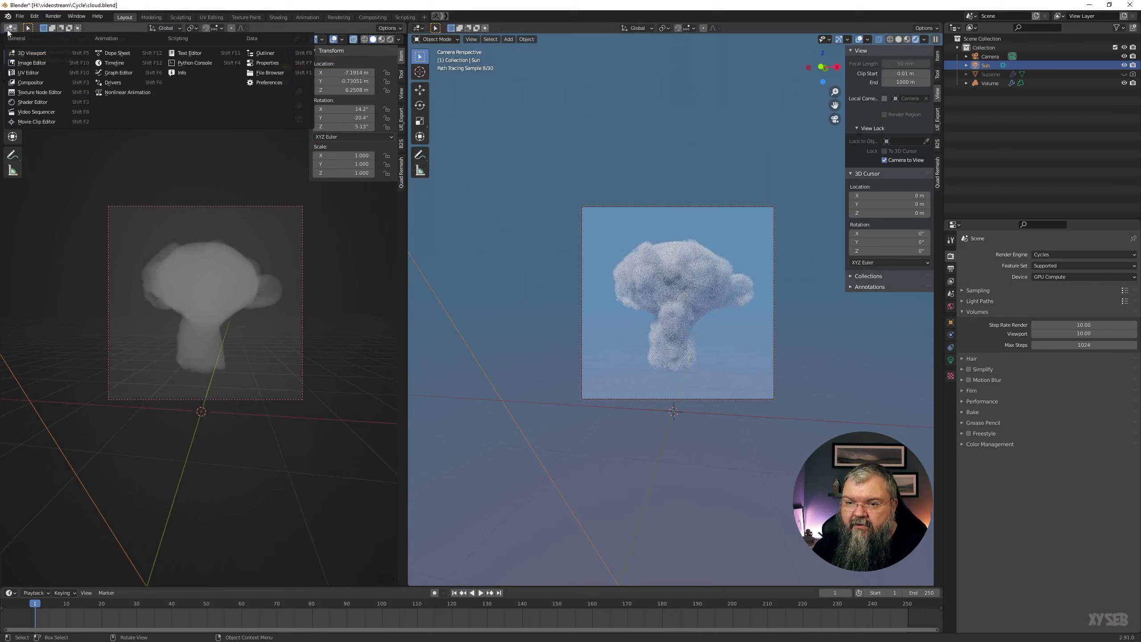
# Step: Show the cloud's shader nodes and disconnect the Multiply output from volume Density
pyautogui.click(29, 102)
pyautogui.click(640, 333)
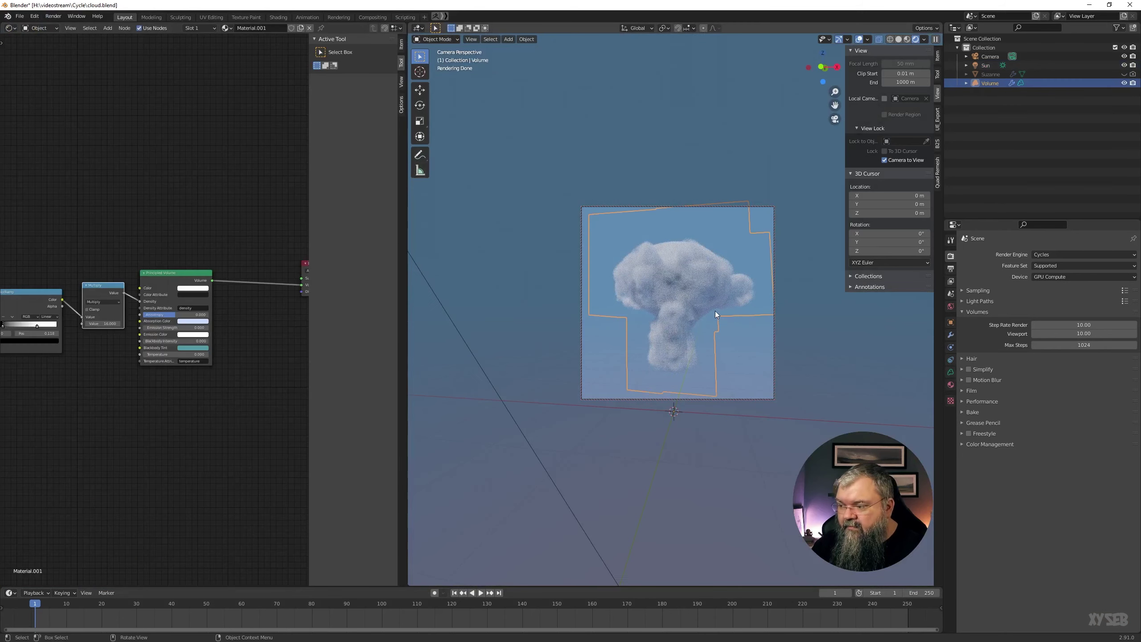
pyautogui.moveTo(107, 221); pyautogui.dragTo(210, 198, button='middle')
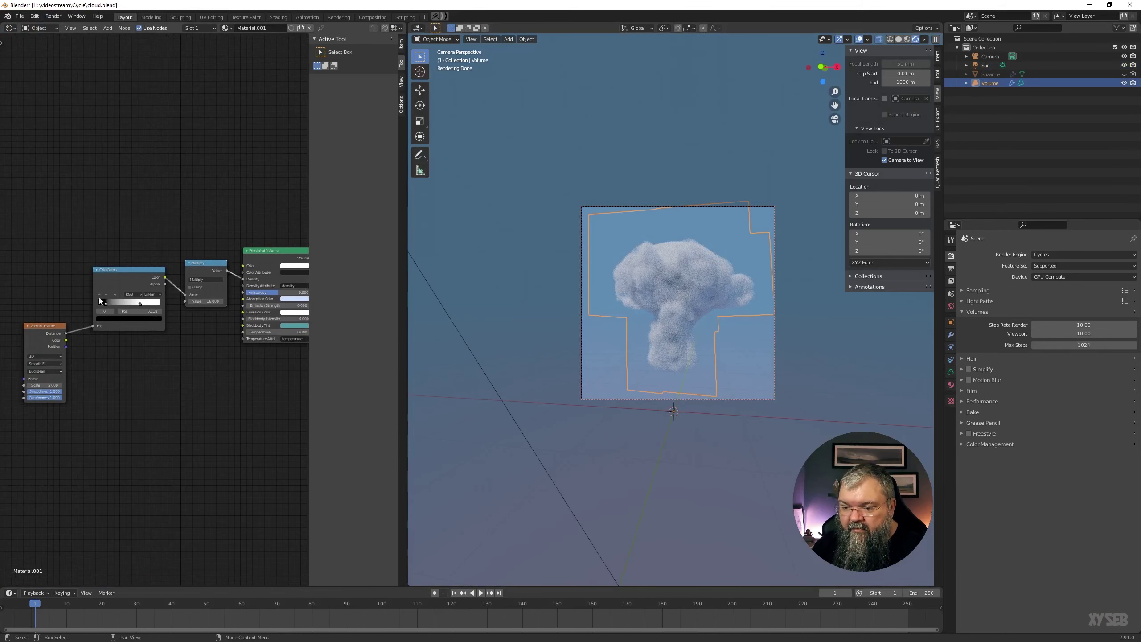
pyautogui.moveTo(196, 318); pyautogui.dragTo(89, 331, button='middle')
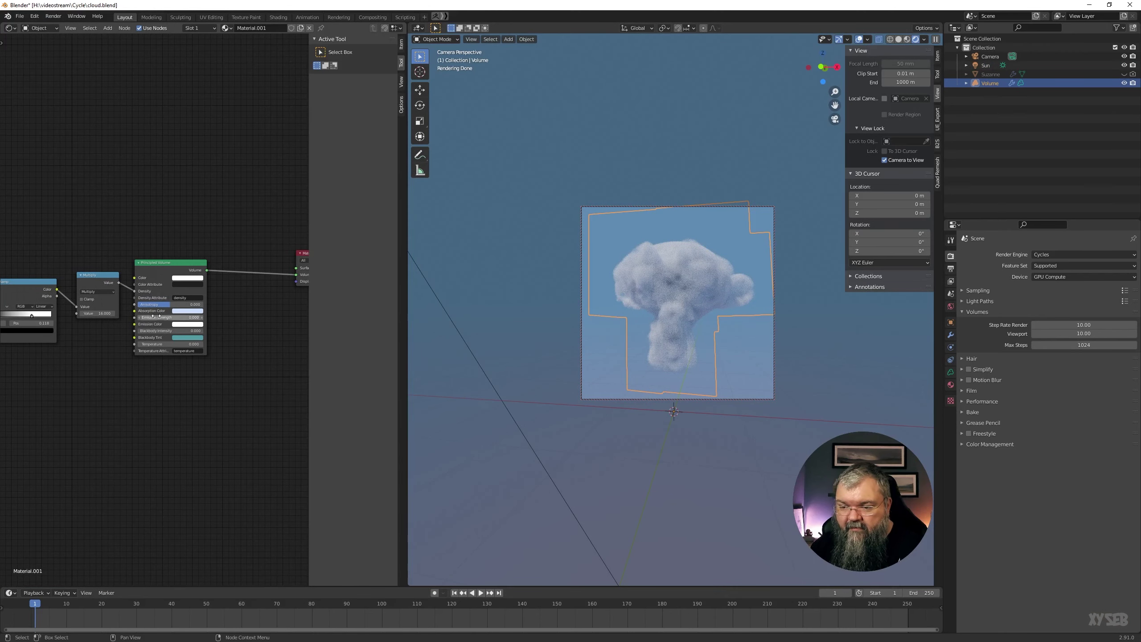
pyautogui.moveTo(135, 293); pyautogui.dragTo(127, 294)
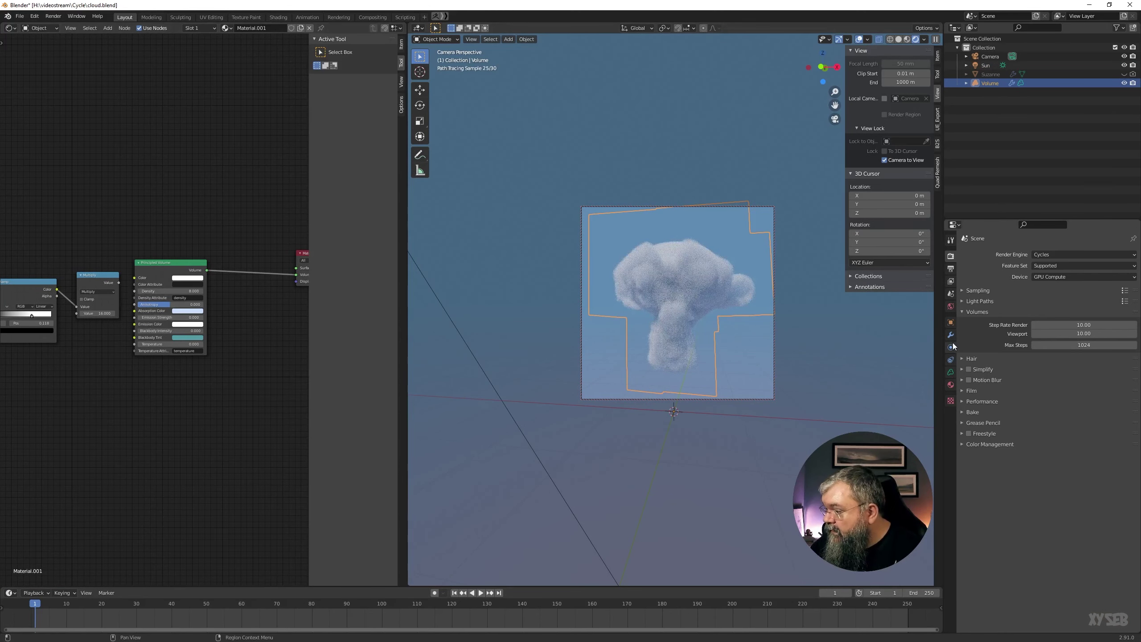
# Step: Hide the Volume Displace modifier in the viewport, then briefly reveal and re-hide Suzanne
pyautogui.click(952, 374)
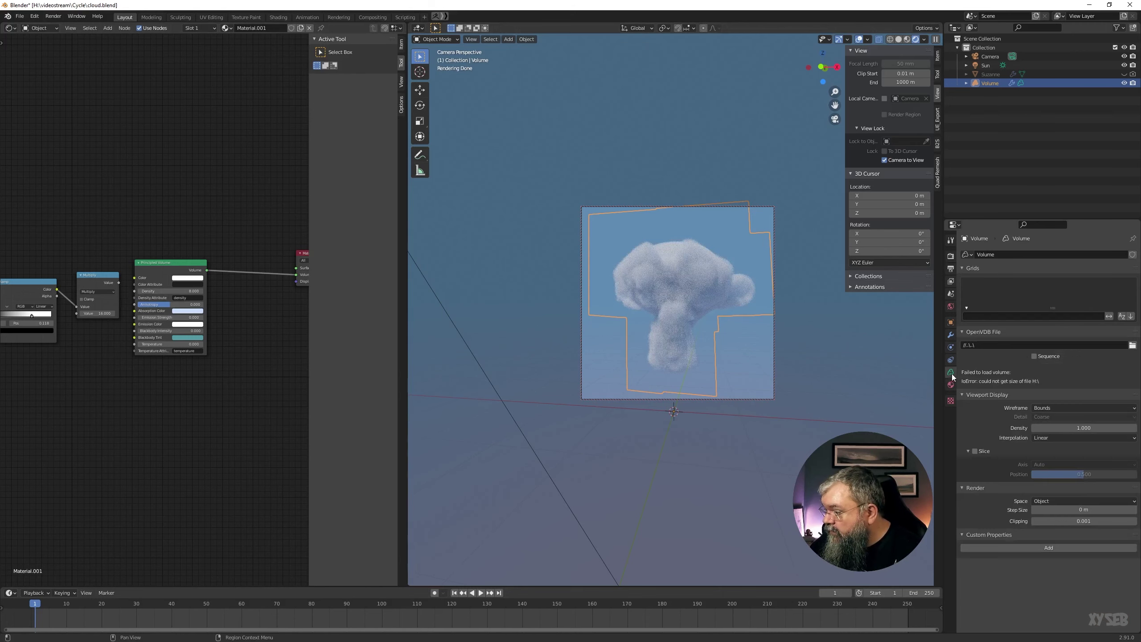
pyautogui.click(951, 336)
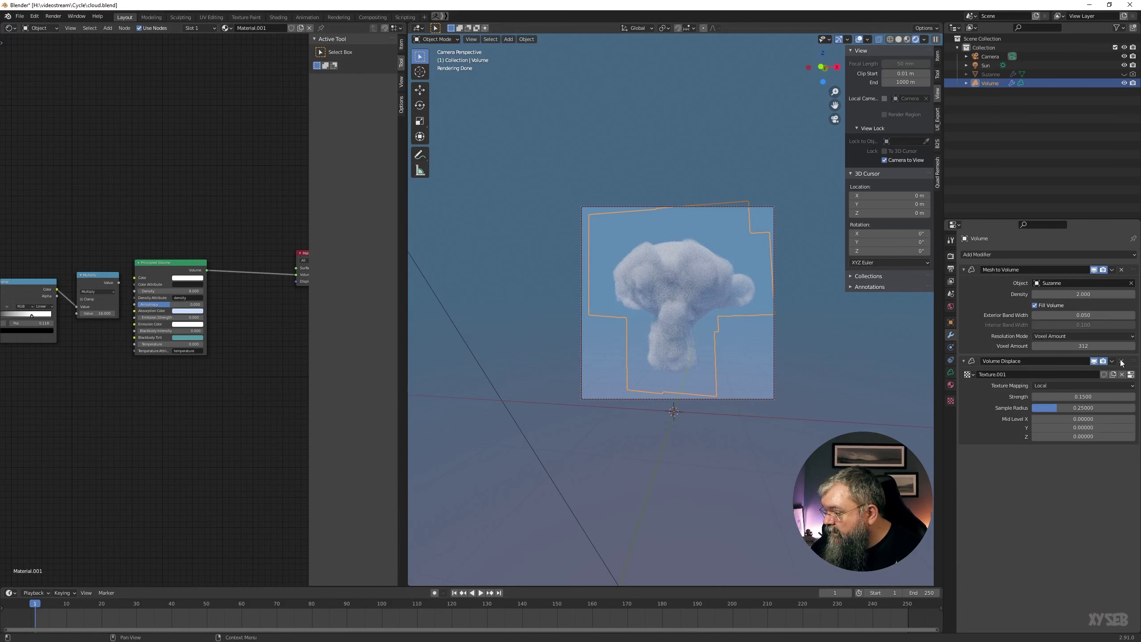
pyautogui.click(1095, 361)
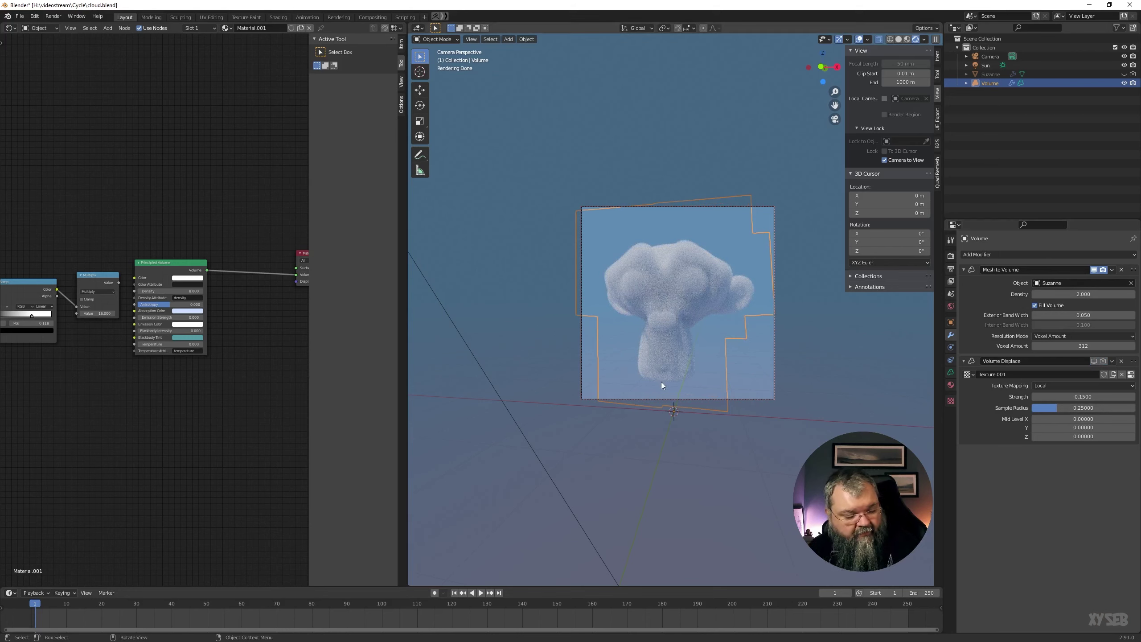
pyautogui.hotkey('shift', 'a')
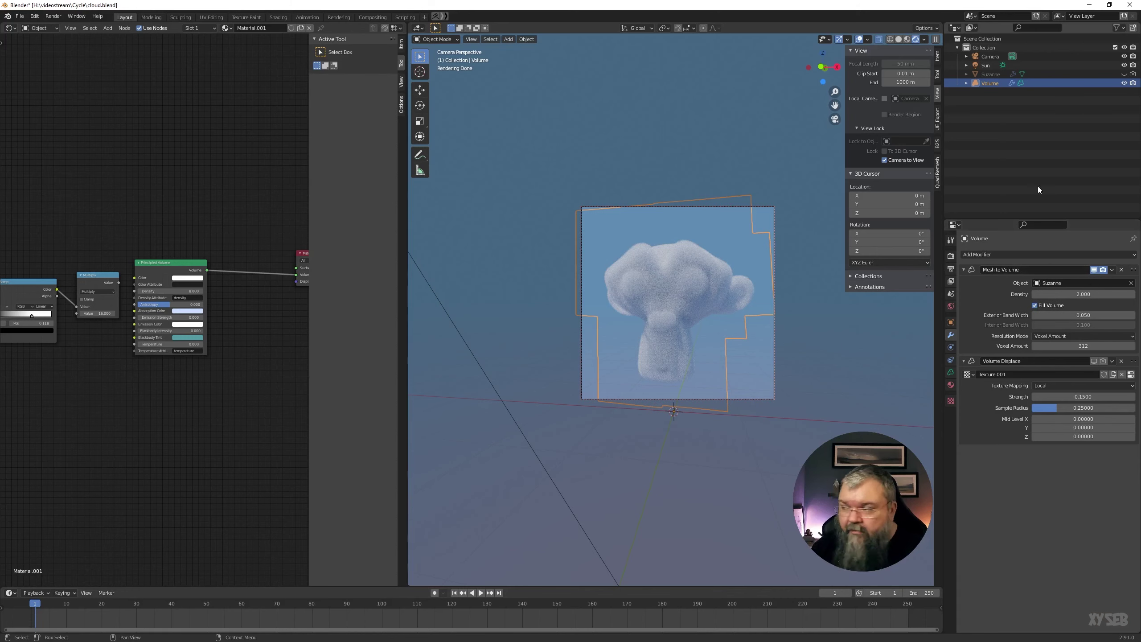
pyautogui.click(1124, 74)
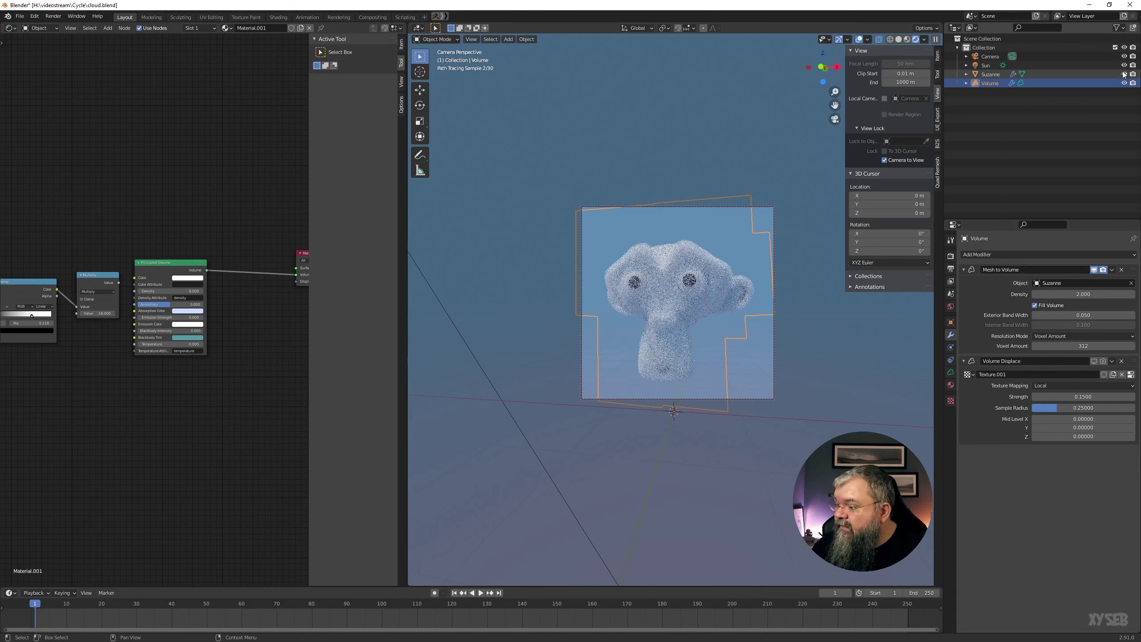
pyautogui.click(1124, 74)
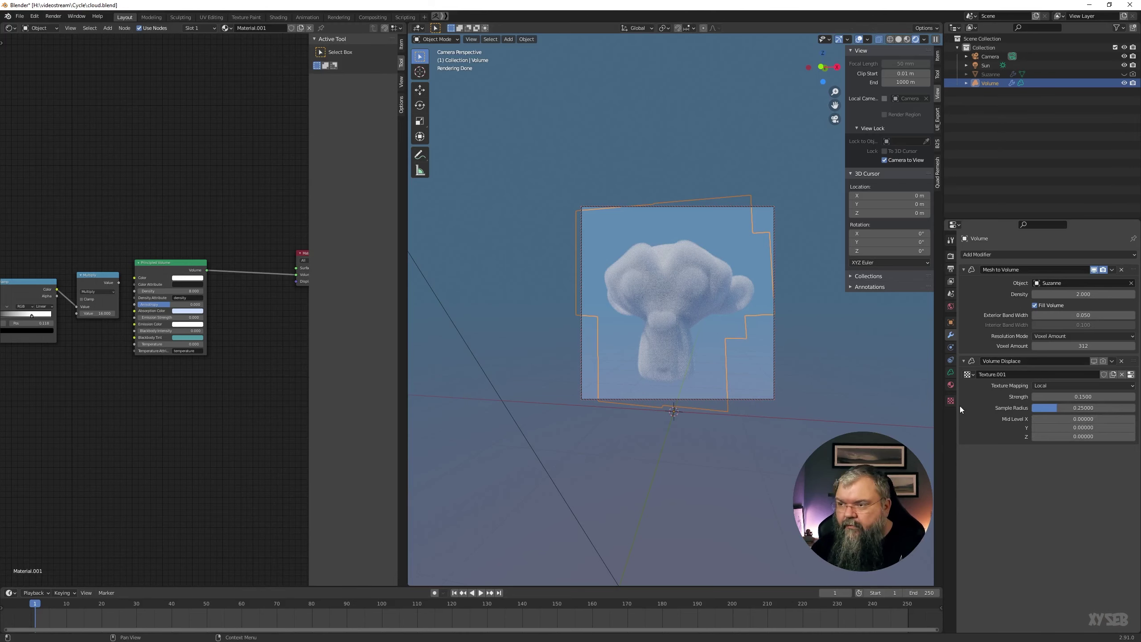
# Step: Maximize the 3D view and lower the volume Max Steps from 1024 to 2
pyautogui.hotkey('ctrl', 'space')
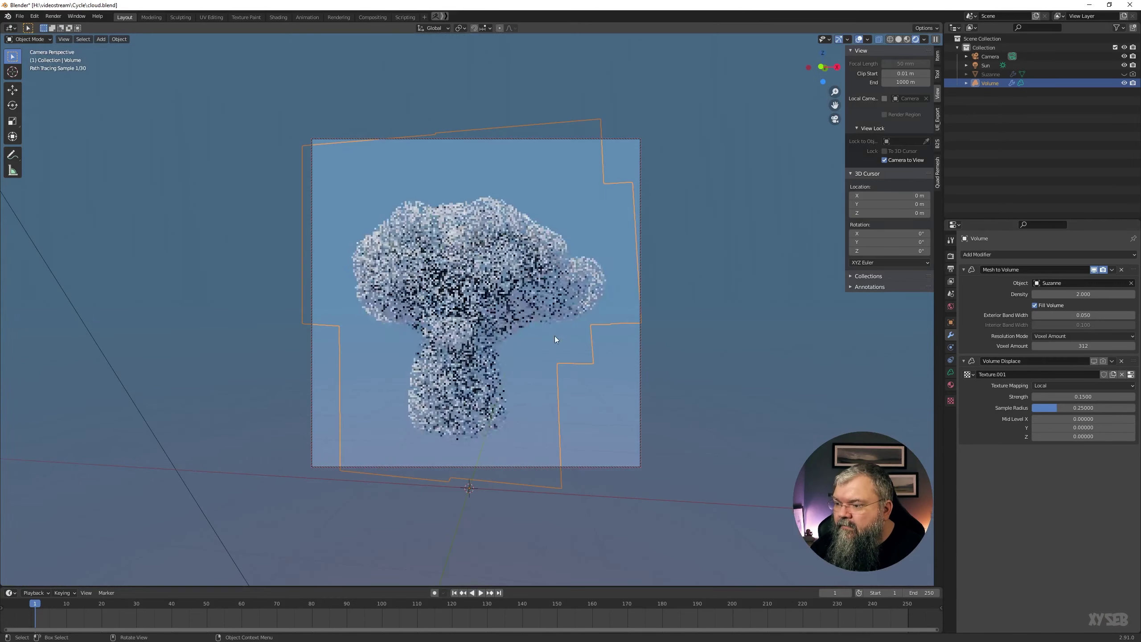
pyautogui.scroll(2, 532, 340)
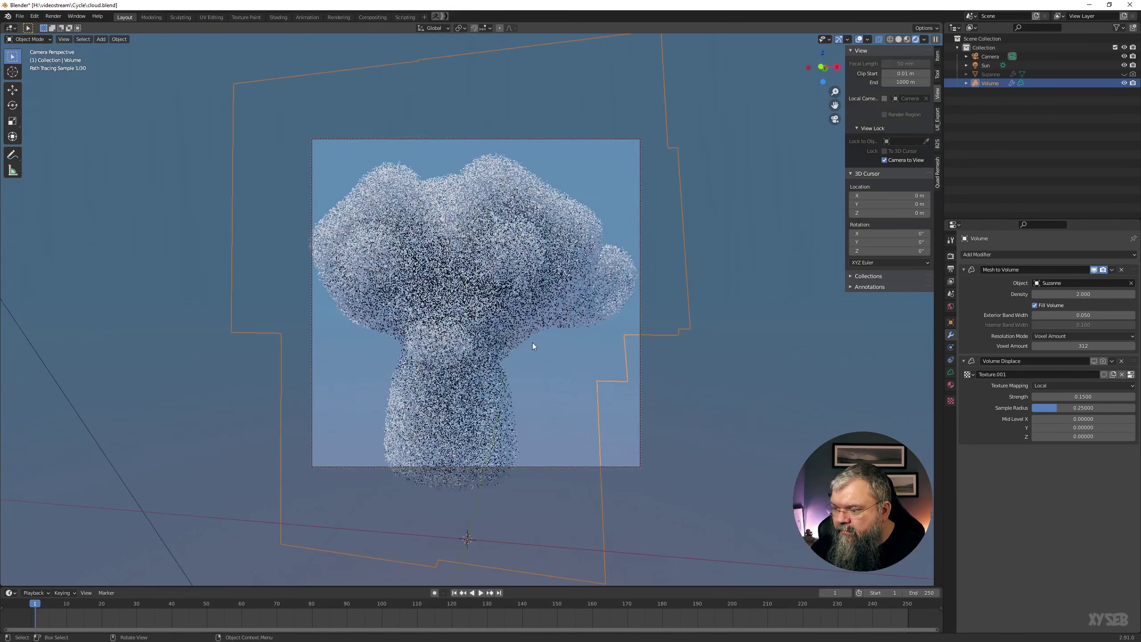
pyautogui.scroll(-2, 552, 352)
pyautogui.click(908, 160)
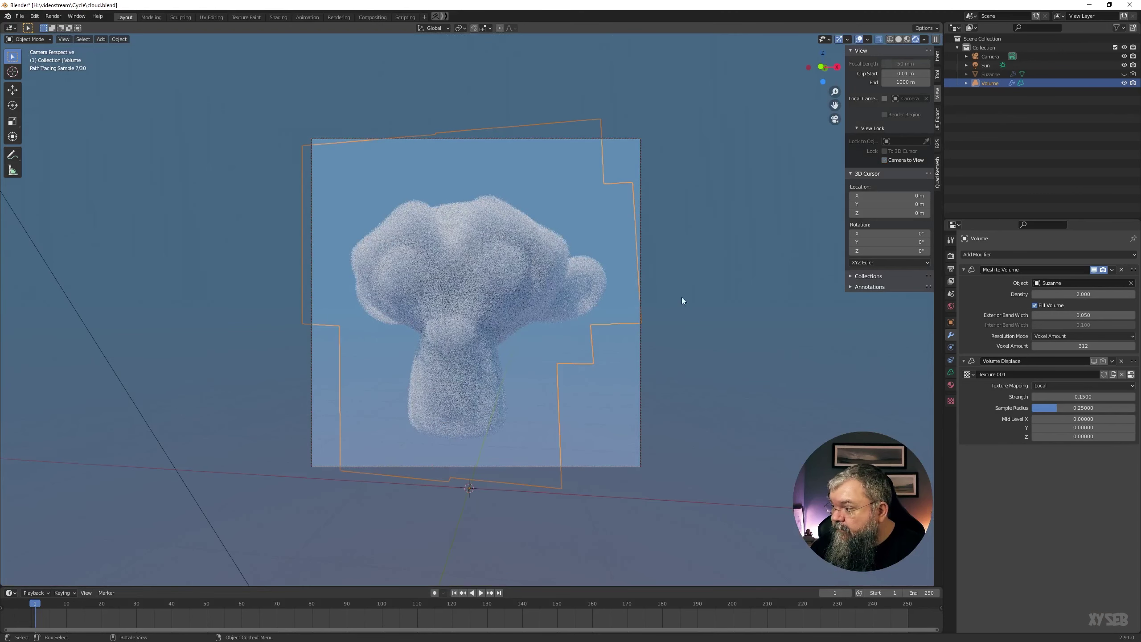
pyautogui.scroll(1, 653, 314)
pyautogui.scroll(1, 656, 314)
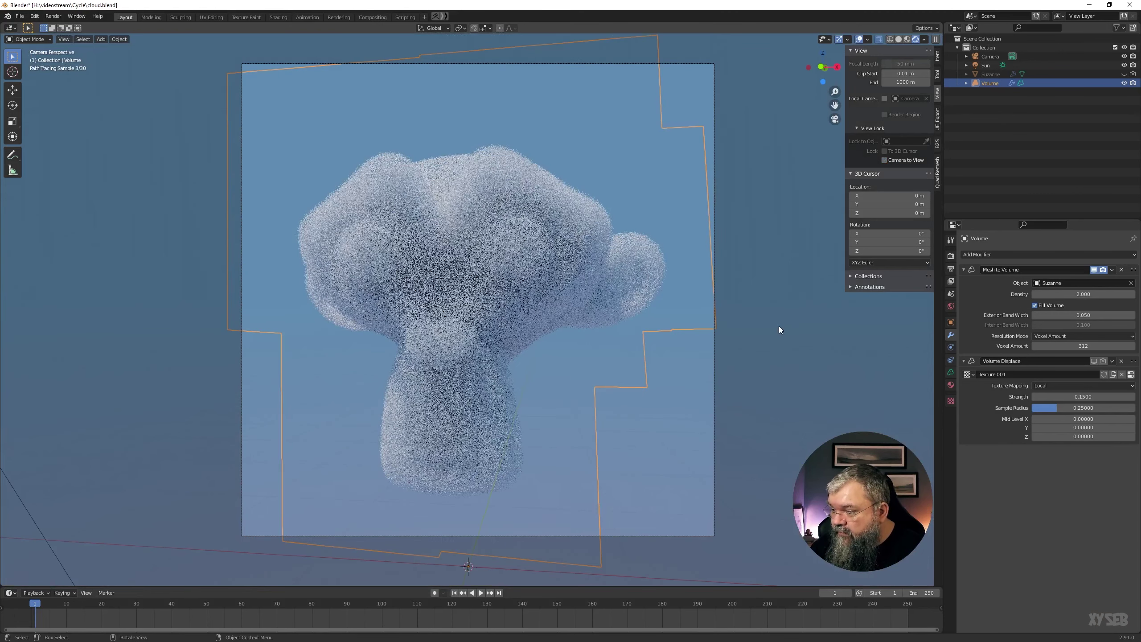
pyautogui.click(951, 256)
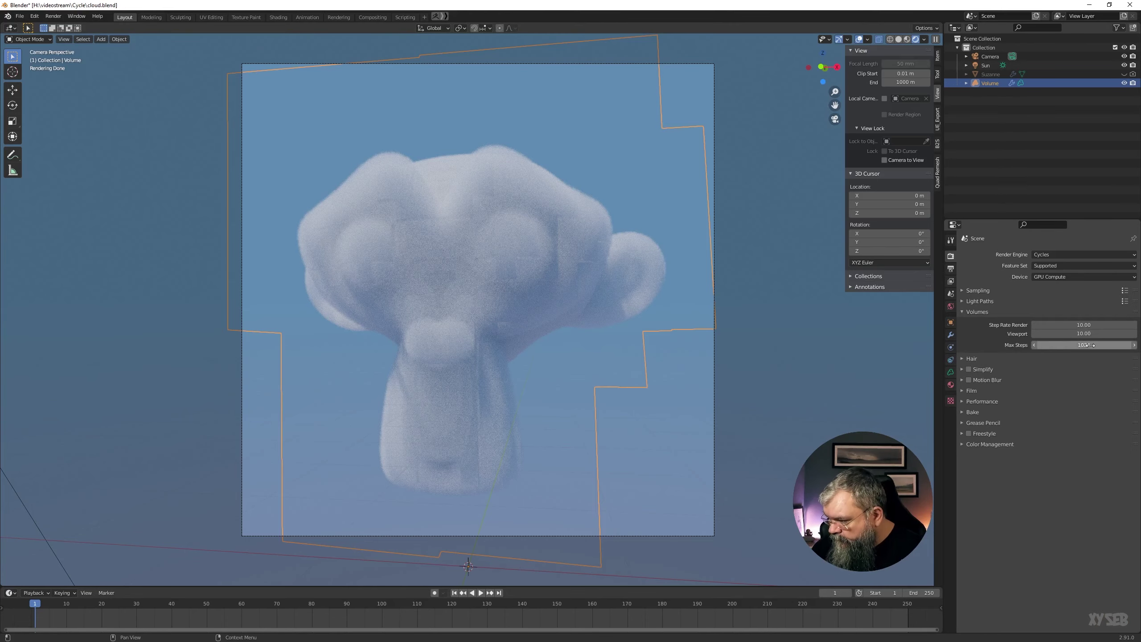
pyautogui.moveTo(1096, 350); pyautogui.dragTo(1069, 351)
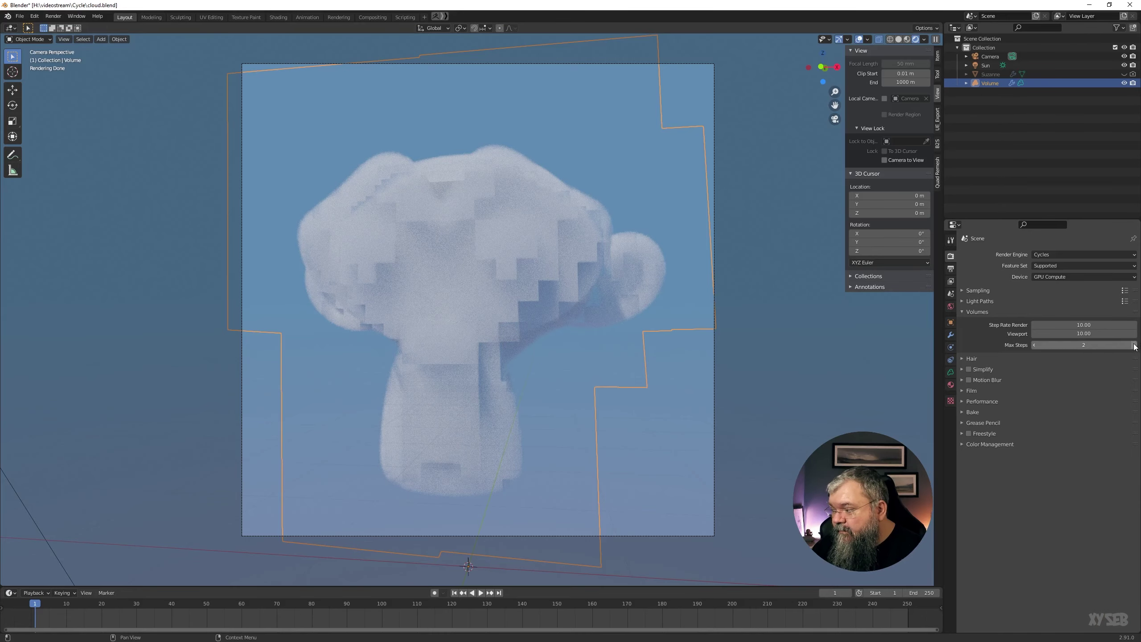
# Step: Try Max Steps values 3, 4, 41, 277, 2 and 40 with a viewport step rate of 2
pyautogui.click(1134, 344)
pyautogui.click(1134, 345)
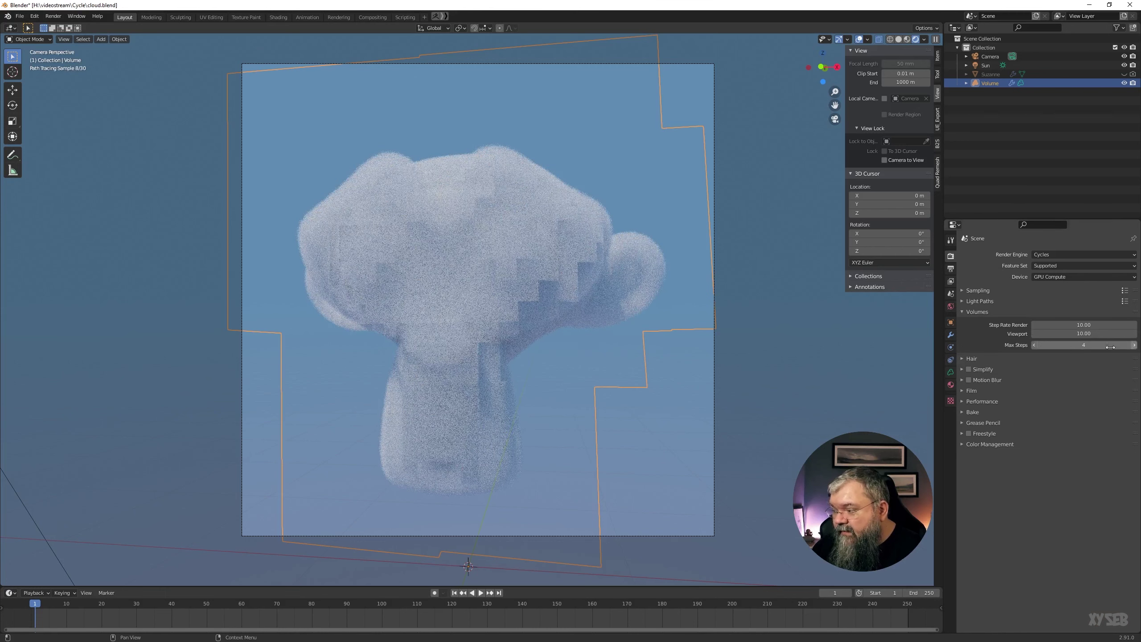
pyautogui.click(1083, 334)
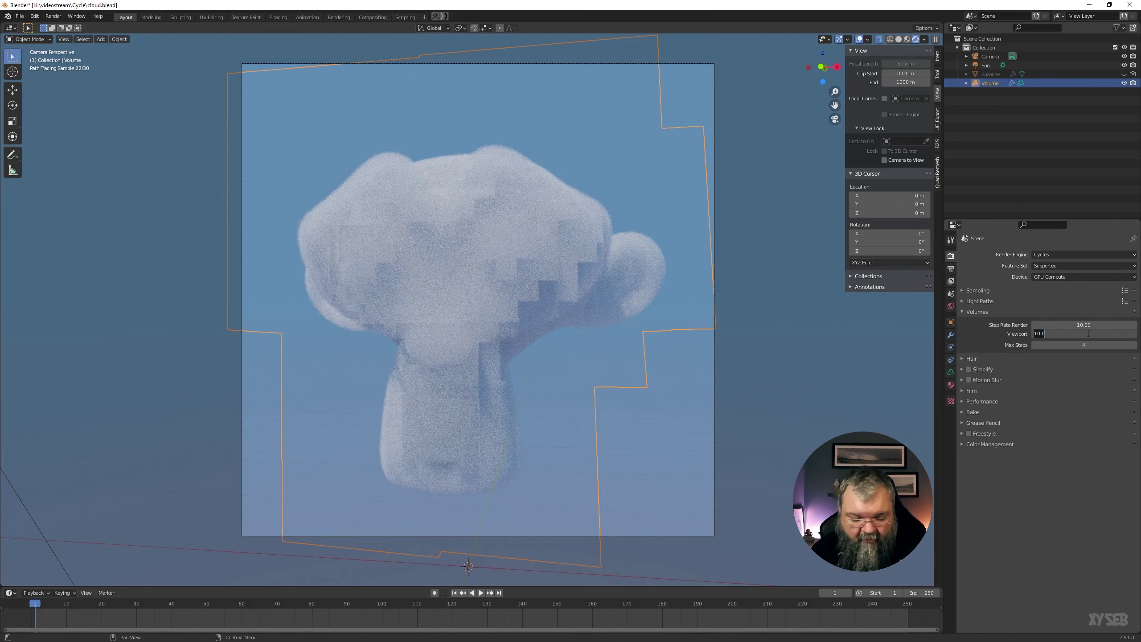
pyautogui.write('2')
pyautogui.press('Return')
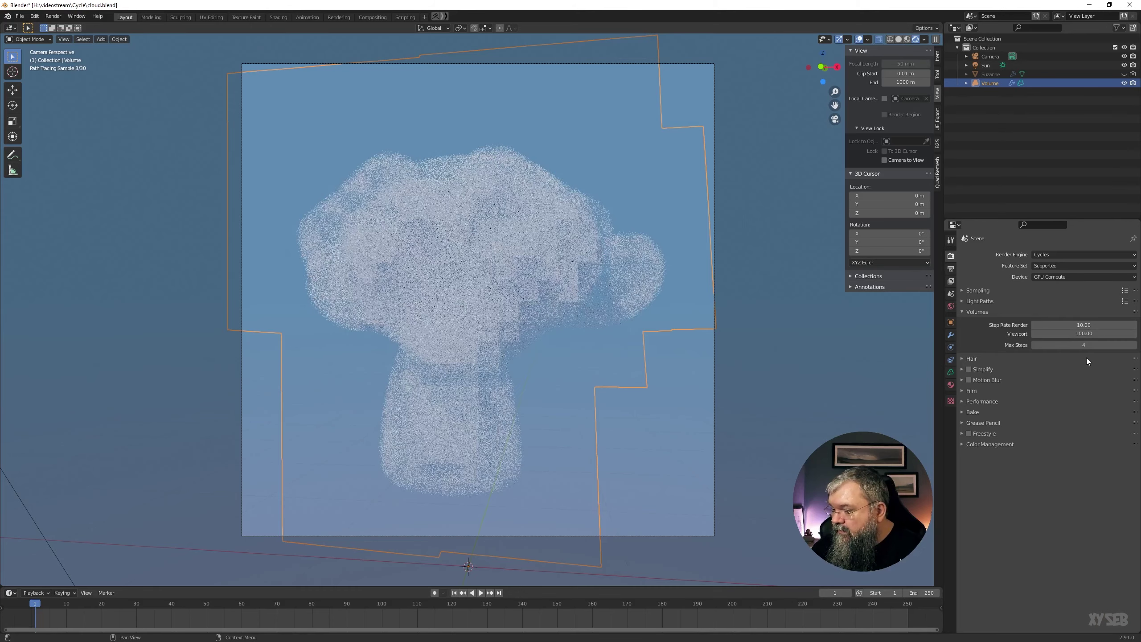
pyautogui.moveTo(1082, 345); pyautogui.dragTo(1114, 344)
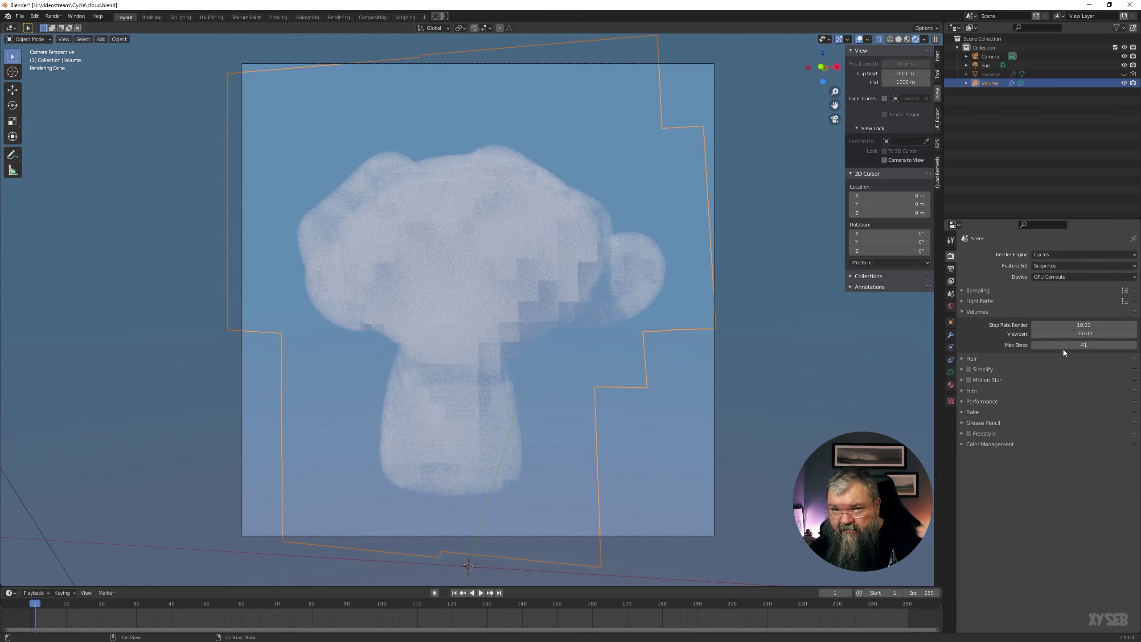
pyautogui.moveTo(1100, 340); pyautogui.dragTo(1132, 340)
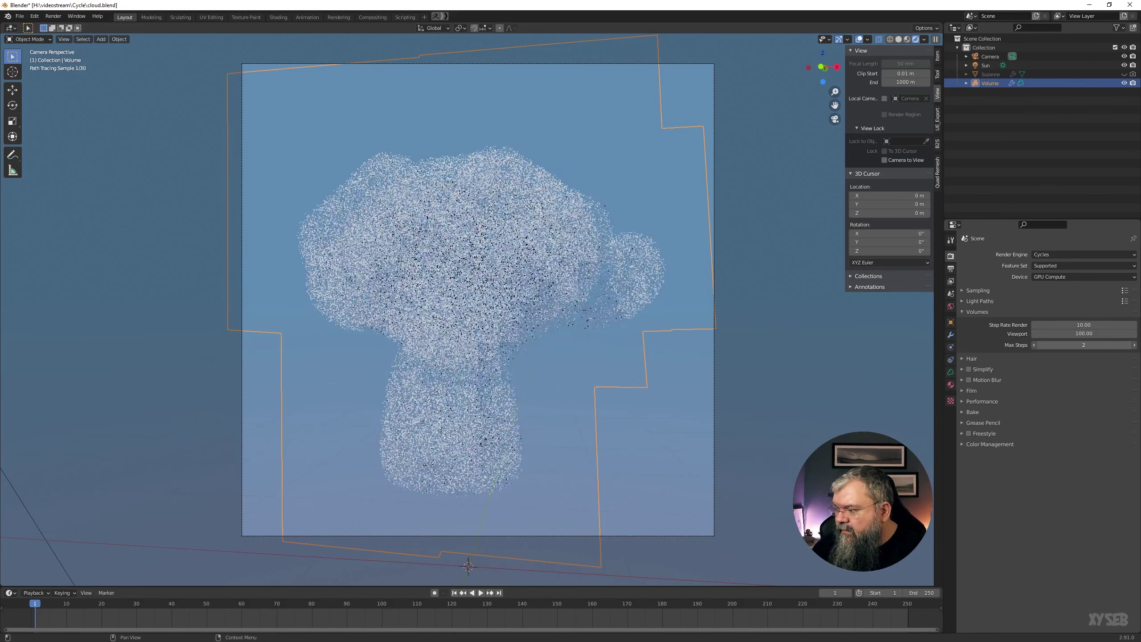
pyautogui.moveTo(1132, 345); pyautogui.dragTo(1074, 354)
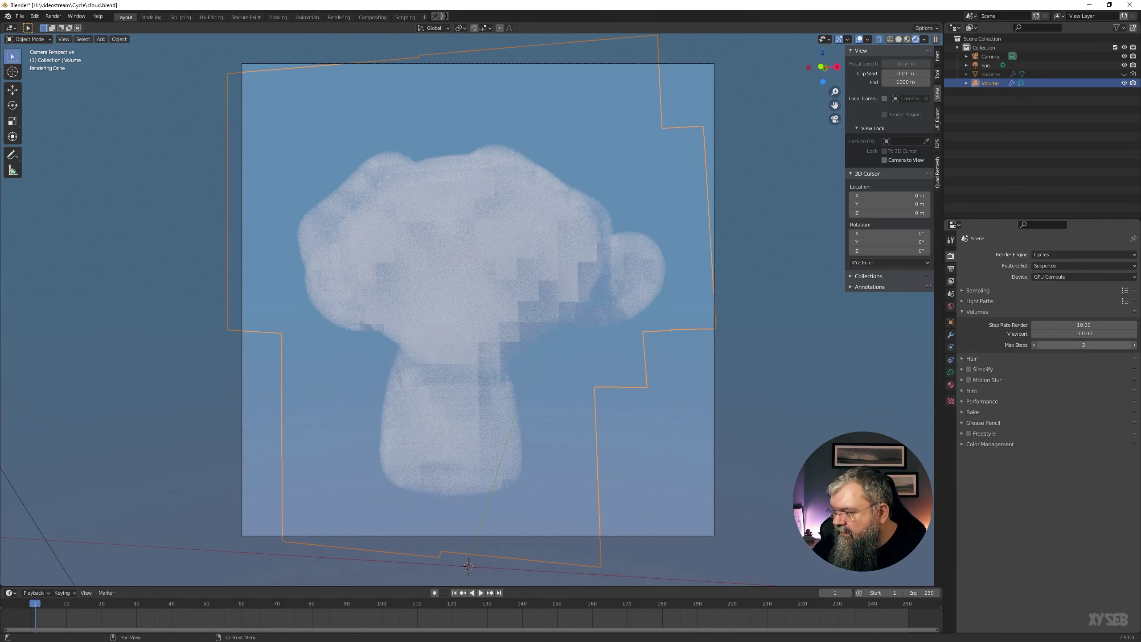
pyautogui.moveTo(1083, 344); pyautogui.dragTo(1119, 345)
# Step: Set both volume step rates to 1.00 and reset Max Steps to its default 1024
pyautogui.click(1061, 333)
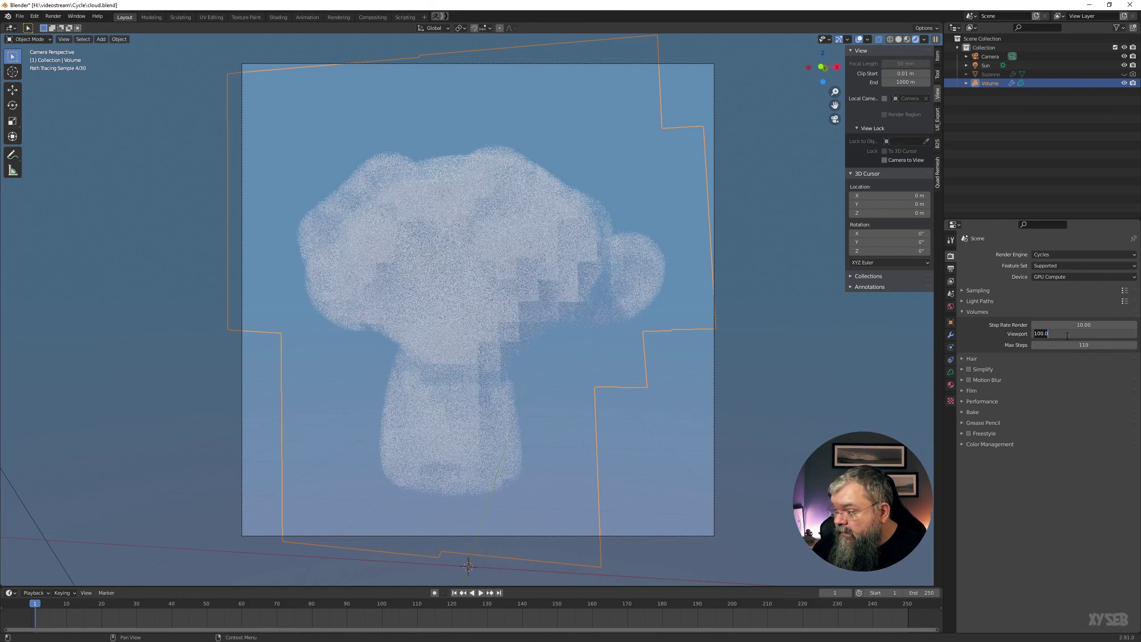
pyautogui.write('1')
pyautogui.press('Return')
pyautogui.click(1087, 324)
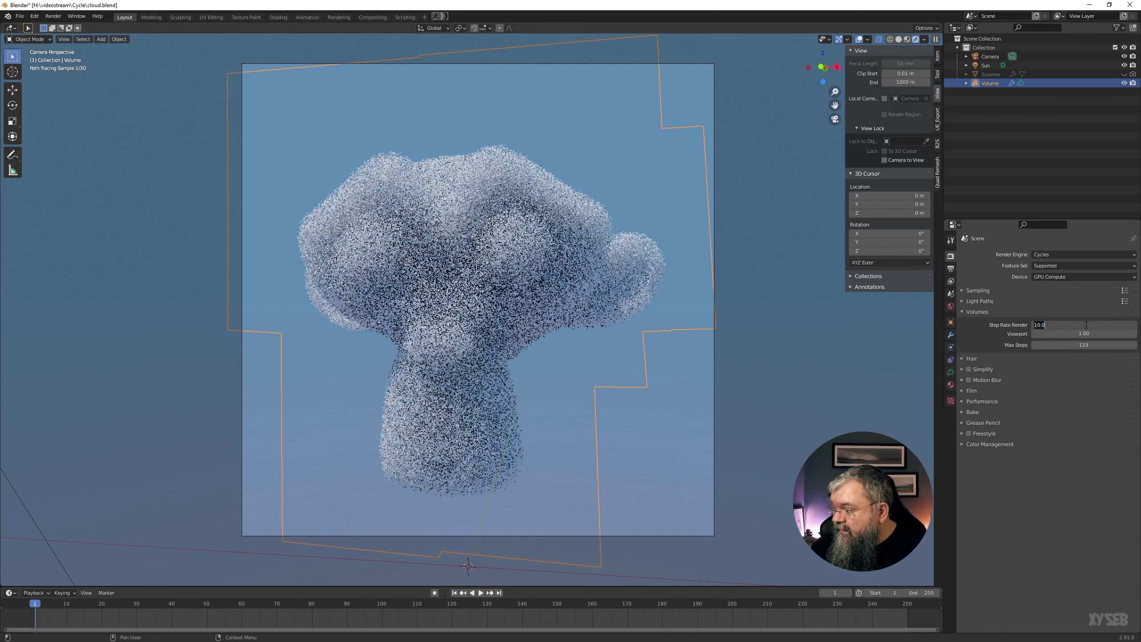
pyautogui.write('1')
pyautogui.press('Return')
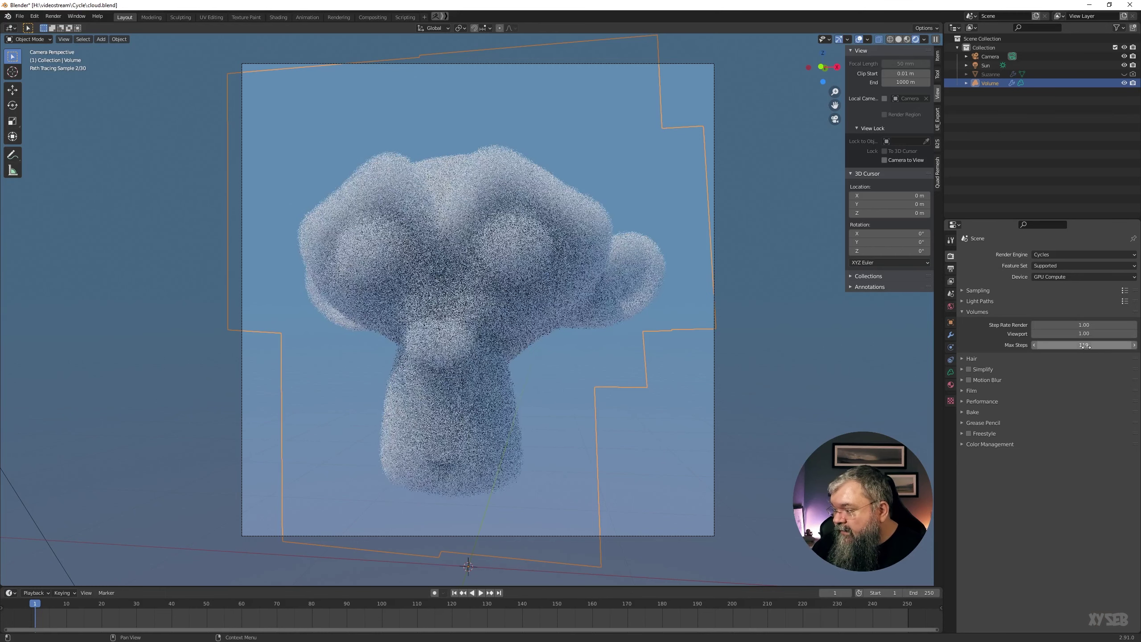
pyautogui.click(1086, 345)
pyautogui.press('Return')
pyautogui.rightClick(1060, 344)
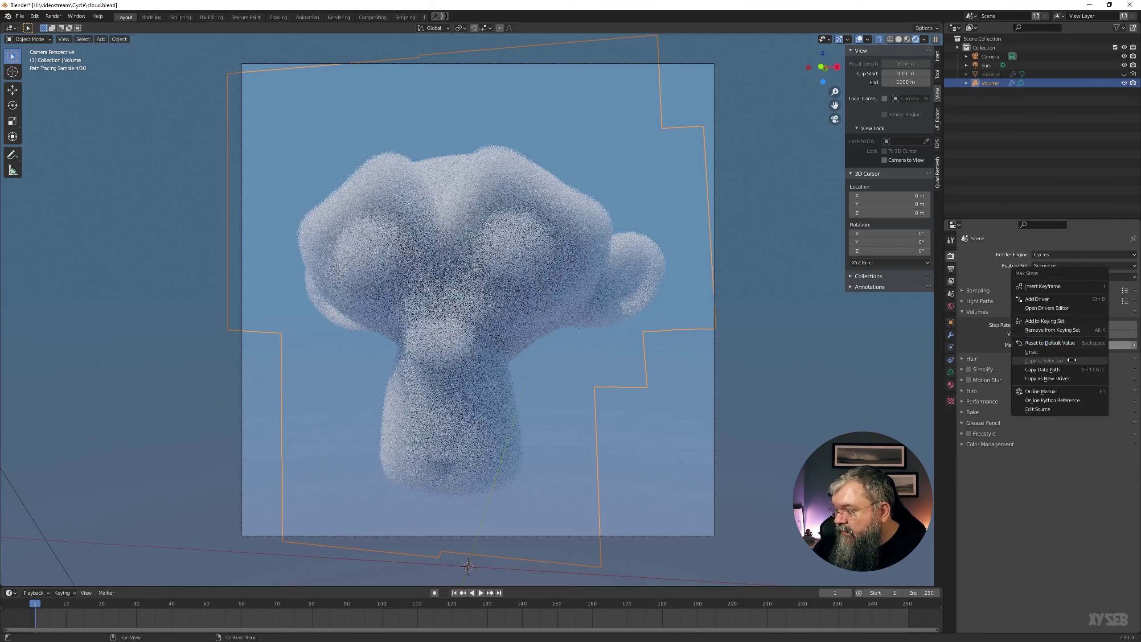
pyautogui.click(1051, 343)
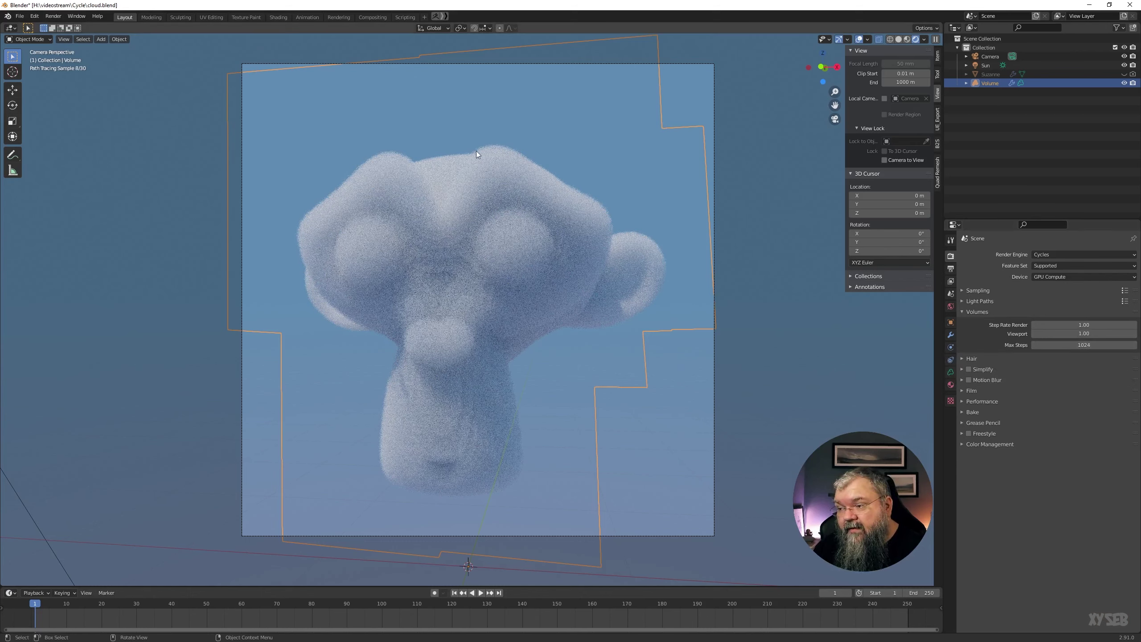
pyautogui.moveTo(1083, 325)
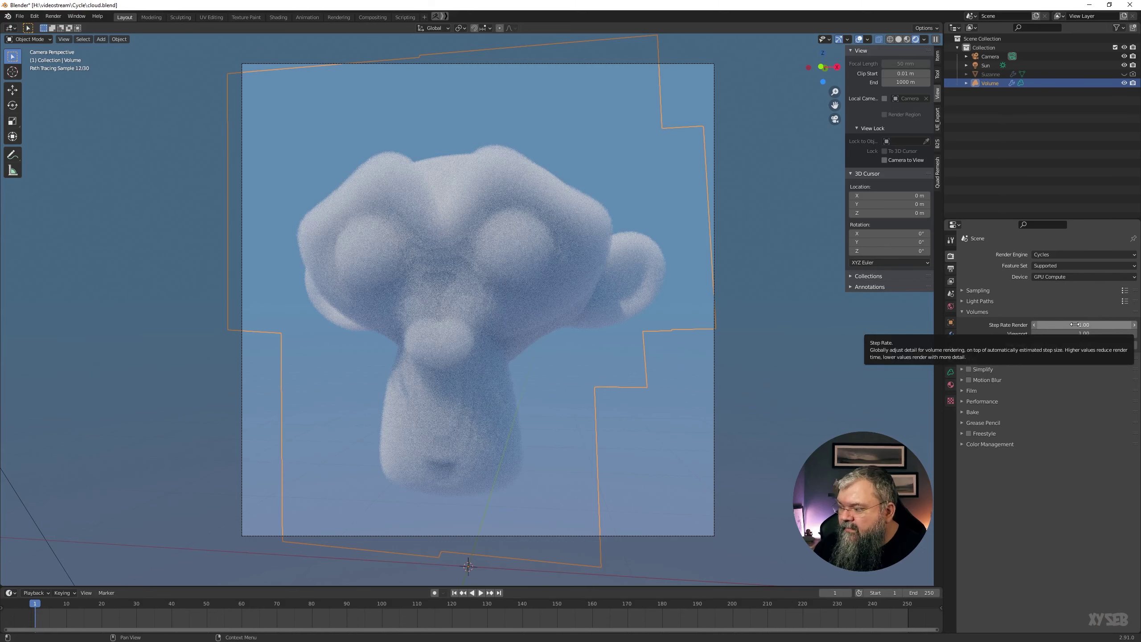
# Step: Replace the viewport step rate of 0.20 with 1
pyautogui.click(1083, 333)
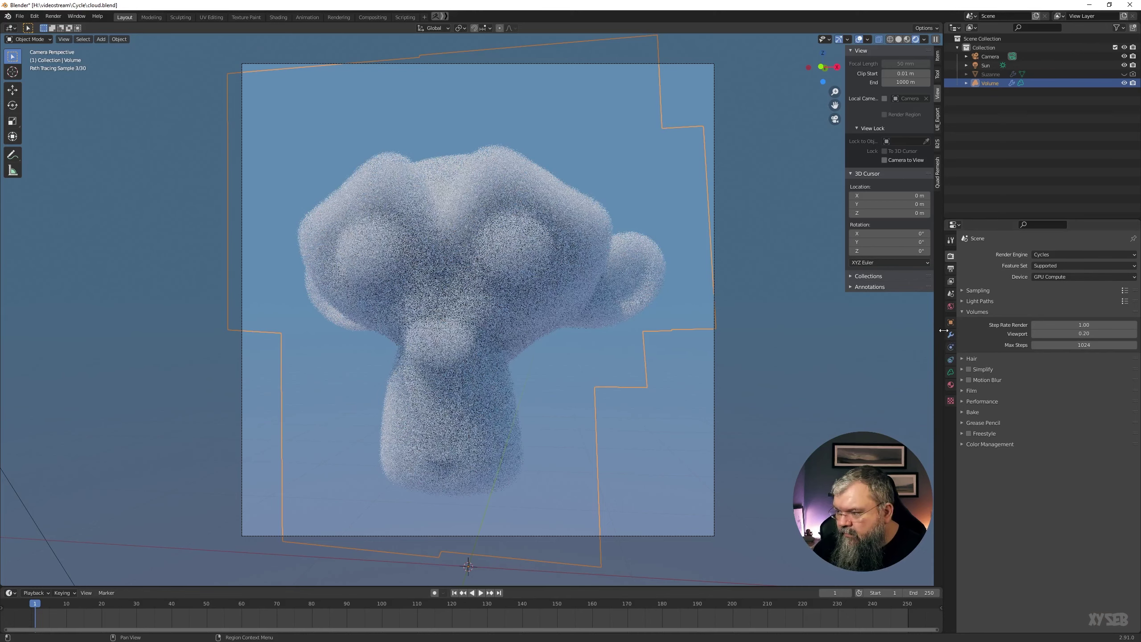
pyautogui.click(1076, 334)
pyautogui.write('1')
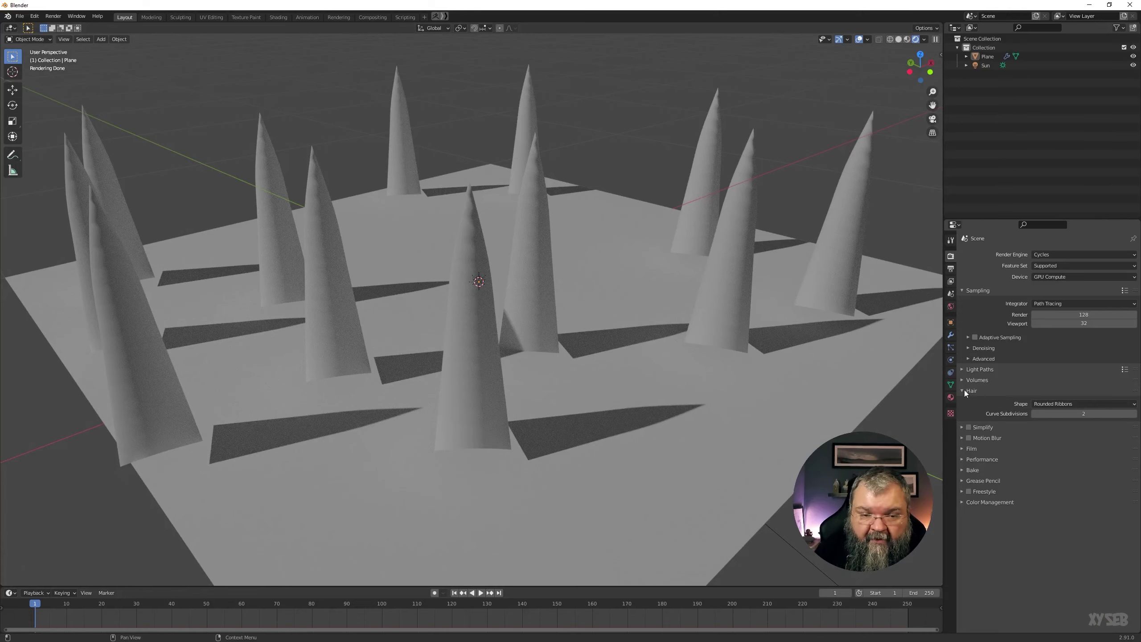
# Step: Select the Plane under the cones and view the scene from a tilted angle
pyautogui.click(527, 375)
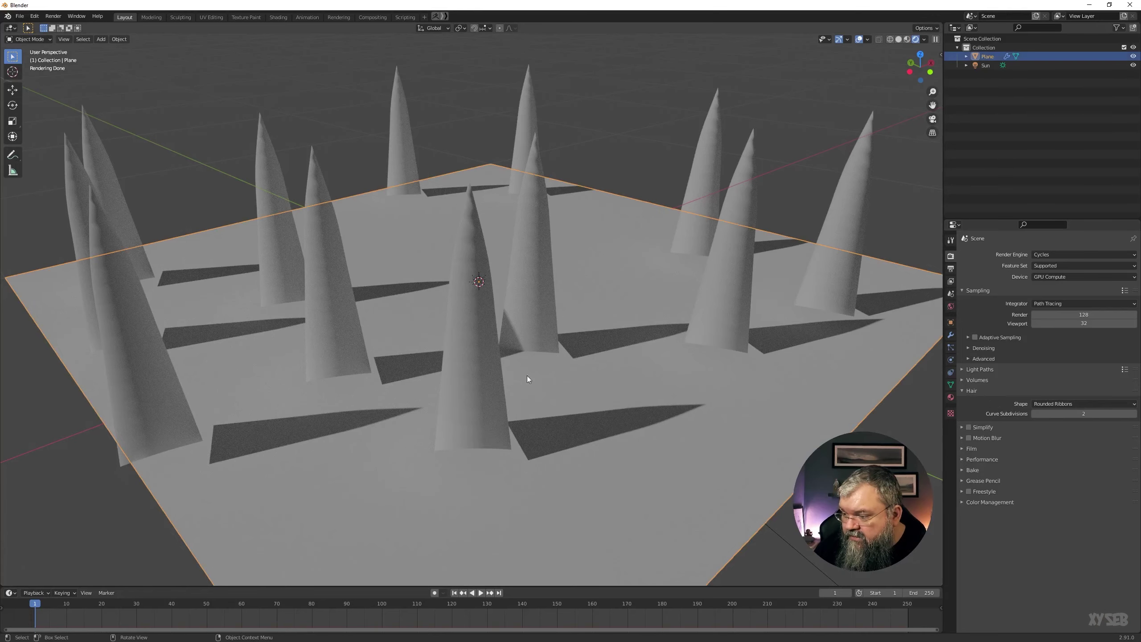
pyautogui.scroll(-6, 521, 353)
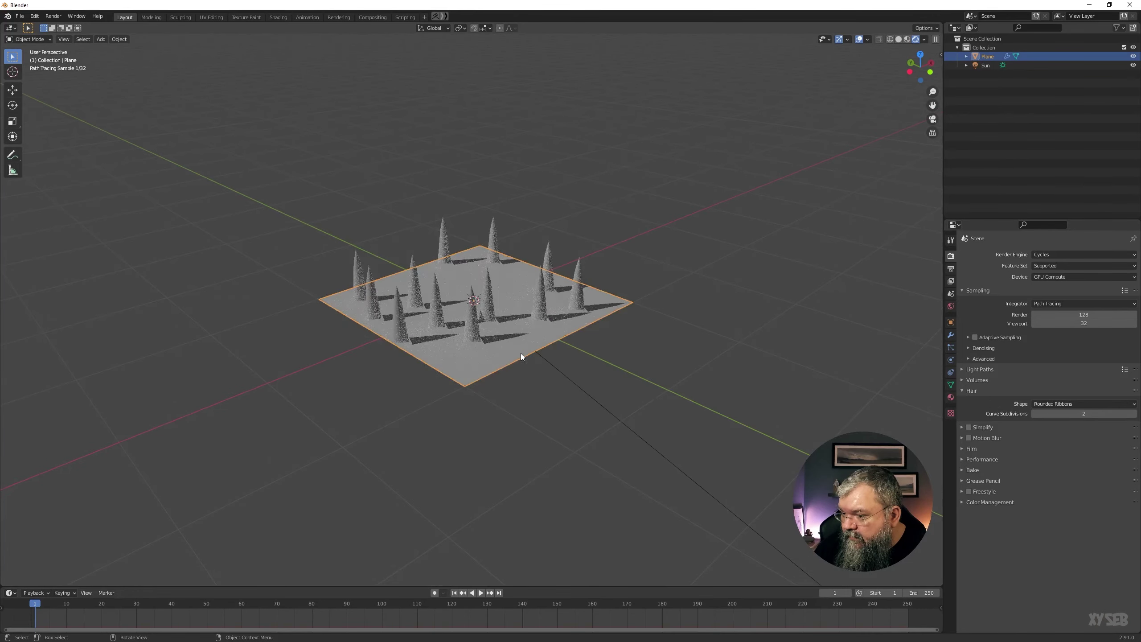
pyautogui.scroll(6, 521, 354)
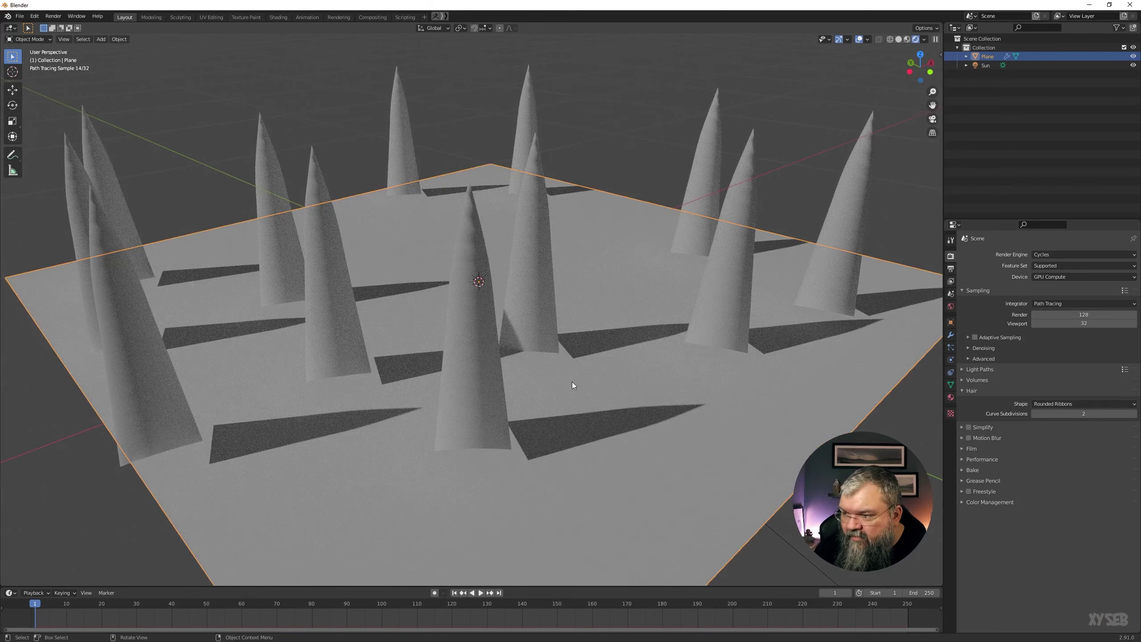
pyautogui.scroll(2, 572, 382)
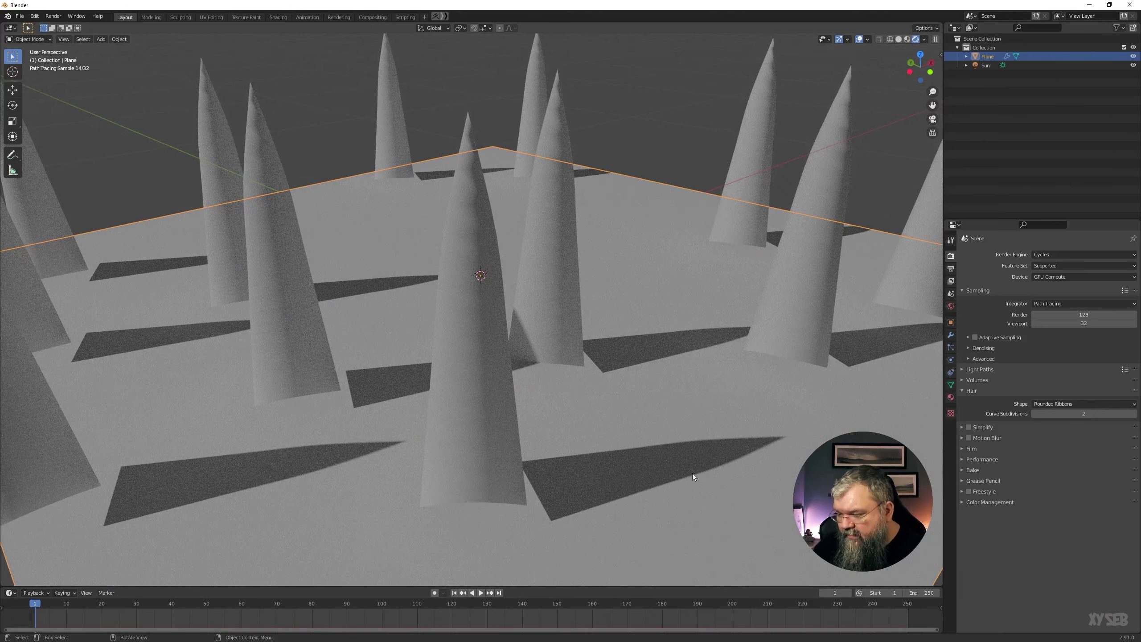
pyautogui.scroll(-3, 691, 473)
pyautogui.moveTo(717, 437)
pyautogui.mouseDown(button='middle')
pyautogui.moveTo(717, 420)
pyautogui.moveTo(693, 421)
pyautogui.mouseUp(button='middle')
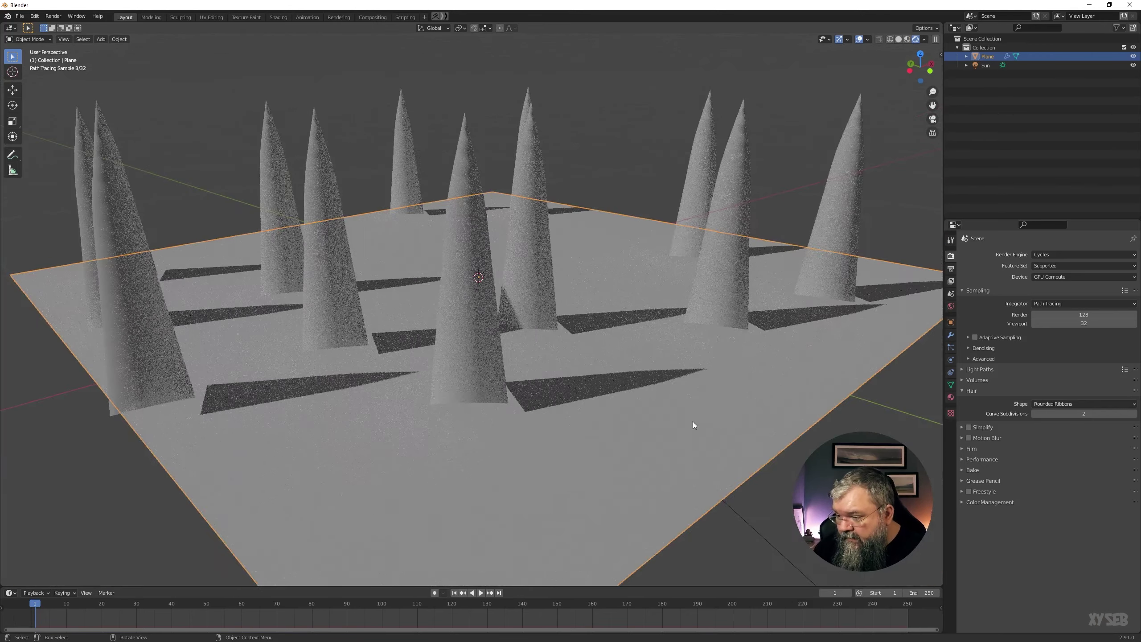
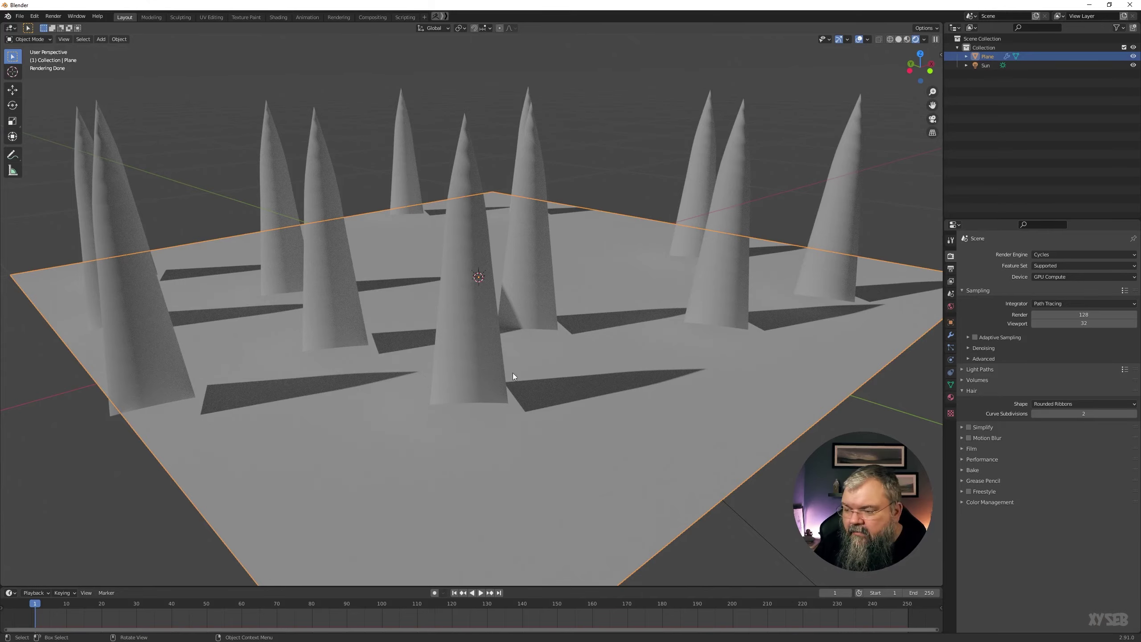
# Step: Try the 3D Curves hair shape, then switch the hair back to Rounded Ribbons
pyautogui.moveTo(426, 373)
pyautogui.mouseDown(button='middle')
pyautogui.moveTo(577, 443)
pyautogui.moveTo(629, 392)
pyautogui.moveTo(474, 338)
pyautogui.mouseUp(button='middle')
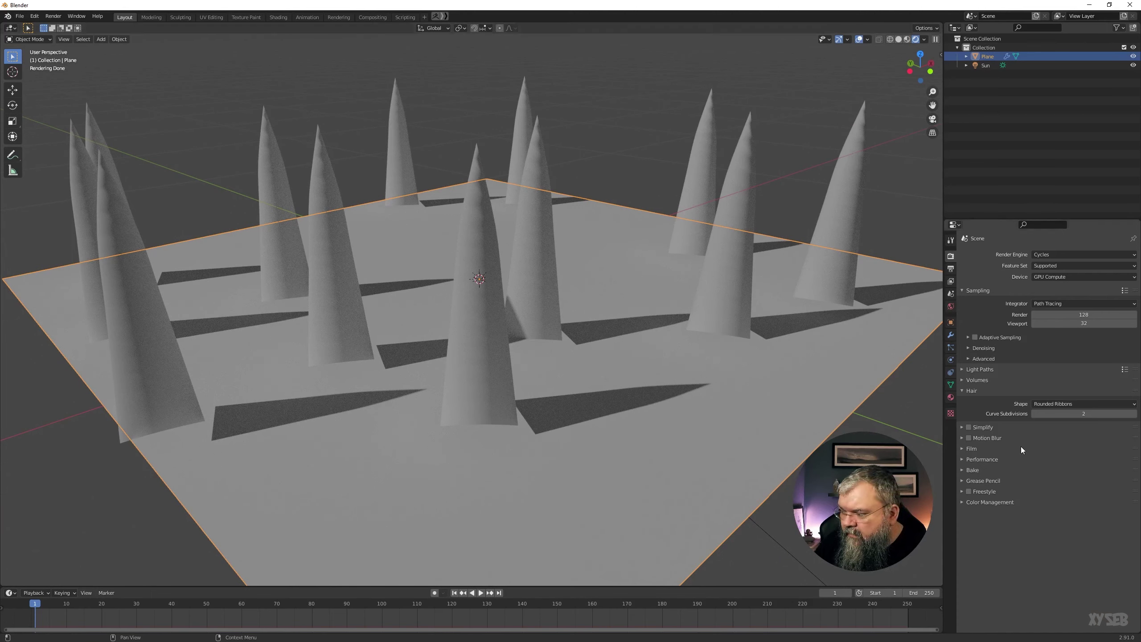
pyautogui.click(1075, 403)
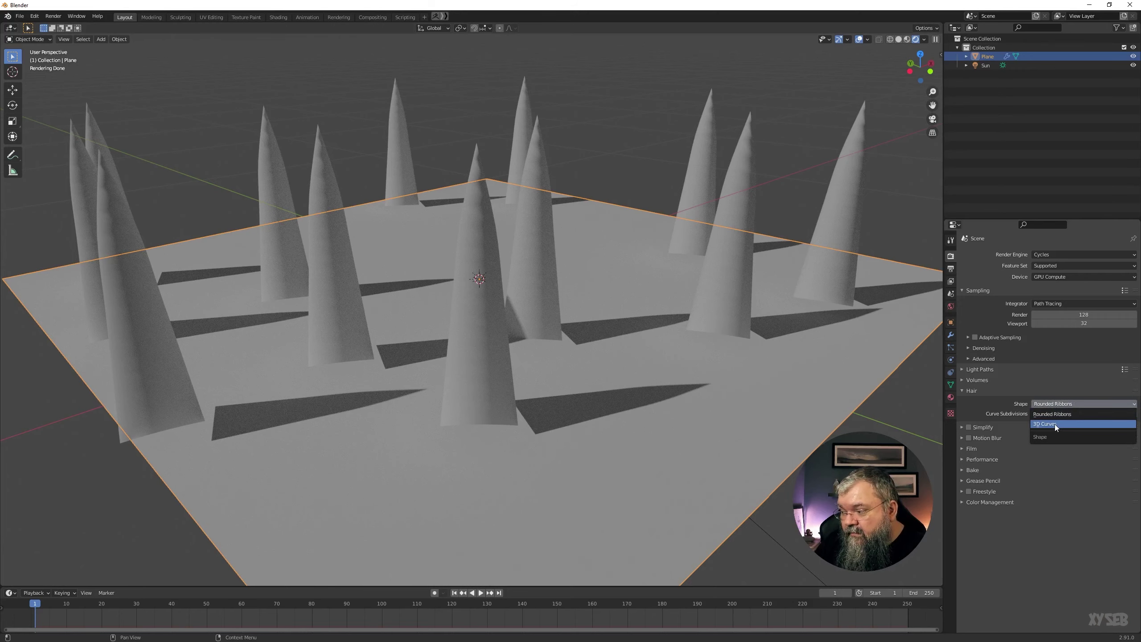
pyautogui.click(1055, 425)
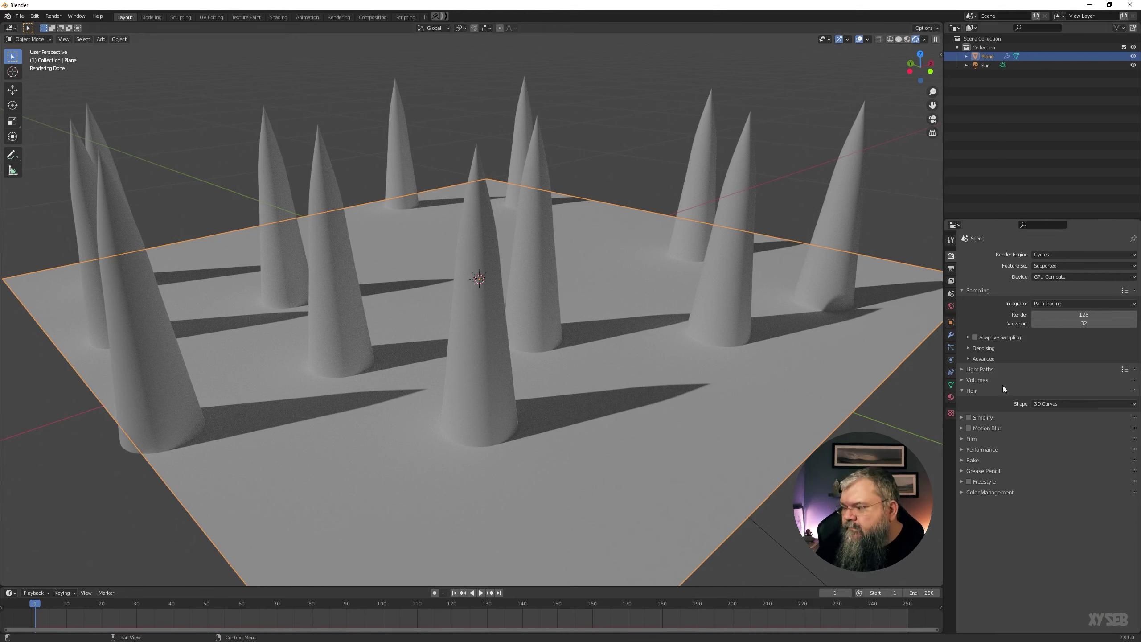
pyautogui.click(1060, 404)
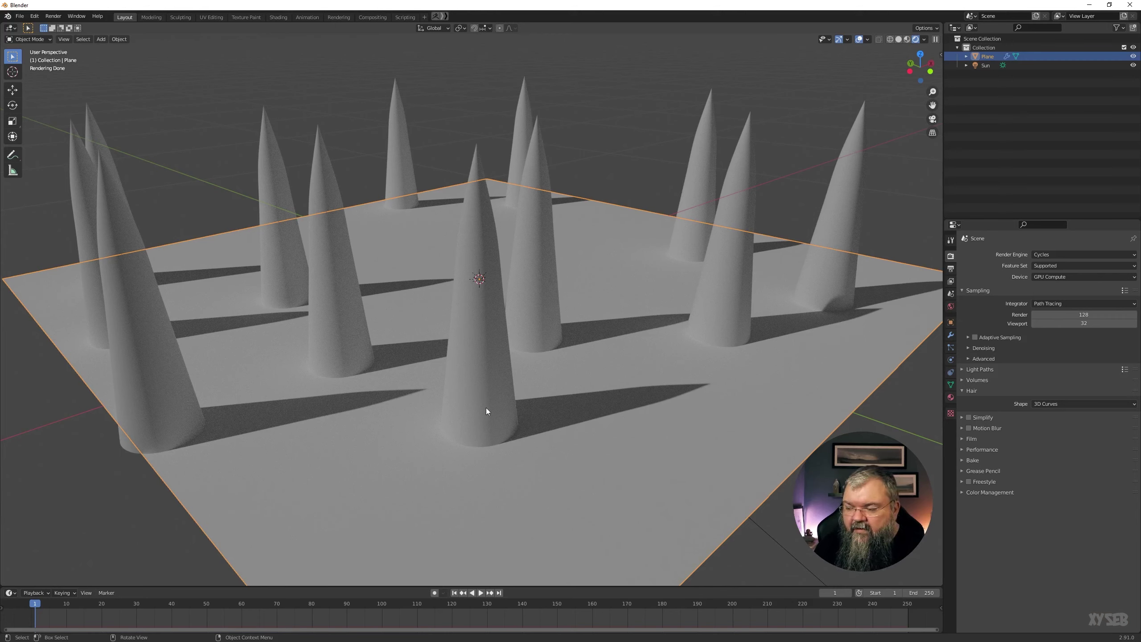
pyautogui.click(641, 184)
pyautogui.click(667, 376)
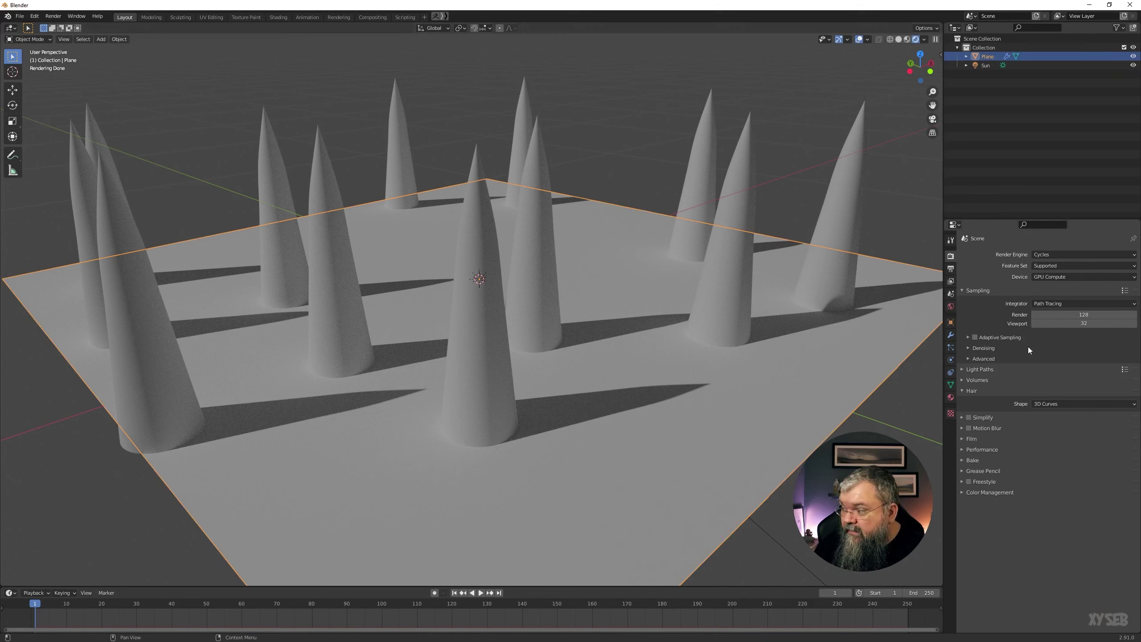
pyautogui.click(1057, 403)
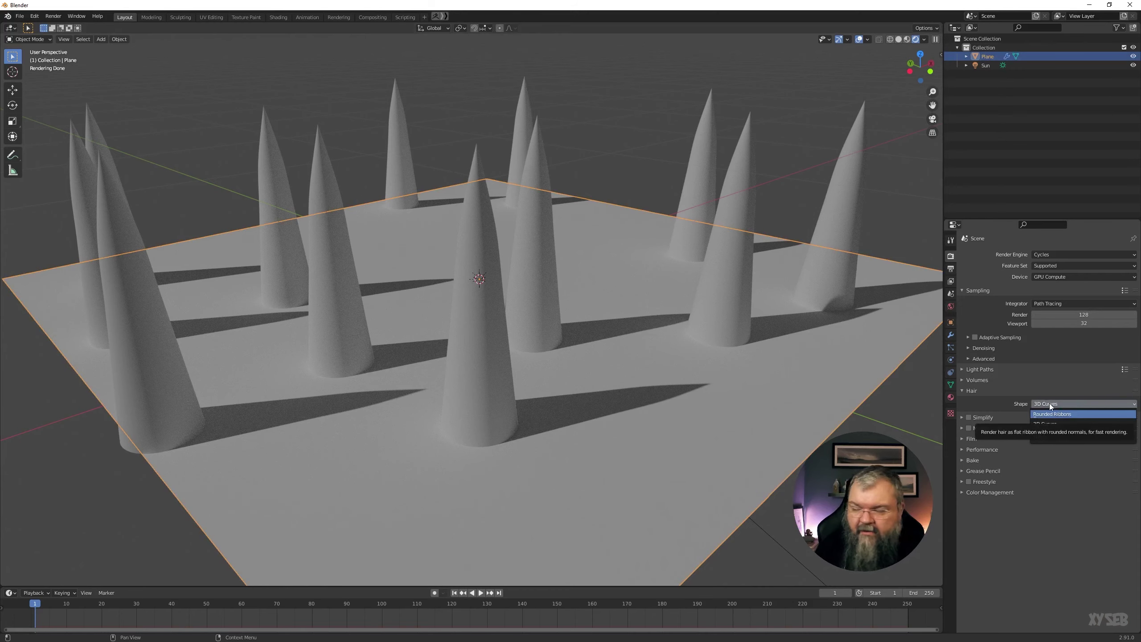
pyautogui.click(1049, 414)
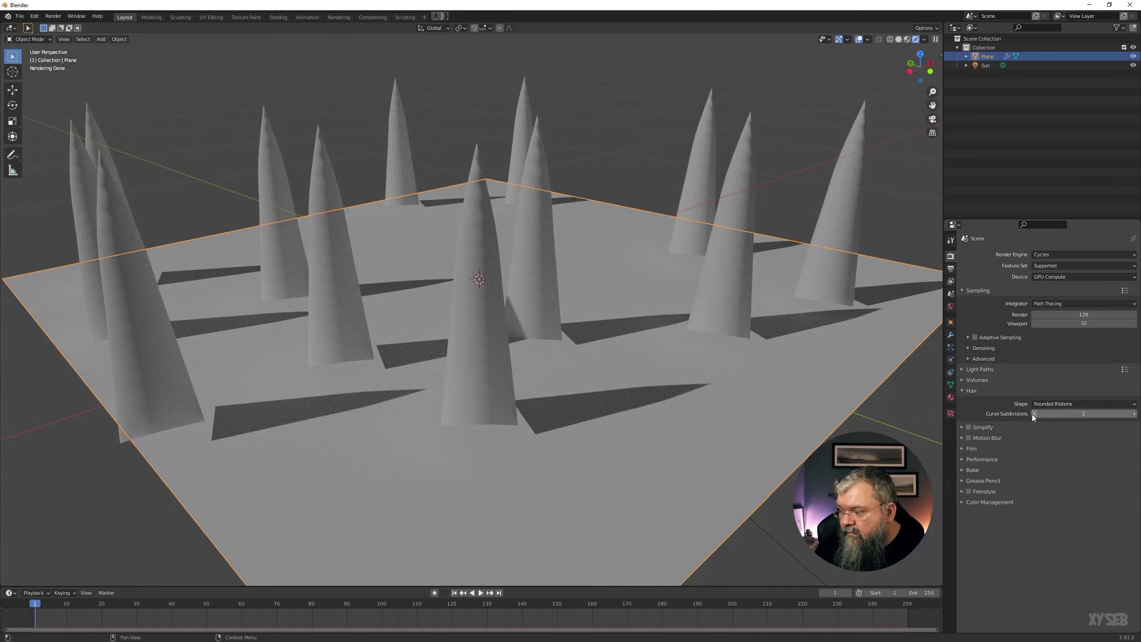
# Step: Step Curve Subdivisions through 0, 1 and 3, orbiting to inspect the cones
pyautogui.click(1033, 414)
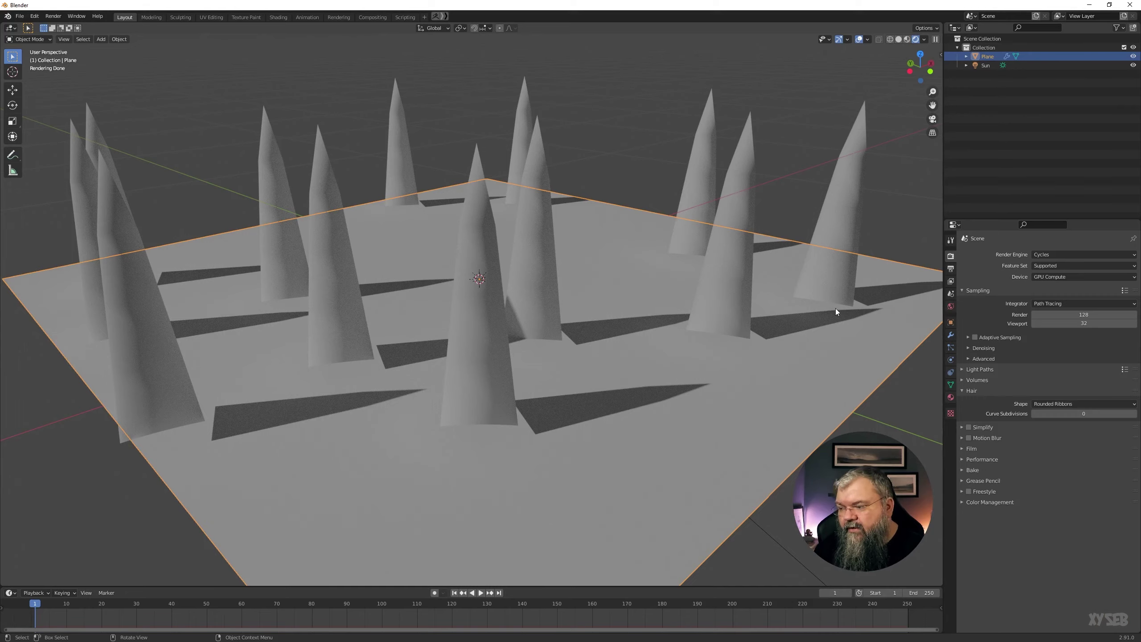
pyautogui.click(1135, 414)
pyautogui.click(1135, 414)
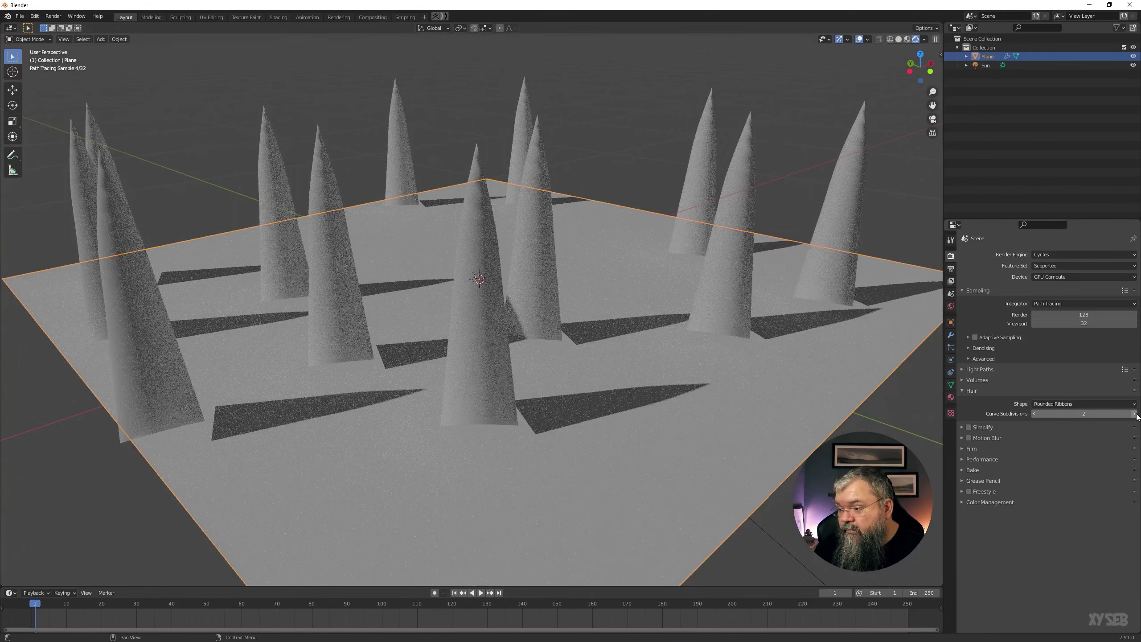
pyautogui.click(1135, 414)
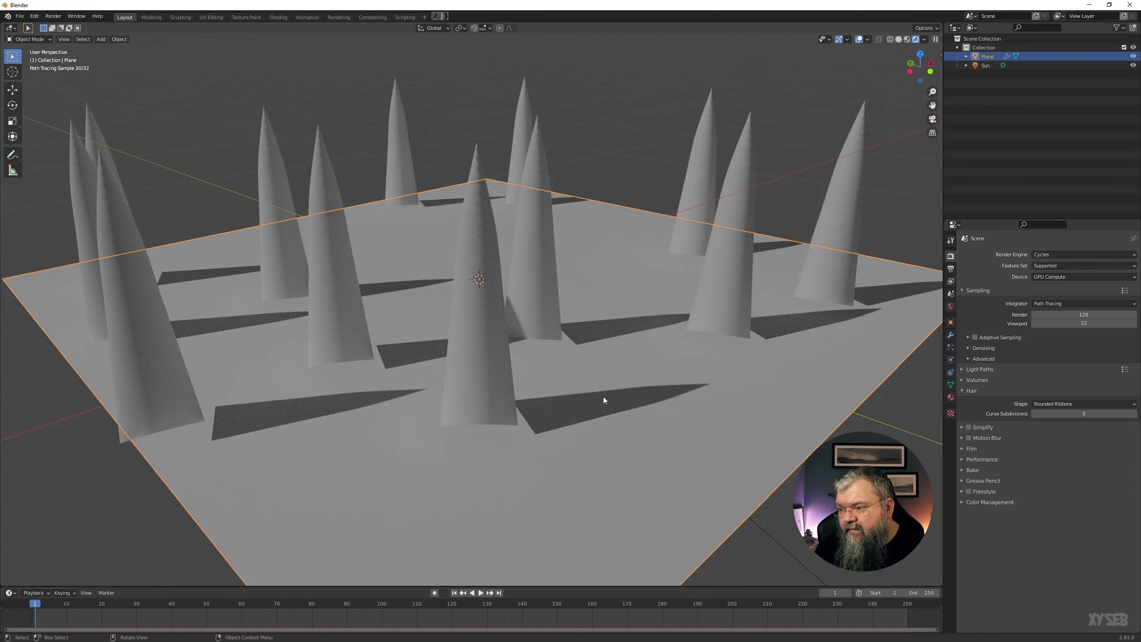
pyautogui.scroll(-4, 602, 396)
pyautogui.scroll(-2, 592, 370)
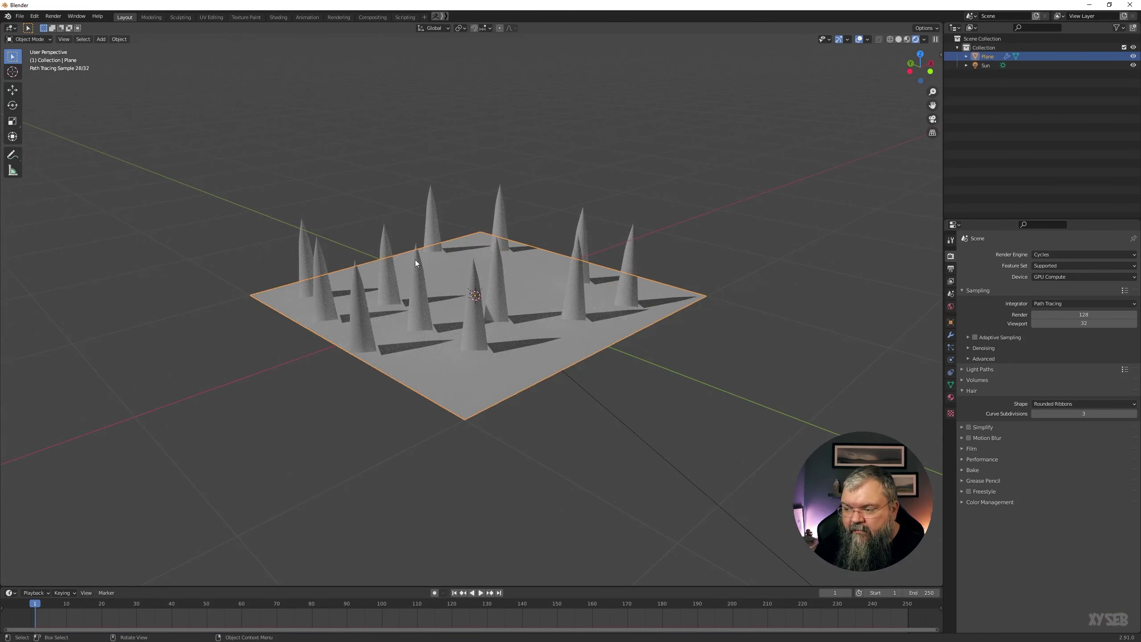
pyautogui.moveTo(415, 260); pyautogui.dragTo(424, 322, button='middle')
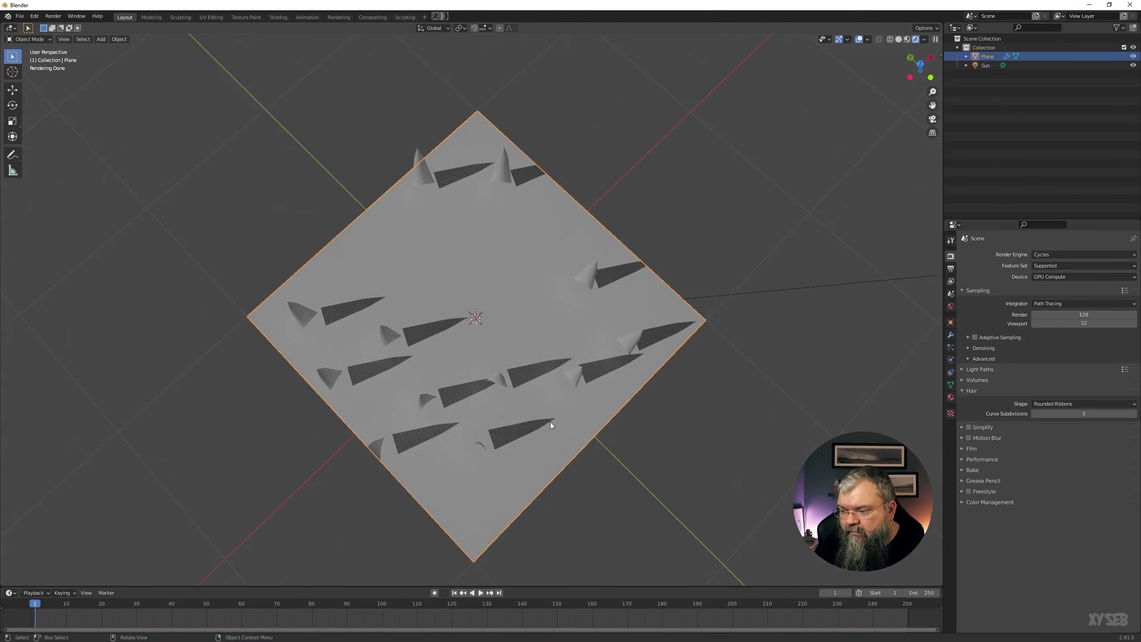
pyautogui.moveTo(550, 422); pyautogui.dragTo(537, 356, button='middle')
pyautogui.scroll(5, 553, 385)
# Step: Set Hair Shape to 3D Curves, inspect the solid cones, and collapse the Hair panel
pyautogui.click(1056, 404)
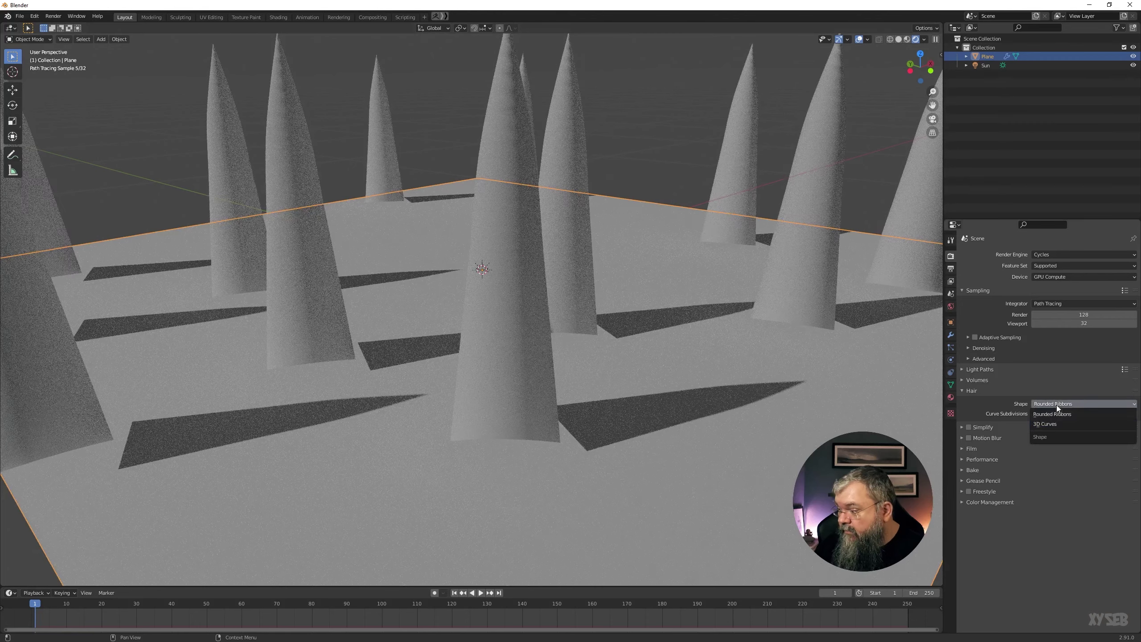
pyautogui.click(1054, 427)
pyautogui.moveTo(545, 279); pyautogui.dragTo(549, 357, button='middle')
pyautogui.scroll(-2, 549, 357)
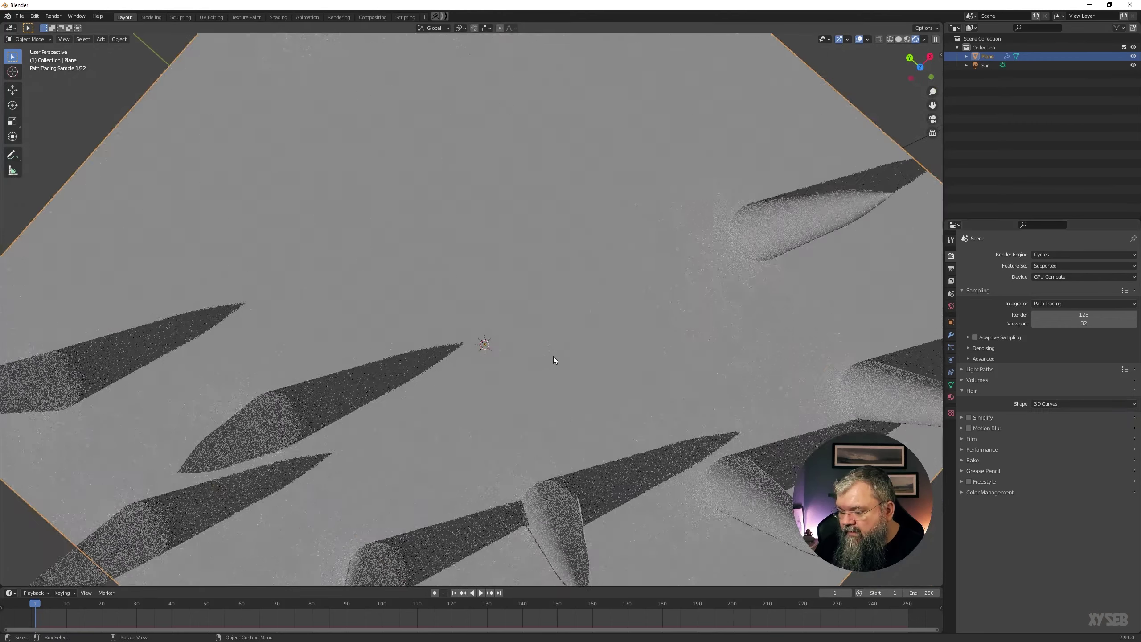
pyautogui.scroll(-4, 553, 357)
pyautogui.scroll(-1, 556, 355)
pyautogui.moveTo(553, 317); pyautogui.dragTo(544, 309, button='middle')
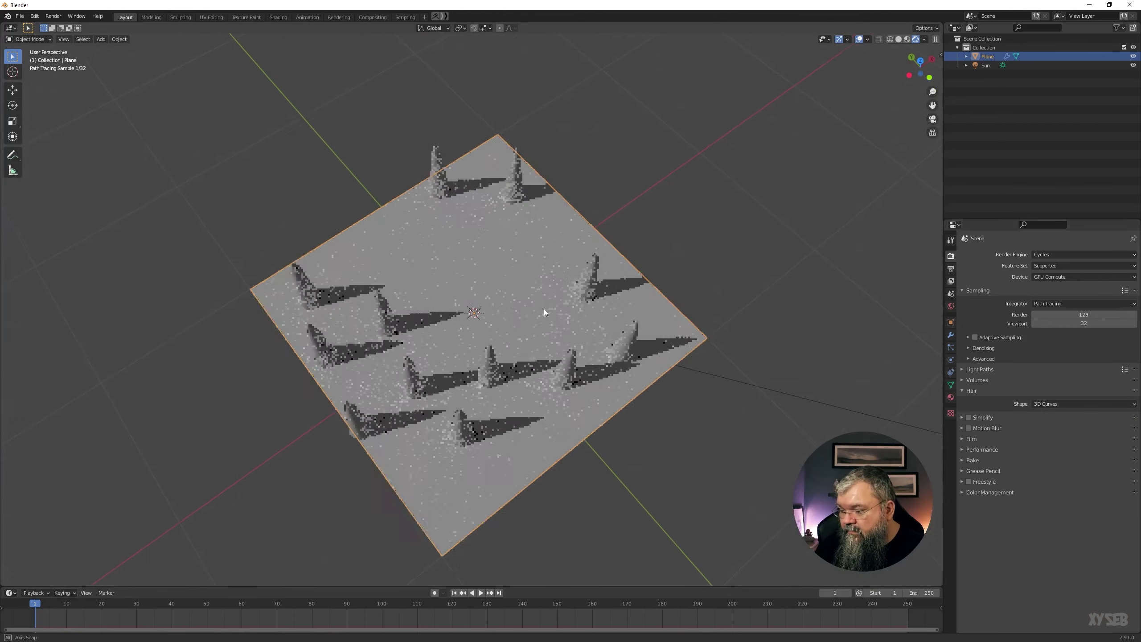
pyautogui.moveTo(647, 421)
pyautogui.mouseDown(button='middle')
pyautogui.moveTo(654, 382)
pyautogui.moveTo(522, 365)
pyautogui.mouseUp(button='middle')
pyautogui.scroll(4, 522, 365)
pyautogui.click(966, 391)
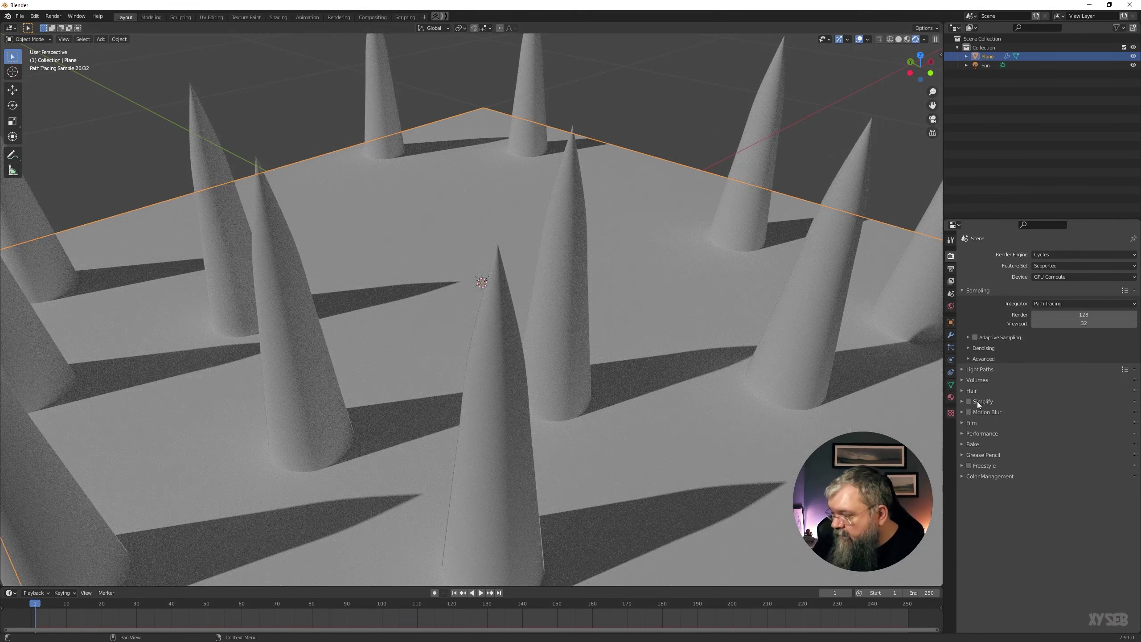
# Step: Enable Simplify and set viewport Child Particles to 1.000
pyautogui.click(983, 402)
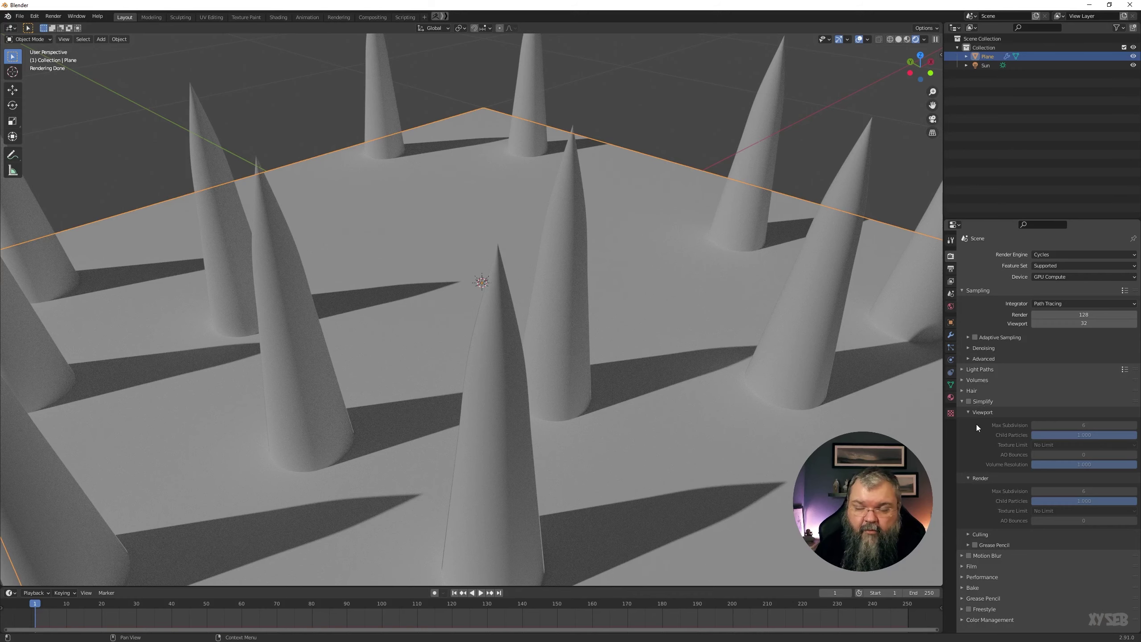
pyautogui.click(969, 401)
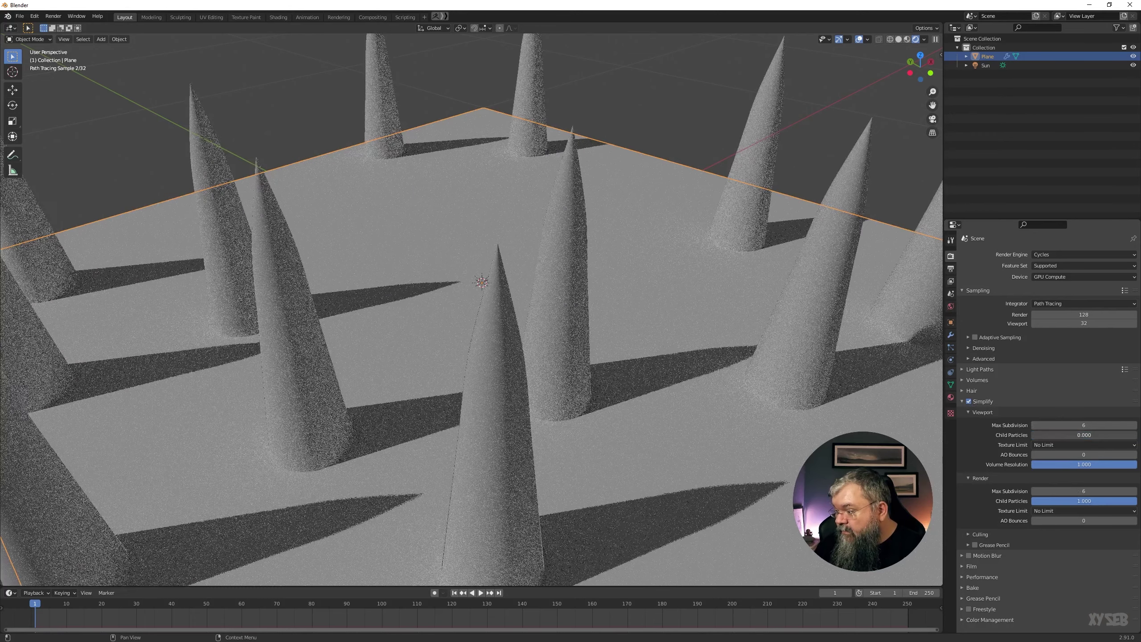
pyautogui.moveTo(1123, 435); pyautogui.dragTo(1033, 435)
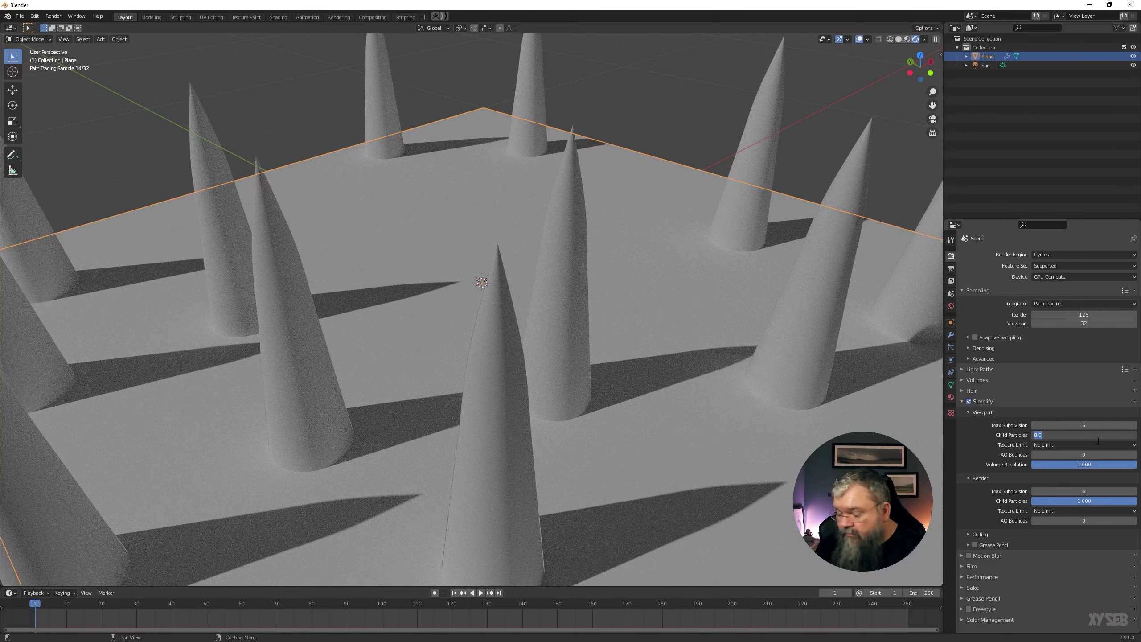
pyautogui.write('1')
pyautogui.press('Return')
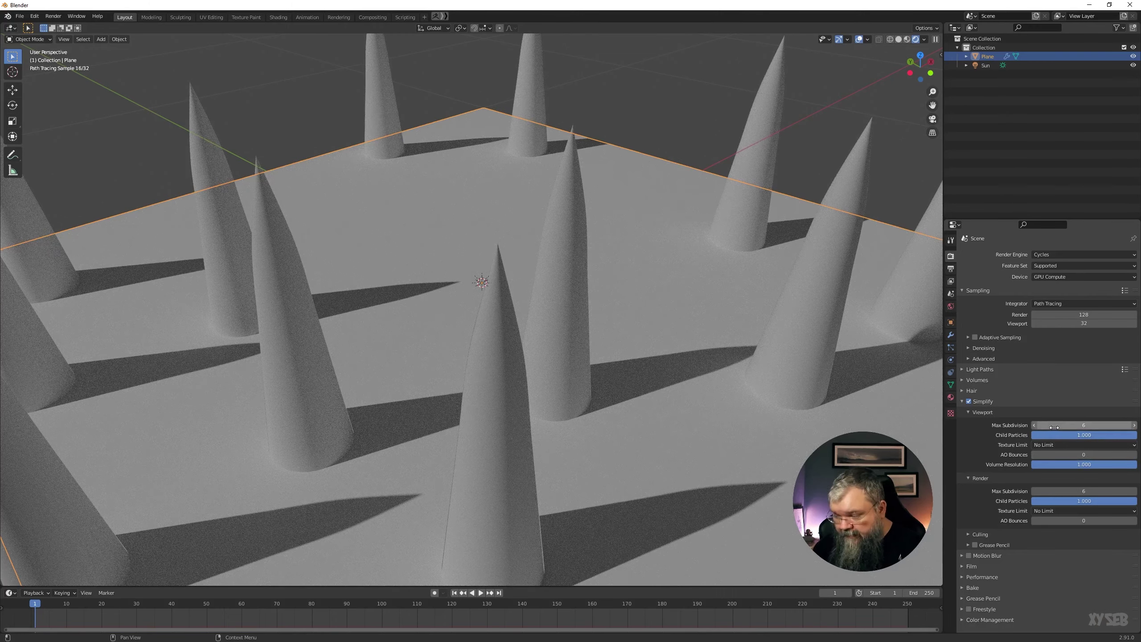
# Step: Select the Sun, then reselect the Plane to show its particle properties
pyautogui.click(529, 341)
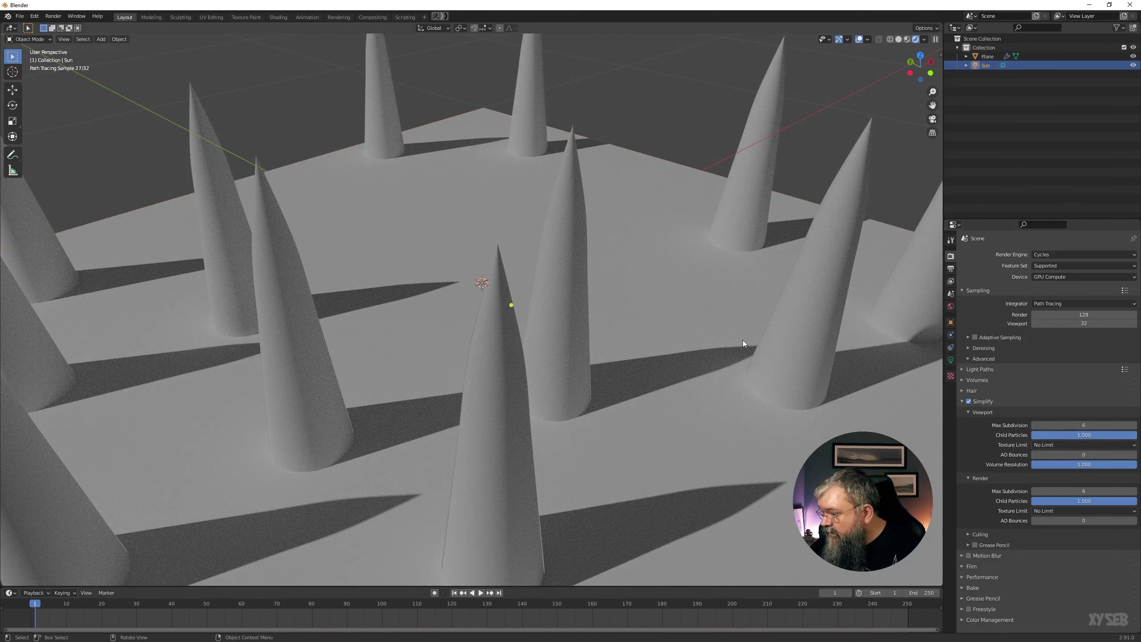
pyautogui.click(951, 323)
pyautogui.click(950, 306)
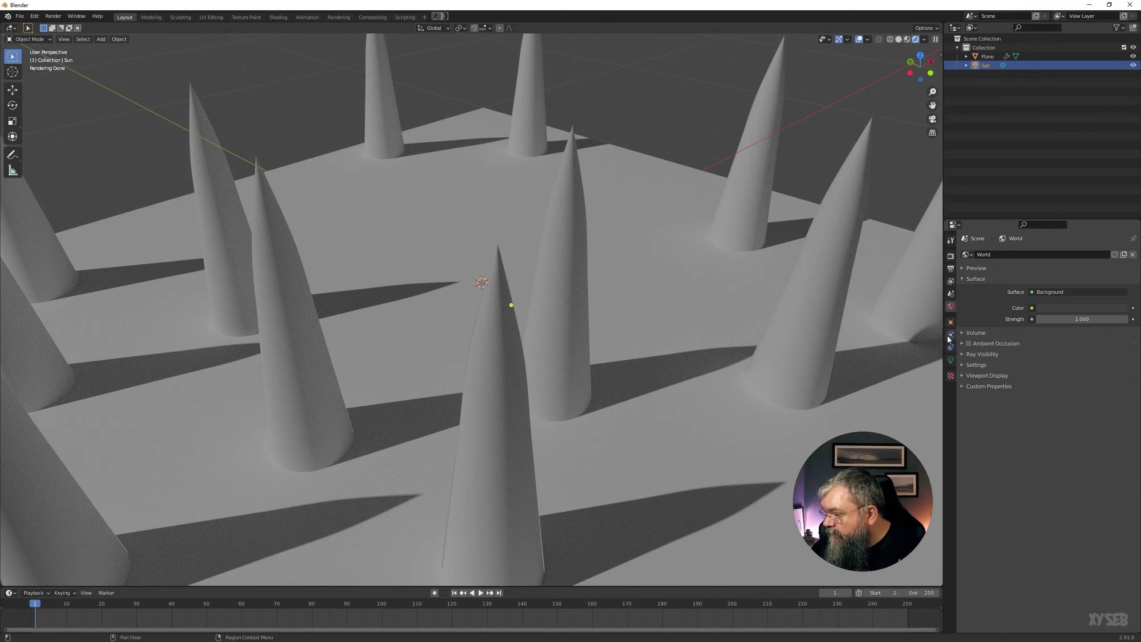
pyautogui.click(951, 335)
pyautogui.click(790, 339)
# Step: Give the Plane's hair Interpolated children with a display amount of 20
pyautogui.click(951, 335)
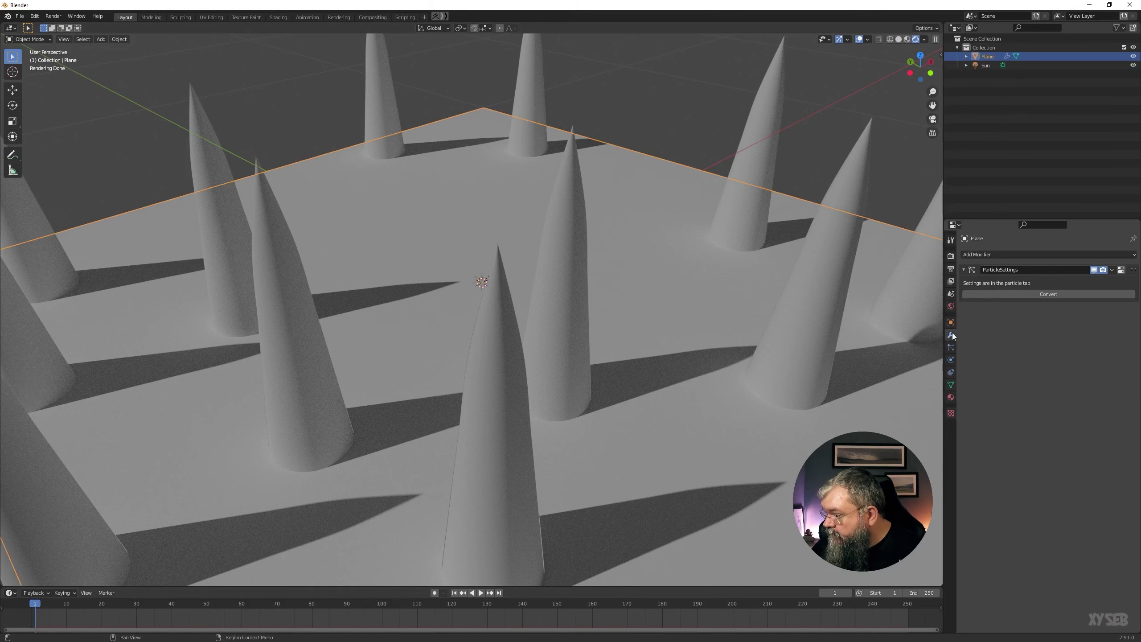
pyautogui.scroll(-2, 992, 391)
pyautogui.scroll(-2, 1005, 412)
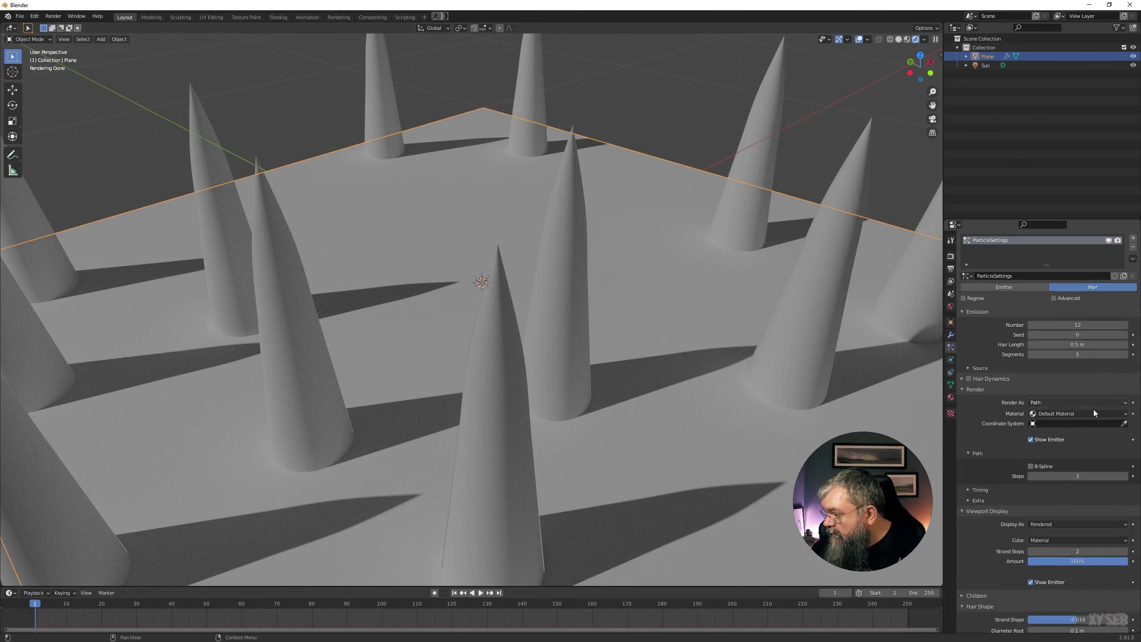
pyautogui.scroll(-1, 1034, 431)
pyautogui.click(979, 508)
pyautogui.scroll(-1, 1049, 520)
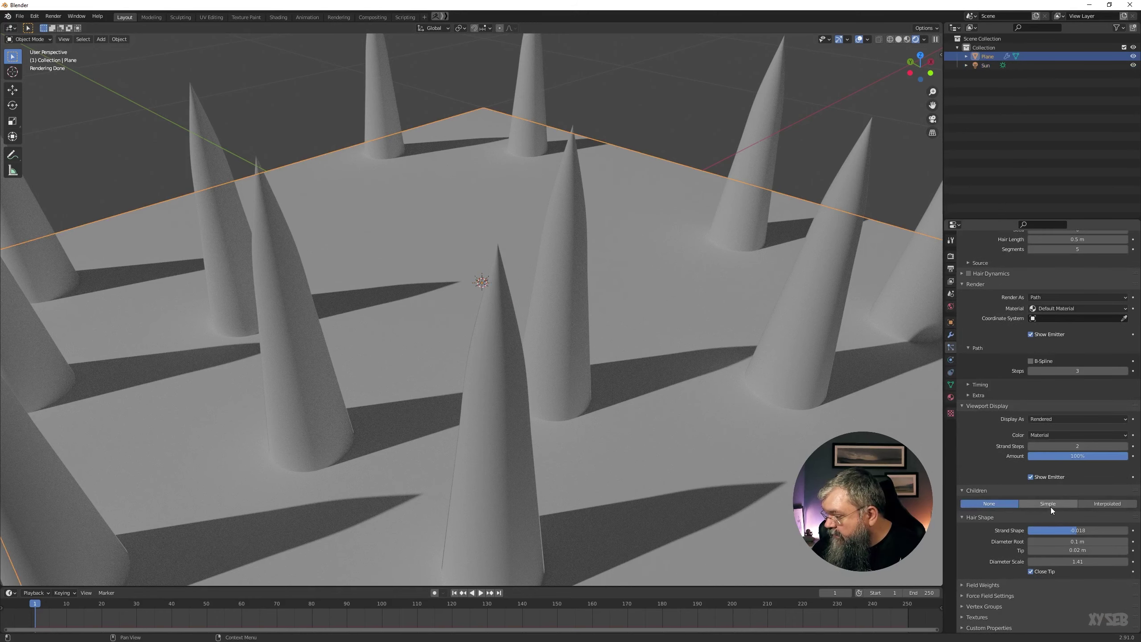
pyautogui.click(1098, 502)
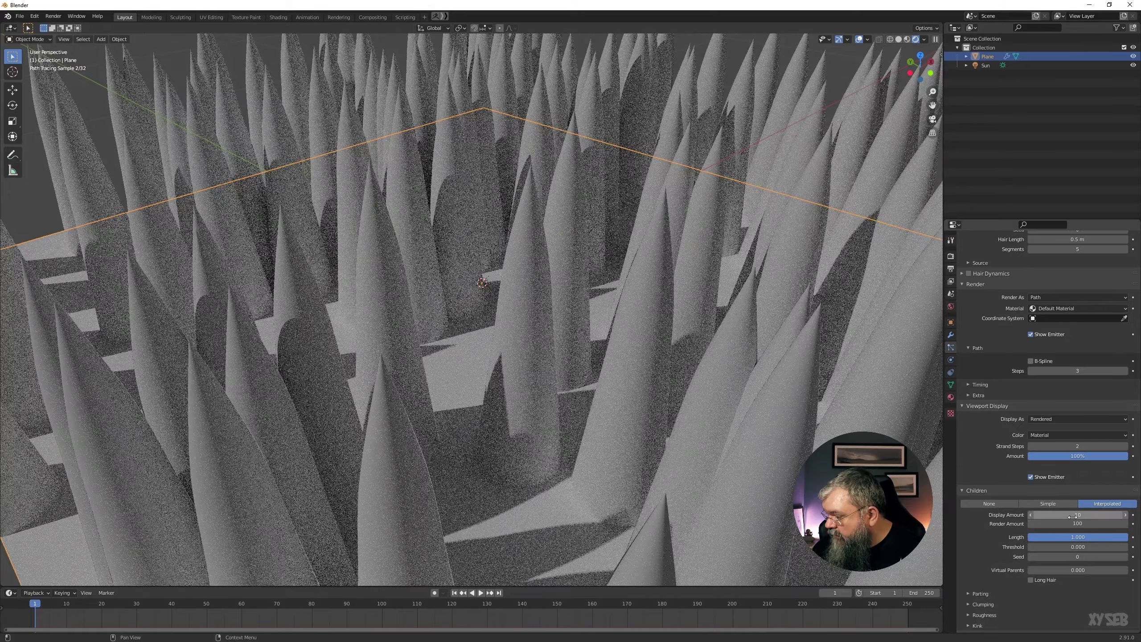
pyautogui.click(1078, 515)
pyautogui.write('20')
pyautogui.press('Return')
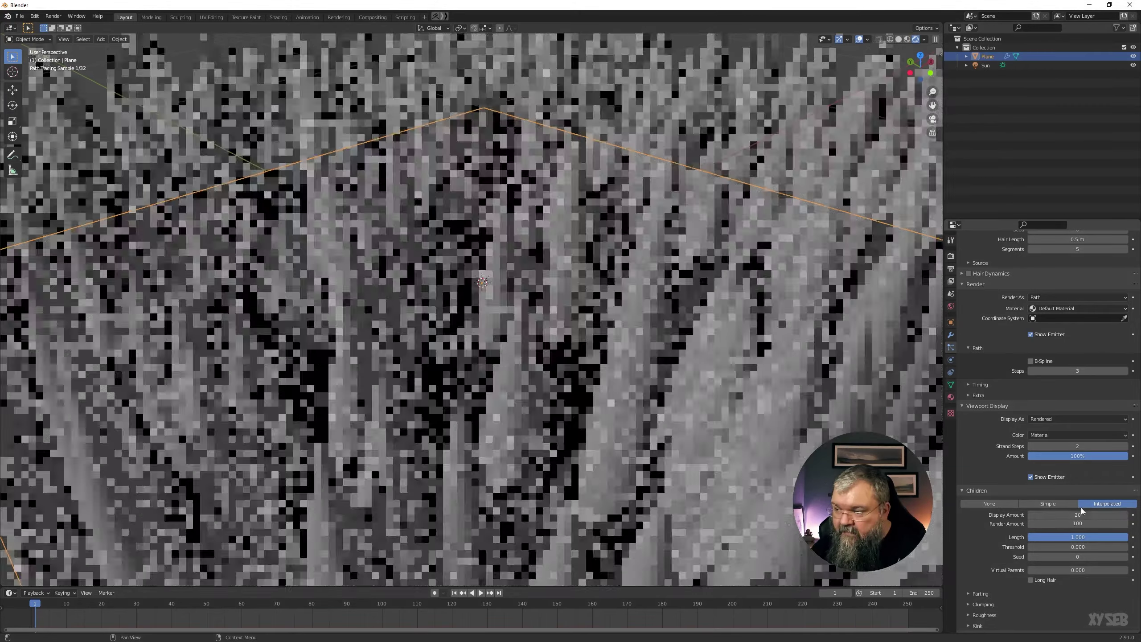
pyautogui.scroll(-5, 665, 361)
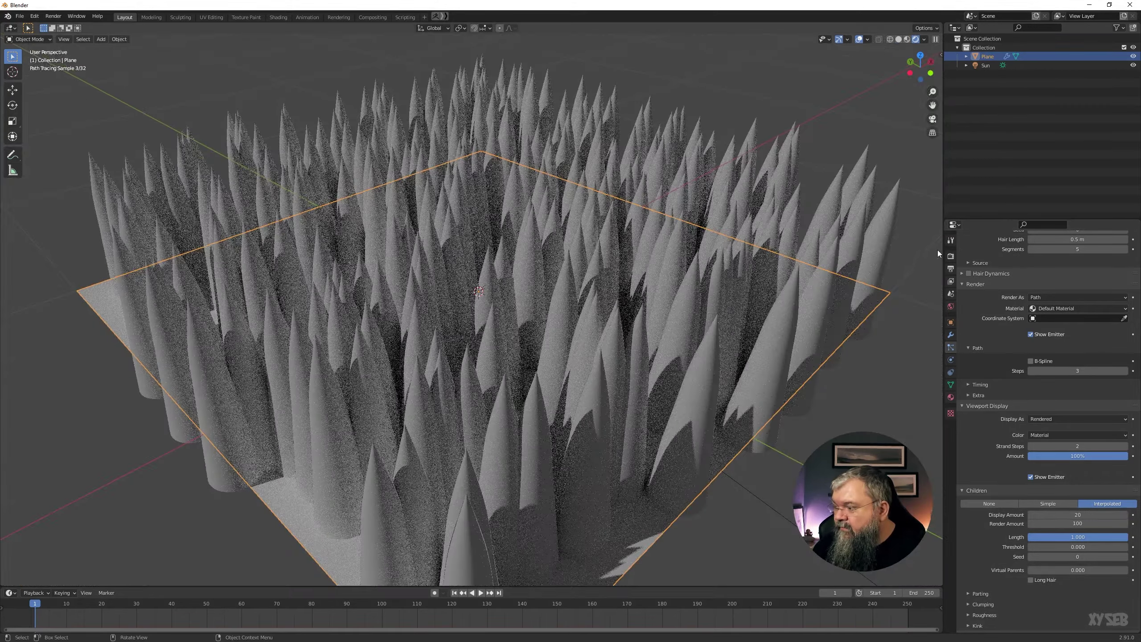
# Step: Lower Simplify's viewport Child Particles to about 0.113
pyautogui.click(951, 257)
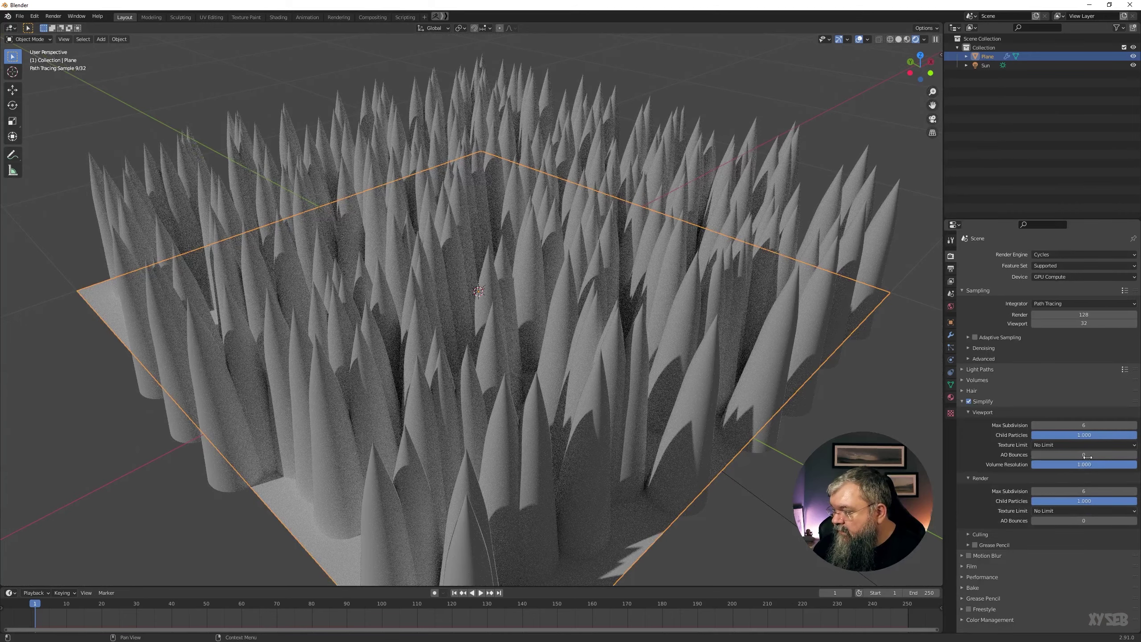
pyautogui.moveTo(1084, 435); pyautogui.dragTo(1043, 435)
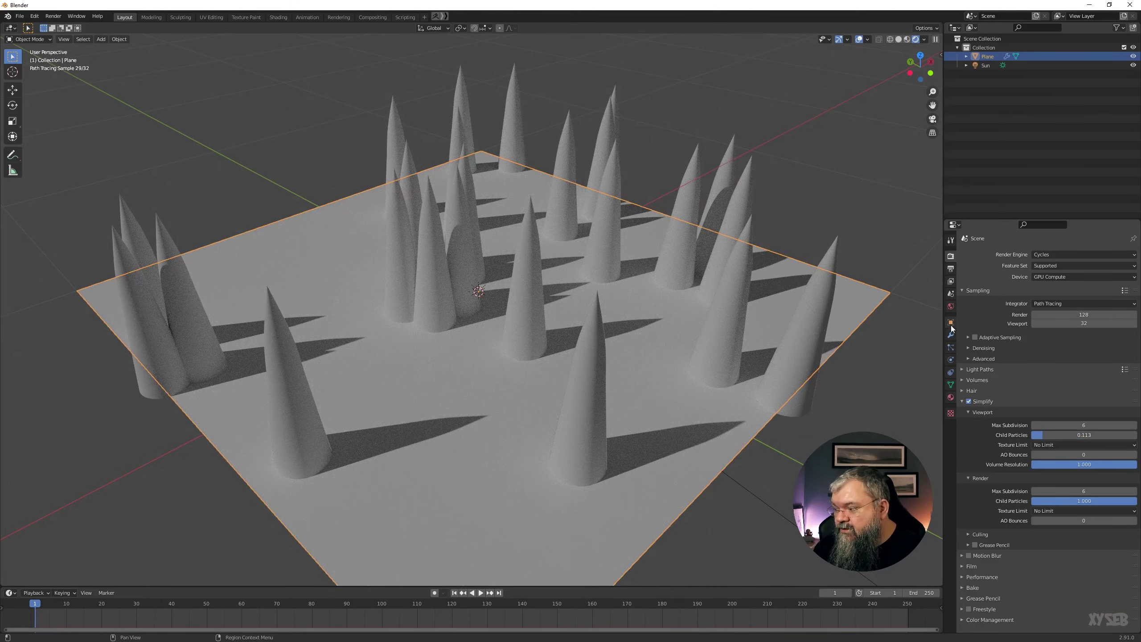
pyautogui.click(951, 347)
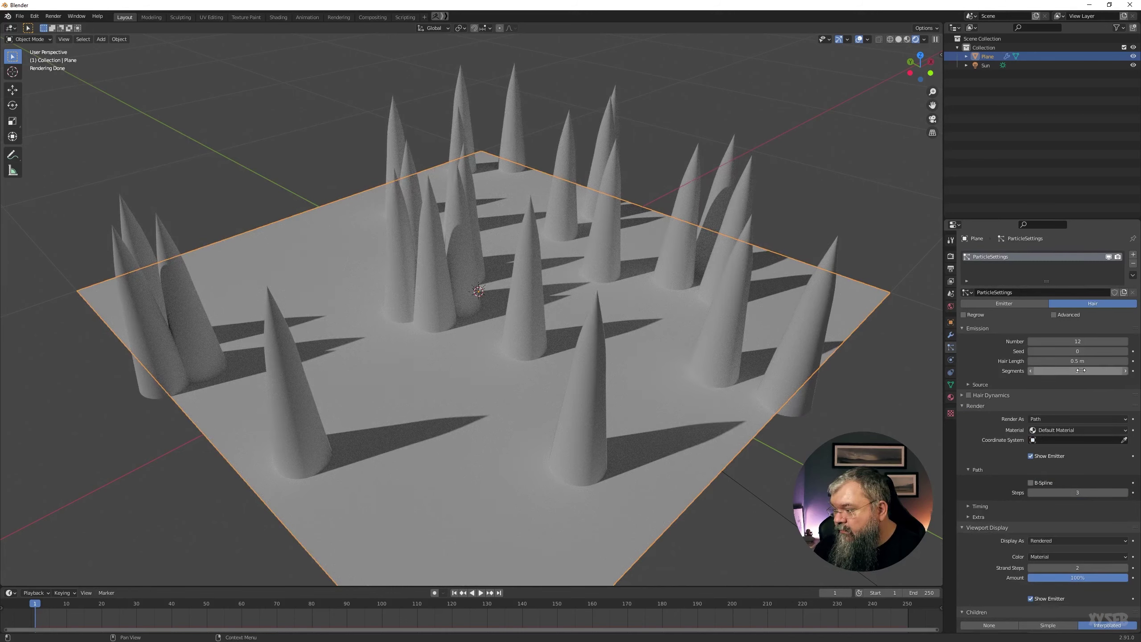
pyautogui.scroll(-5, 1043, 515)
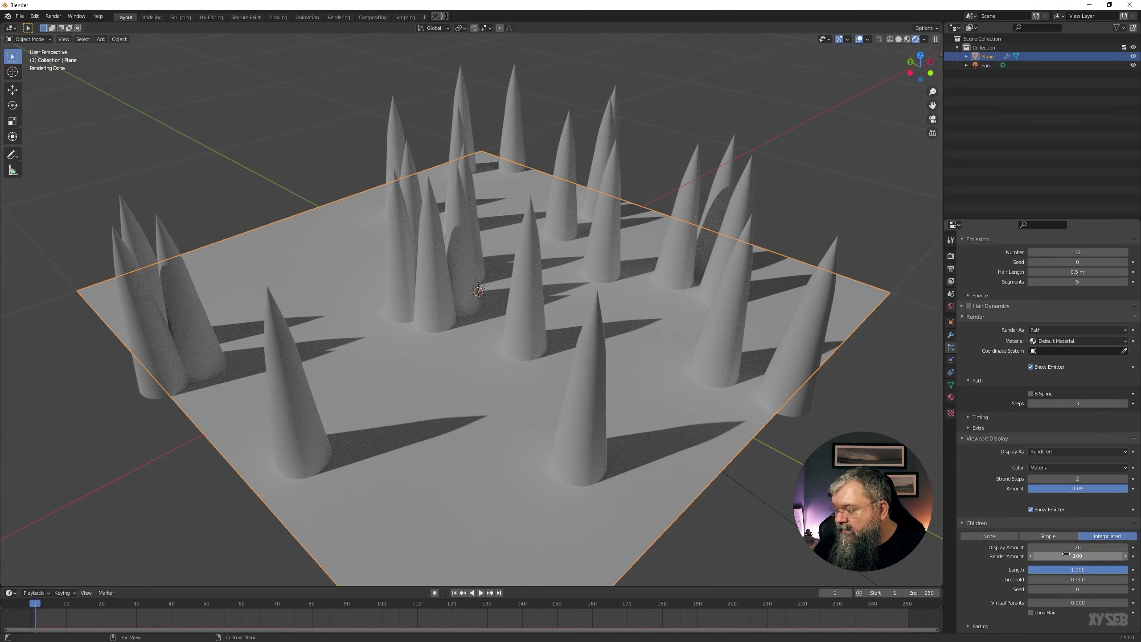
pyautogui.click(951, 256)
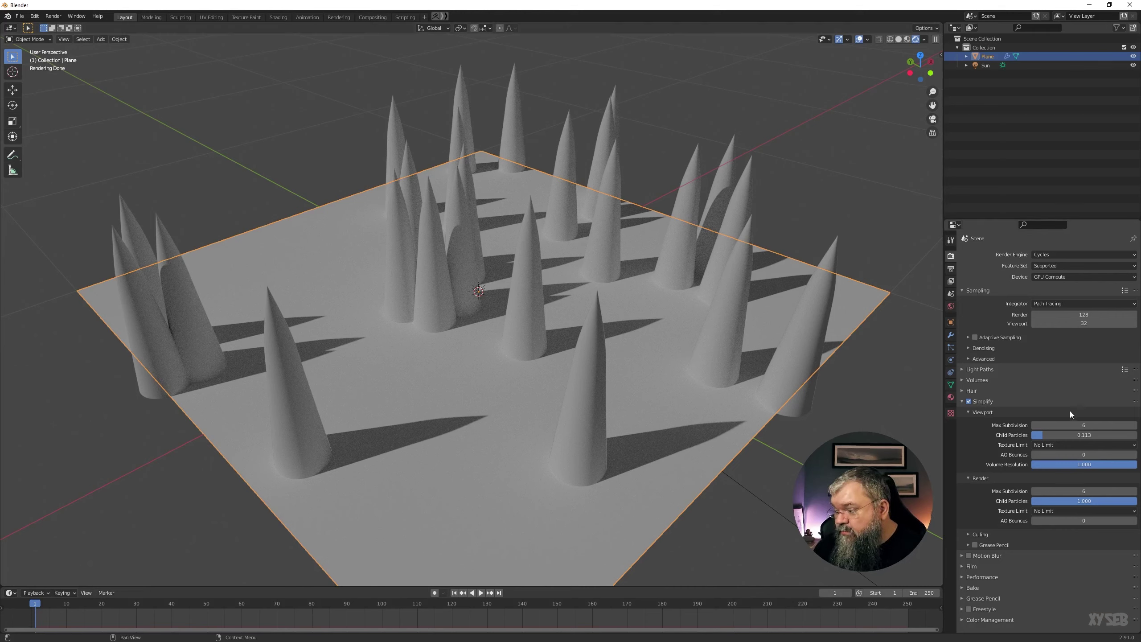
# Step: Collapse Simplify's Viewport and Render subpanels and expand Culling to show camera and distance culling
pyautogui.click(1049, 446)
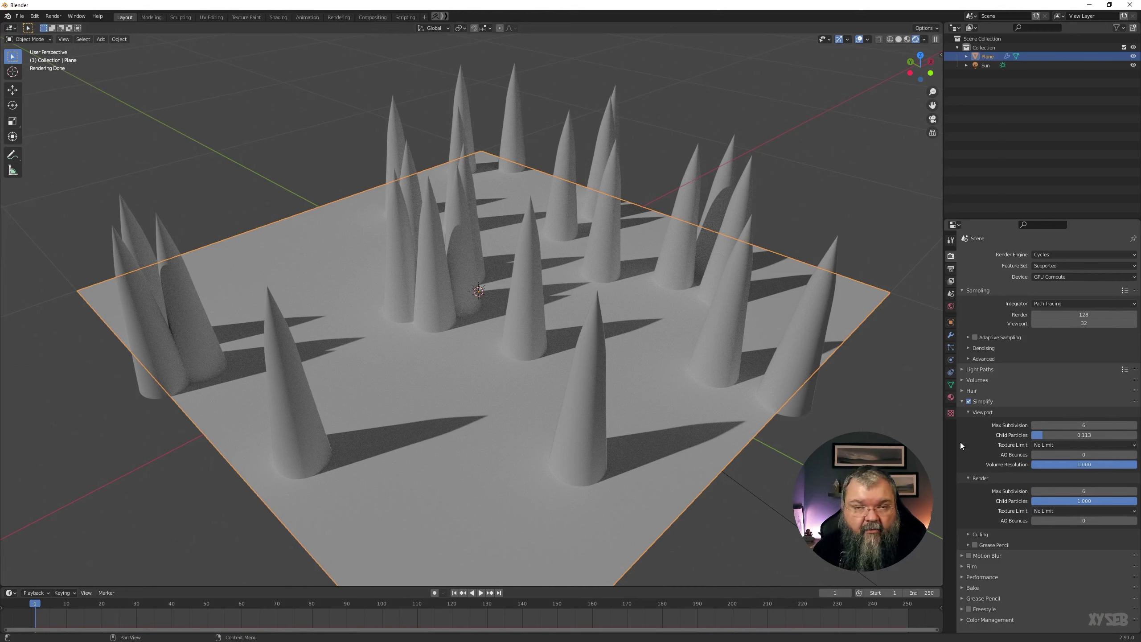
pyautogui.click(982, 412)
pyautogui.click(981, 423)
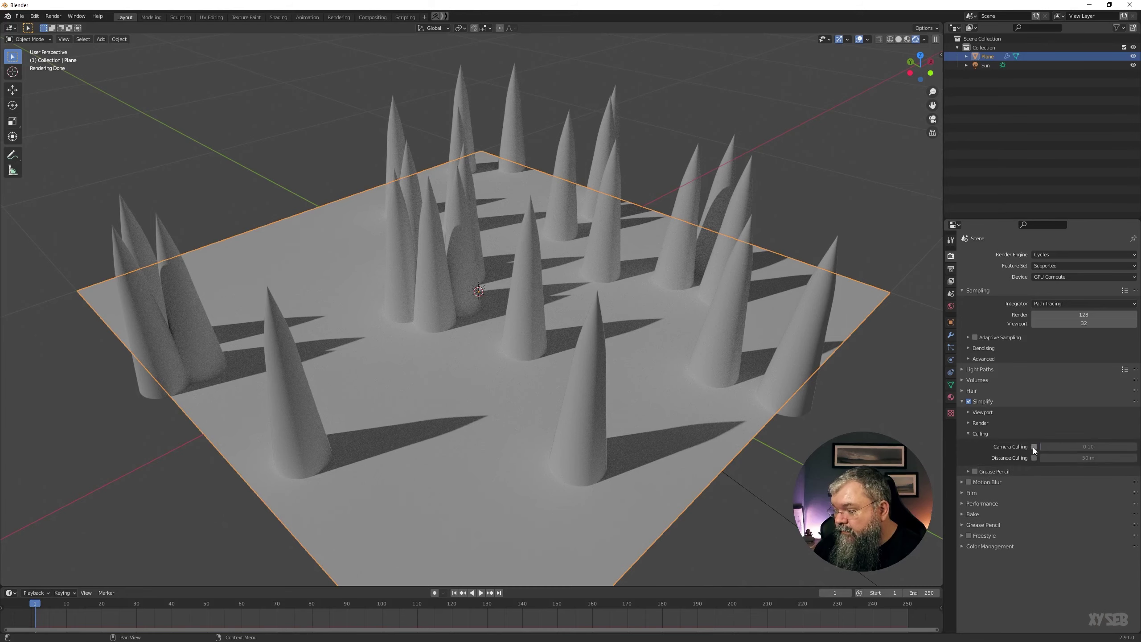
# Step: Add a camera with Shift+A and look through it with Numpad 0
pyautogui.scroll(-2, 641, 392)
pyautogui.scroll(-5, 641, 393)
pyautogui.scroll(2, 641, 392)
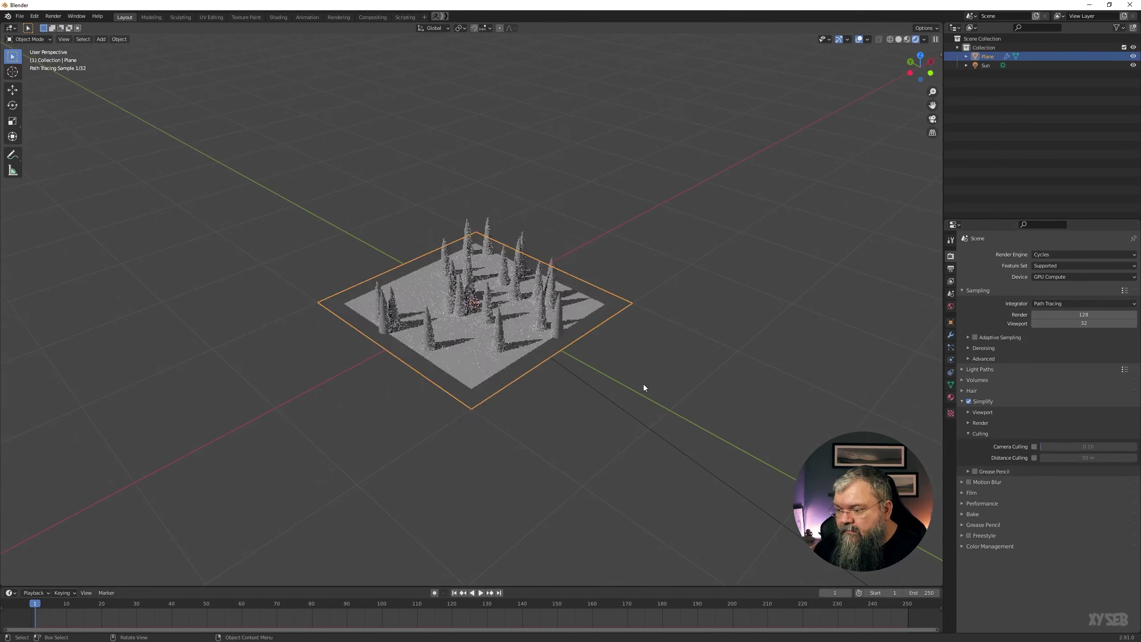
pyautogui.scroll(2, 644, 383)
pyautogui.scroll(1, 610, 357)
pyautogui.hotkey('shift', 'a')
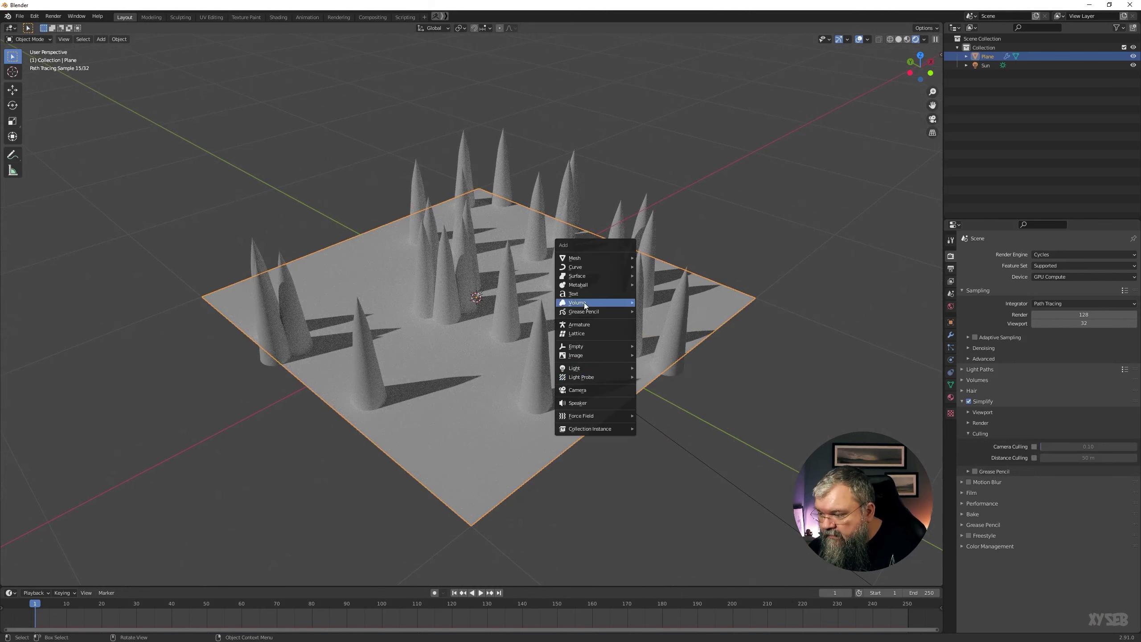
pyautogui.click(585, 388)
pyautogui.scroll(-4, 594, 386)
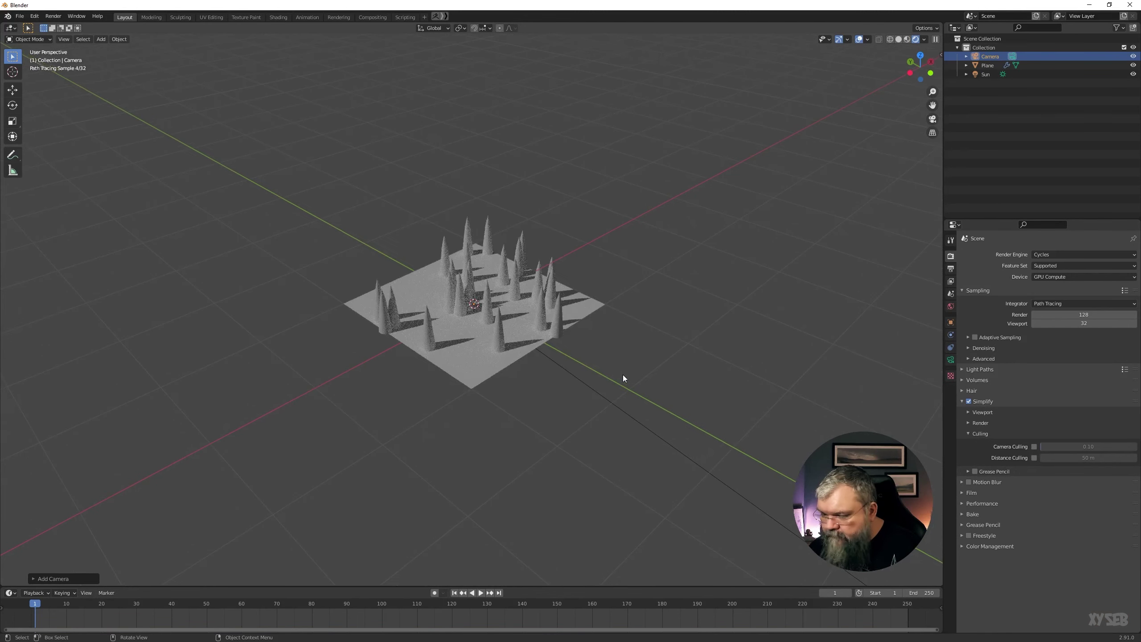
pyautogui.press('KP_0')
# Step: Turn on Camera to View in the sidebar and zoom out to frame the plane
pyautogui.press('n')
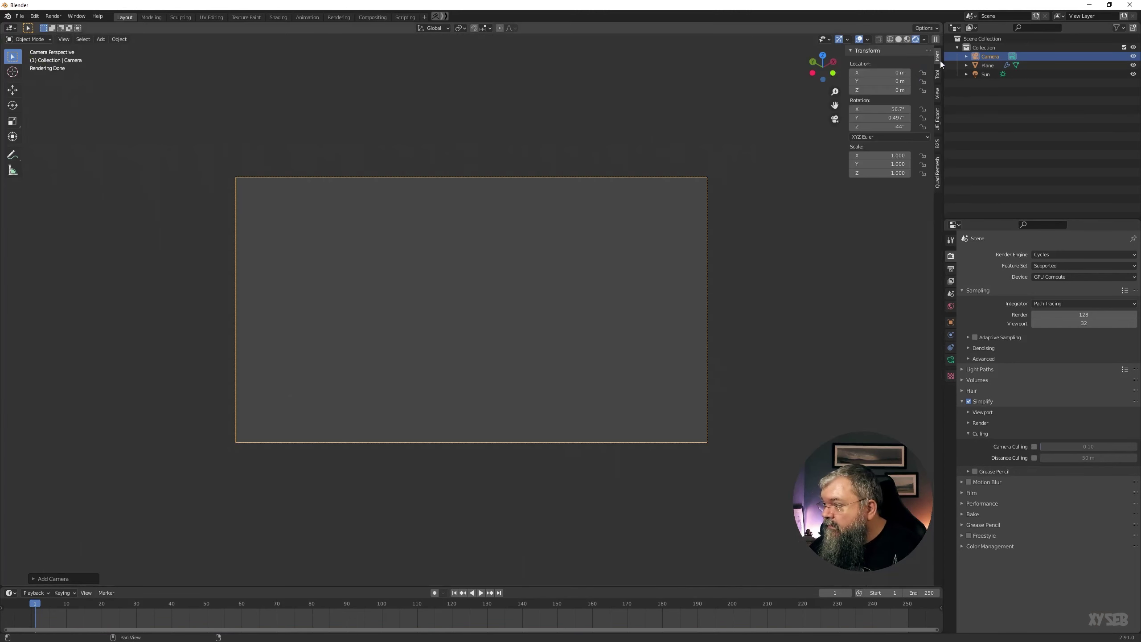
pyautogui.click(937, 92)
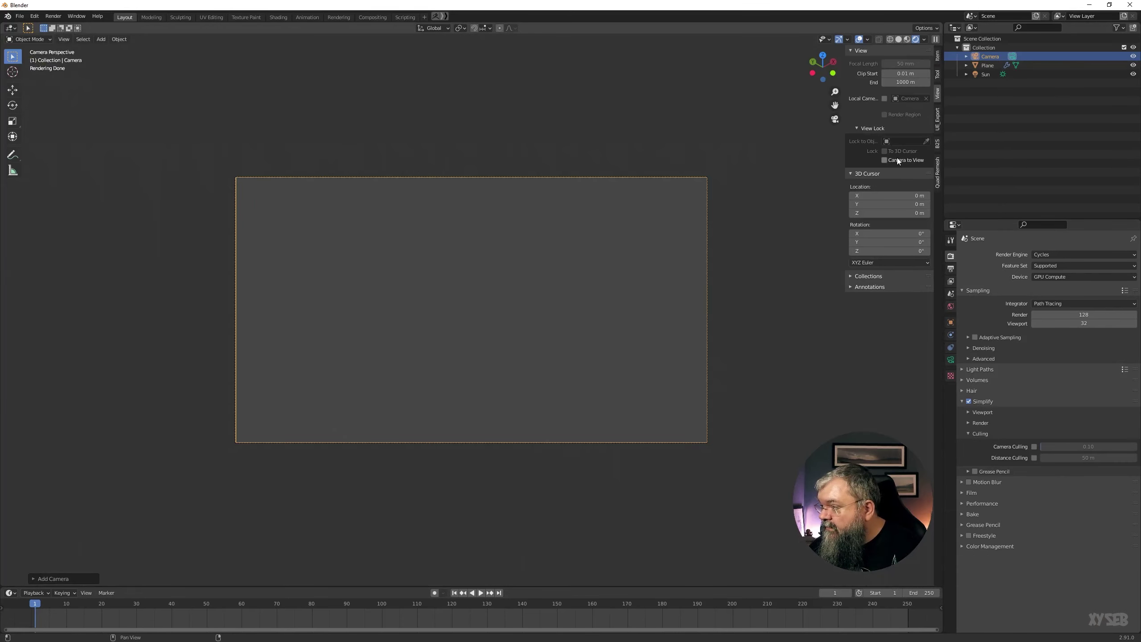
pyautogui.click(897, 157)
pyautogui.scroll(-3, 638, 293)
pyautogui.scroll(-3, 637, 293)
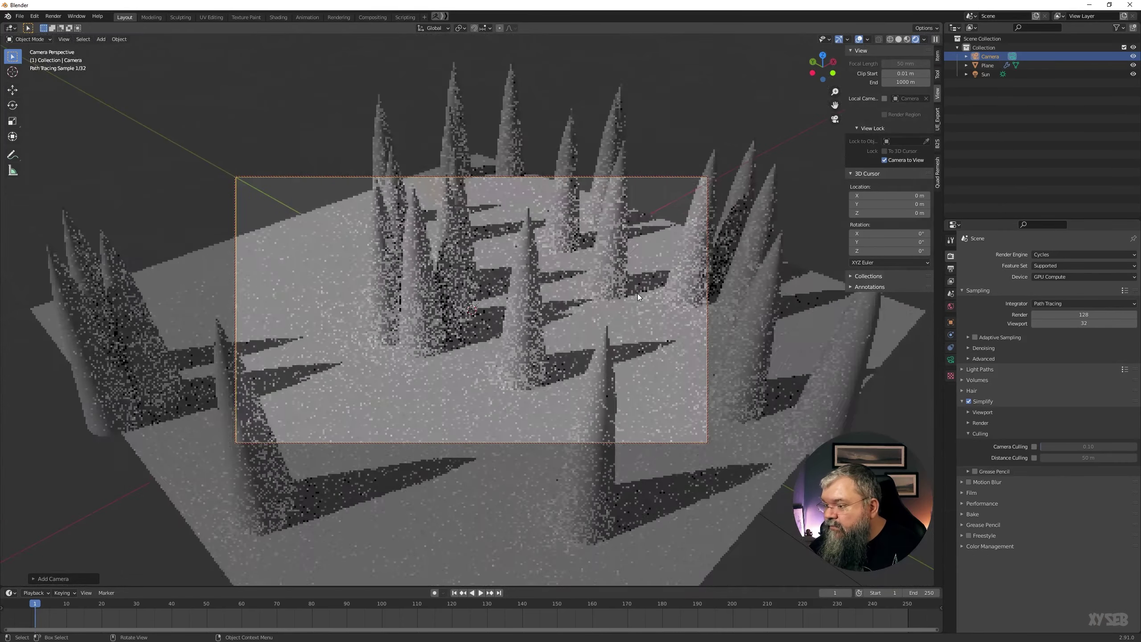
pyautogui.scroll(-2, 638, 293)
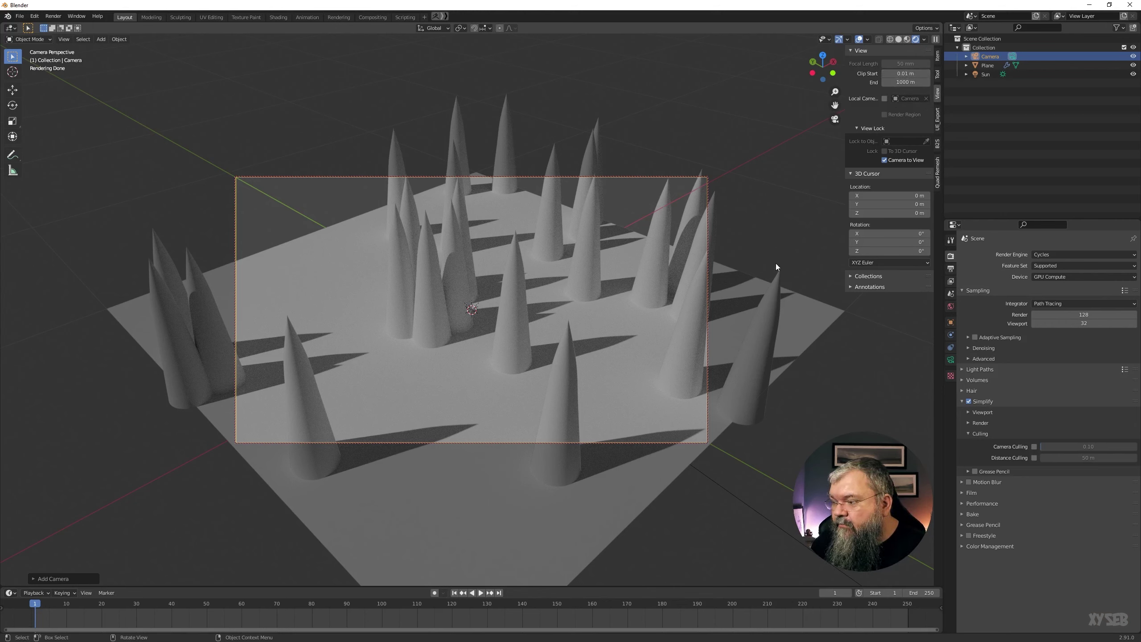
# Step: Enable Distance Culling at 1 m, then turn it back off
pyautogui.click(950, 361)
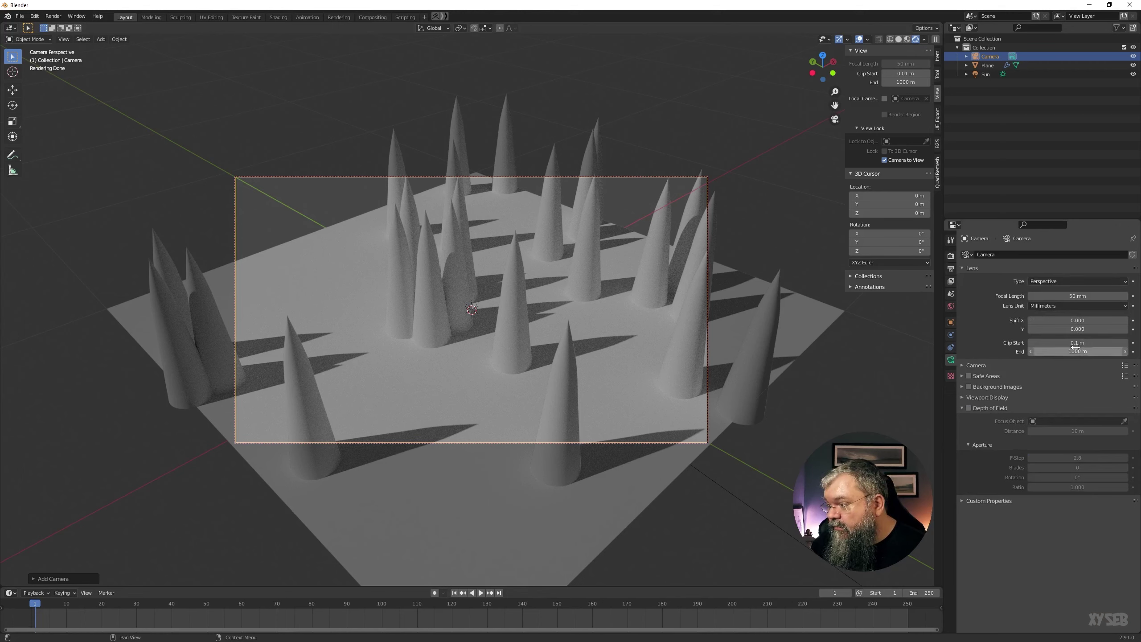
pyautogui.click(951, 257)
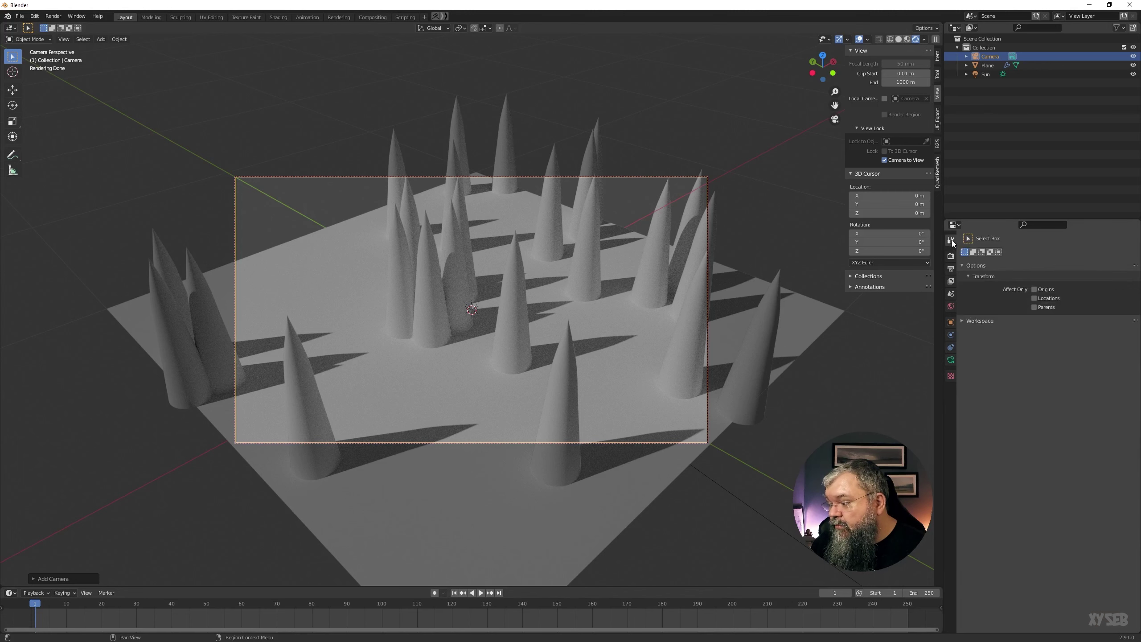
pyautogui.click(952, 256)
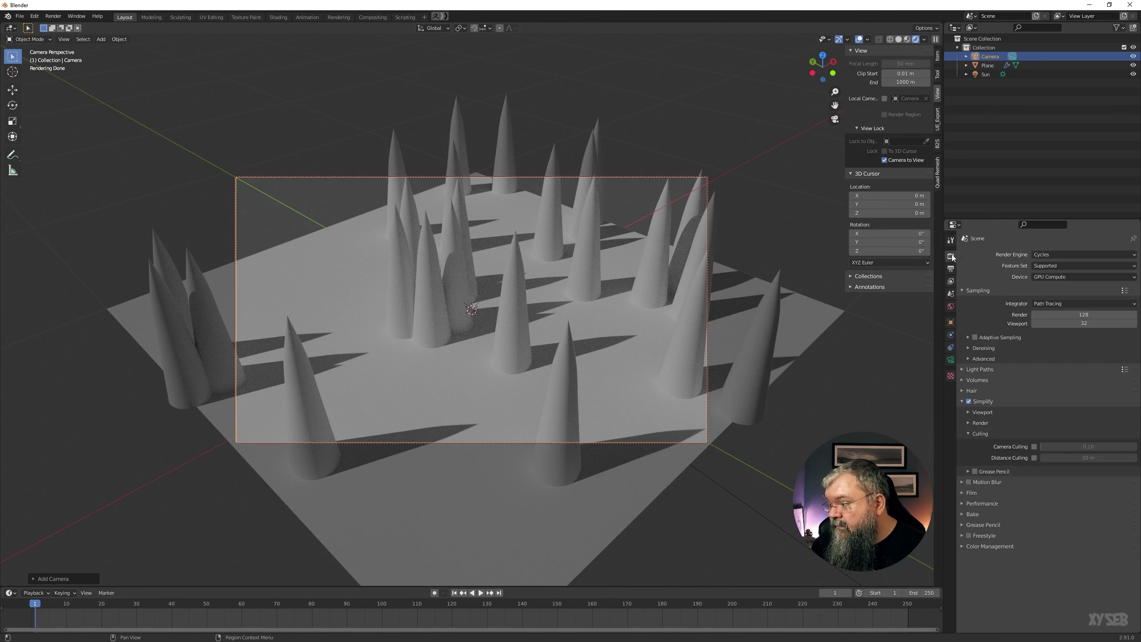
pyautogui.click(1034, 458)
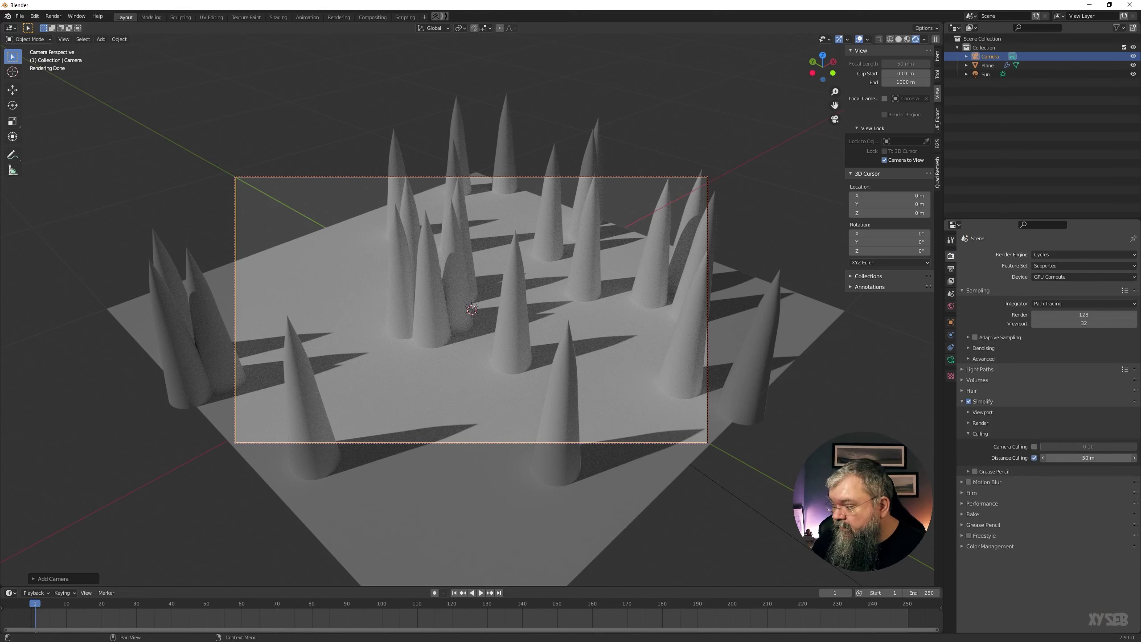
pyautogui.click(1094, 458)
pyautogui.write('1')
pyautogui.press('Return')
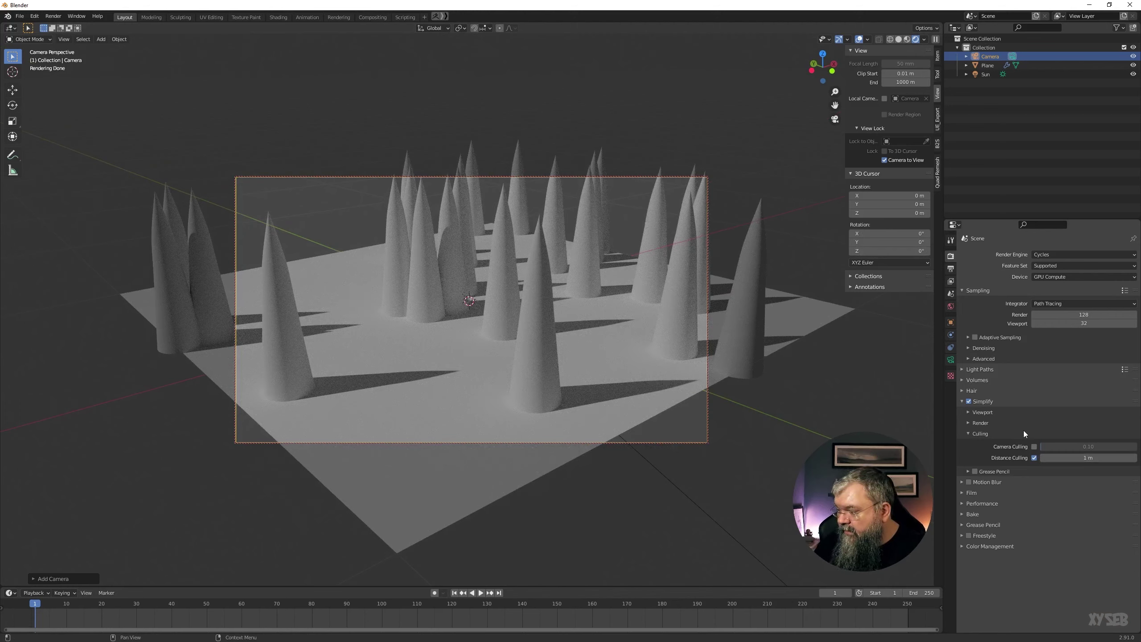
pyautogui.click(1034, 457)
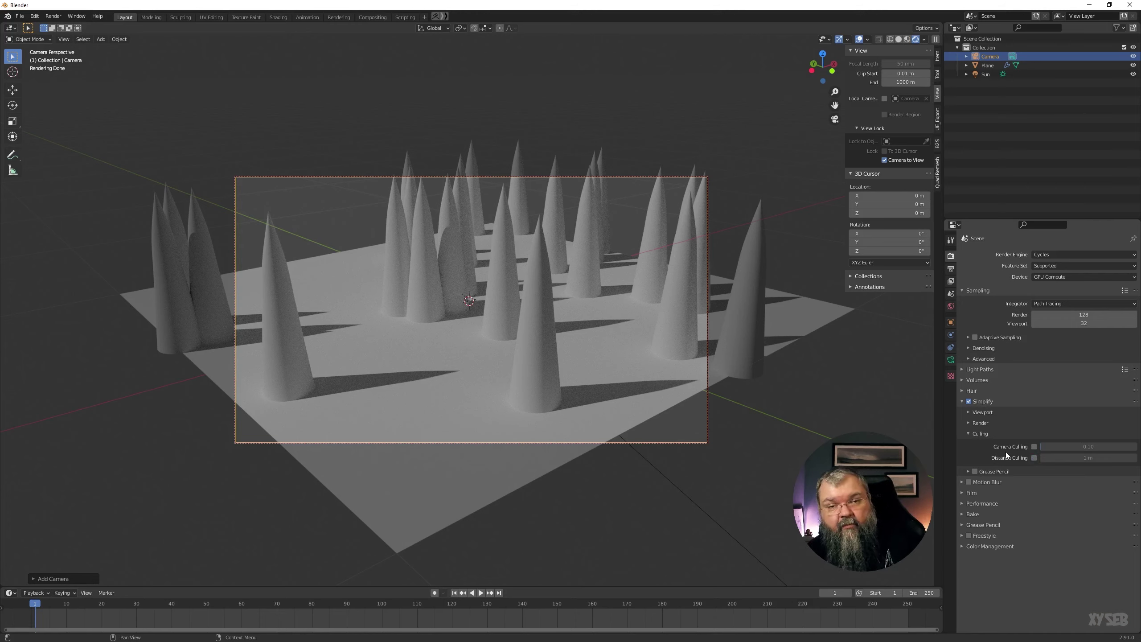
# Step: Collapse Culling and toggle Simplify's Grease Pencil on, then off again
pyautogui.click(983, 434)
pyautogui.click(966, 442)
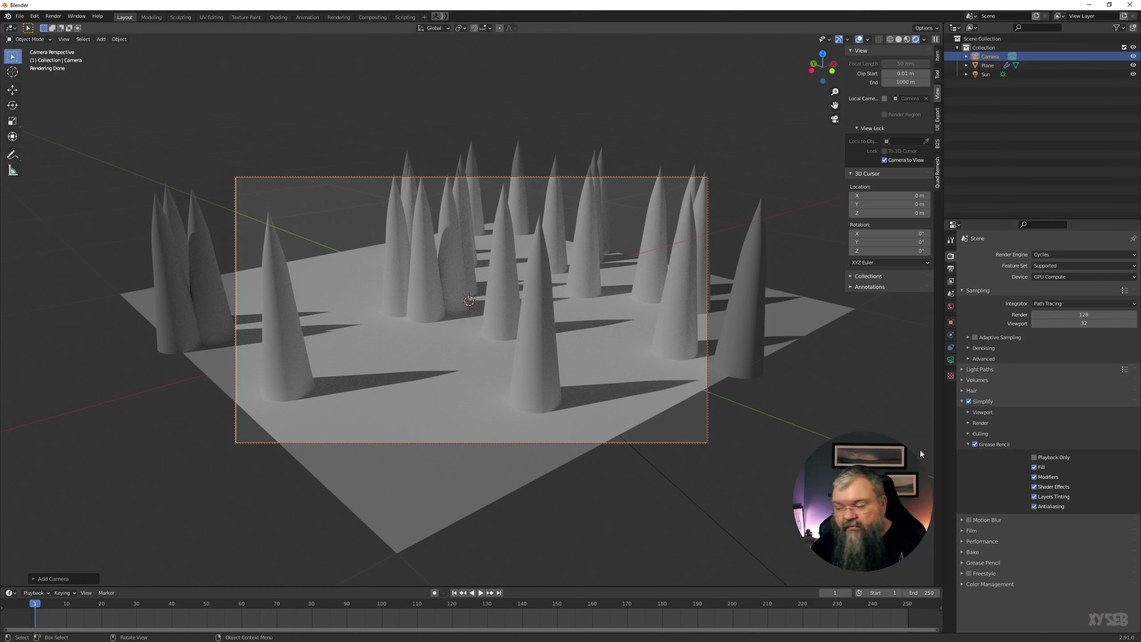
pyautogui.click(974, 444)
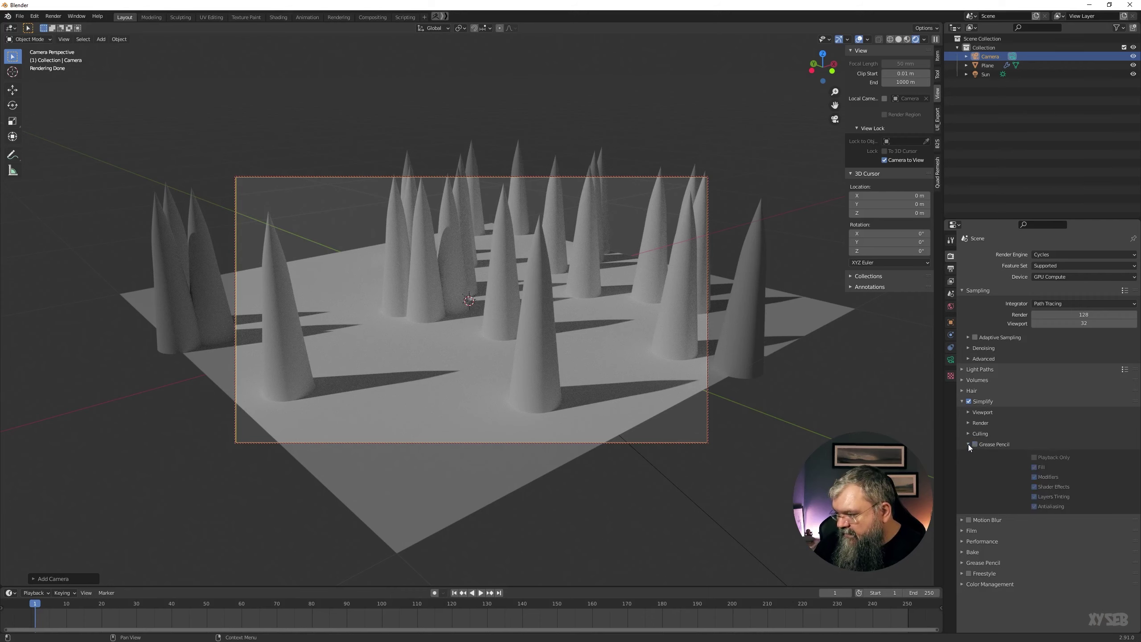
# Step: Disable Simplify, view through the camera, and move the animation to frame 18
pyautogui.click(969, 402)
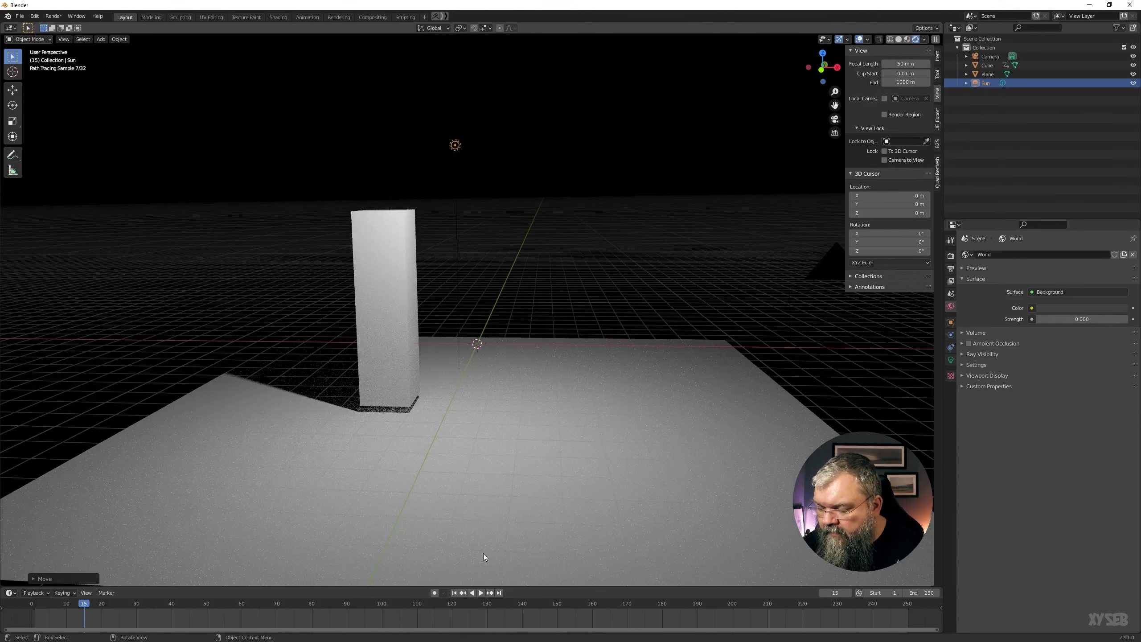
pyautogui.press('KP_0')
pyautogui.press('space')
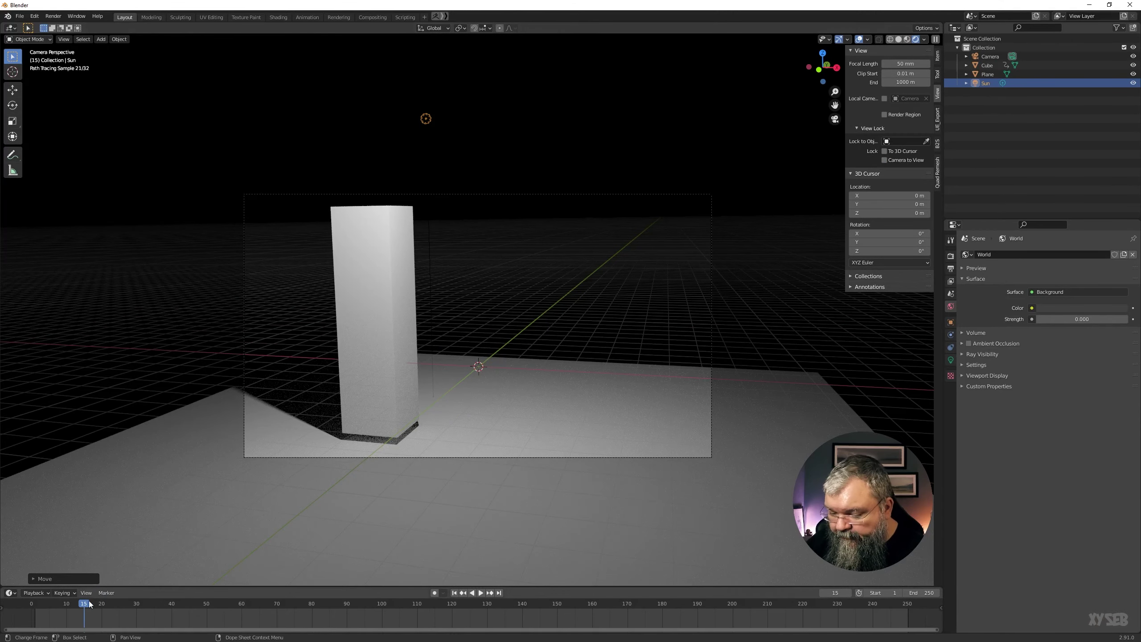
pyautogui.click(53, 603)
pyautogui.moveTo(53, 604); pyautogui.dragTo(99, 608)
pyautogui.press('space')
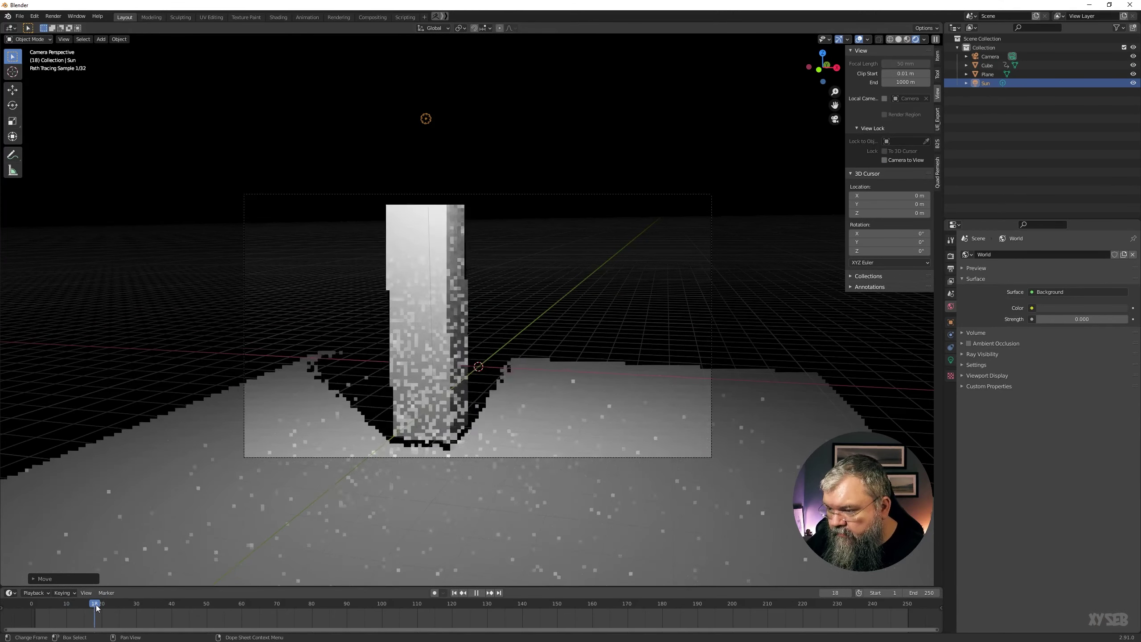
pyautogui.click(955, 256)
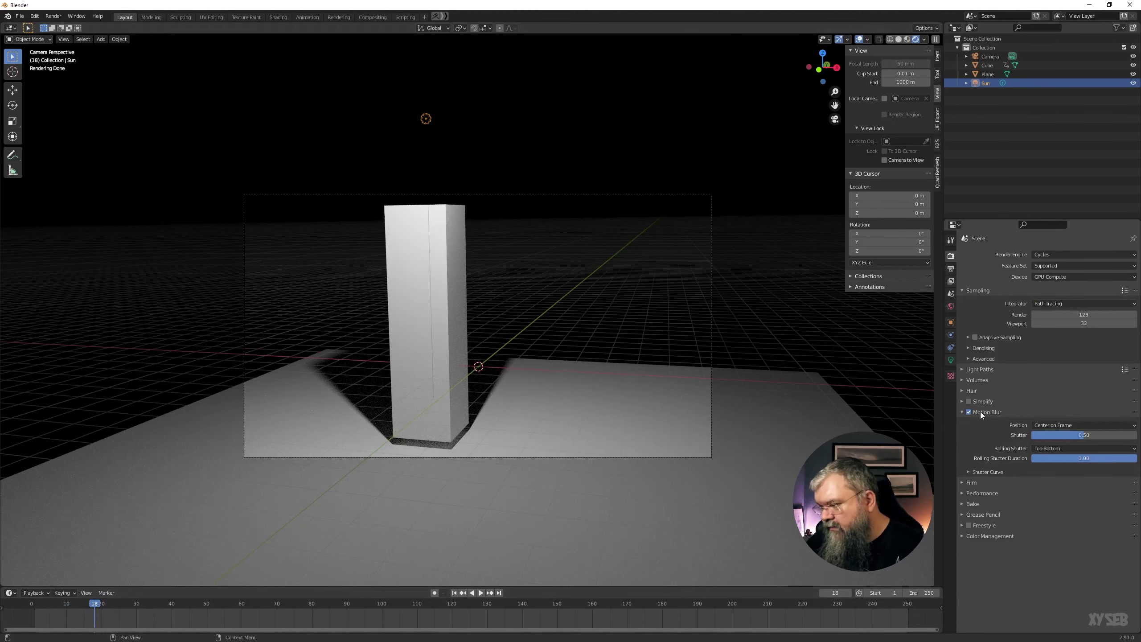
# Step: Set motion blur Rolling Shutter to None, check Position options, and render frame 18
pyautogui.click(1035, 448)
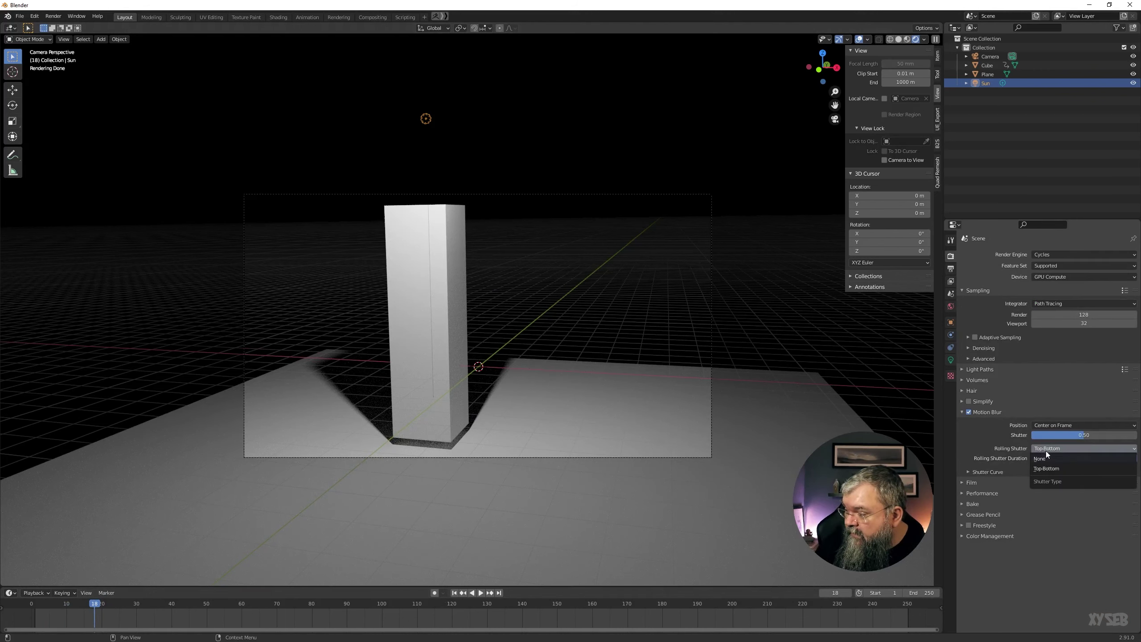
pyautogui.click(988, 471)
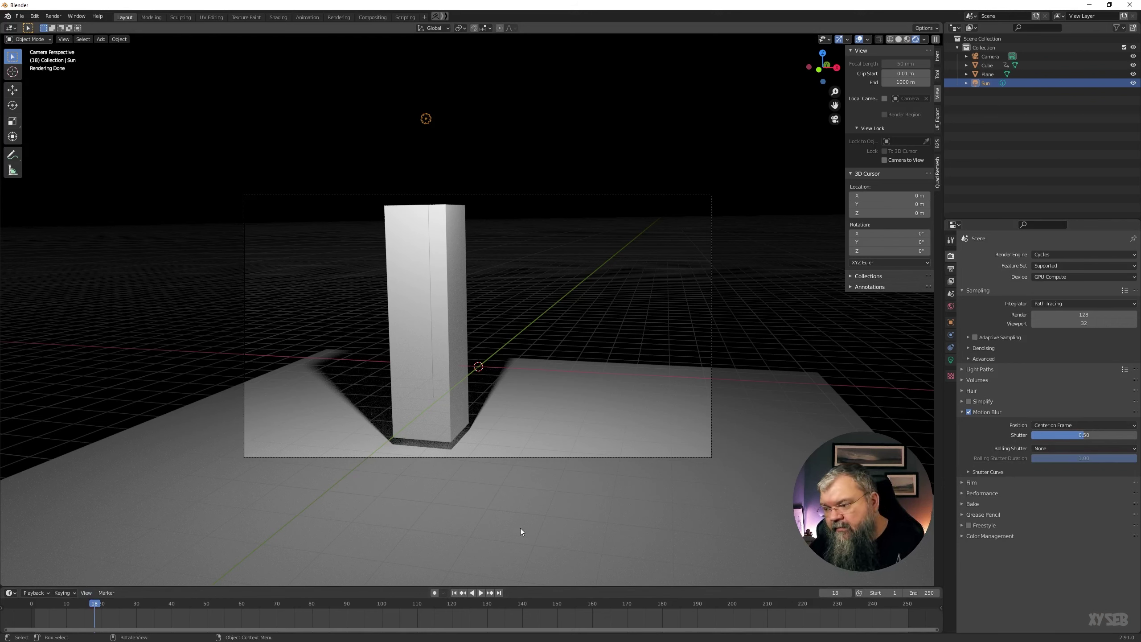
pyautogui.click(1076, 425)
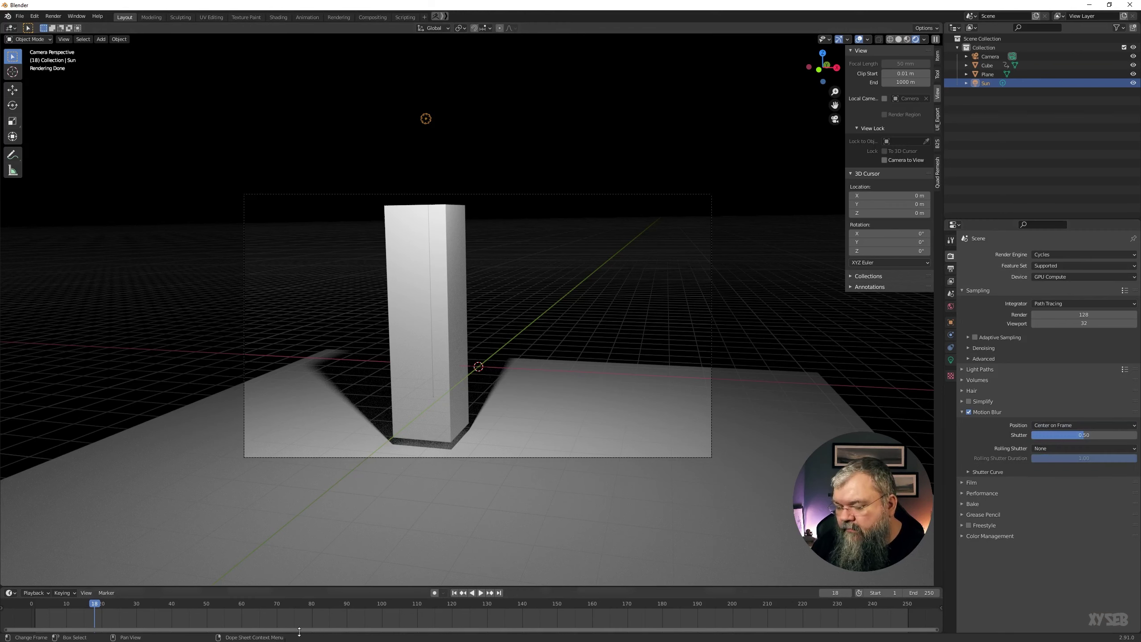
pyautogui.click(1075, 424)
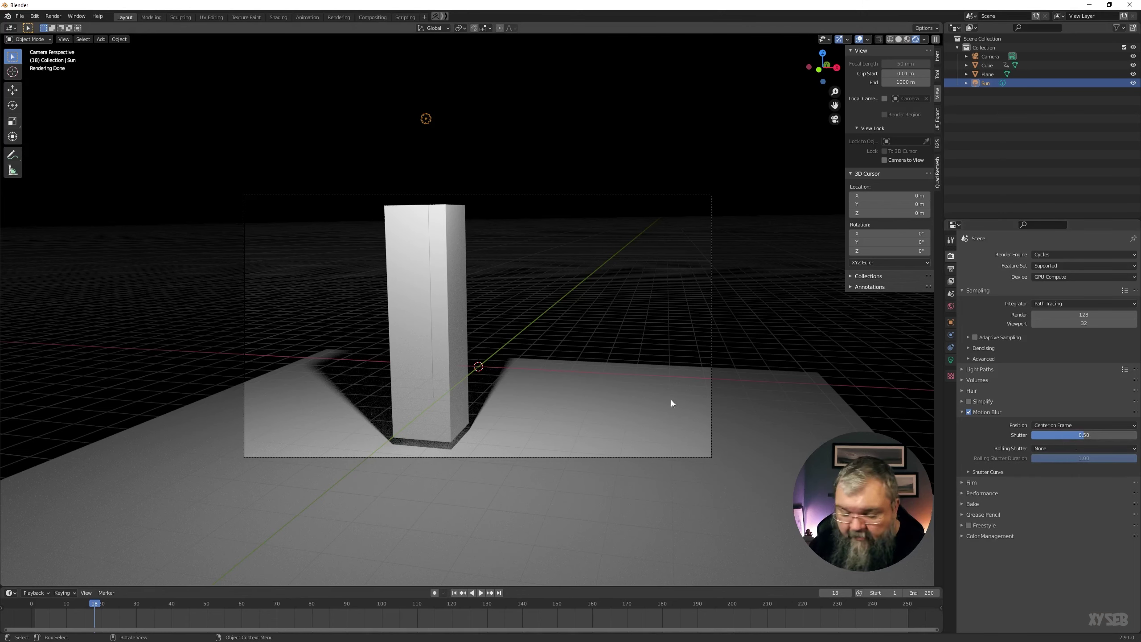
pyautogui.press('F12')
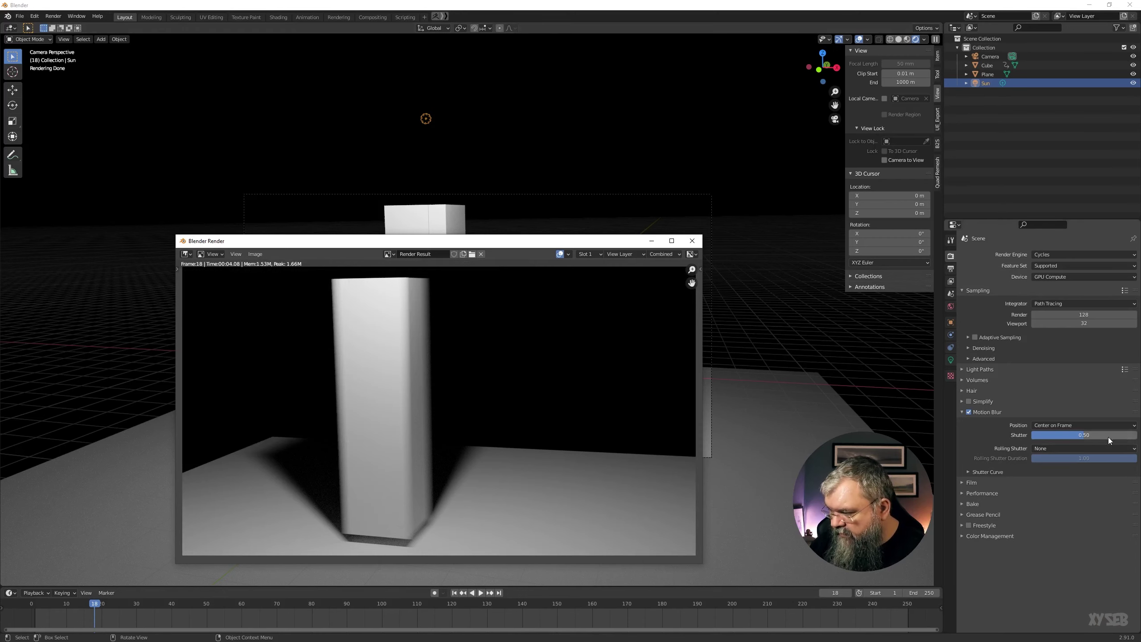
# Step: Raise motion blur Shutter to 1.00 and re-render frame 18 for comparison
pyautogui.click(691, 240)
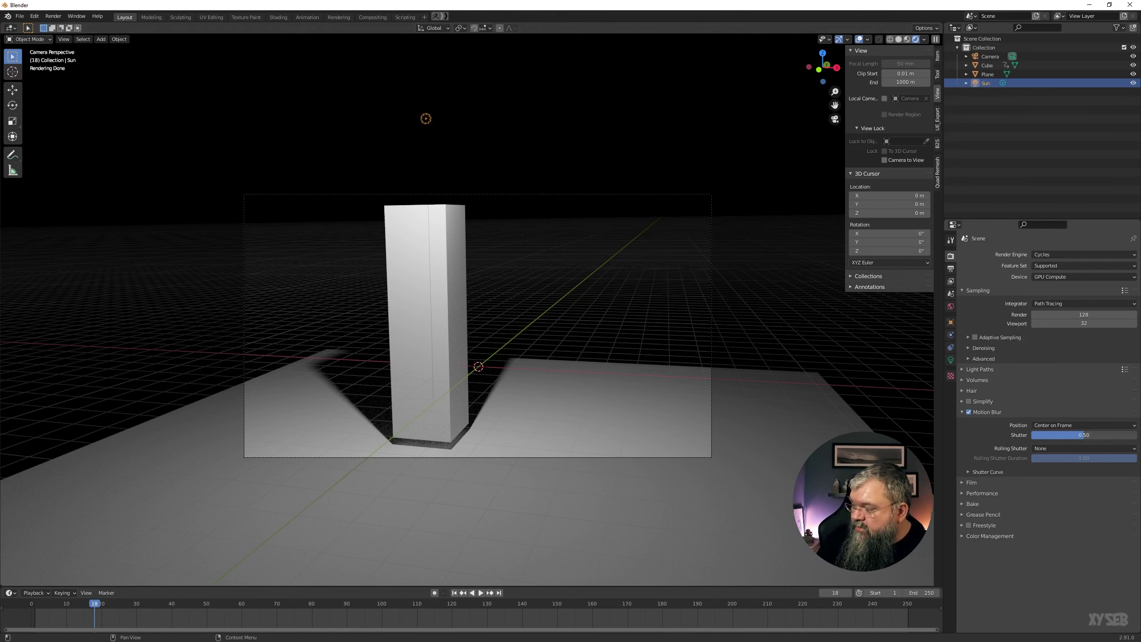
pyautogui.moveTo(1084, 435); pyautogui.dragTo(1137, 434)
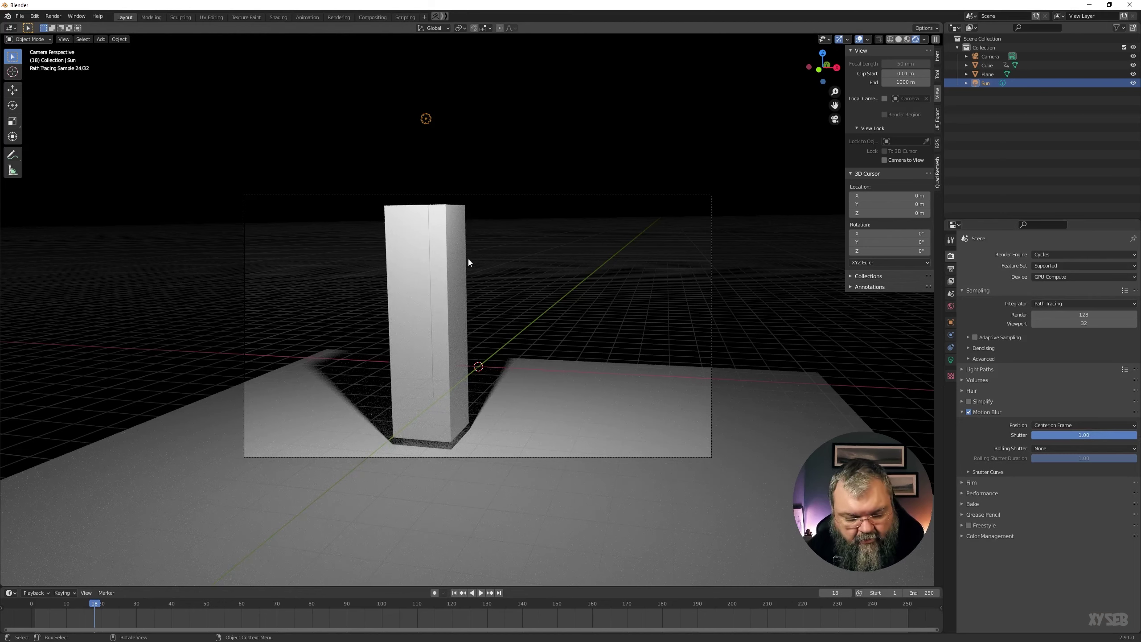
pyautogui.press('F12')
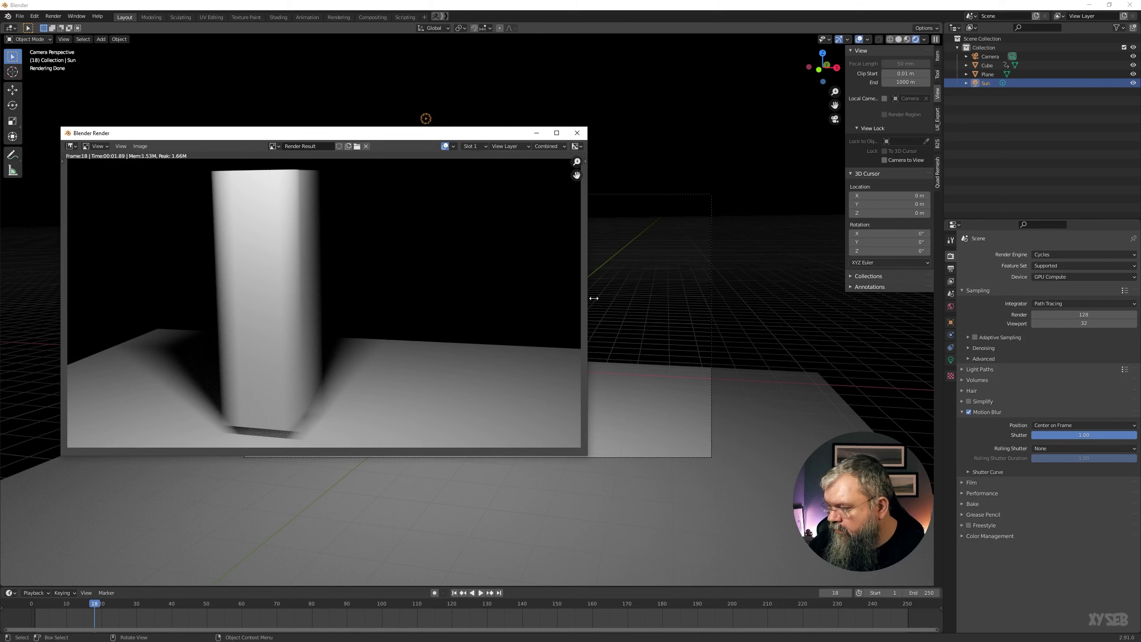
pyautogui.click(577, 133)
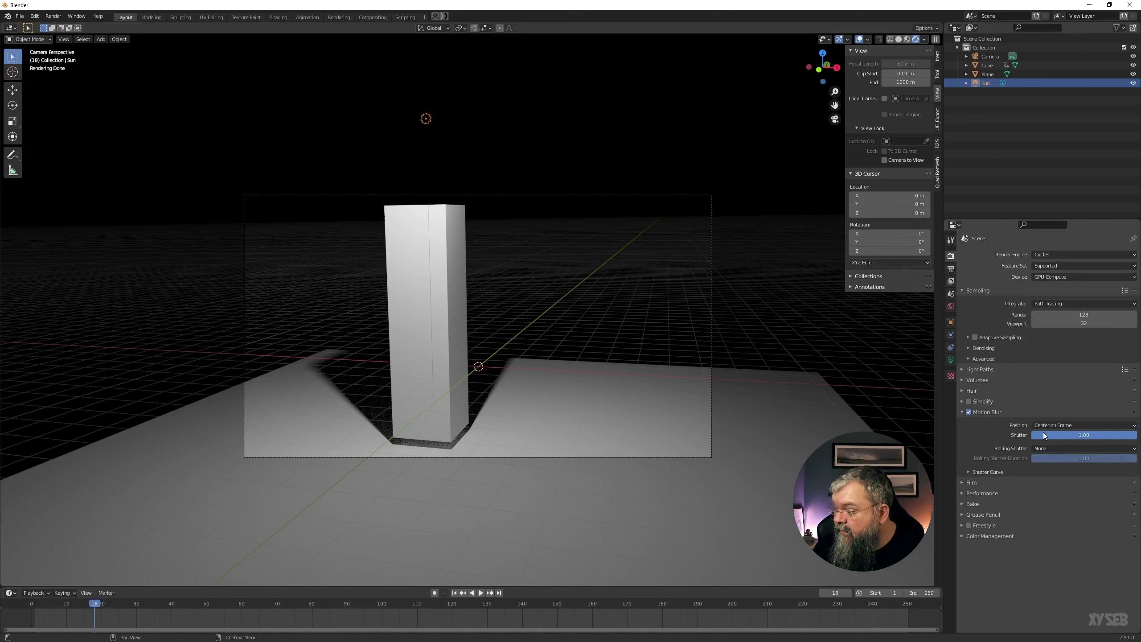
# Step: Set Shutter to 0.50 and Top-Bottom rolling shutter at default 0.10 duration, then render
pyautogui.moveTo(1056, 434)
pyautogui.mouseDown()
pyautogui.moveTo(997, 434)
pyautogui.moveTo(1009, 434)
pyautogui.mouseUp()
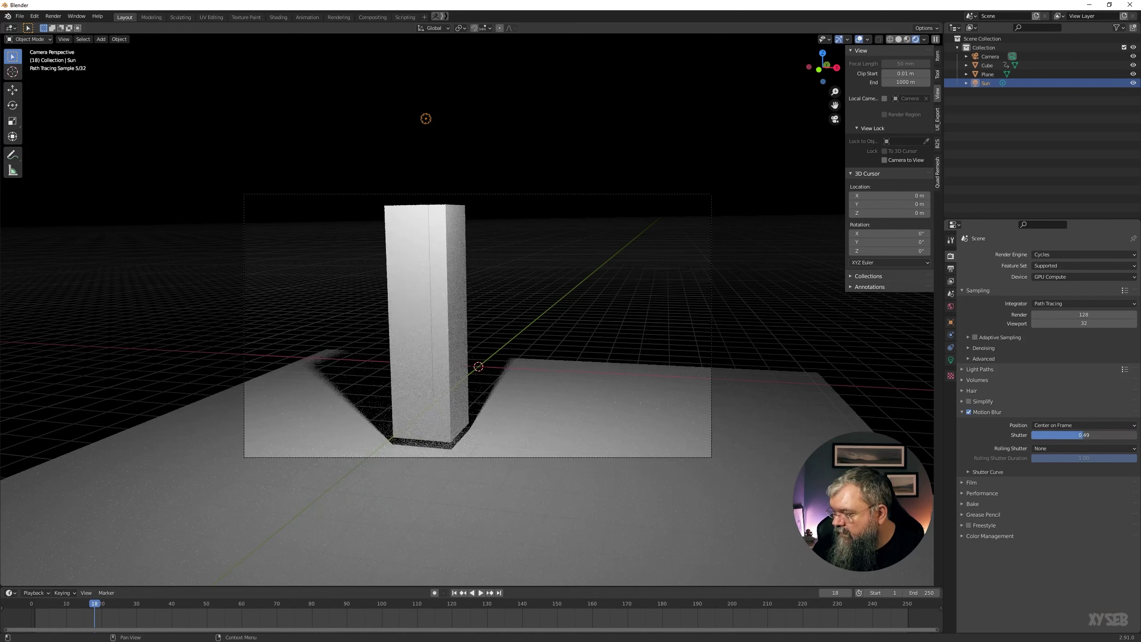
pyautogui.moveTo(1009, 434); pyautogui.dragTo(1012, 434)
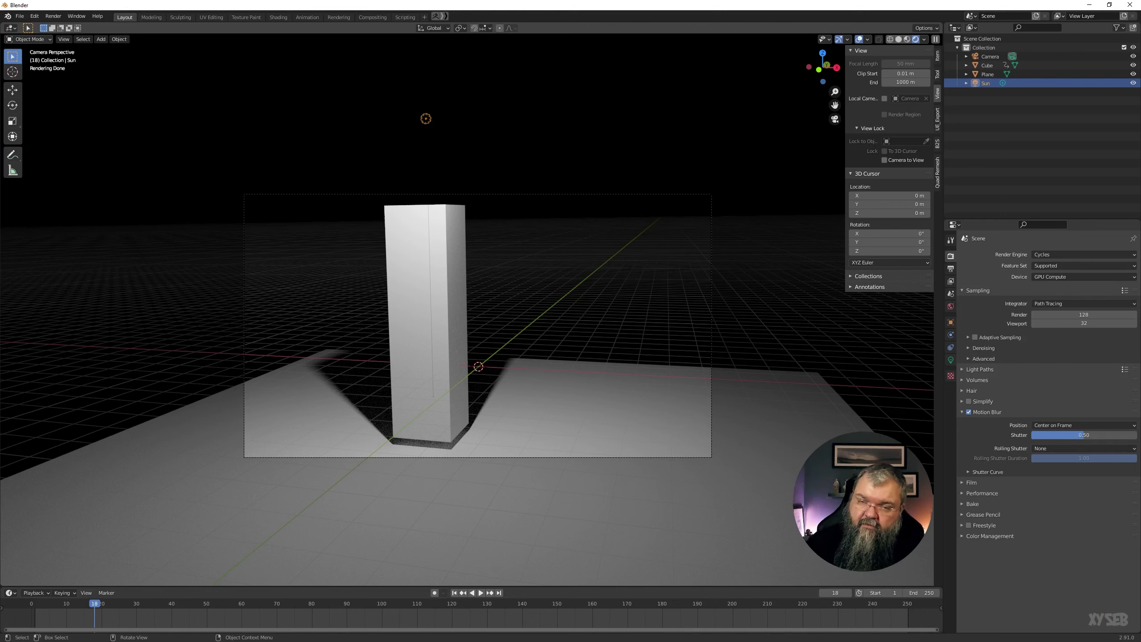
pyautogui.click(1062, 449)
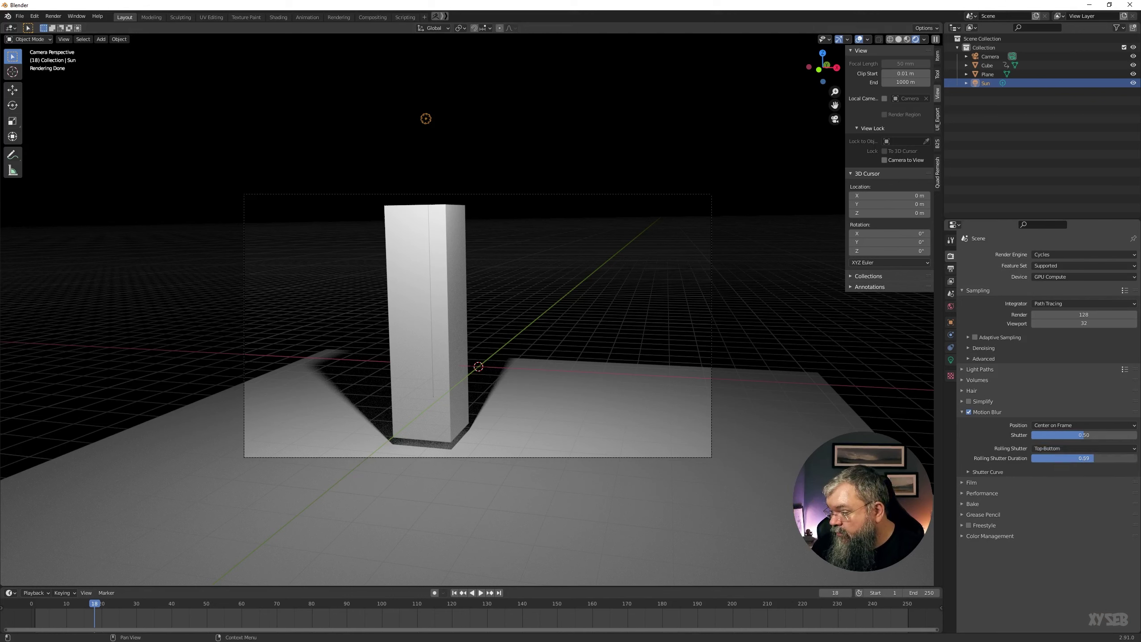
pyautogui.moveTo(1084, 458)
pyautogui.mouseDown()
pyautogui.moveTo(1074, 458)
pyautogui.moveTo(1086, 458)
pyautogui.mouseUp()
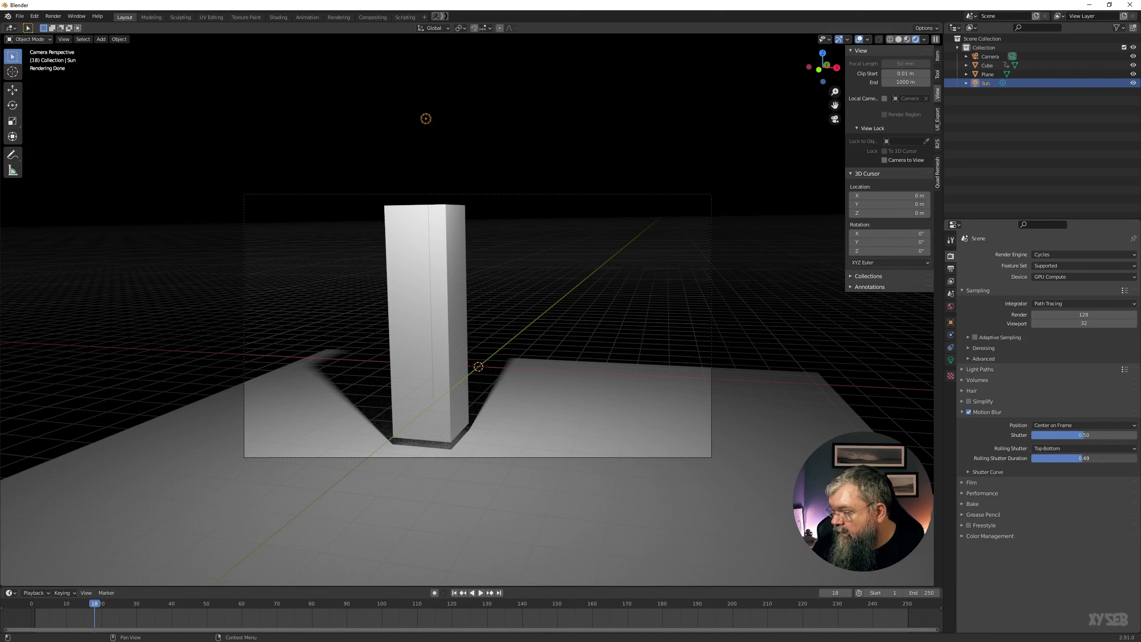
pyautogui.rightClick(1086, 458)
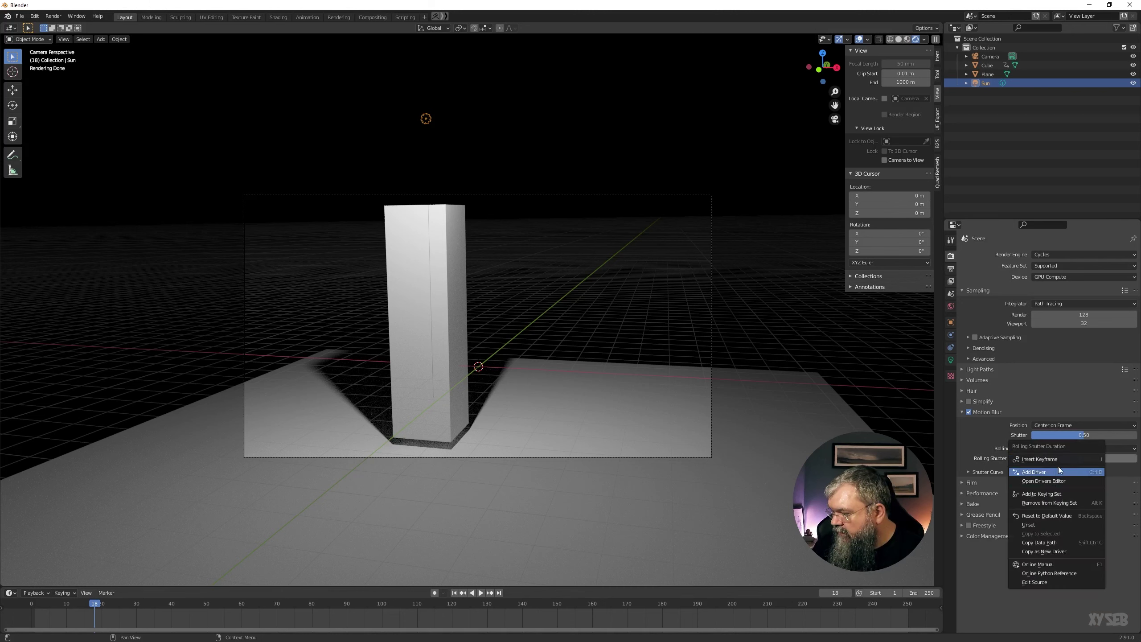
pyautogui.click(1054, 517)
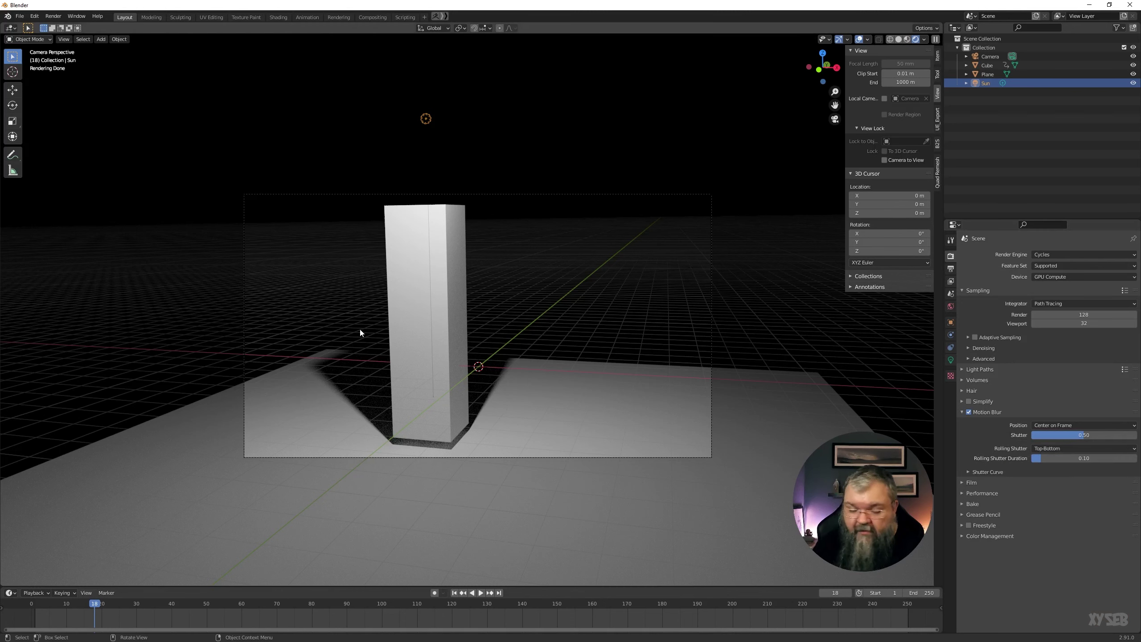
pyautogui.press('F12')
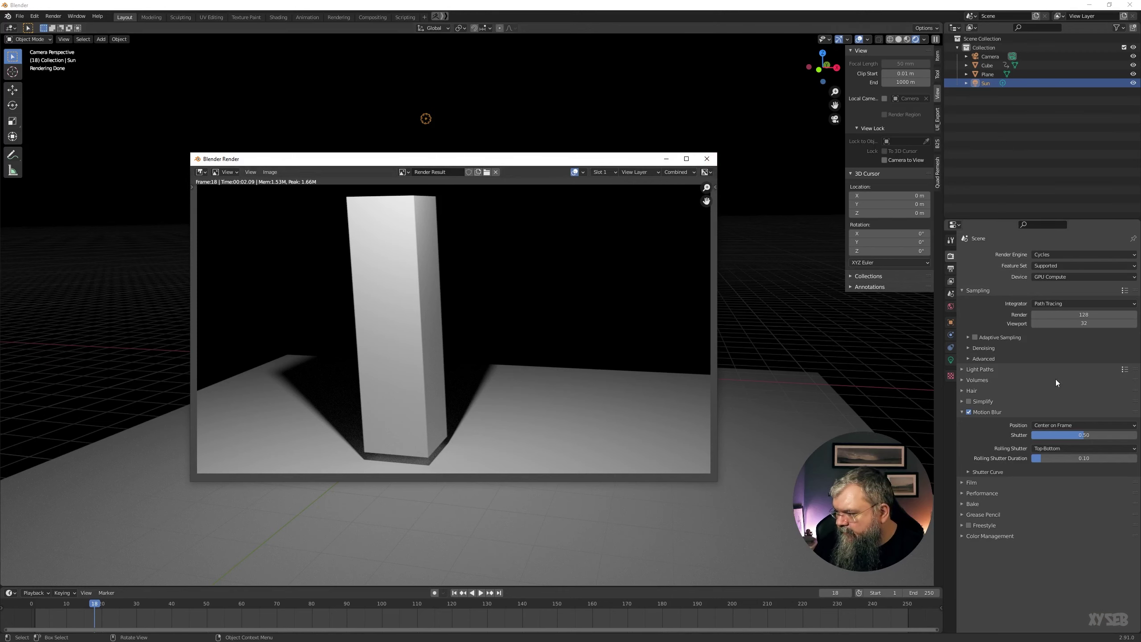
# Step: Close the render, set Rolling Shutter back to None, and expand the Shutter Curve subpanel
pyautogui.click(706, 159)
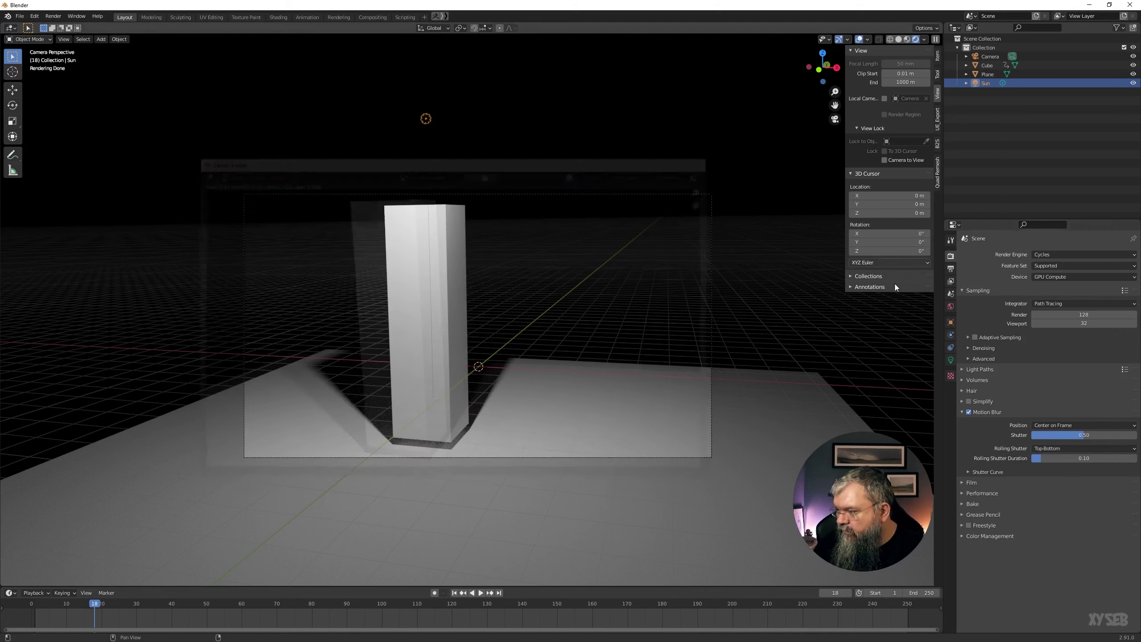
pyautogui.click(1051, 449)
pyautogui.click(1046, 458)
pyautogui.click(991, 475)
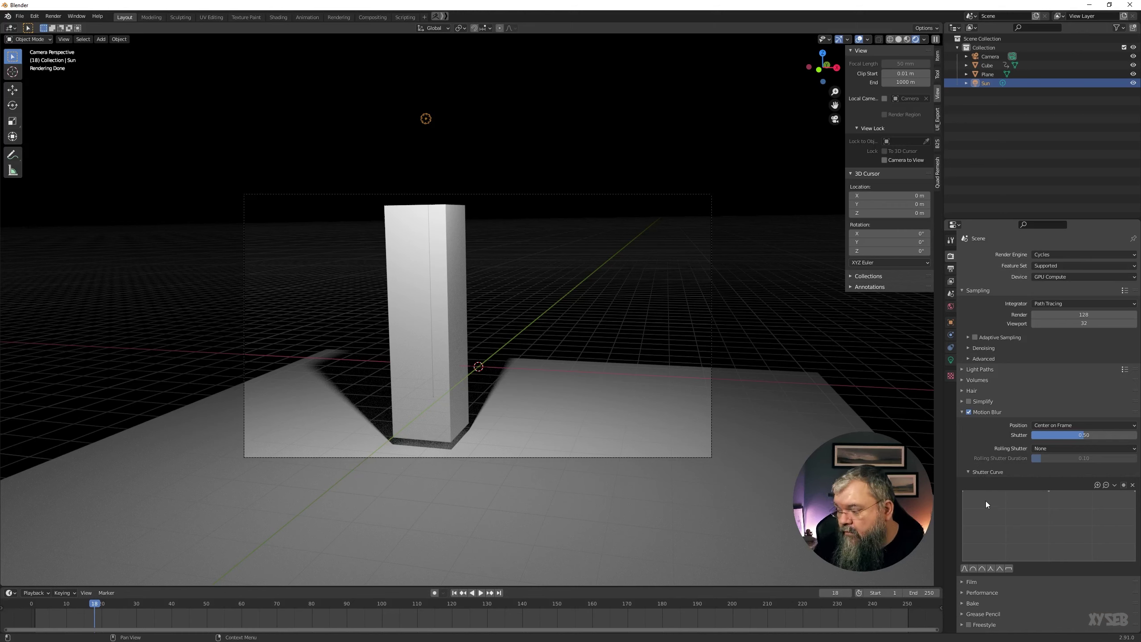
# Step: Apply the smooth, then the sharp shutter curve preset and test-render it with F12
pyautogui.click(976, 569)
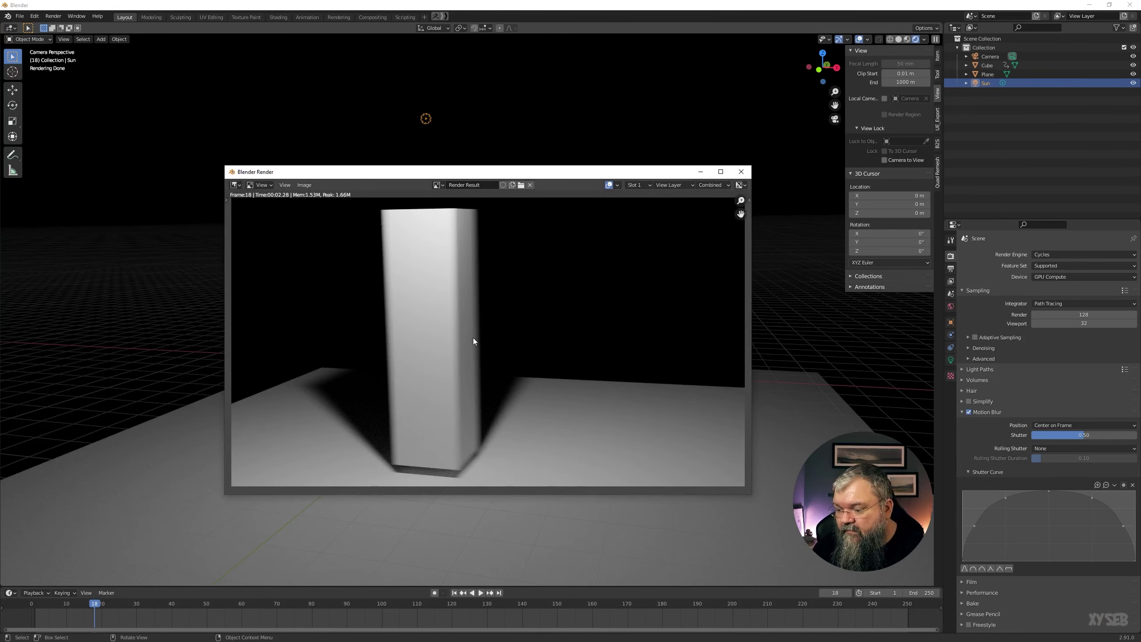
pyautogui.click(991, 570)
pyautogui.press('F12')
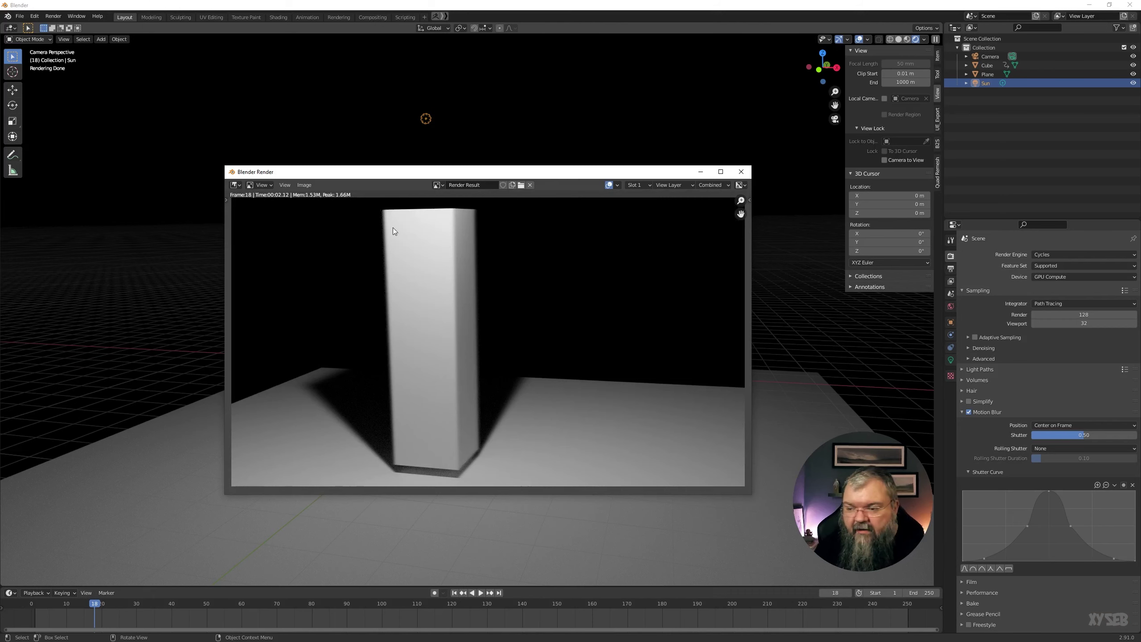
pyautogui.click(741, 174)
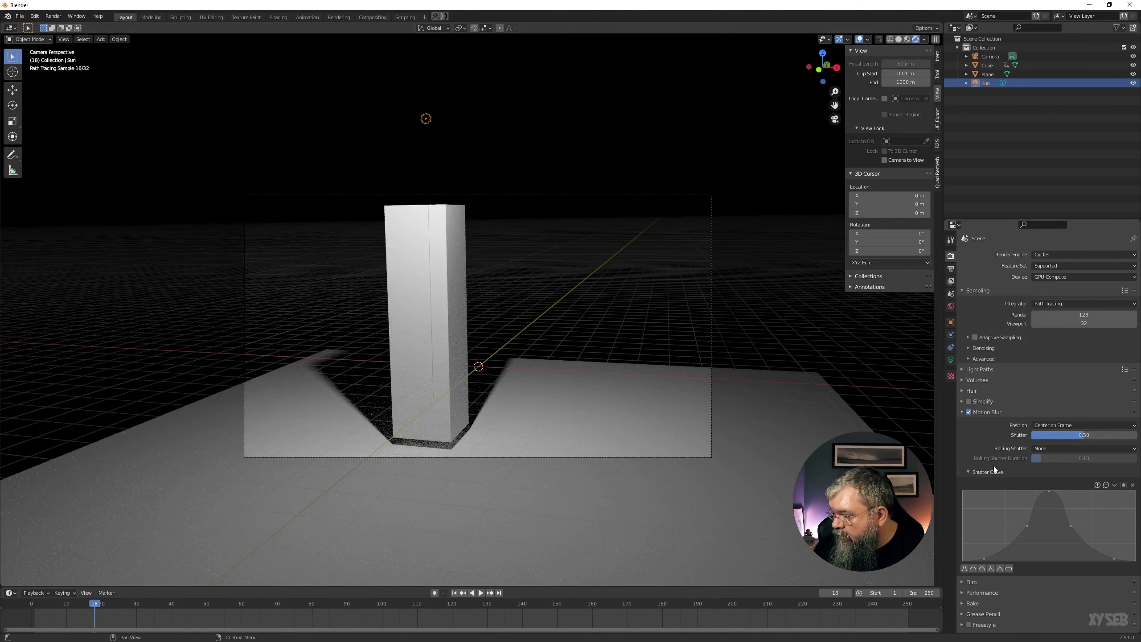
# Step: Reset the shutter curve to flat, collapse it, and switch Motion Blur off
pyautogui.click(1005, 569)
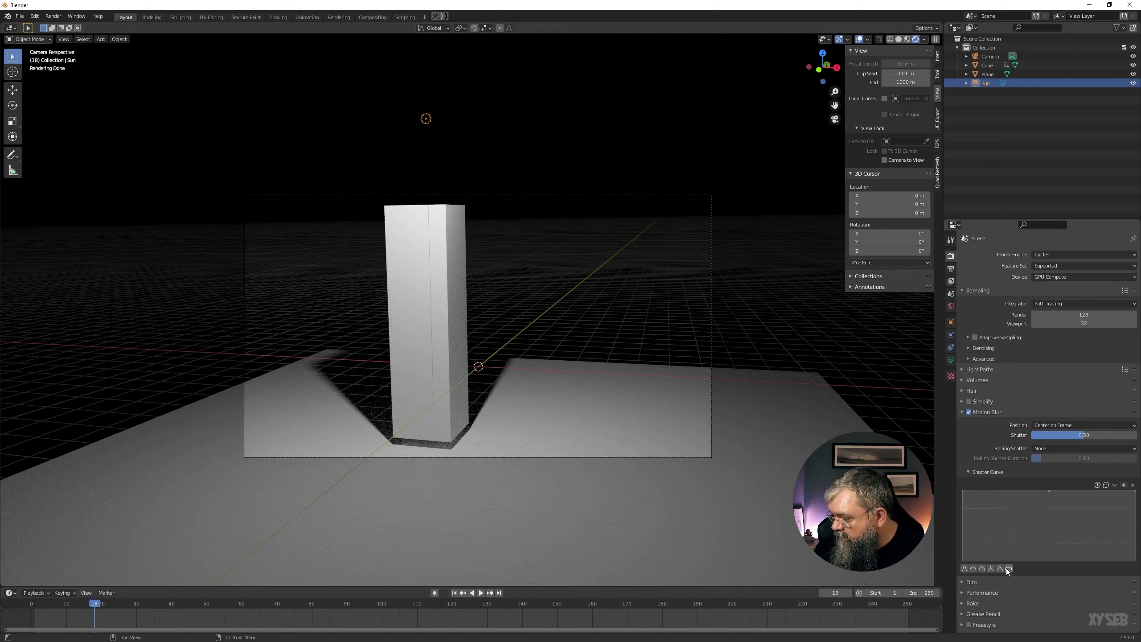
pyautogui.click(984, 472)
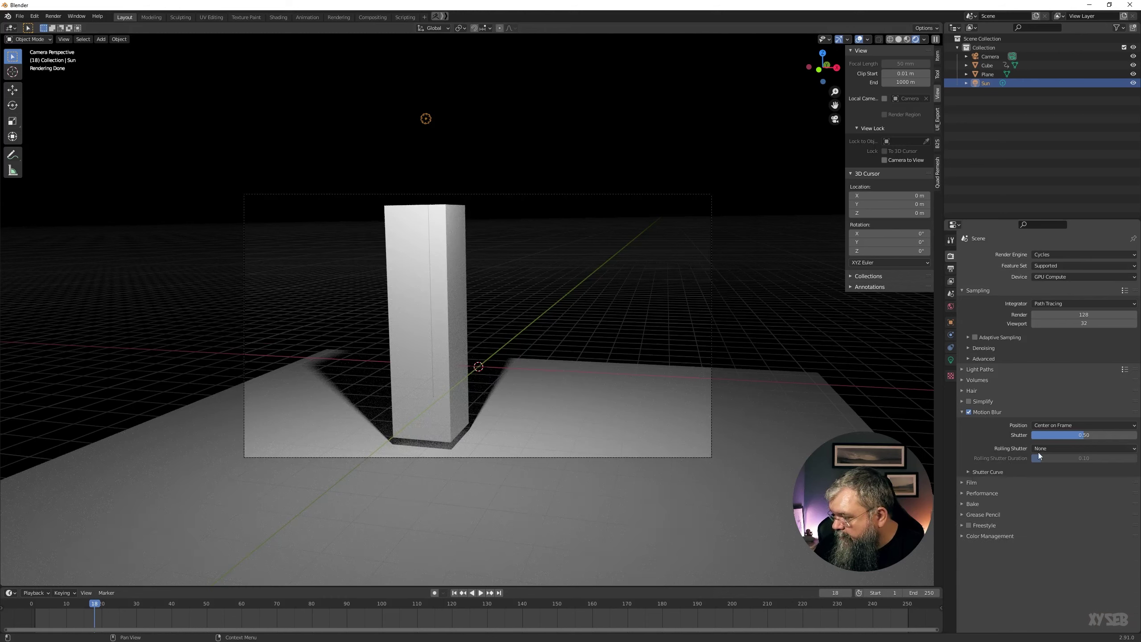
pyautogui.click(971, 412)
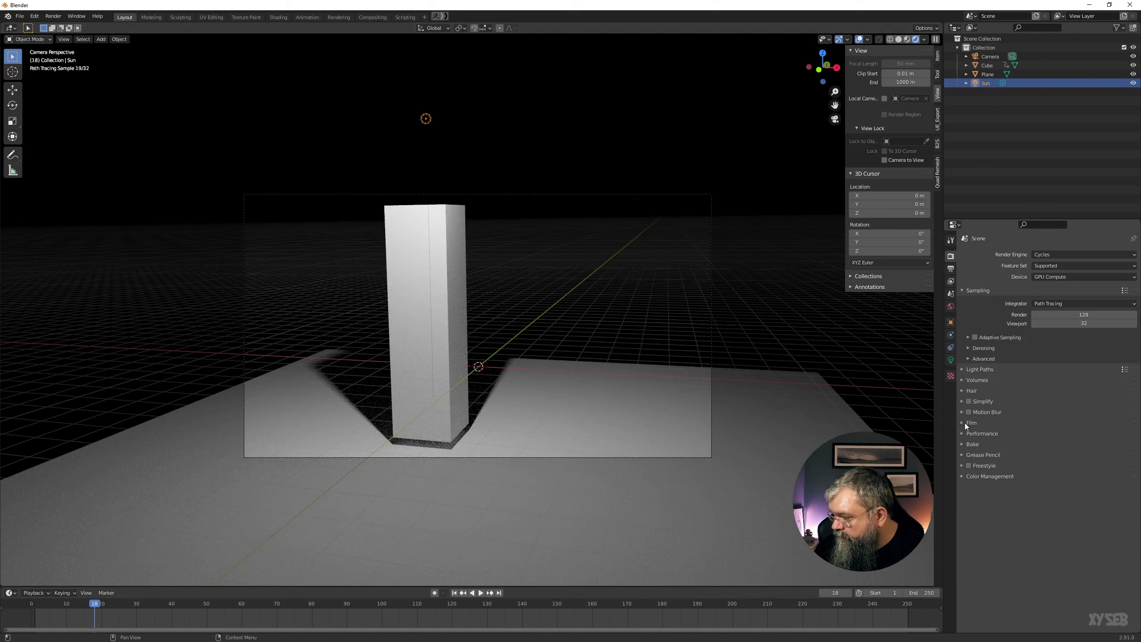
# Step: Expand Film settings and test a brighter exposure, cancelling back to 1.00
pyautogui.click(964, 423)
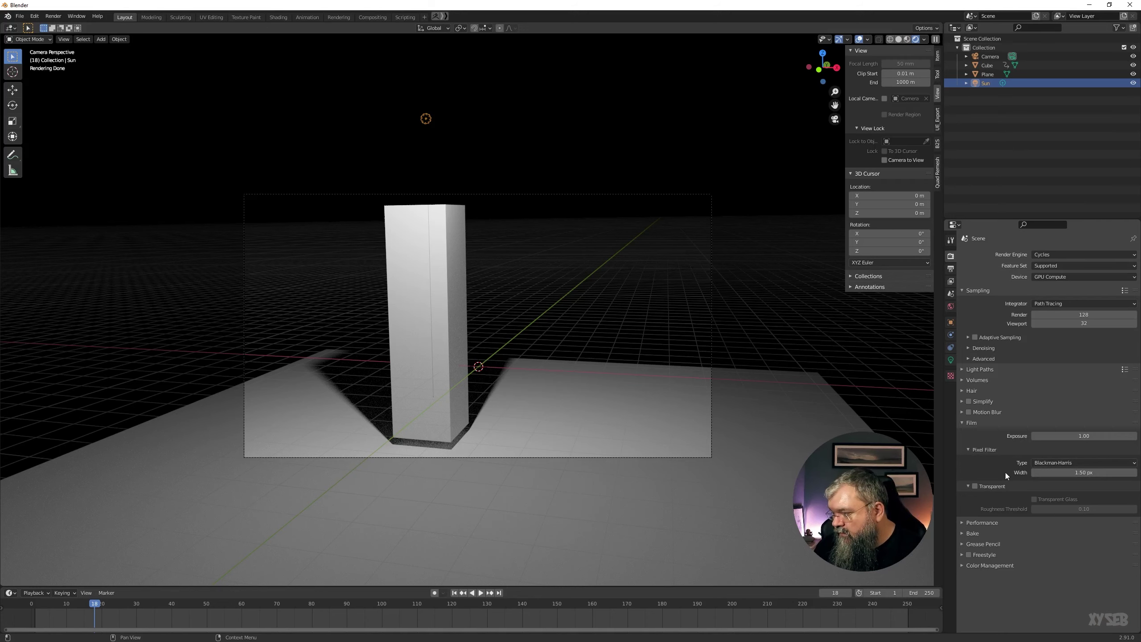
pyautogui.moveTo(1081, 435); pyautogui.dragTo(1105, 436)
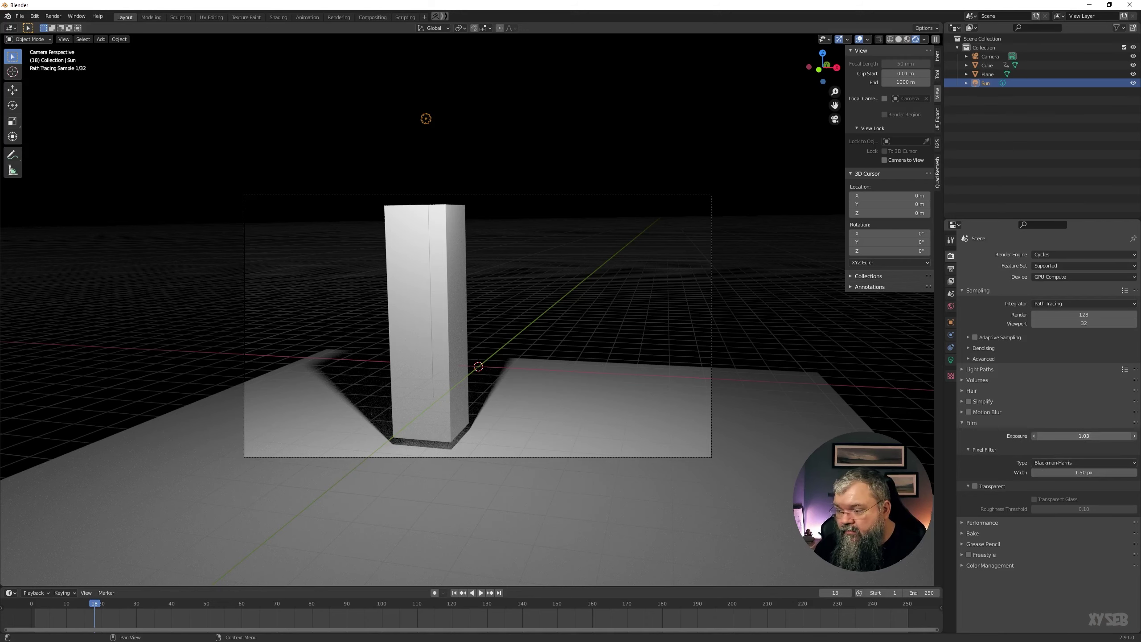
pyautogui.press('Escape')
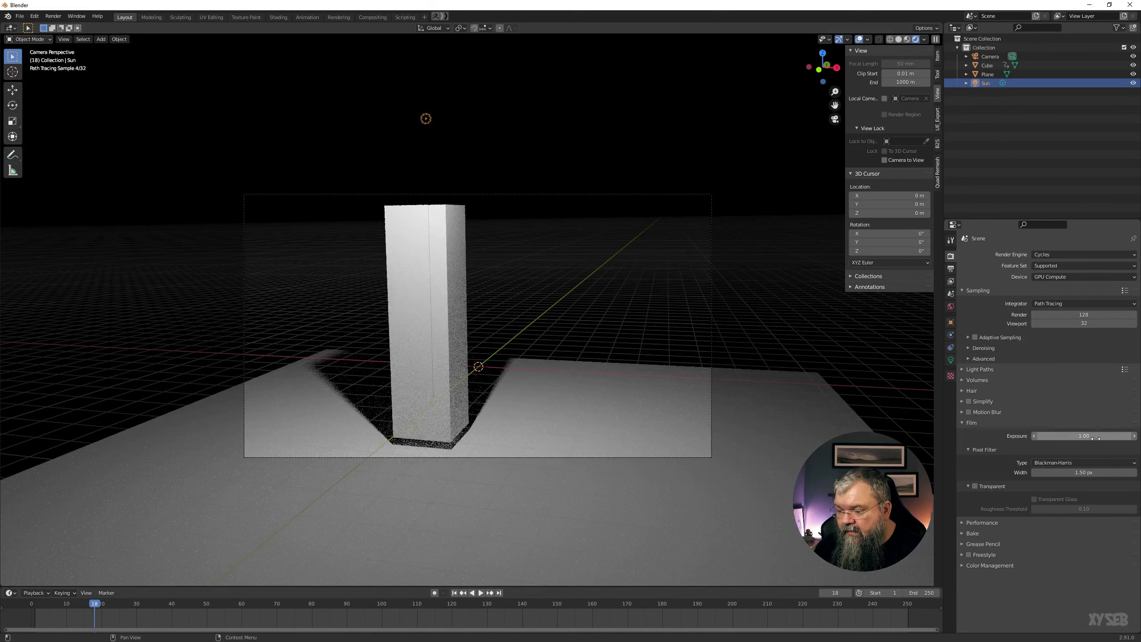
# Step: Expand Color Management and drag Film Exposure brighter, then back down to 1.00
pyautogui.click(974, 564)
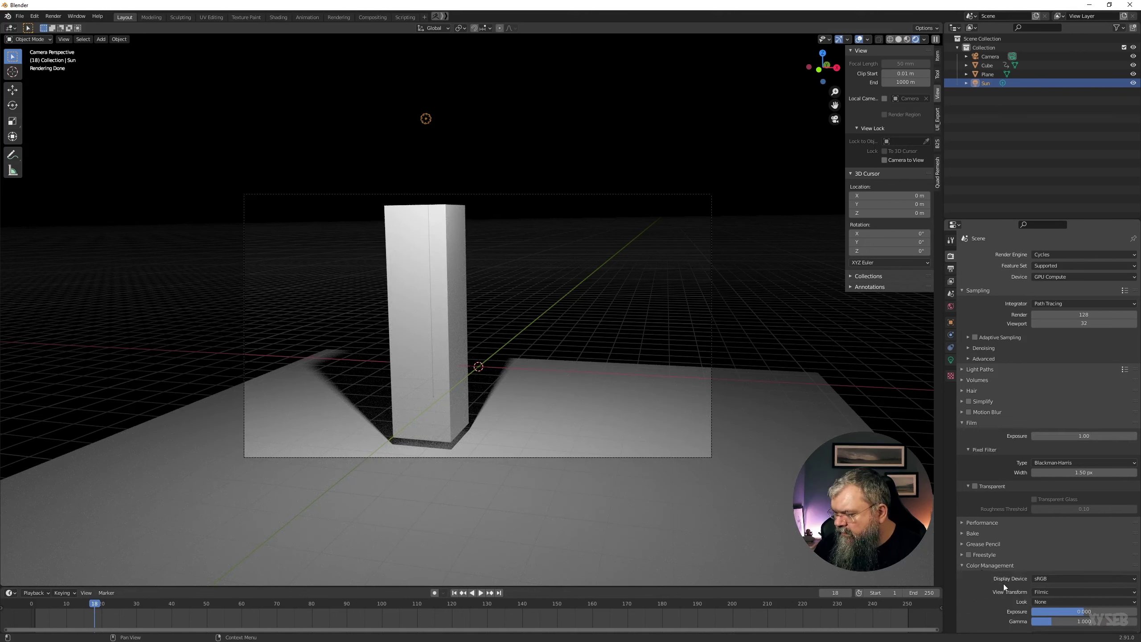
pyautogui.scroll(-1, 1002, 580)
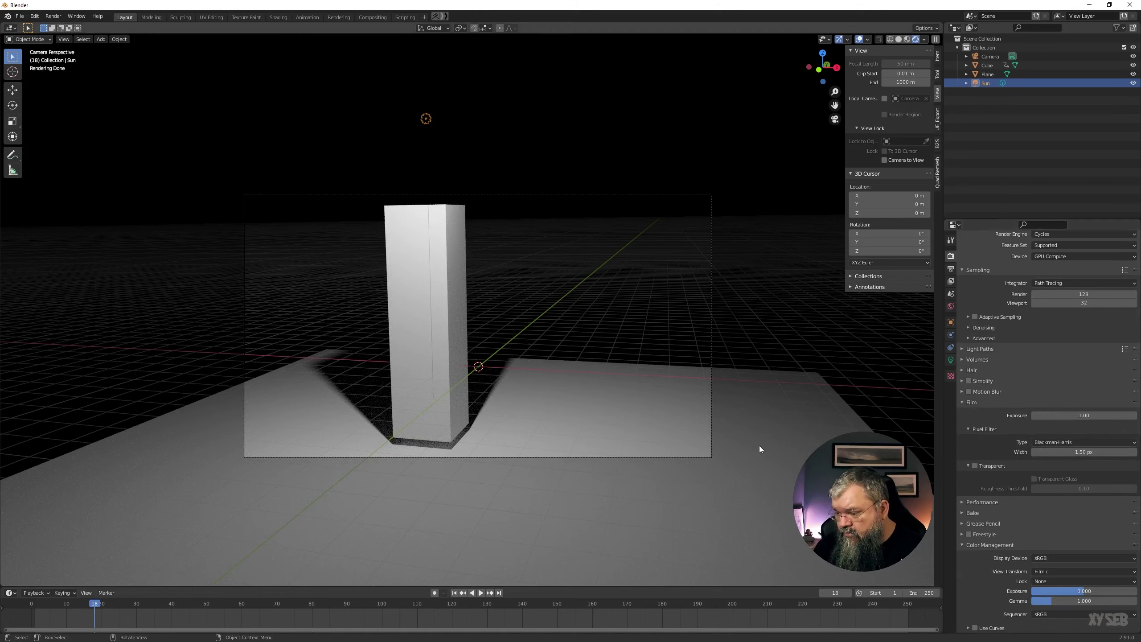
pyautogui.moveTo(1083, 415)
pyautogui.mouseDown()
pyautogui.moveTo(1115, 415)
pyautogui.moveTo(1101, 415)
pyautogui.mouseUp()
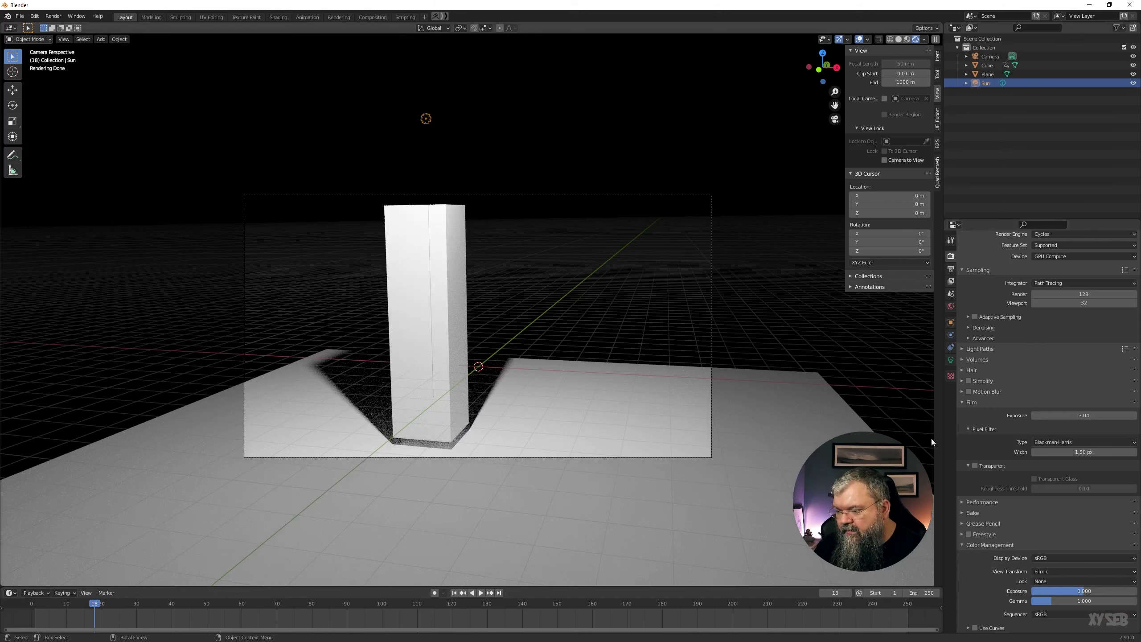
pyautogui.moveTo(1091, 417); pyautogui.dragTo(1043, 415)
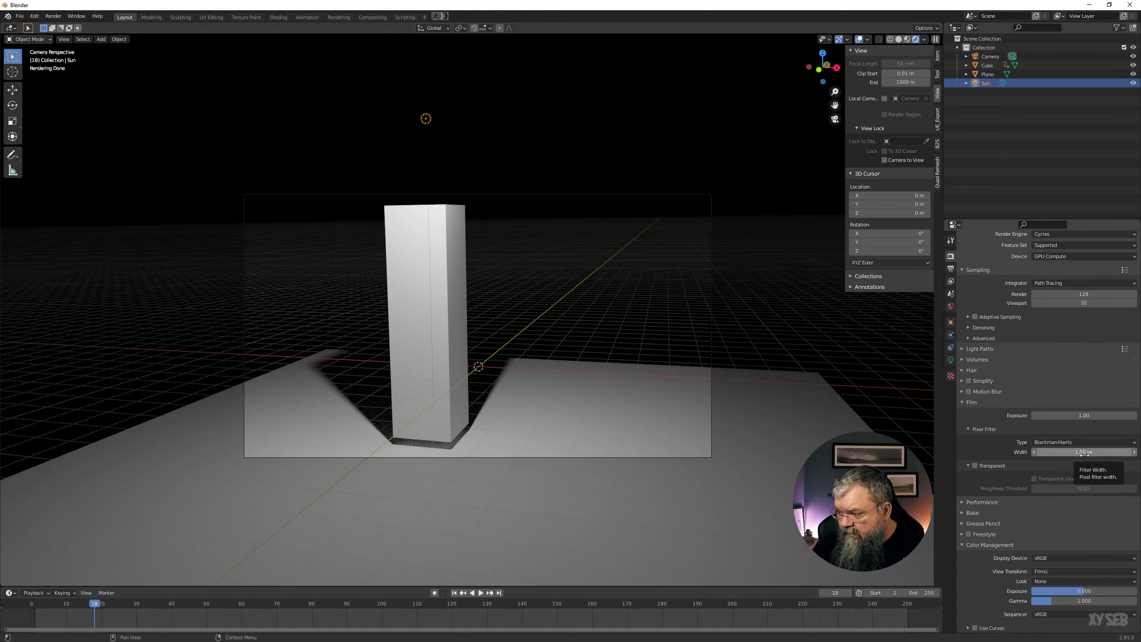
pyautogui.click(1068, 442)
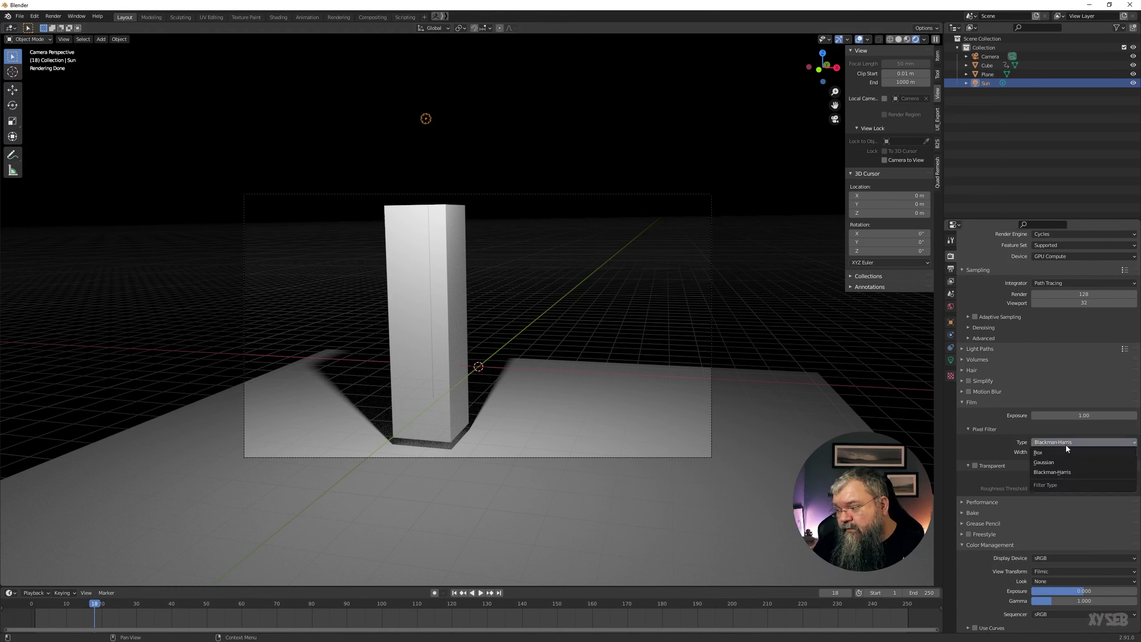
pyautogui.click(1059, 473)
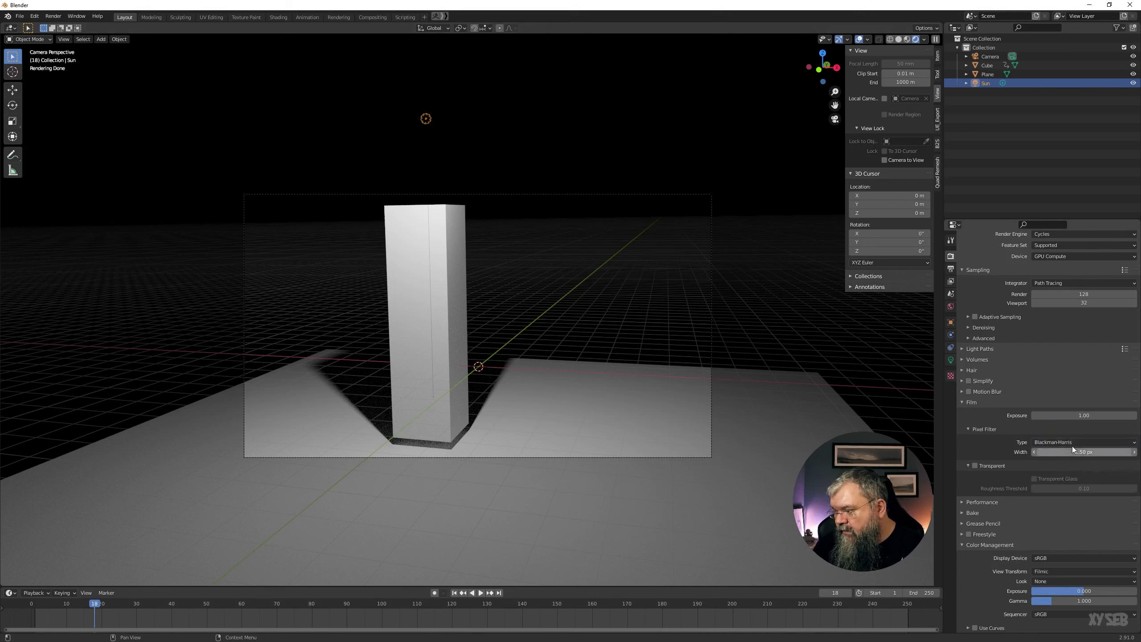
pyautogui.click(1047, 444)
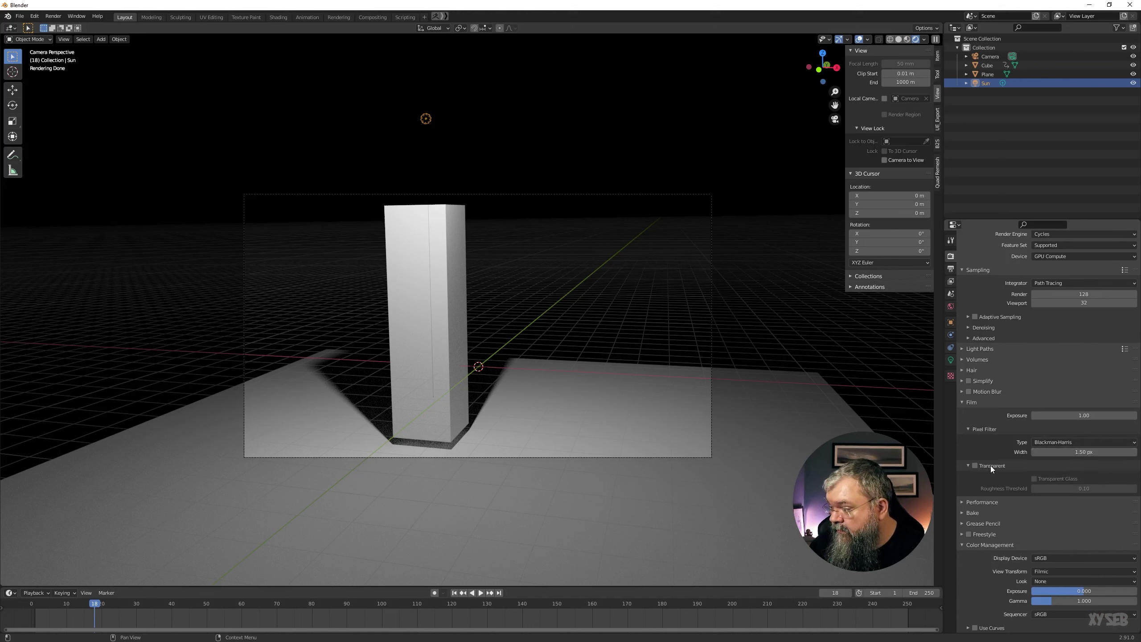
# Step: Turn on Film Transparent and give the selected Cube a new material
pyautogui.click(974, 466)
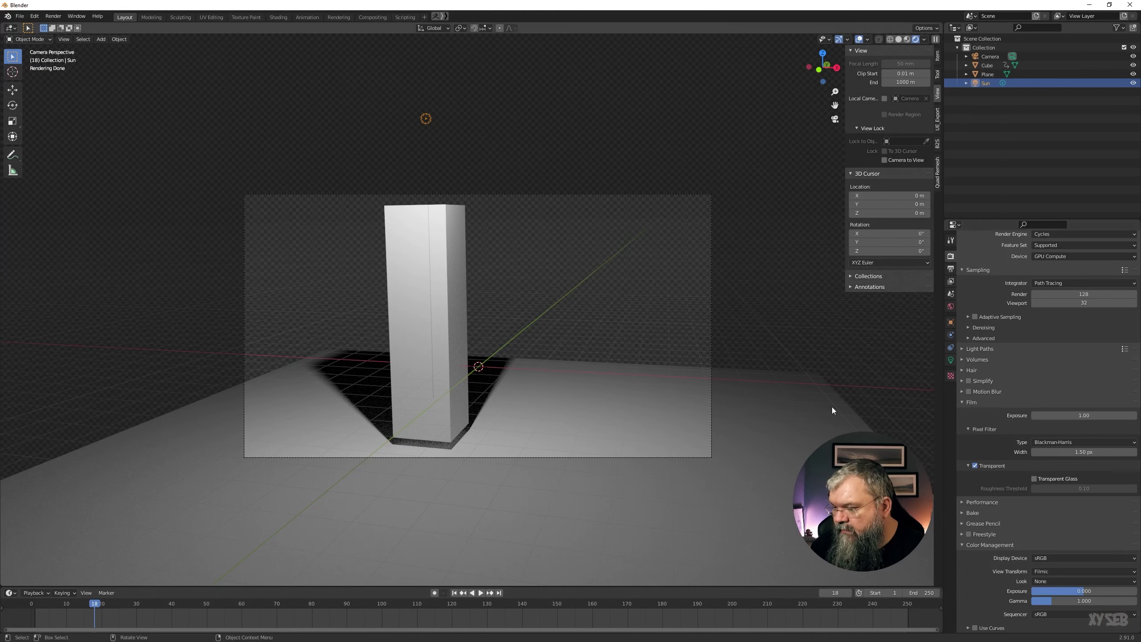
pyautogui.click(464, 285)
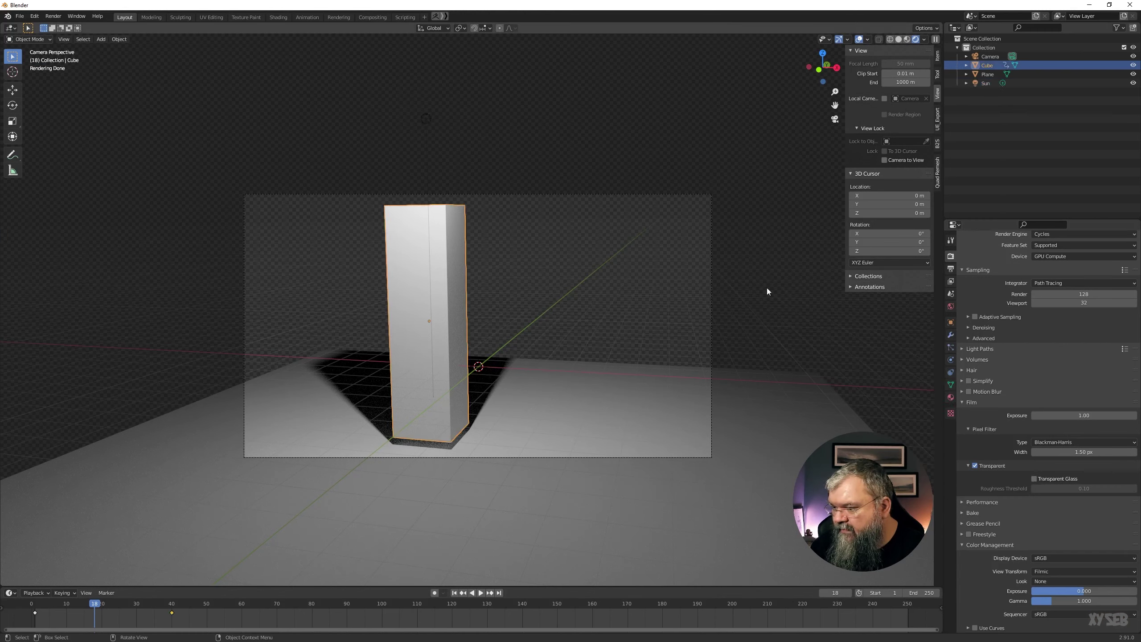
pyautogui.click(951, 397)
pyautogui.click(1002, 287)
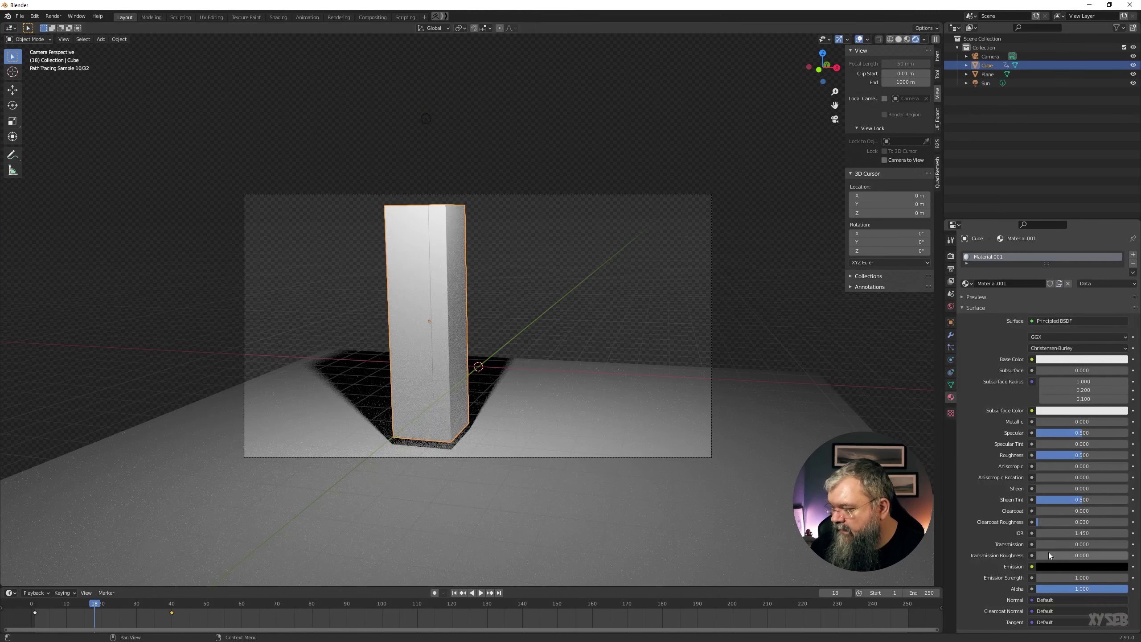
# Step: Set the cube material's Transmission to 1 and Roughness to 0
pyautogui.moveTo(1056, 544); pyautogui.dragTo(1128, 543)
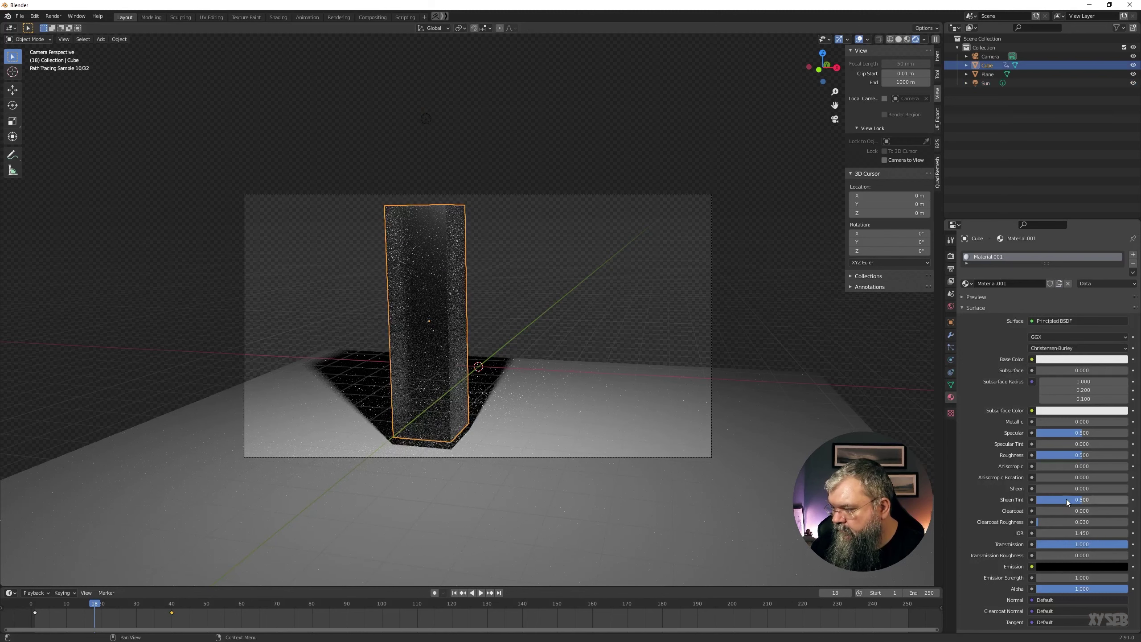
pyautogui.moveTo(1082, 455); pyautogui.dragTo(1036, 455)
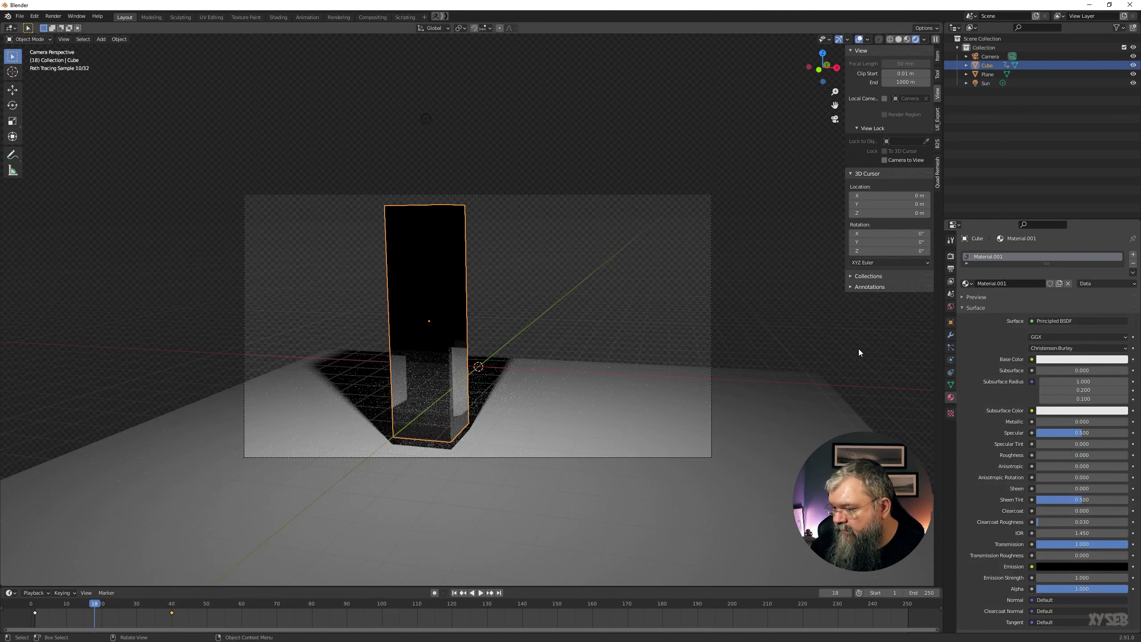
pyautogui.click(951, 257)
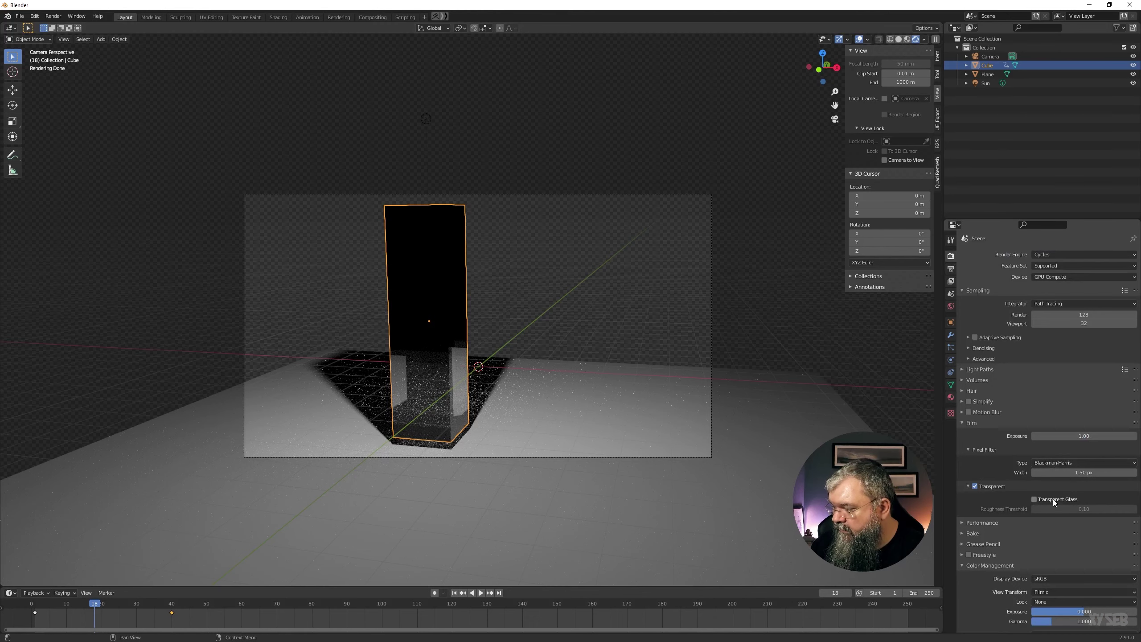
# Step: Enable Transparent Glass and raise the cube material's roughness slightly
pyautogui.click(1034, 499)
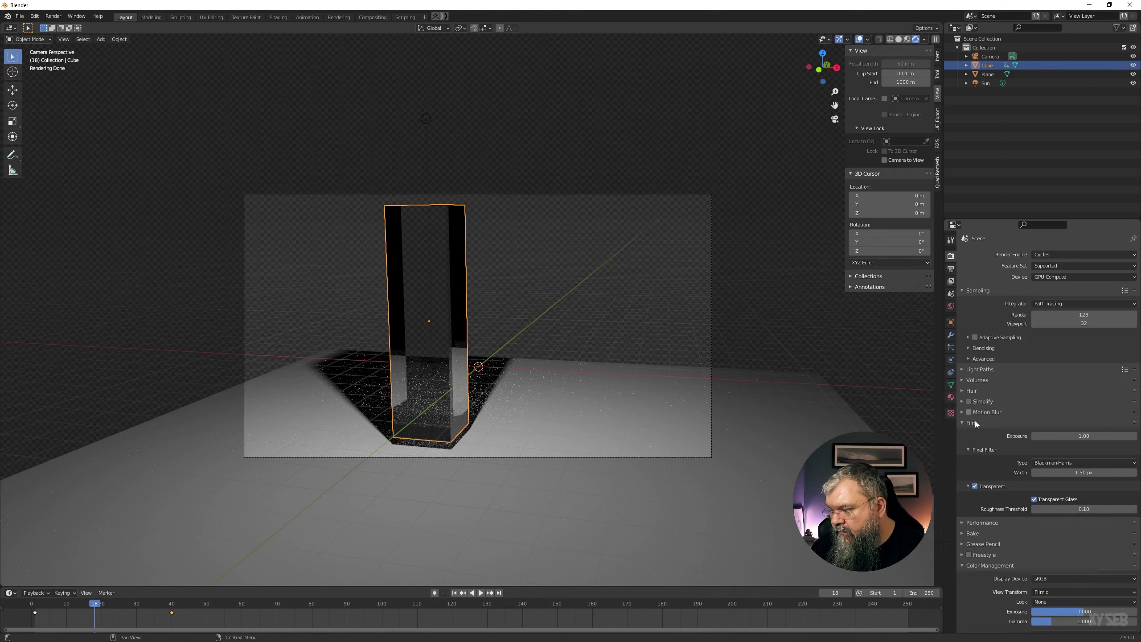
pyautogui.click(951, 397)
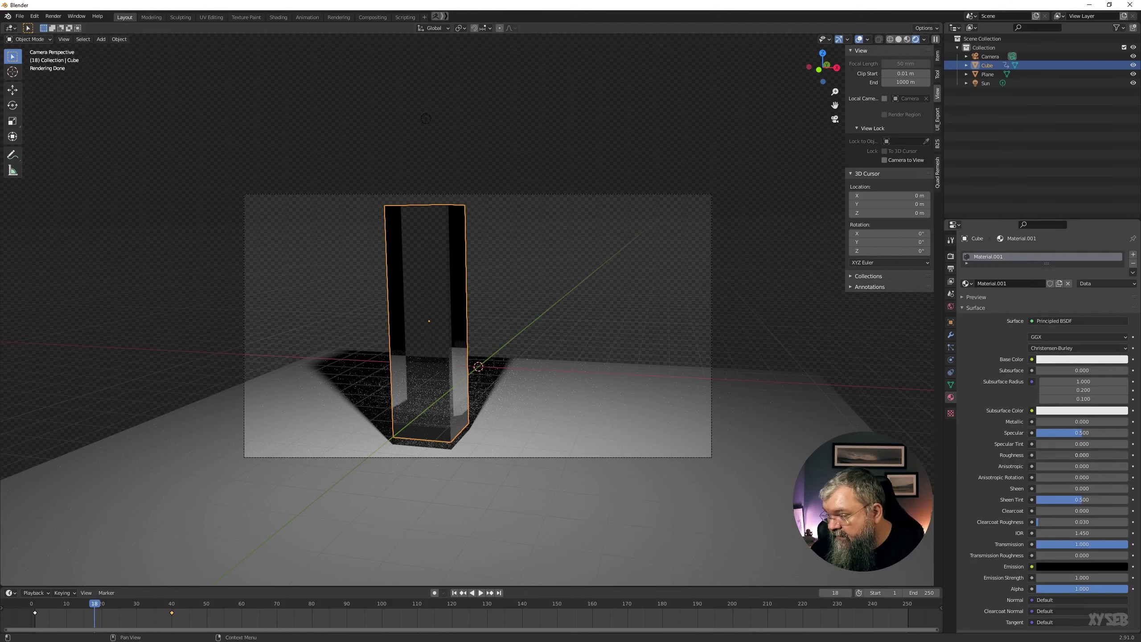
pyautogui.moveTo(1082, 455); pyautogui.dragTo(1096, 455)
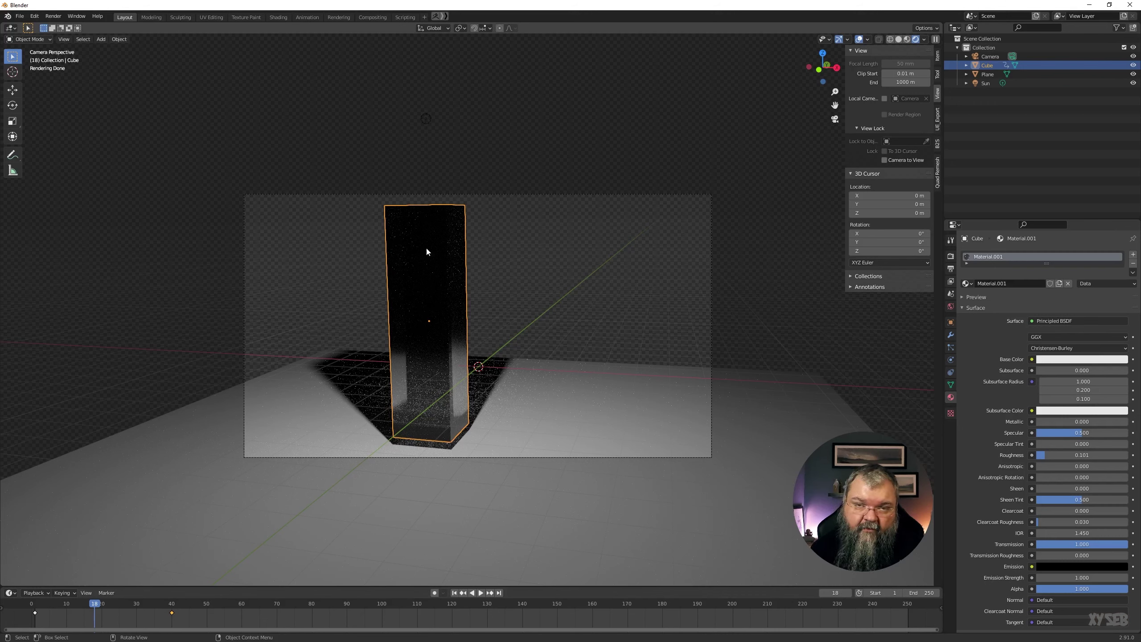
# Step: Turn Film Transparent off and collapse the Film settings
pyautogui.click(950, 270)
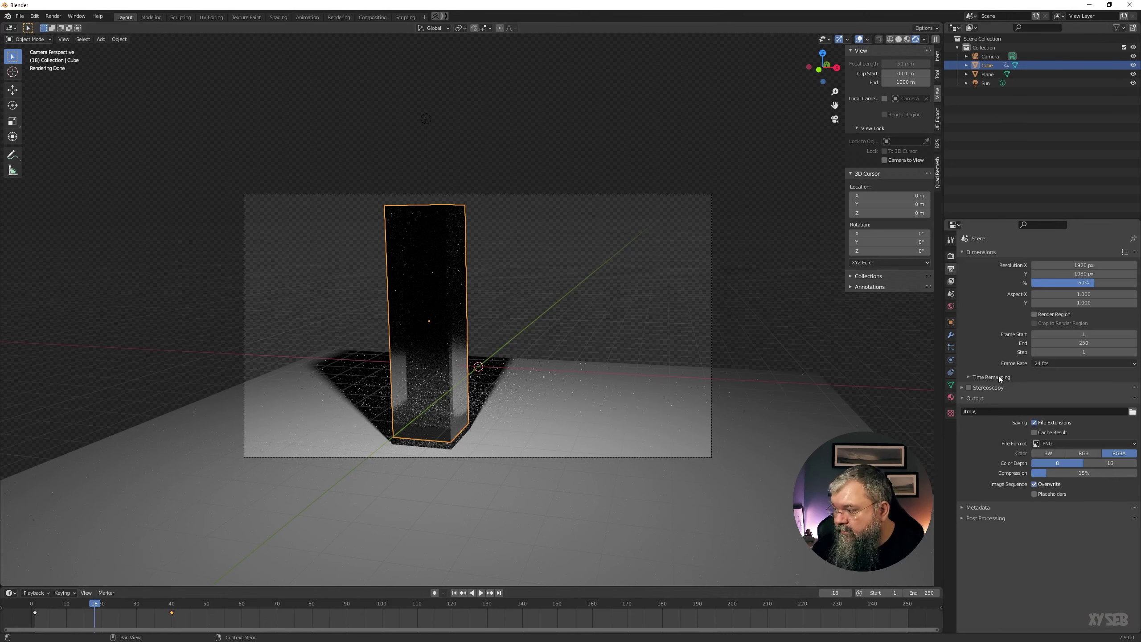
pyautogui.click(950, 257)
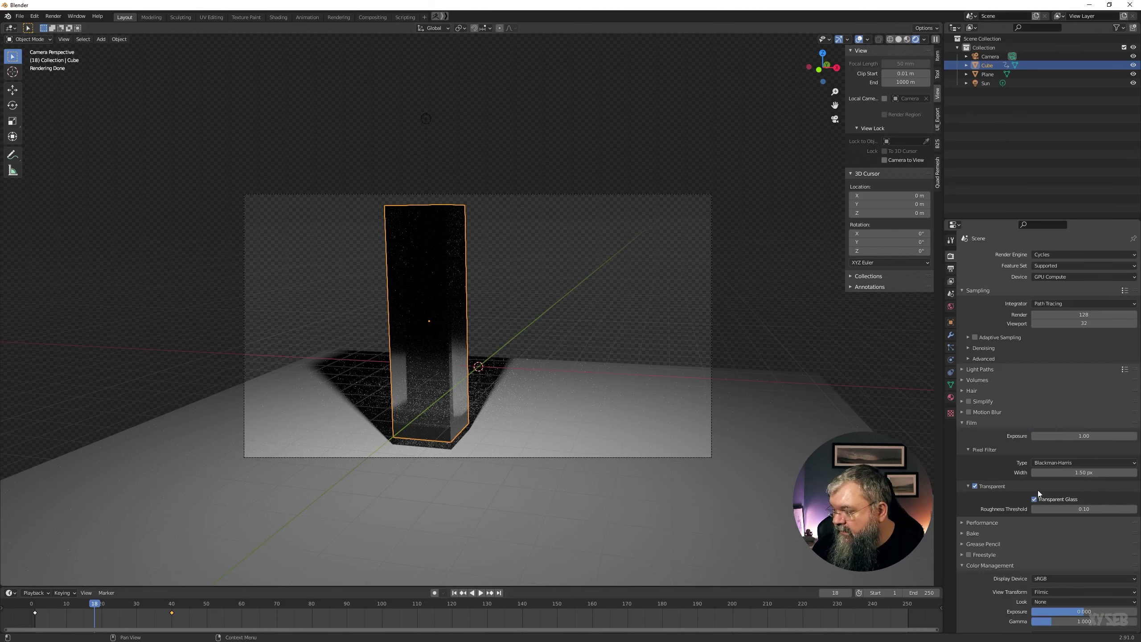
pyautogui.click(975, 488)
pyautogui.click(968, 485)
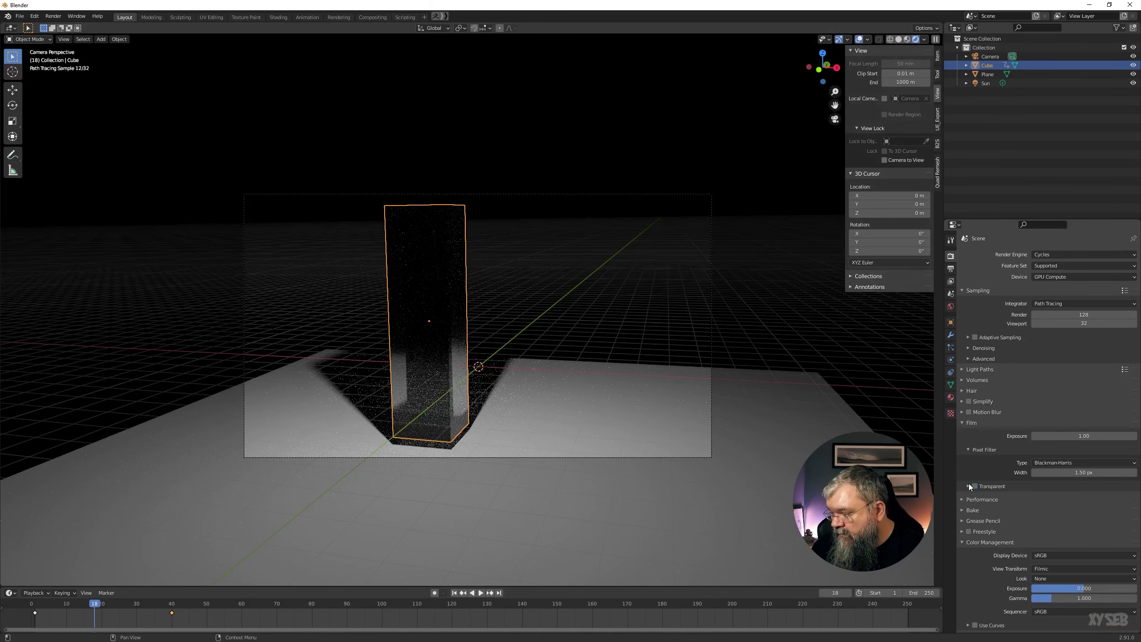
pyautogui.click(961, 424)
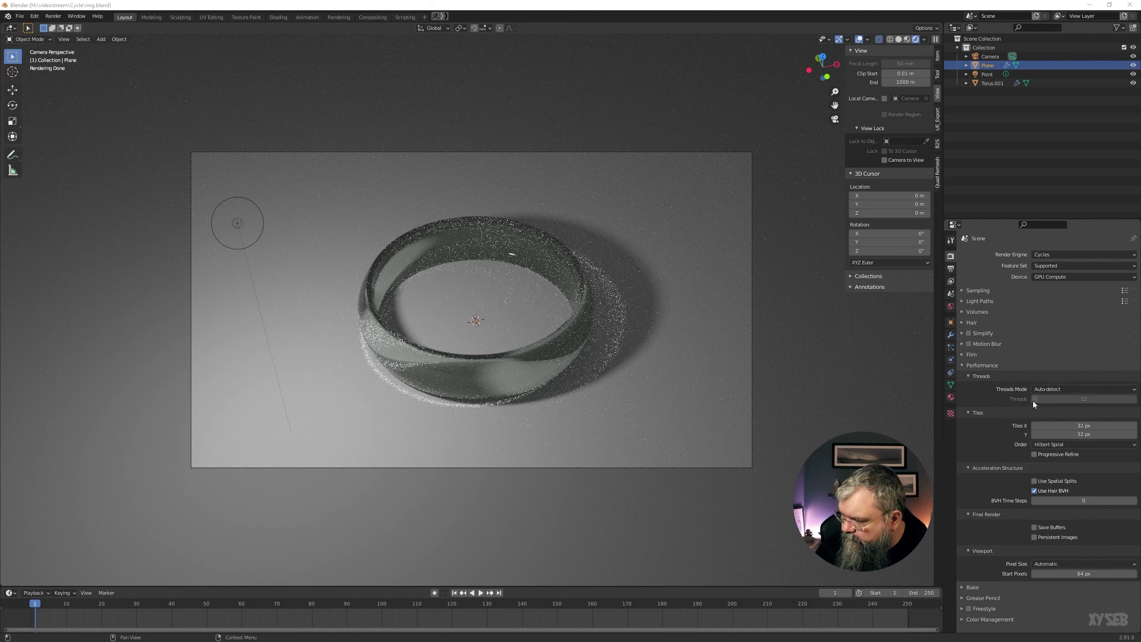
# Step: Check the Threads Mode choices, then collapse the Threads subpanel to show 32 px Tiles
pyautogui.click(1057, 390)
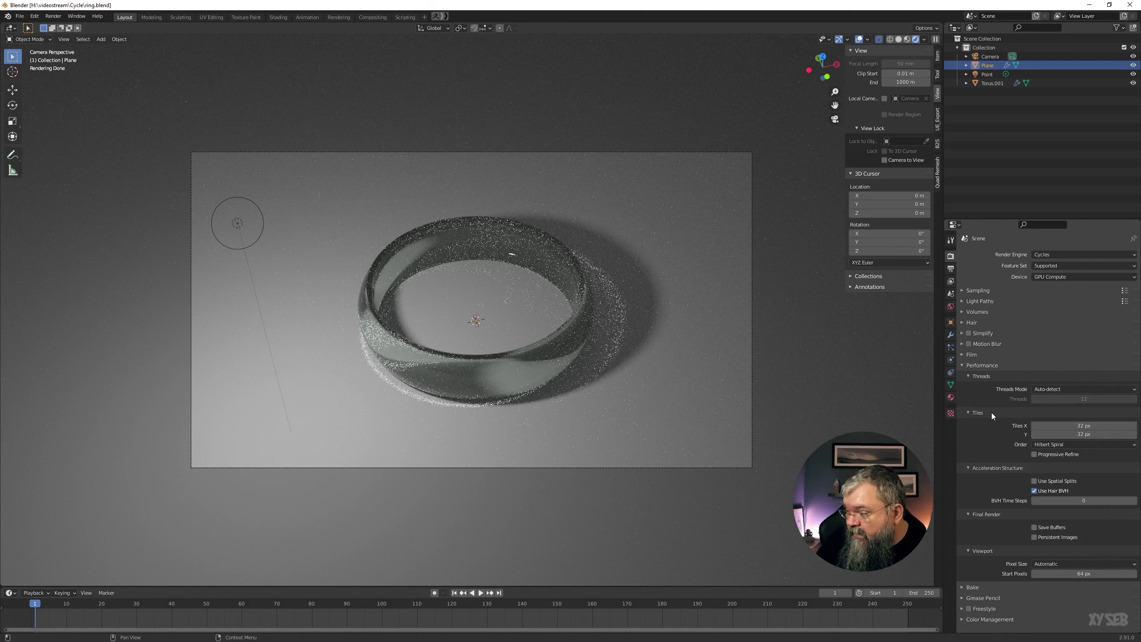
pyautogui.click(984, 378)
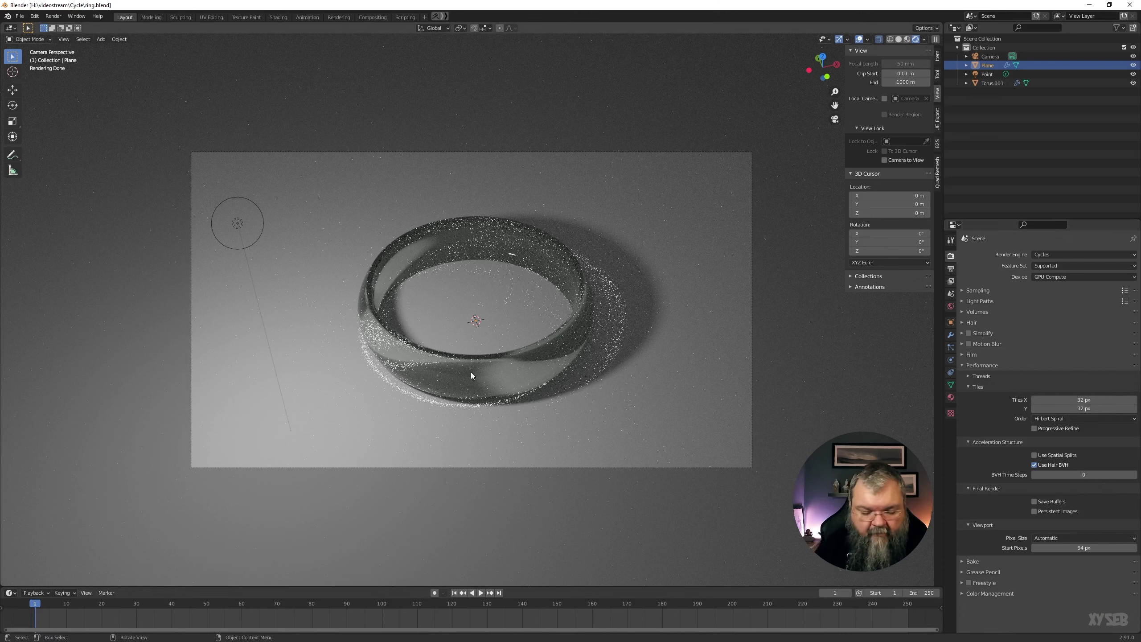
pyautogui.press('F12')
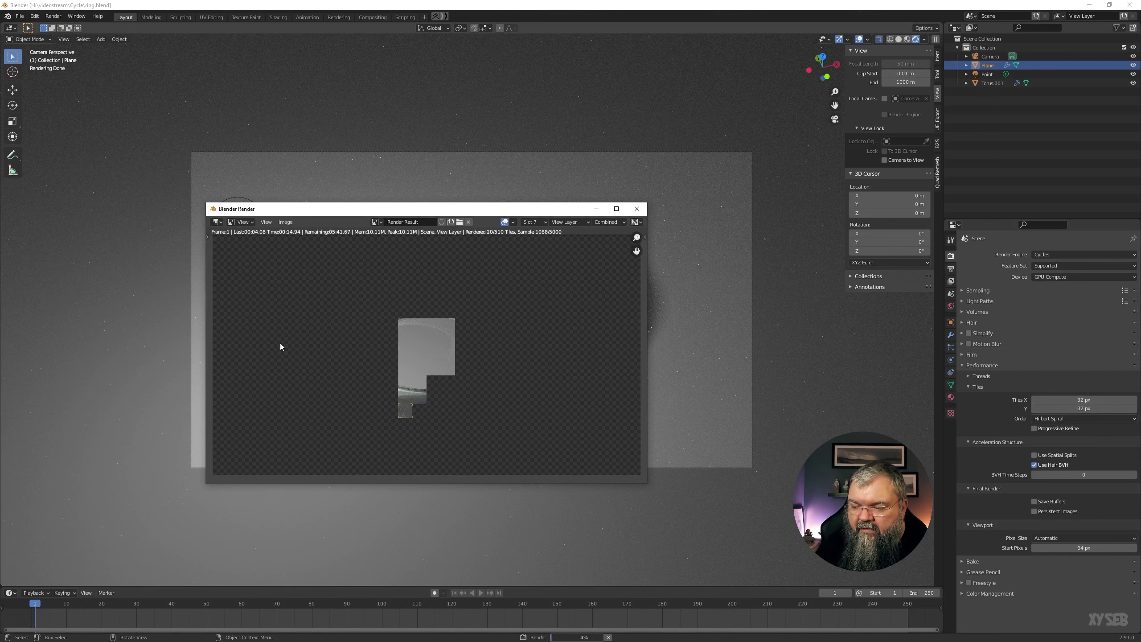
pyautogui.click(637, 209)
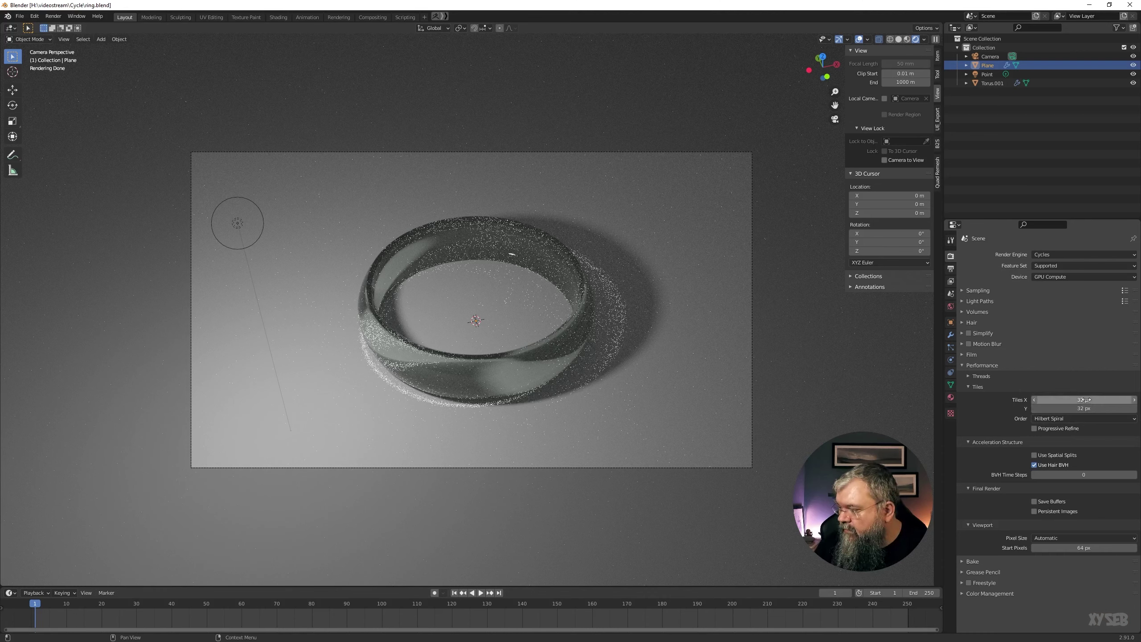
# Step: Reset Tiles X and Y to 256 px and start an F12 render of the glass ring
pyautogui.rightClick(1057, 399)
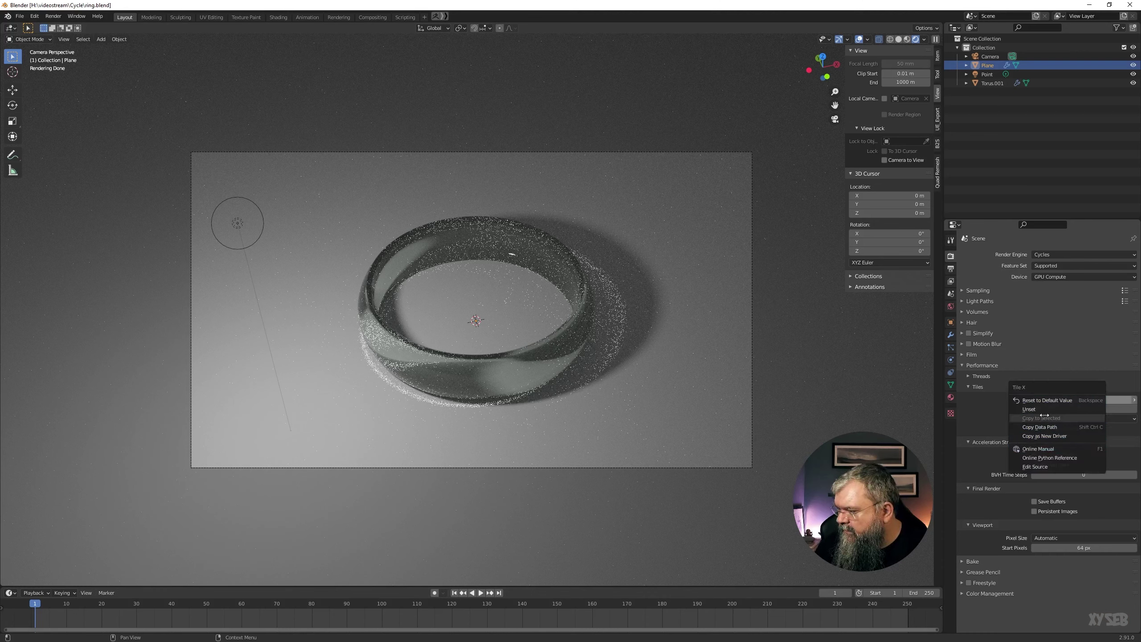
pyautogui.click(1070, 400)
pyautogui.rightClick(1078, 409)
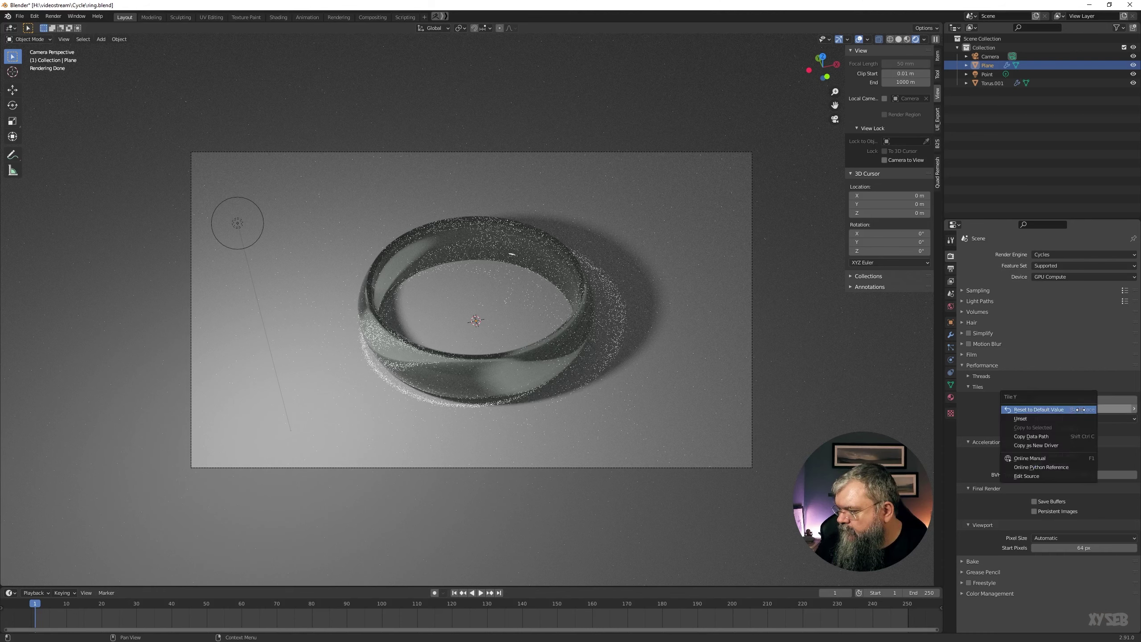
pyautogui.click(1078, 409)
pyautogui.click(1082, 399)
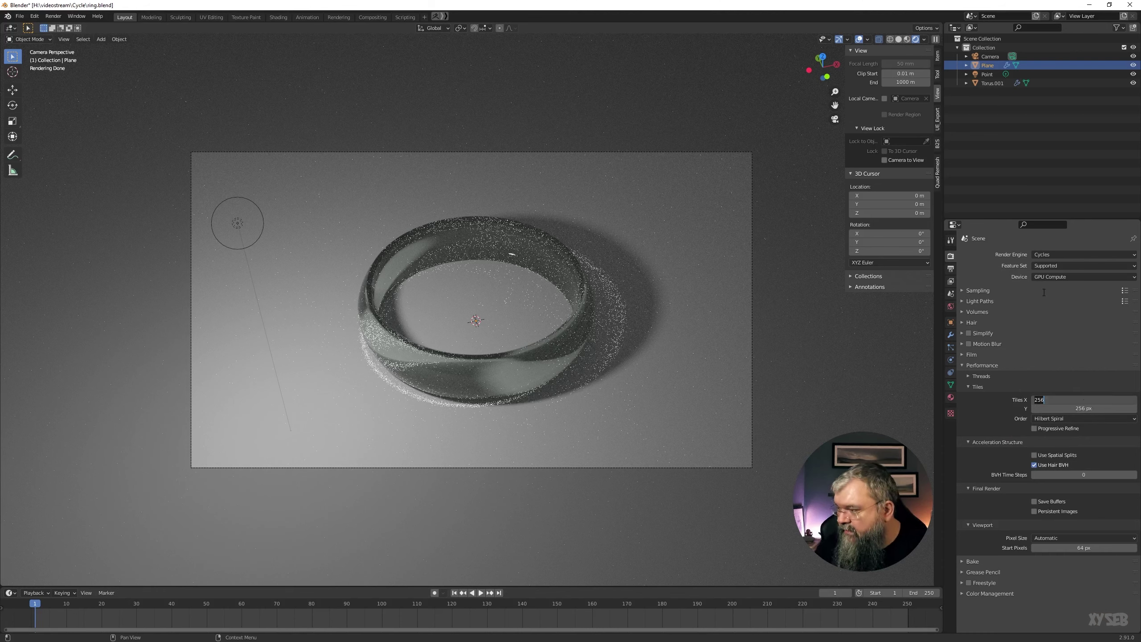
pyautogui.press('Return')
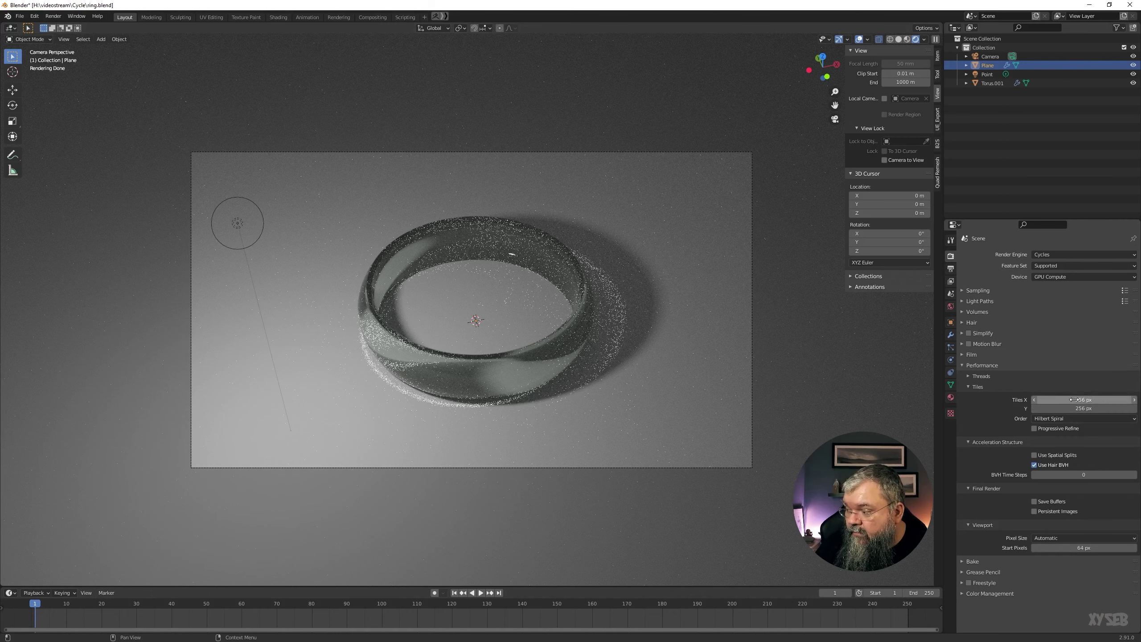
pyautogui.press('F12')
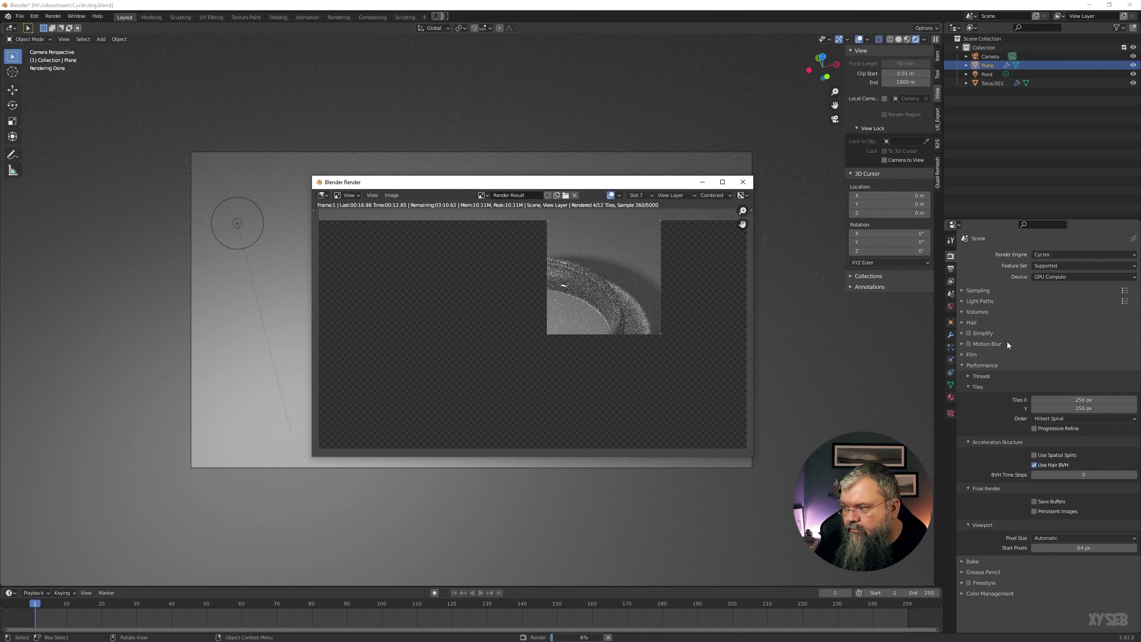
# Step: Expand Sampling to show 5000 samples with adaptive sampling, then bring the render window back
pyautogui.click(975, 290)
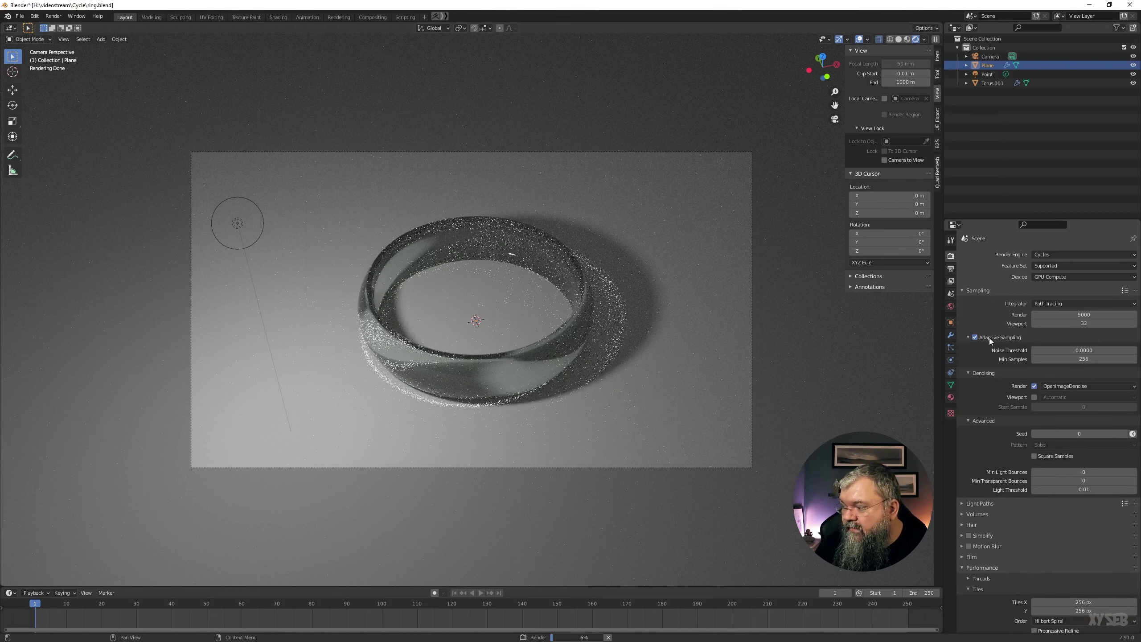
pyautogui.press('F11')
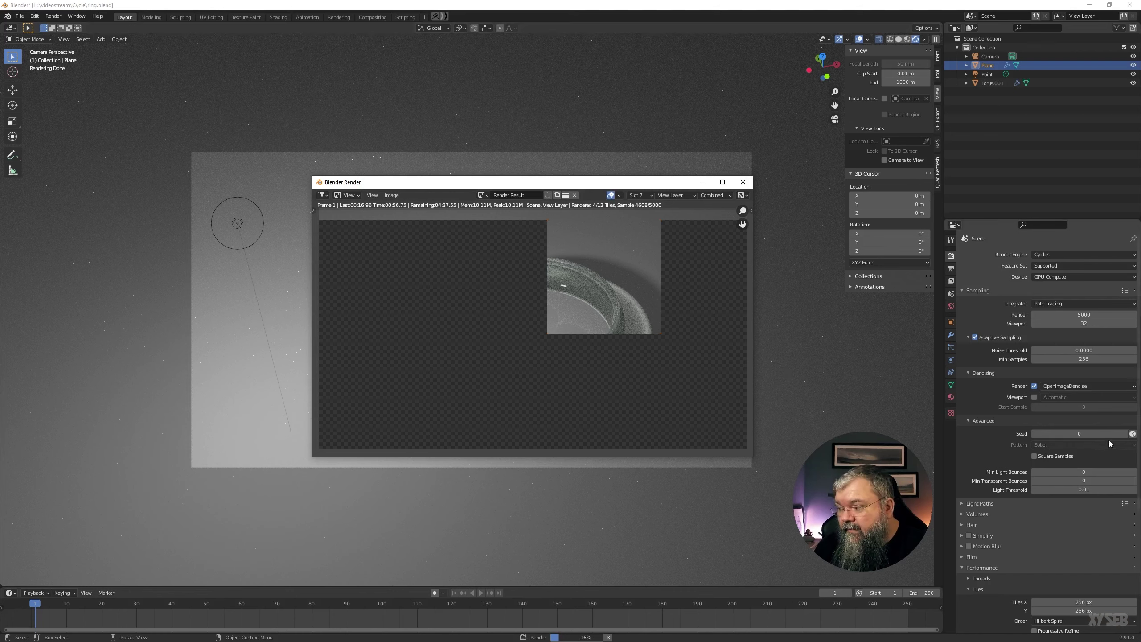
# Step: Review the Tiles render Order options, check the render progress, then close the render window
pyautogui.scroll(-5, 1030, 494)
pyautogui.scroll(-4, 1028, 506)
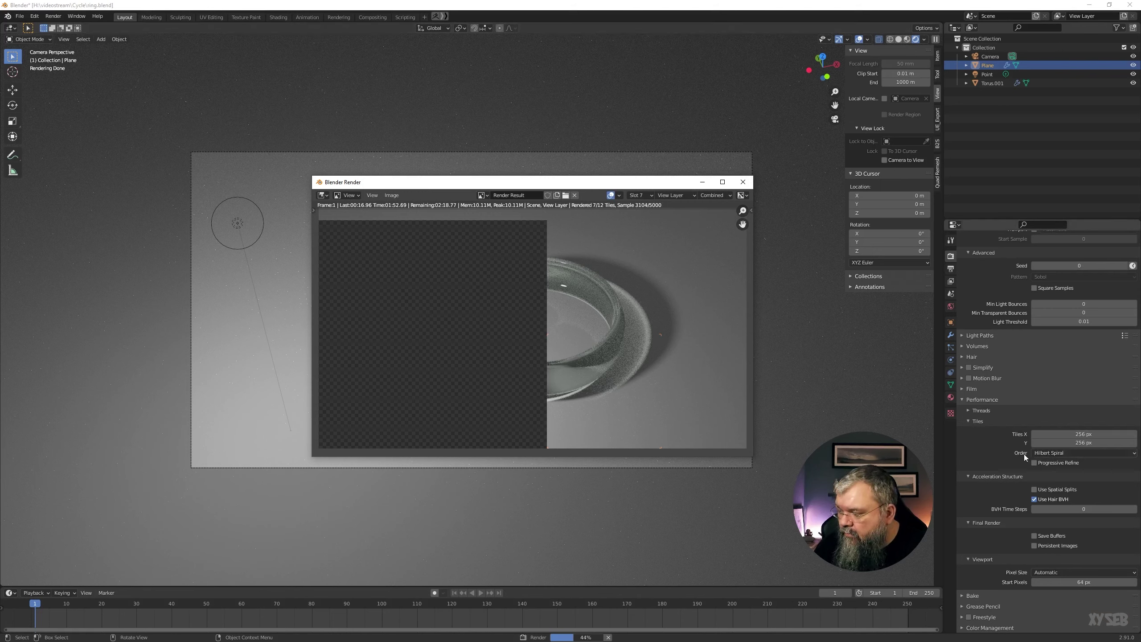
pyautogui.click(1048, 453)
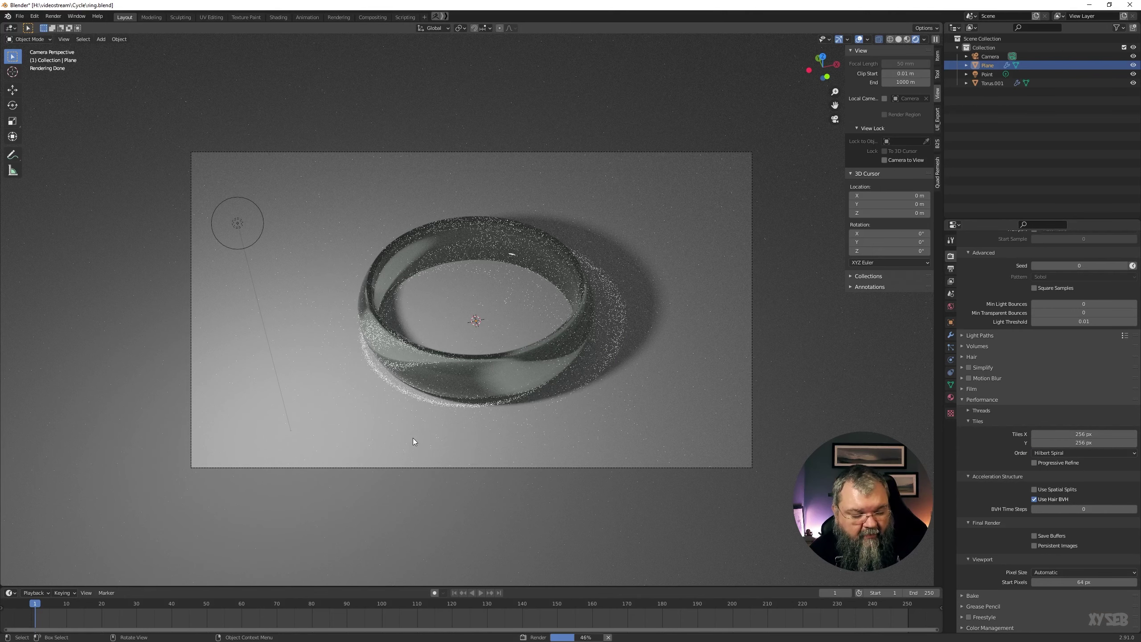
pyautogui.press('F11')
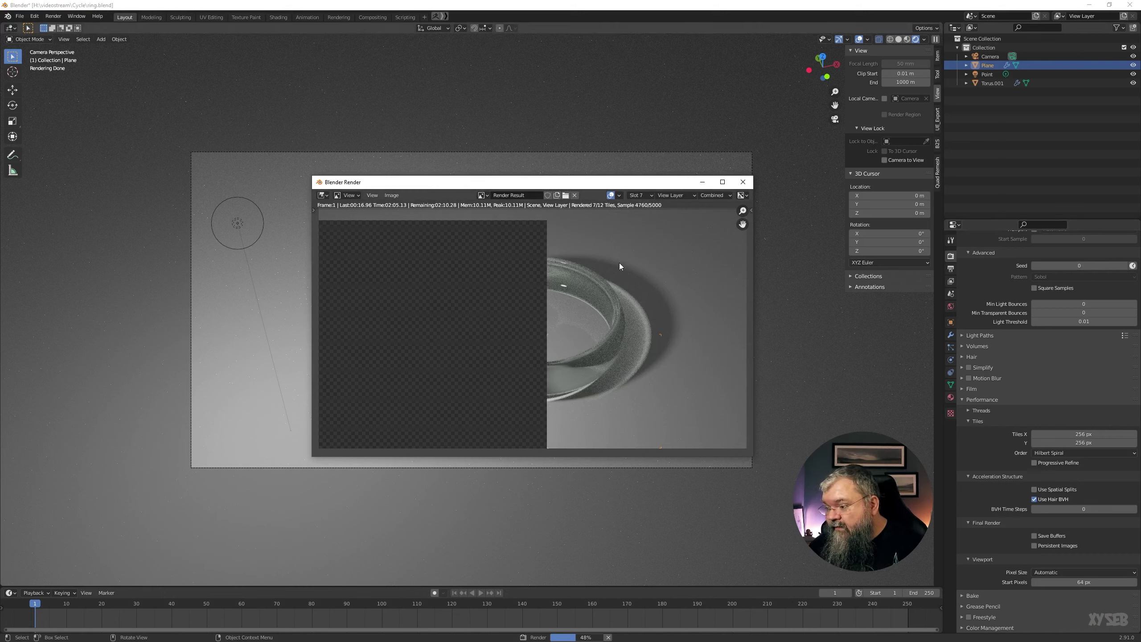
pyautogui.click(741, 183)
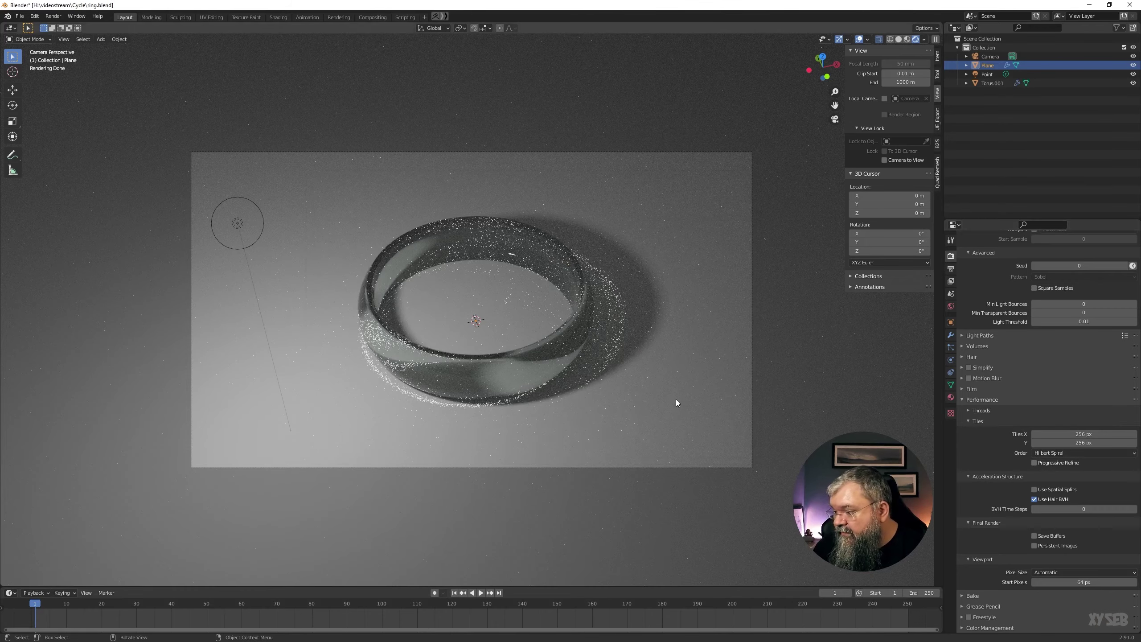
pyautogui.moveTo(676, 399); pyautogui.dragTo(674, 398, button='middle')
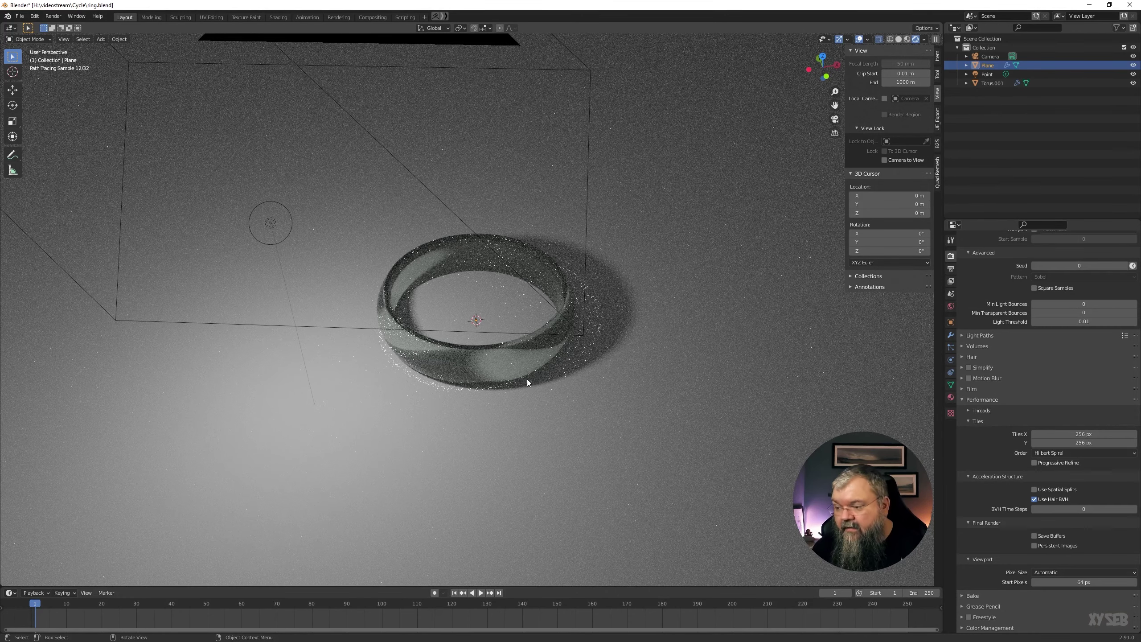
pyautogui.press('KP_0')
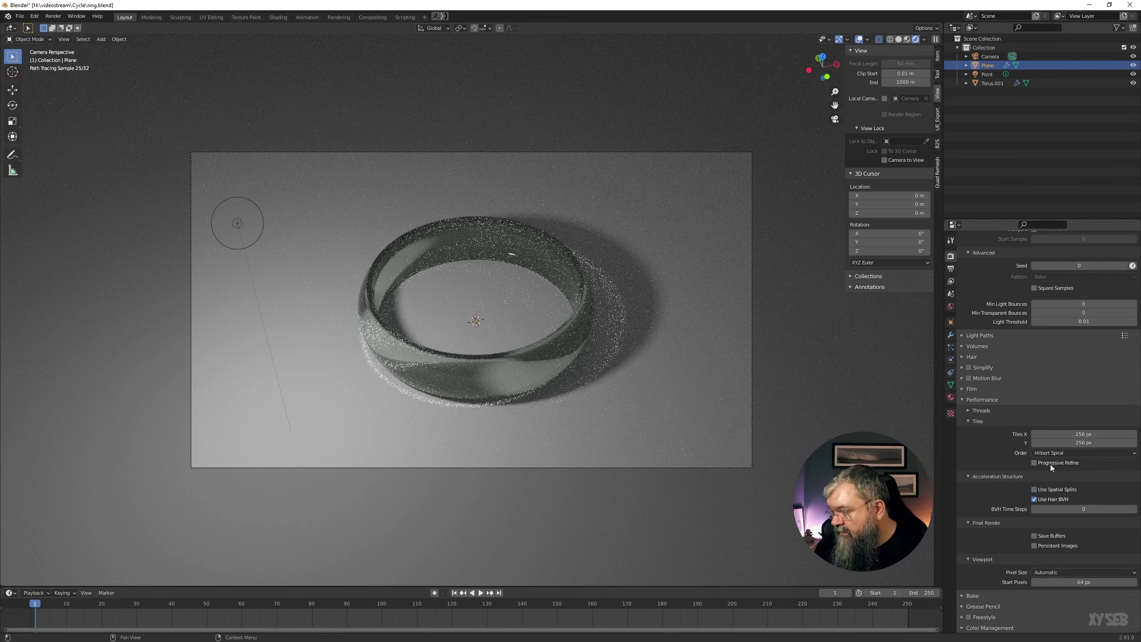
# Step: Turn on Progressive Refine and turn off Adaptive Sampling
pyautogui.click(1050, 463)
pyautogui.scroll(8, 1052, 399)
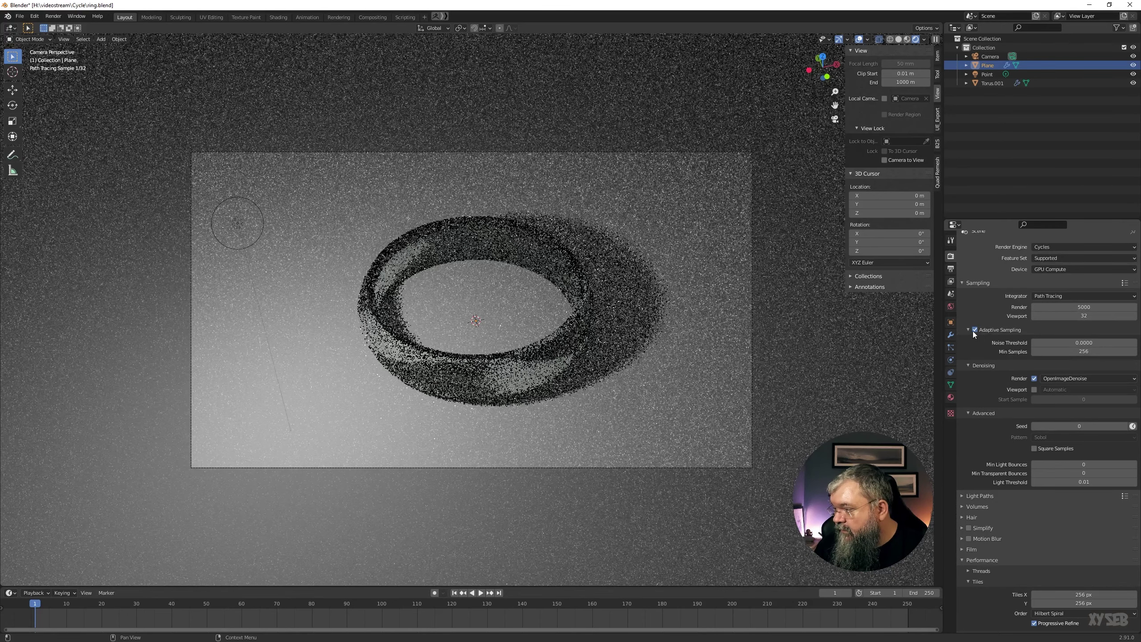
pyautogui.click(974, 330)
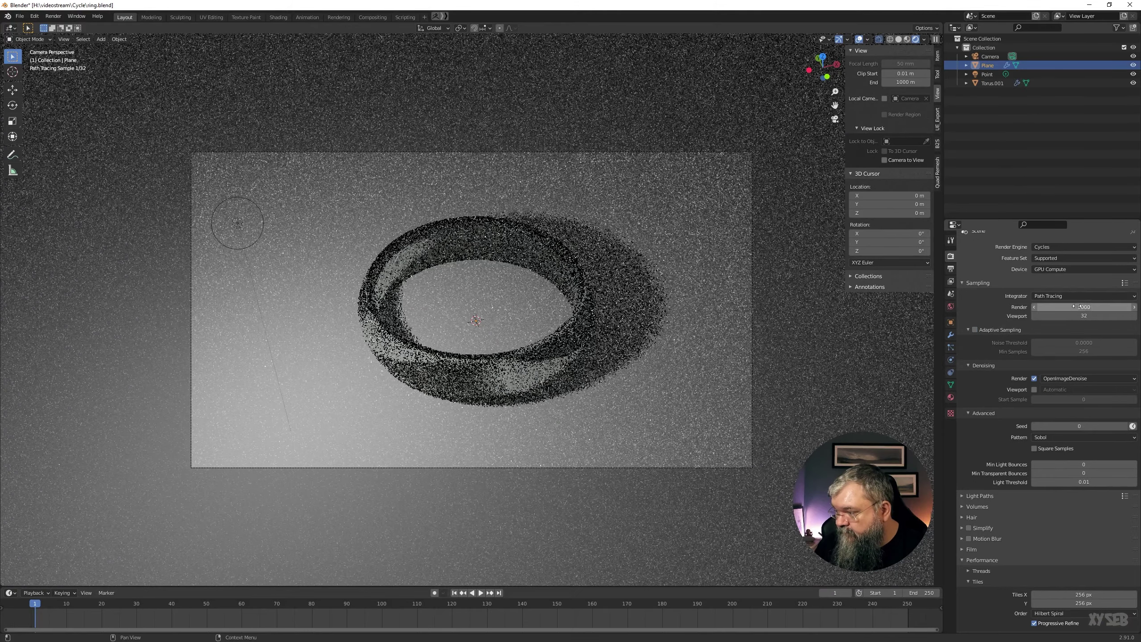
pyautogui.scroll(-4, 1026, 533)
pyautogui.scroll(-4, 1035, 520)
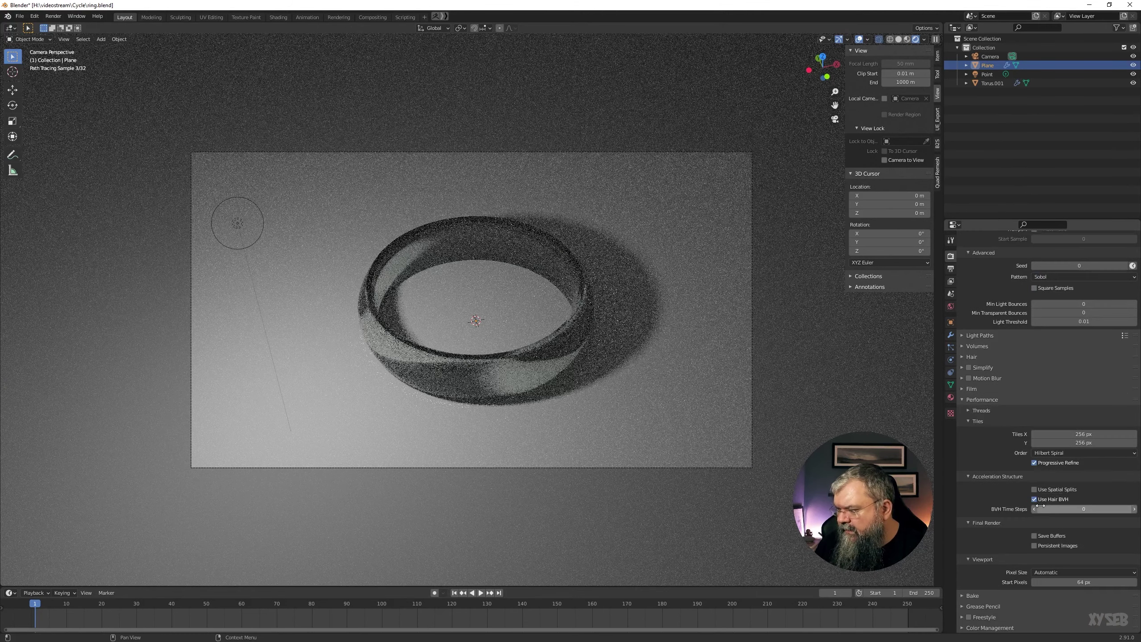
# Step: Set tiles to 64 × 64 px, run an F12 test render, then close it
pyautogui.click(1070, 434)
pyautogui.write('64')
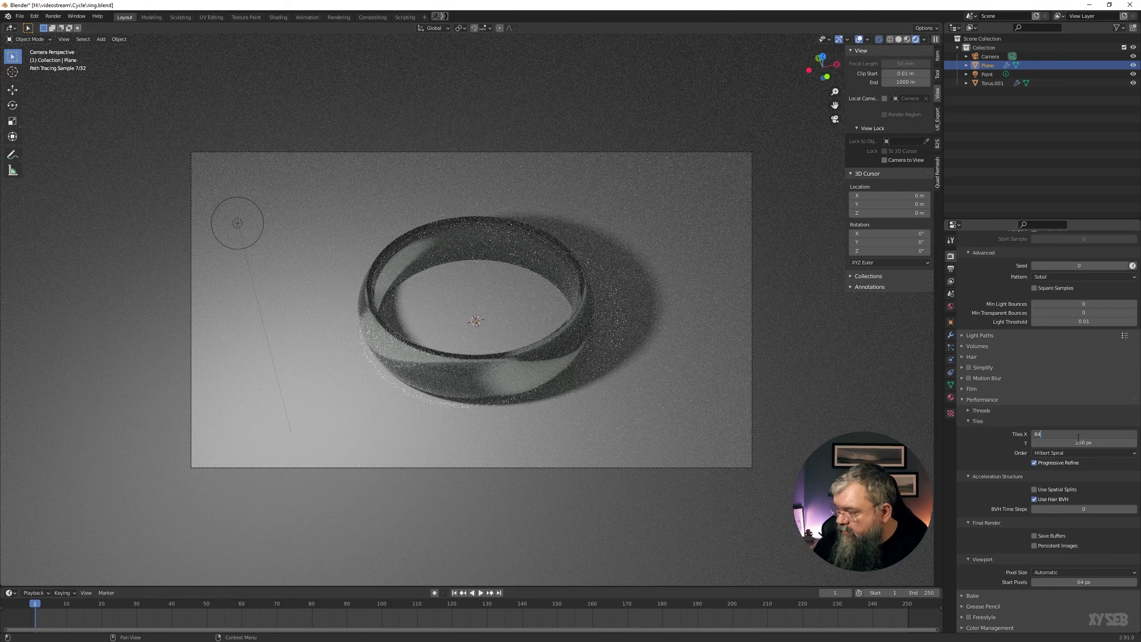
pyautogui.press('Tab')
pyautogui.write('6')
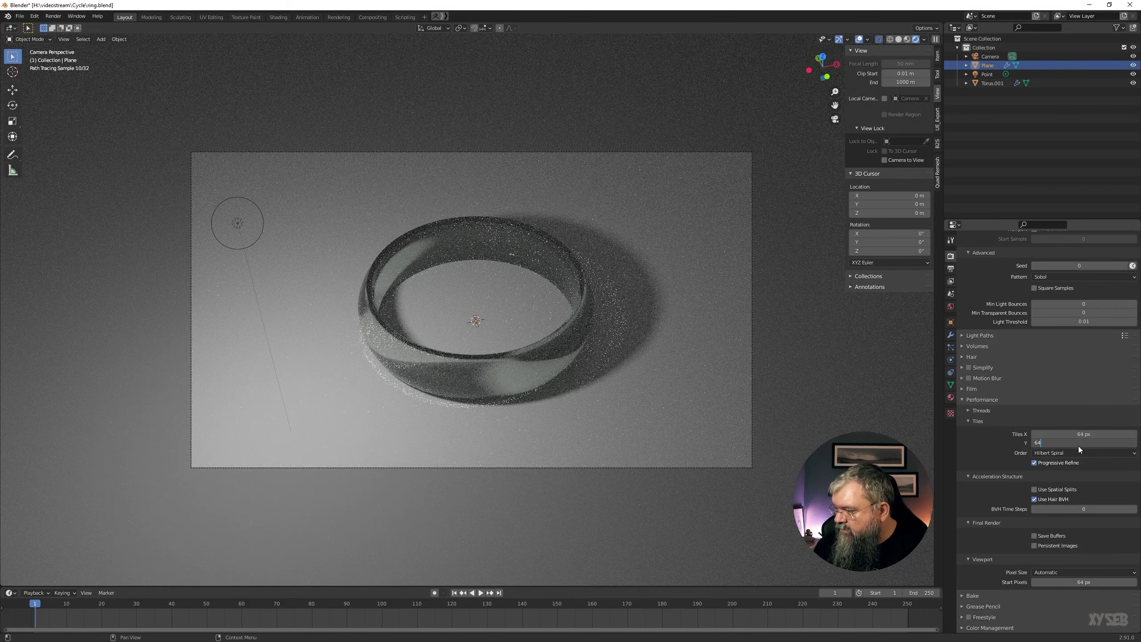
pyautogui.press('Return')
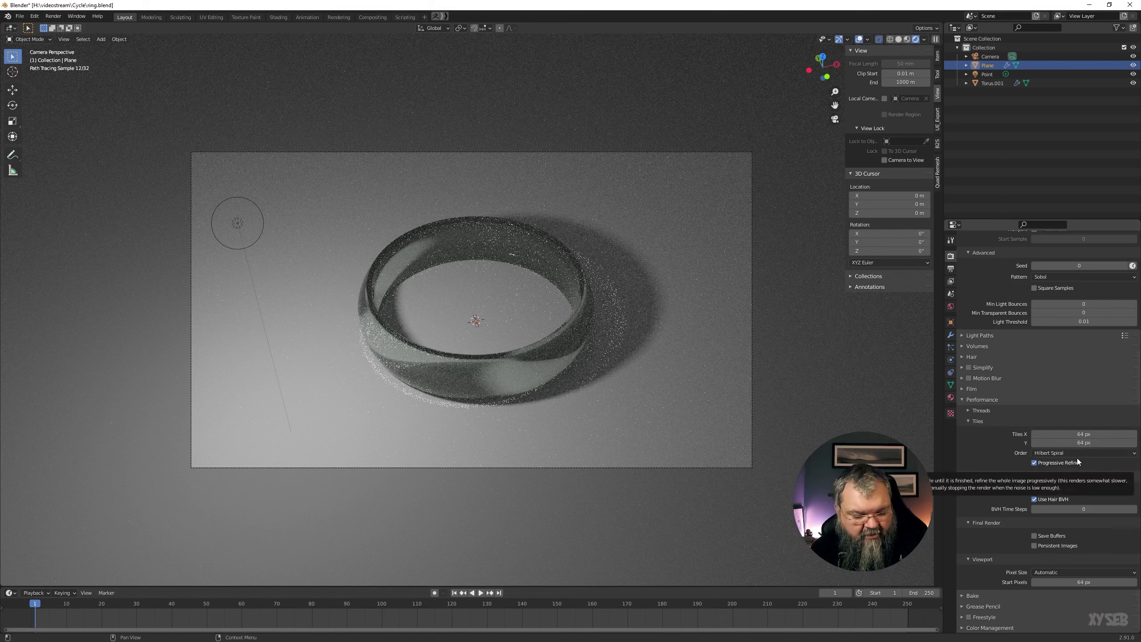
pyautogui.press('F12')
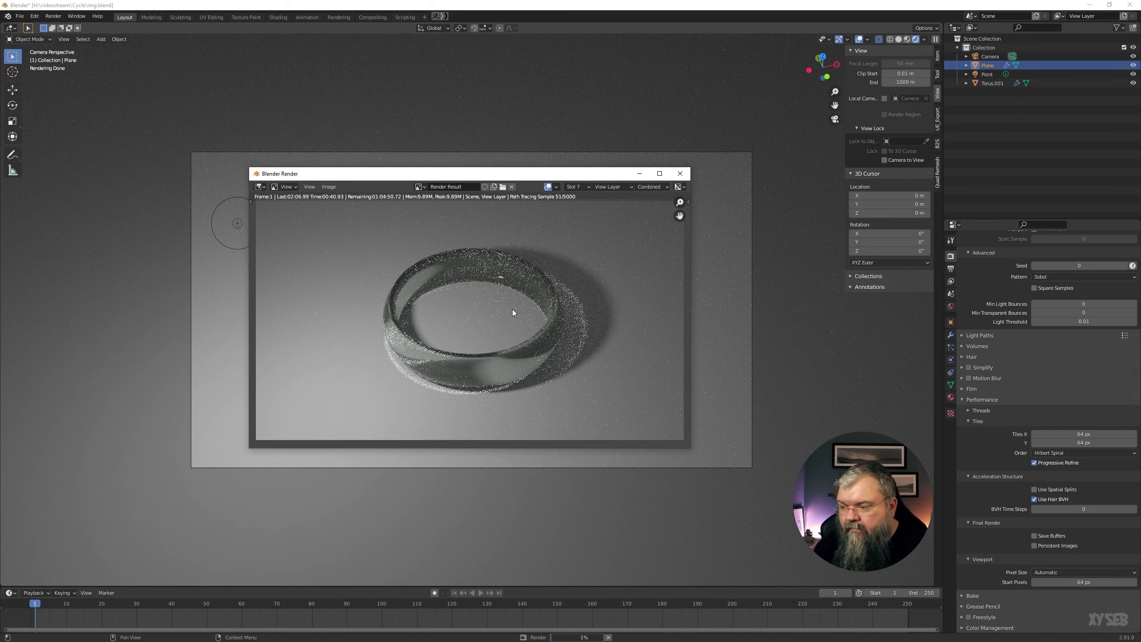
pyautogui.click(681, 173)
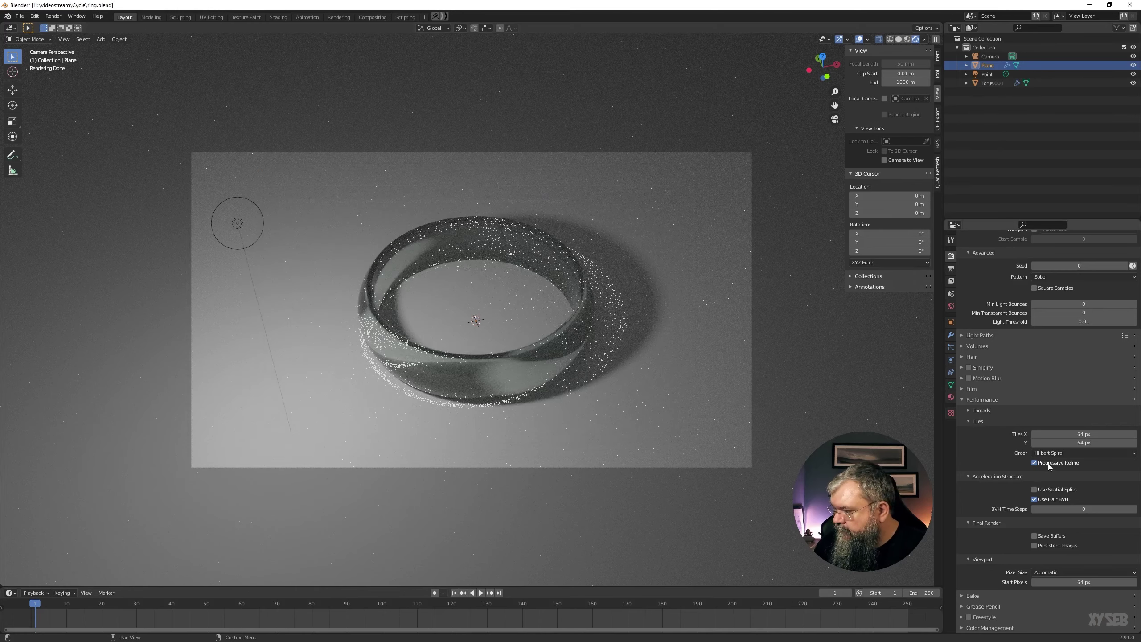
pyautogui.click(1048, 464)
# Step: Collapse the Tiles subpanel and switch Use Spatial Splits on, then off again
pyautogui.click(974, 421)
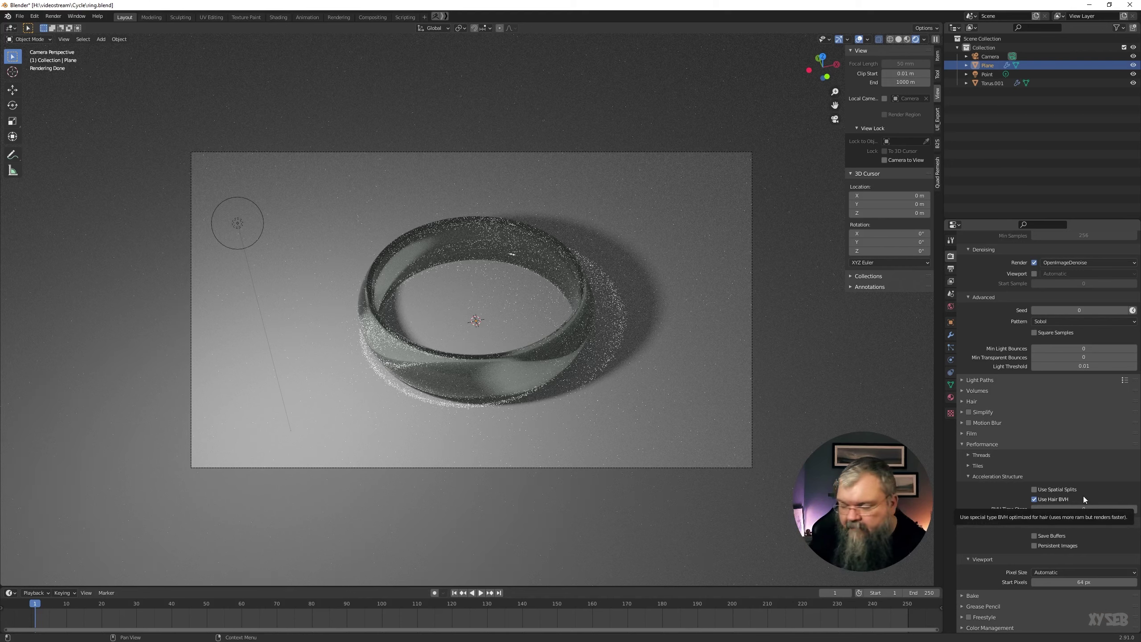
pyautogui.click(1053, 490)
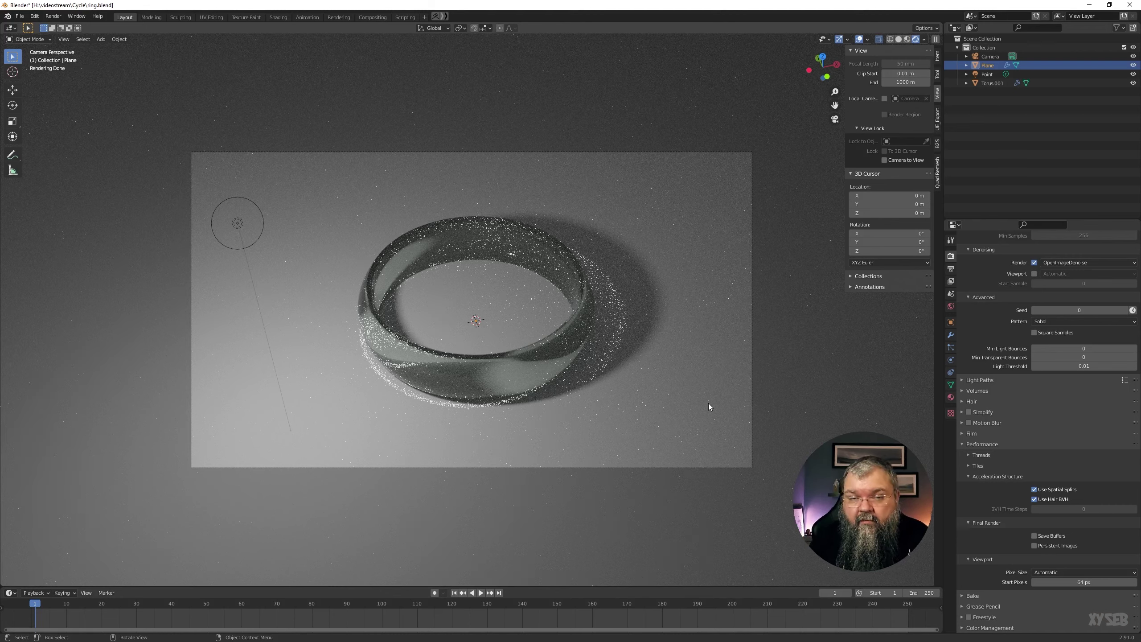
pyautogui.click(1053, 490)
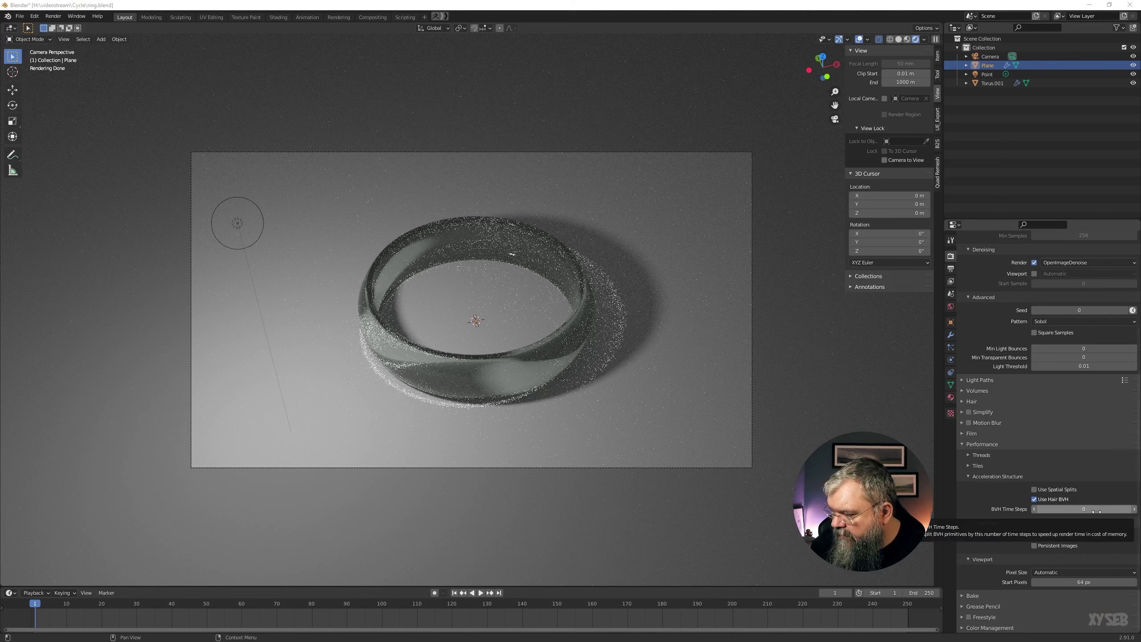
# Step: Collapse Acceleration Structure and Final Render, reopening Tiles, to reach the Viewport performance options
pyautogui.click(990, 478)
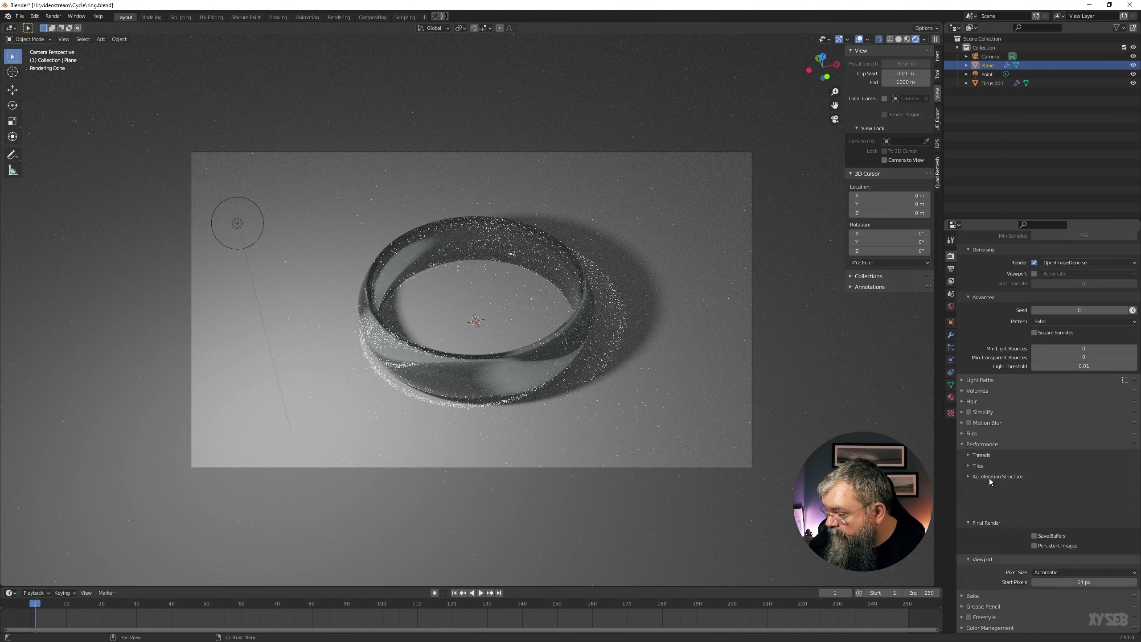
pyautogui.moveTo(1051, 535)
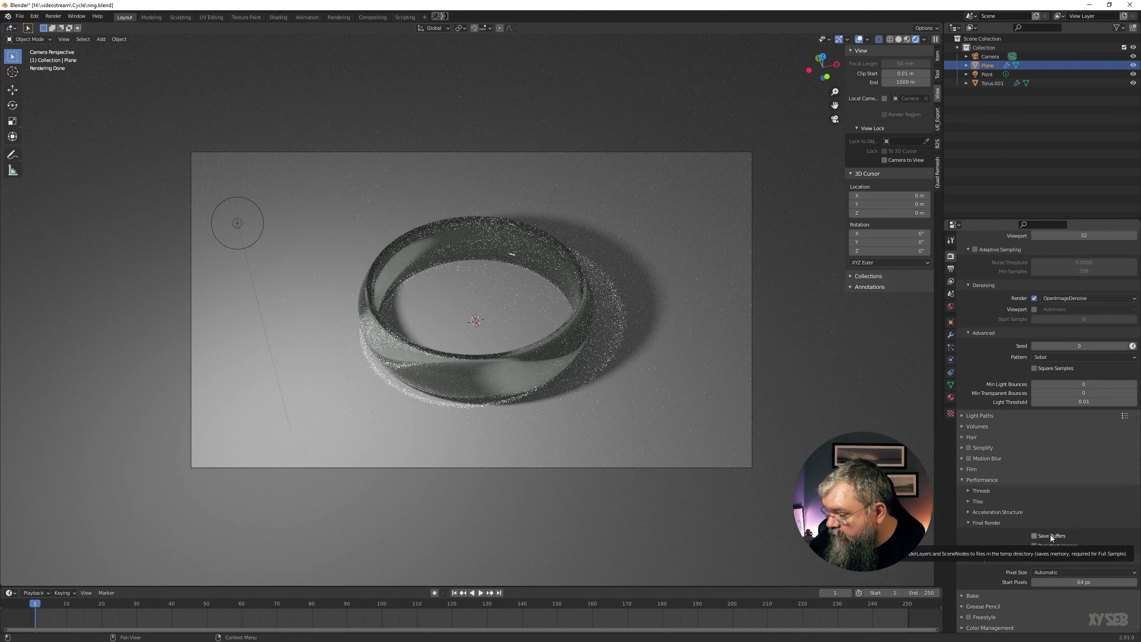
pyautogui.click(982, 501)
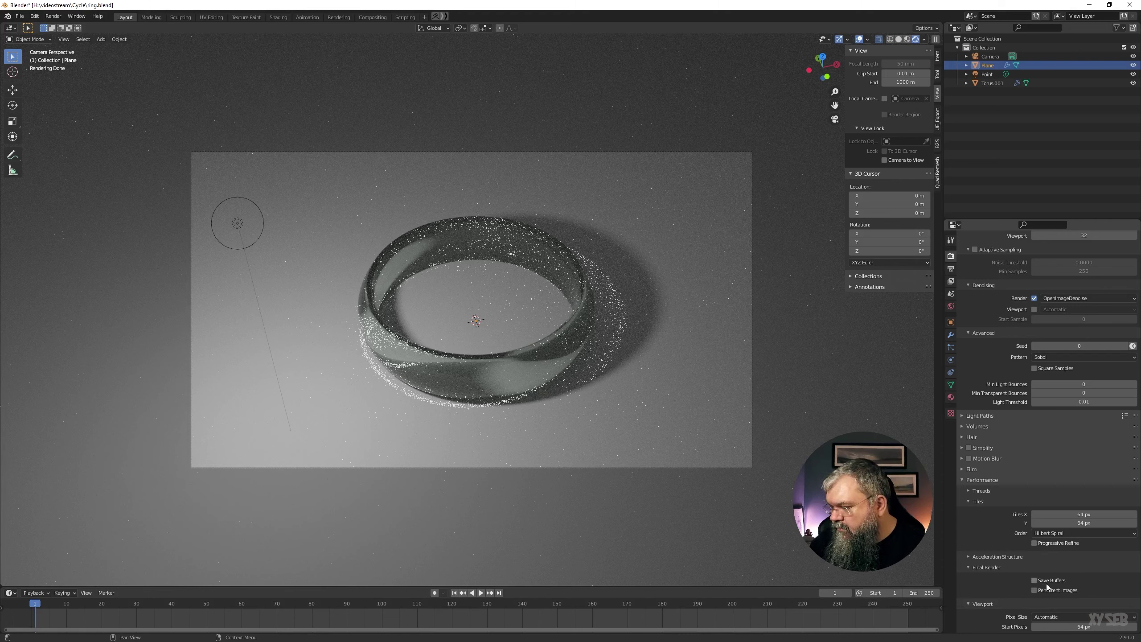
pyautogui.scroll(-1, 1059, 596)
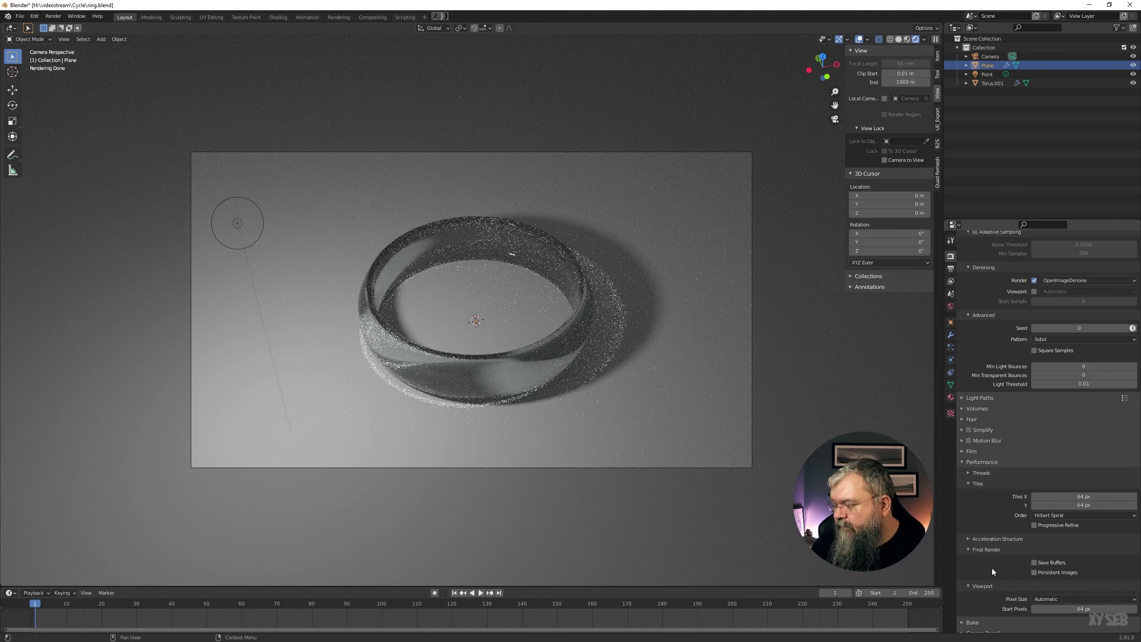
pyautogui.scroll(-2, 989, 567)
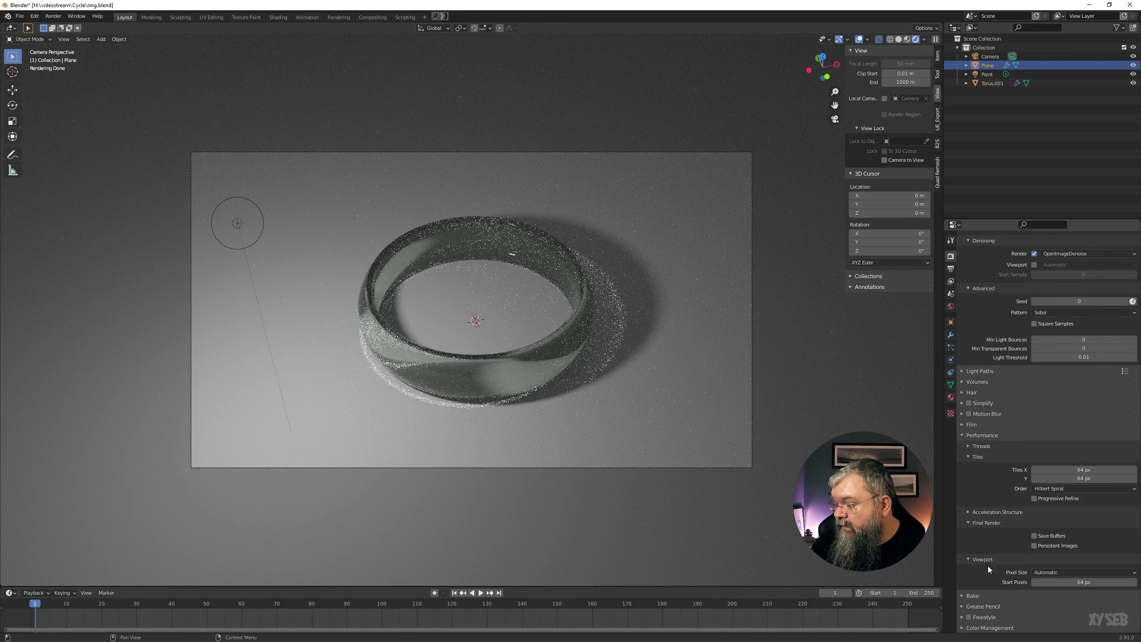
pyautogui.click(982, 523)
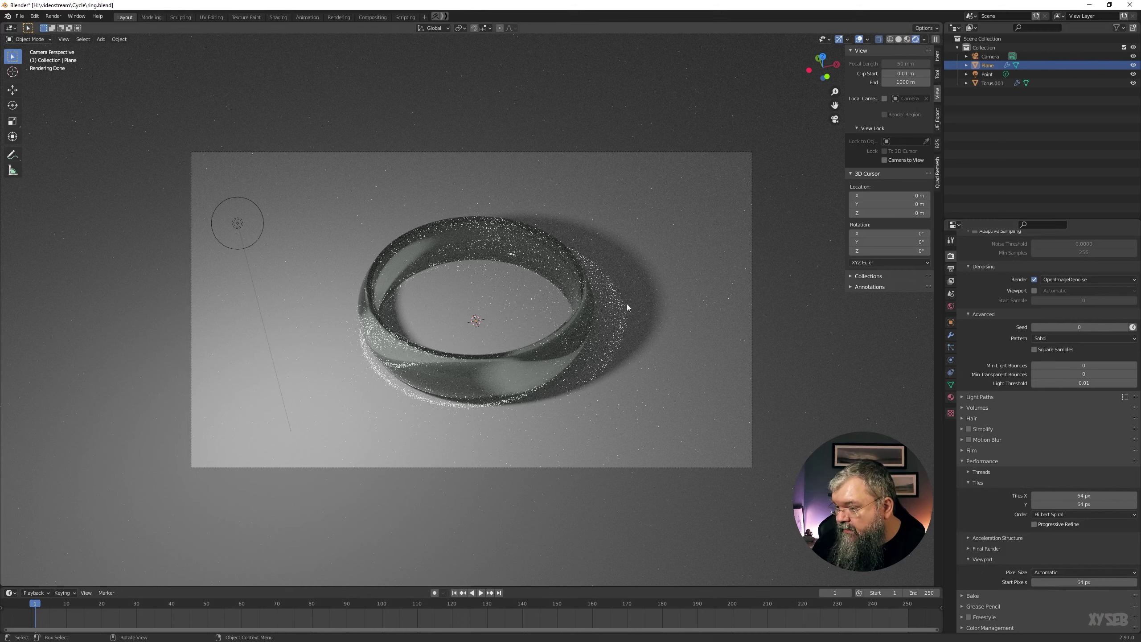
# Step: Try 32 px for viewport Start Pixels, then set it to 64 px
pyautogui.click(1084, 583)
pyautogui.write('32')
pyautogui.press('Return')
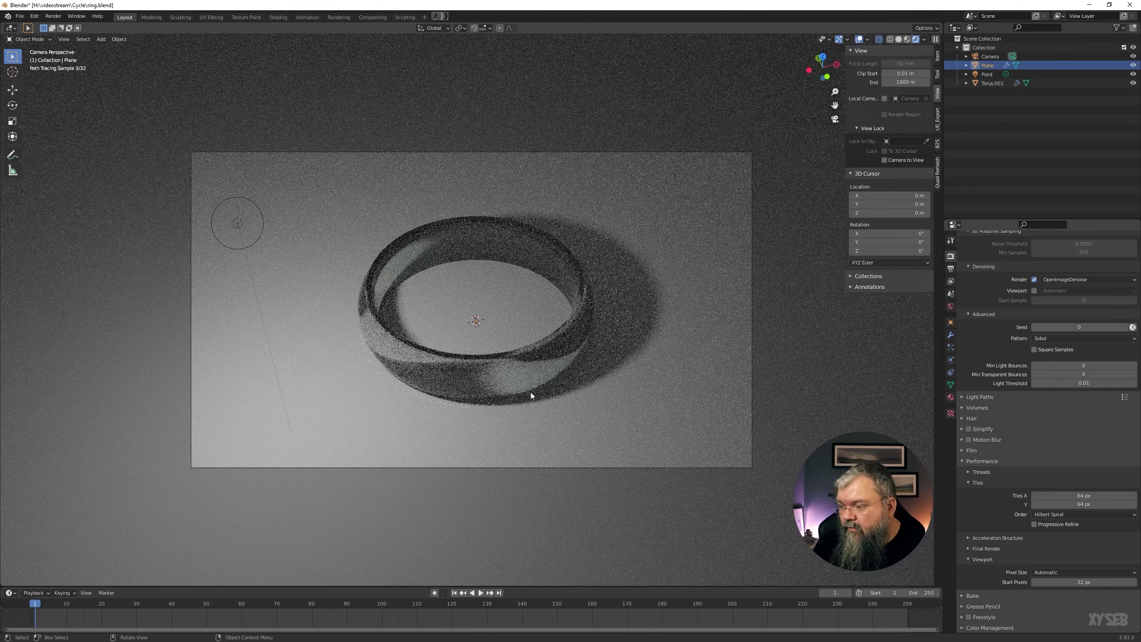
pyautogui.click(1081, 581)
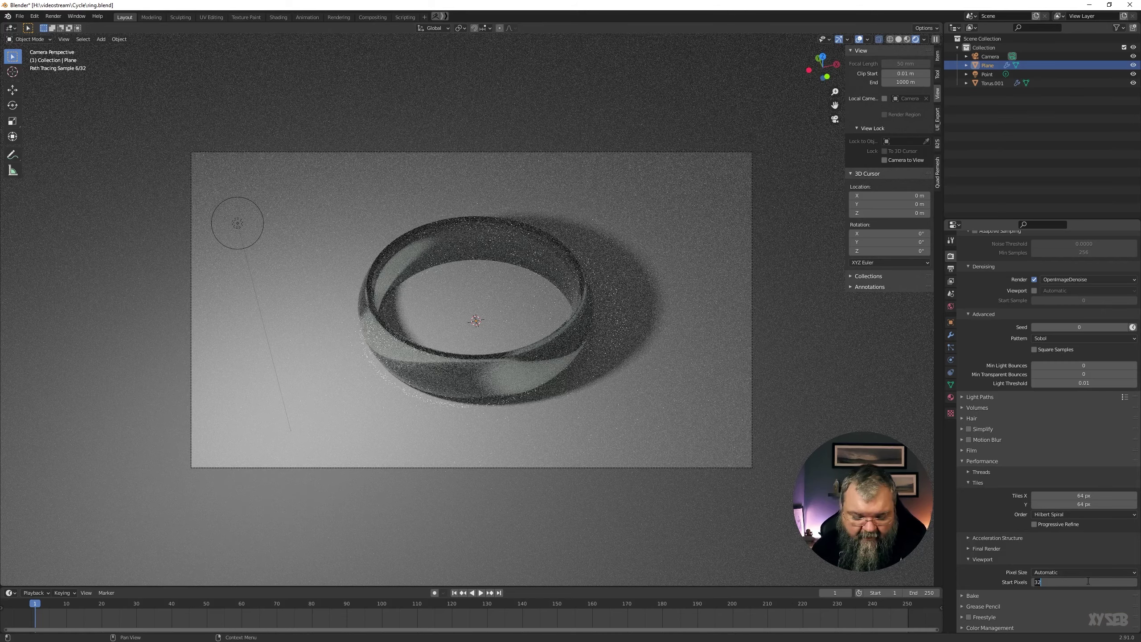
pyautogui.write('64')
pyautogui.press('Return')
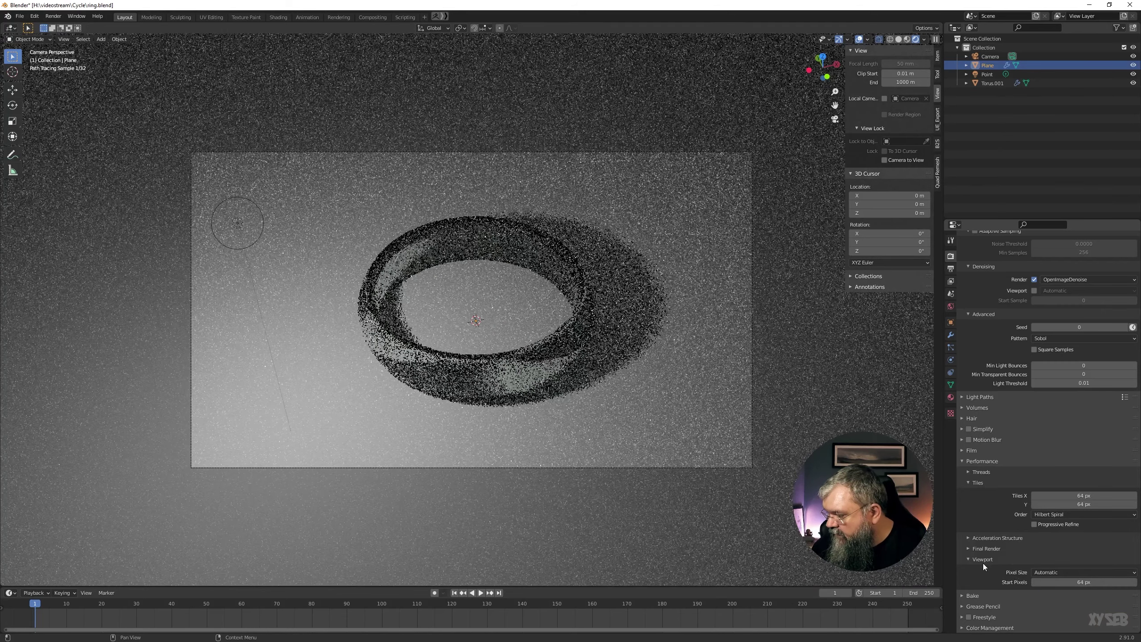
# Step: Collapse Performance, expand and scroll through the Bake options, then collapse Bake
pyautogui.click(982, 463)
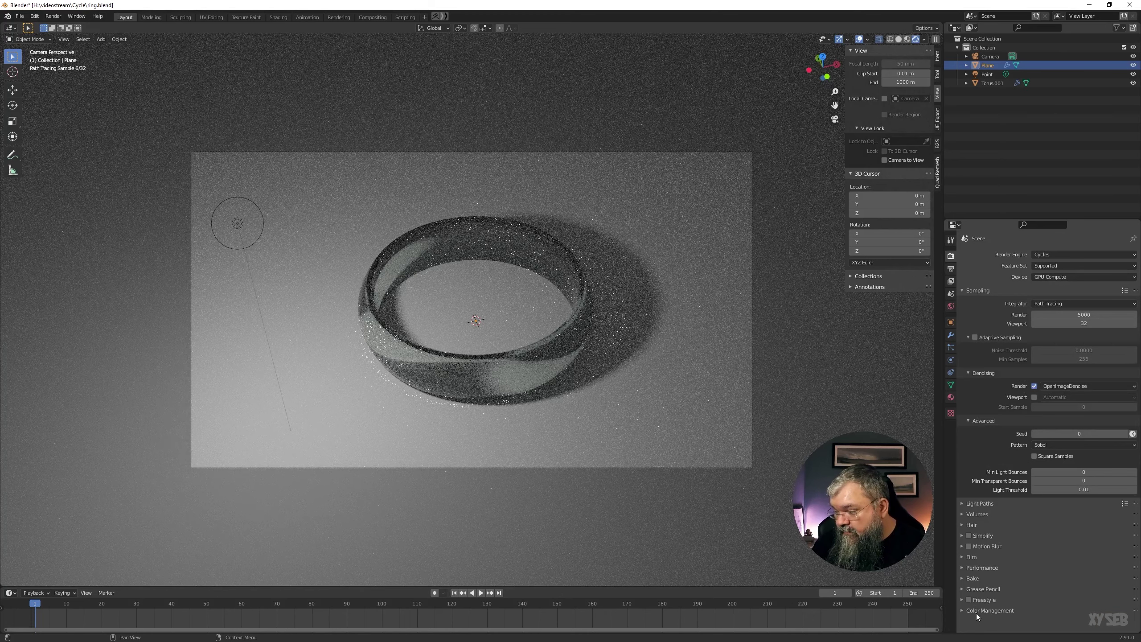
pyautogui.click(974, 582)
pyautogui.scroll(-3, 973, 581)
pyautogui.scroll(-3, 991, 578)
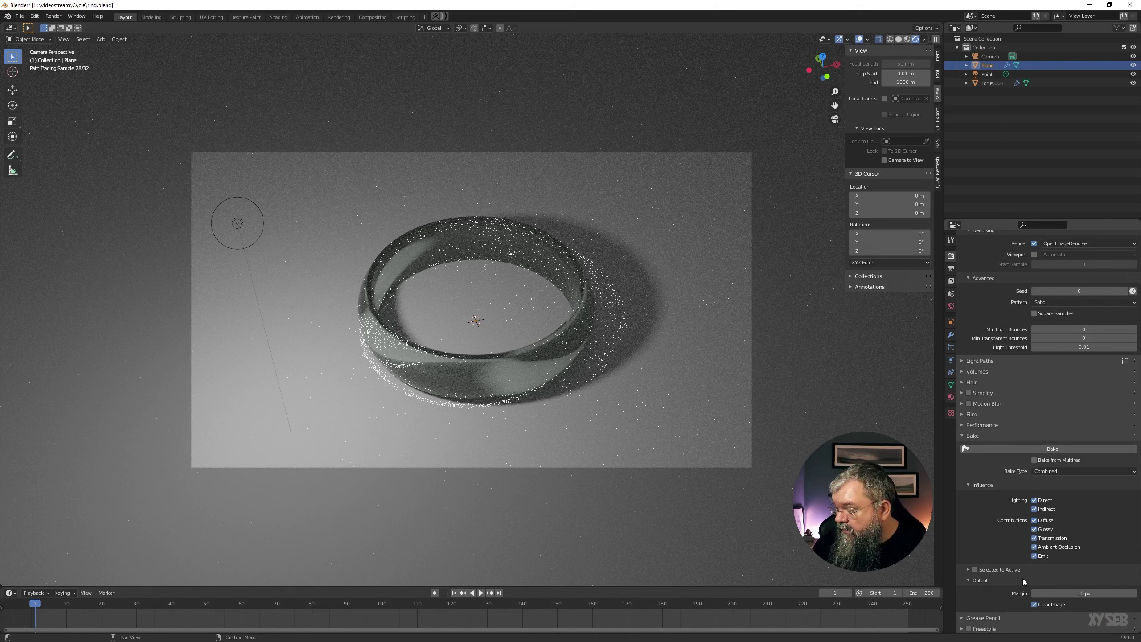
pyautogui.click(972, 436)
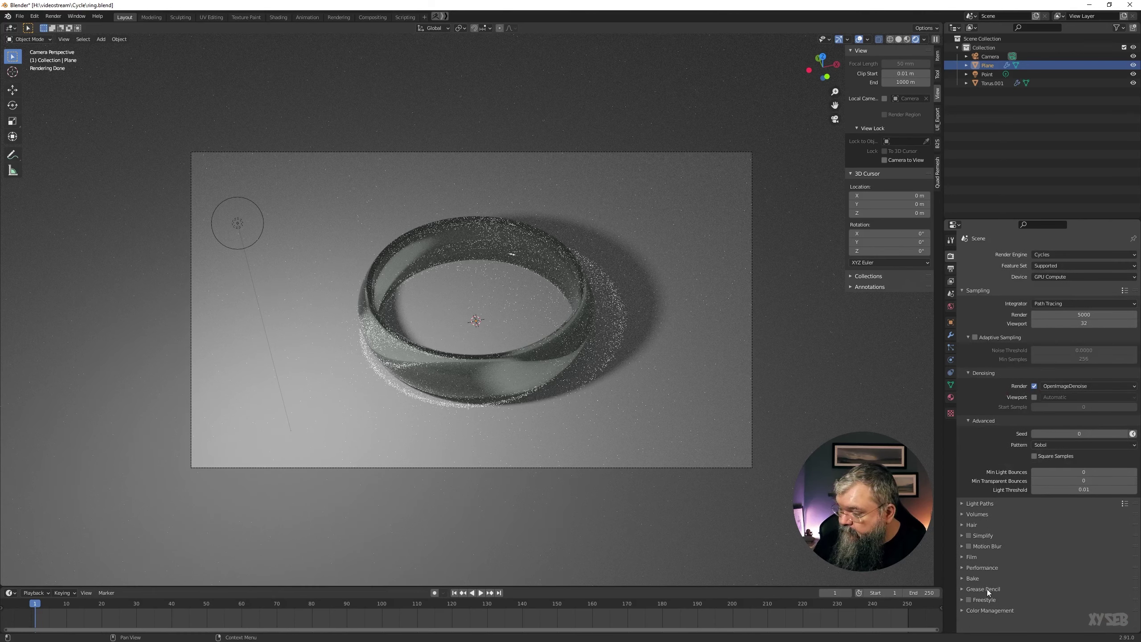
# Step: Expand and collapse the Grease Pencil and Freestyle panels, toggling the Freestyle checkbox
pyautogui.click(984, 589)
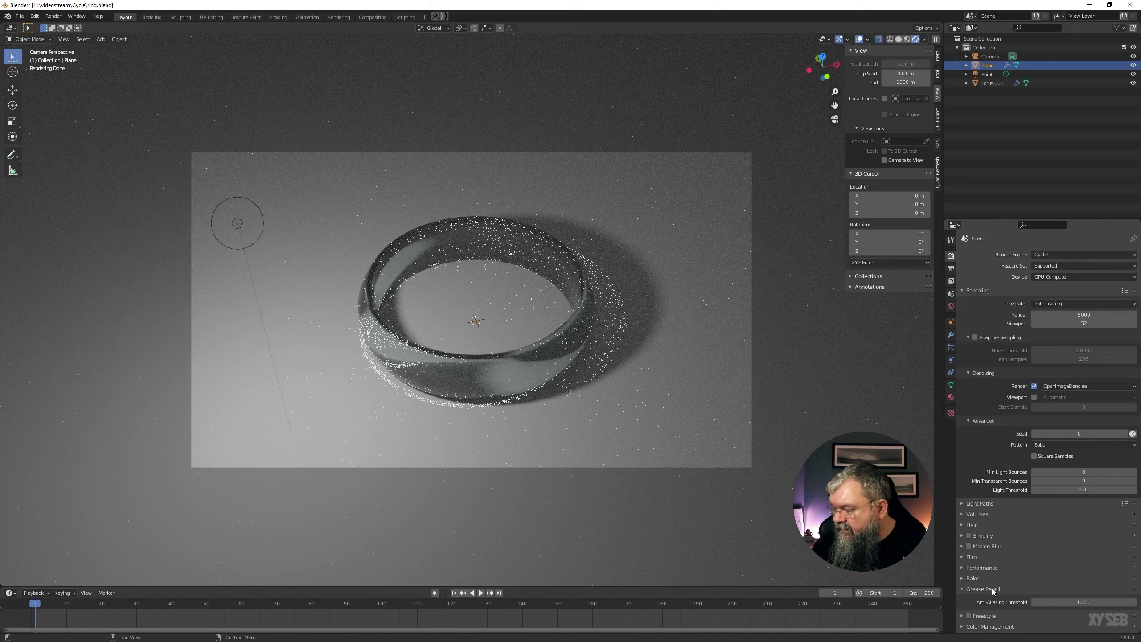
pyautogui.click(988, 590)
pyautogui.click(993, 589)
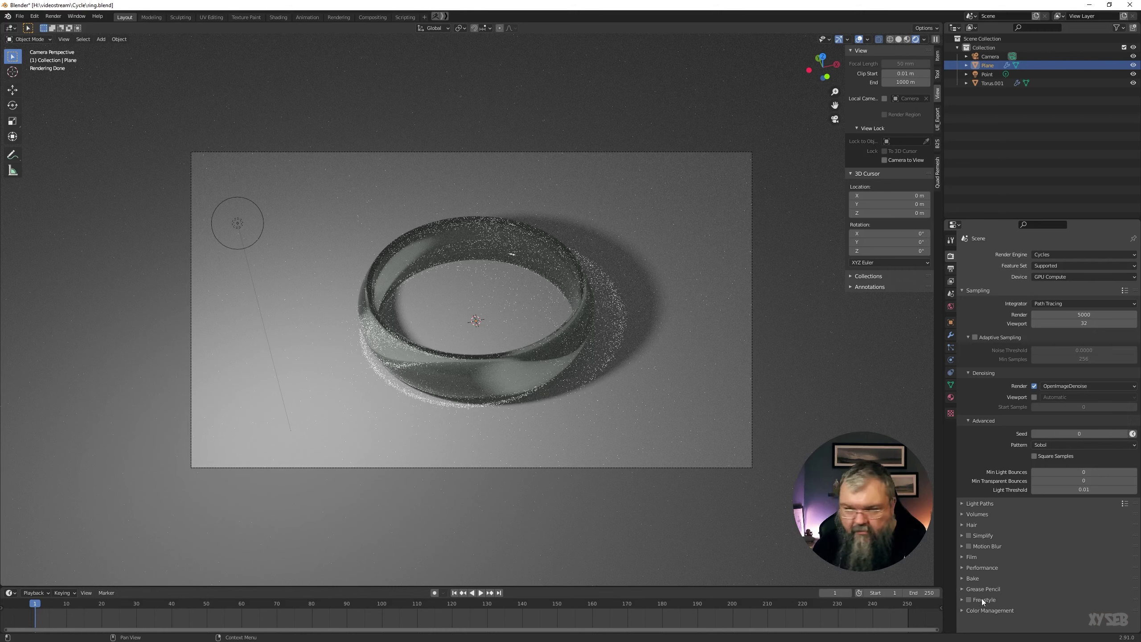
pyautogui.click(981, 597)
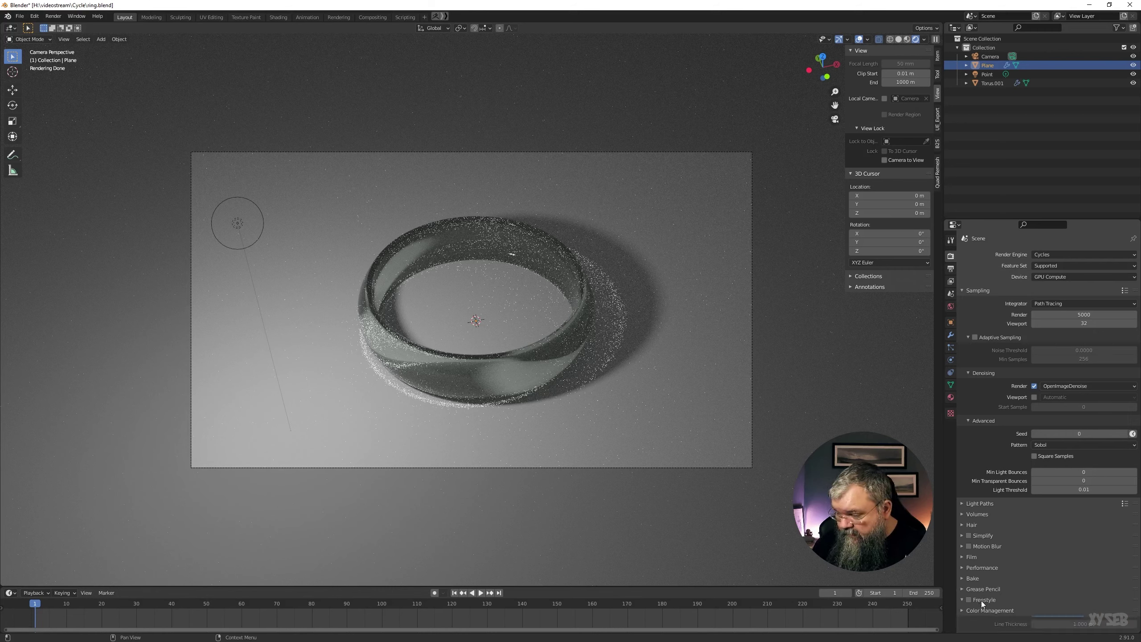
pyautogui.scroll(-1, 983, 581)
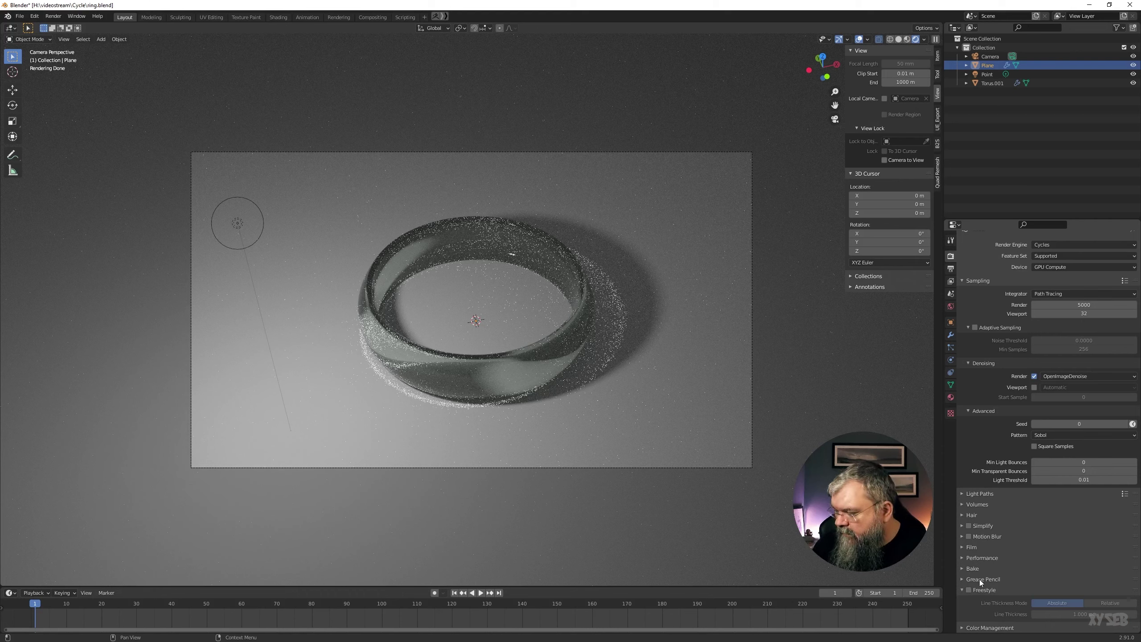
pyautogui.click(971, 590)
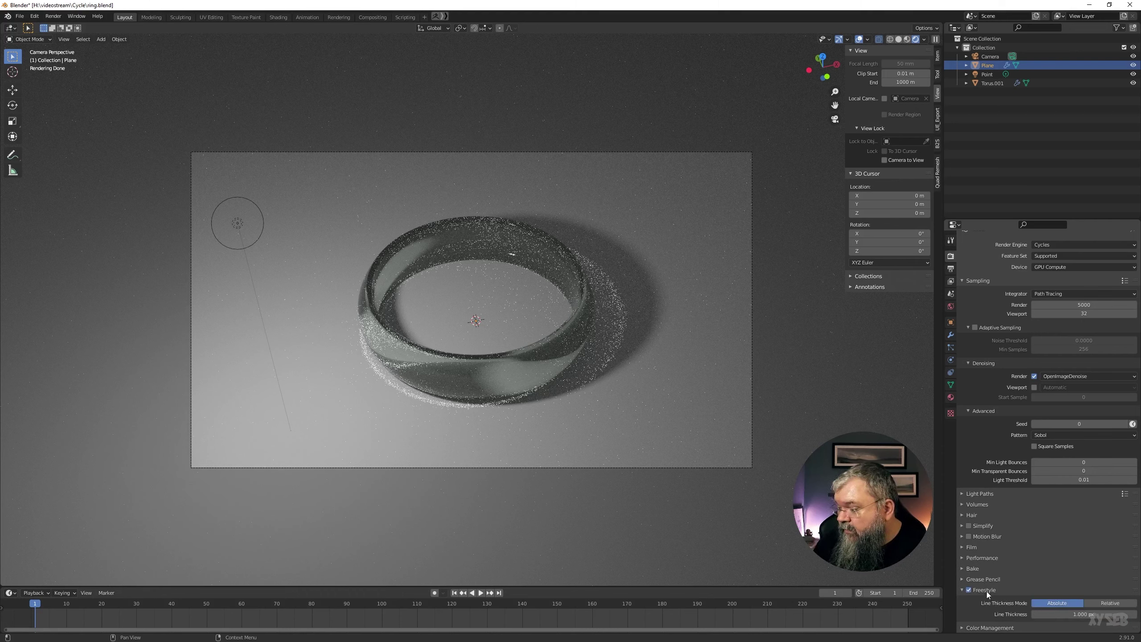
pyautogui.click(969, 590)
pyautogui.click(965, 592)
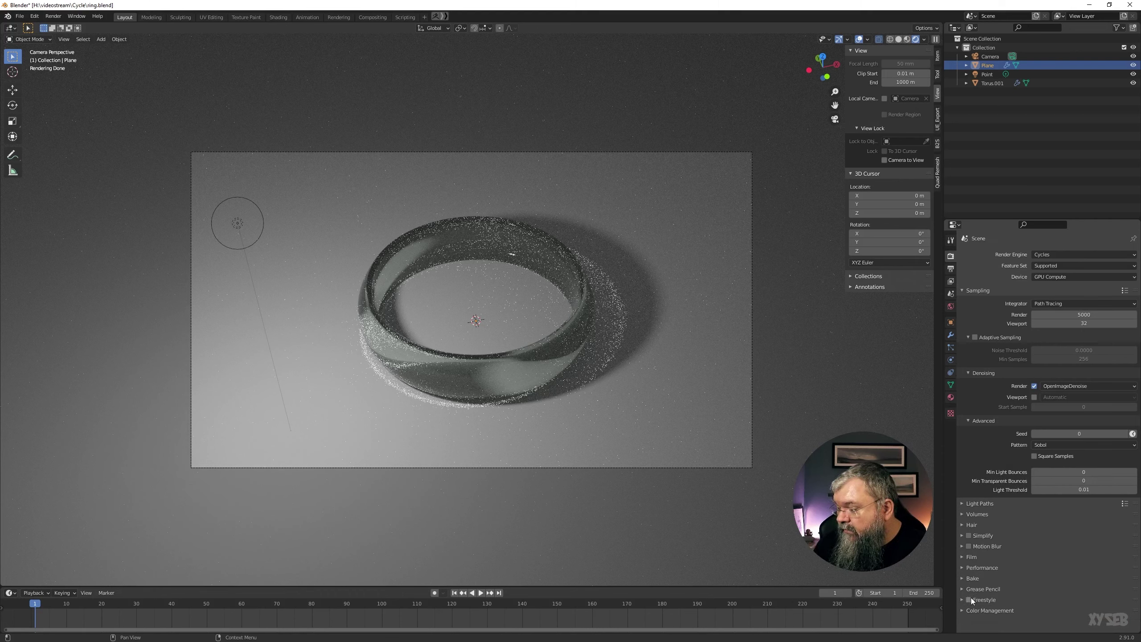
# Step: Scroll through the View Layer properties' Freestyle options, then return to Render Properties
pyautogui.click(951, 295)
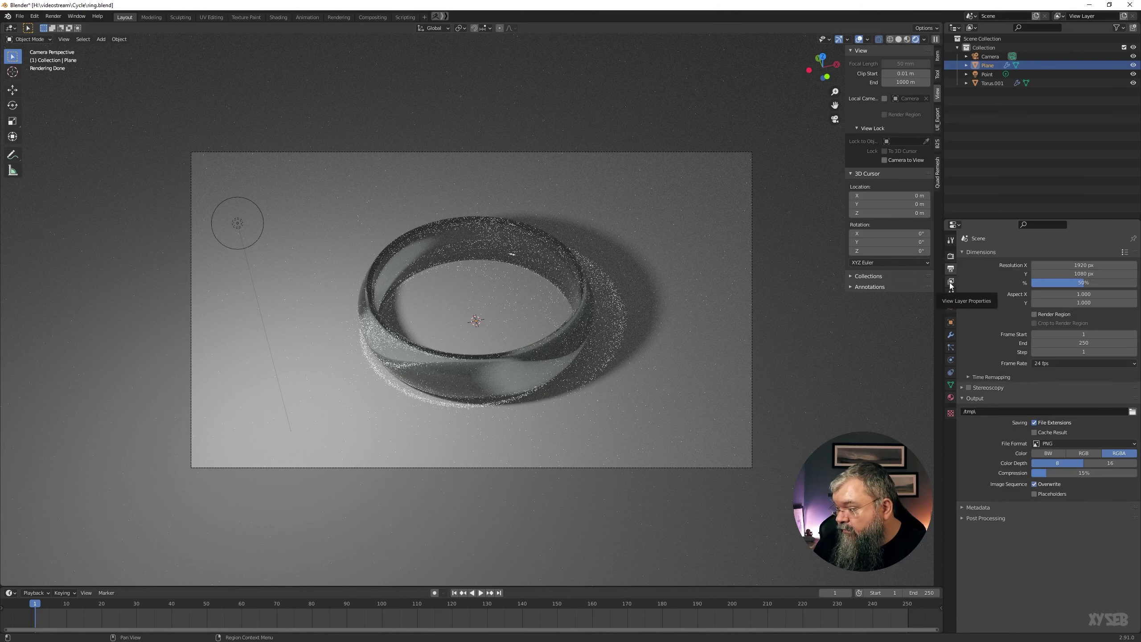
pyautogui.click(951, 282)
pyautogui.scroll(-5, 998, 398)
pyautogui.scroll(-2, 997, 394)
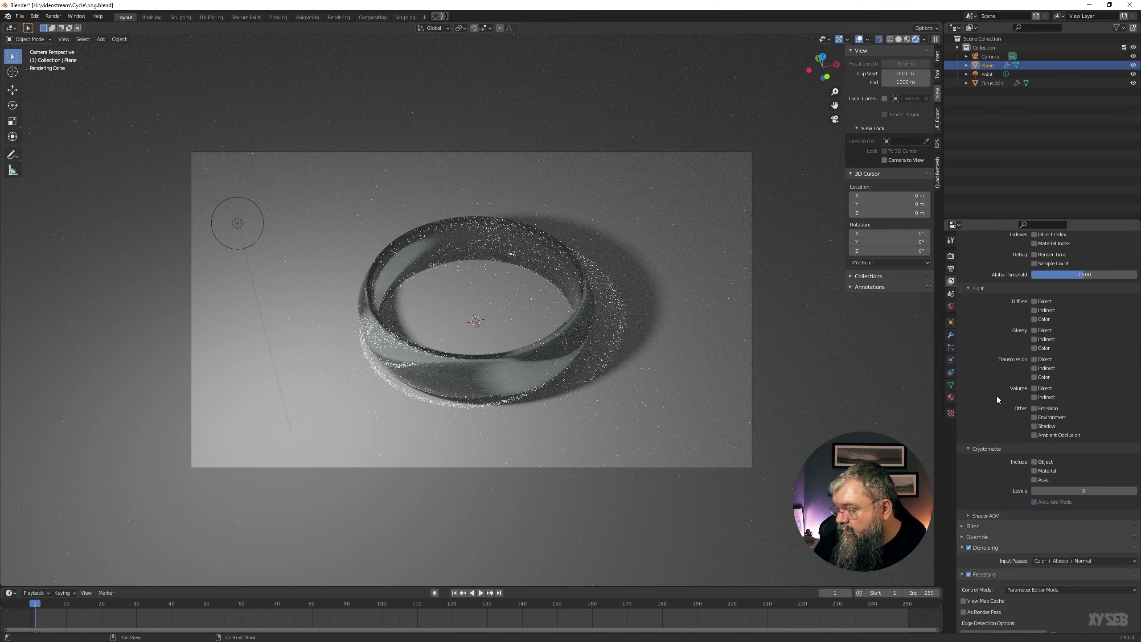
pyautogui.scroll(-1, 1020, 505)
pyautogui.scroll(-2, 1019, 509)
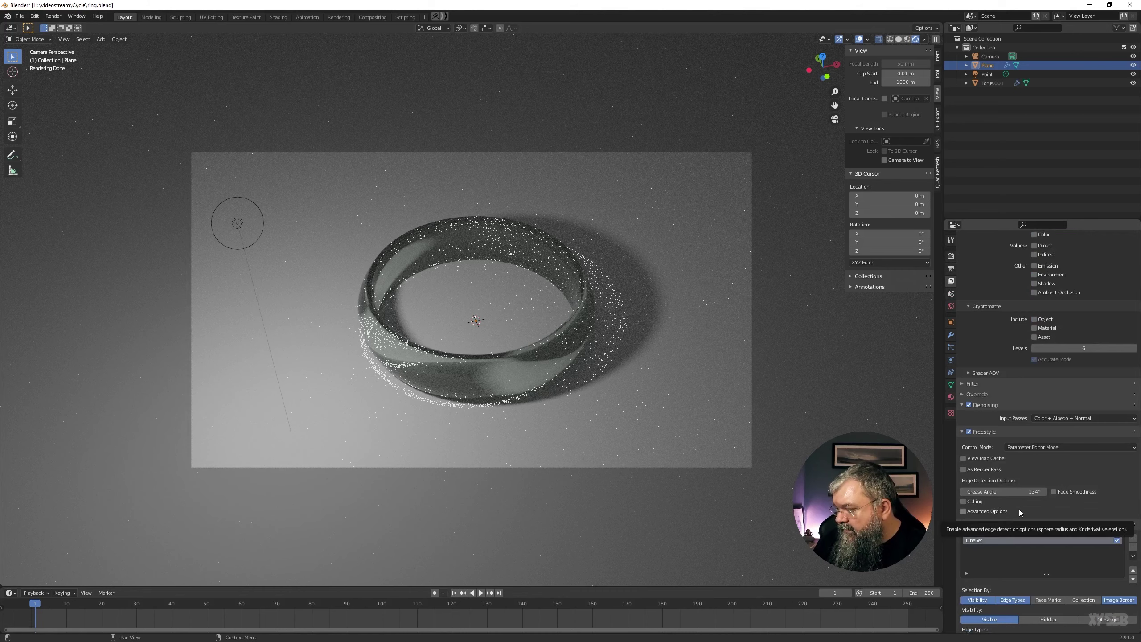
pyautogui.scroll(-4, 1002, 481)
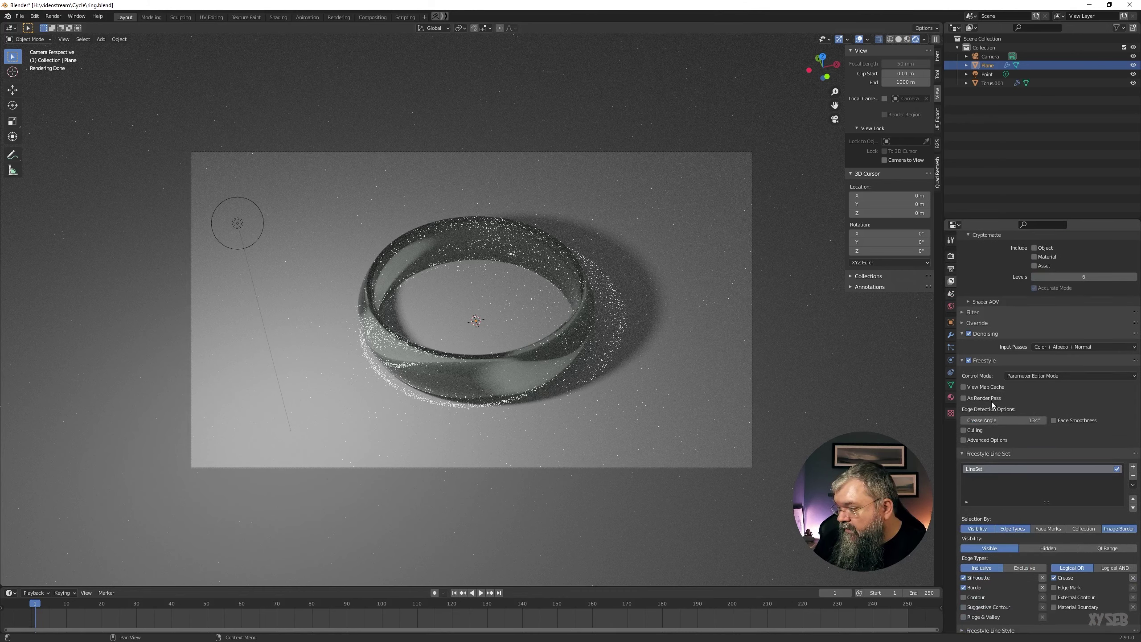
pyautogui.click(951, 255)
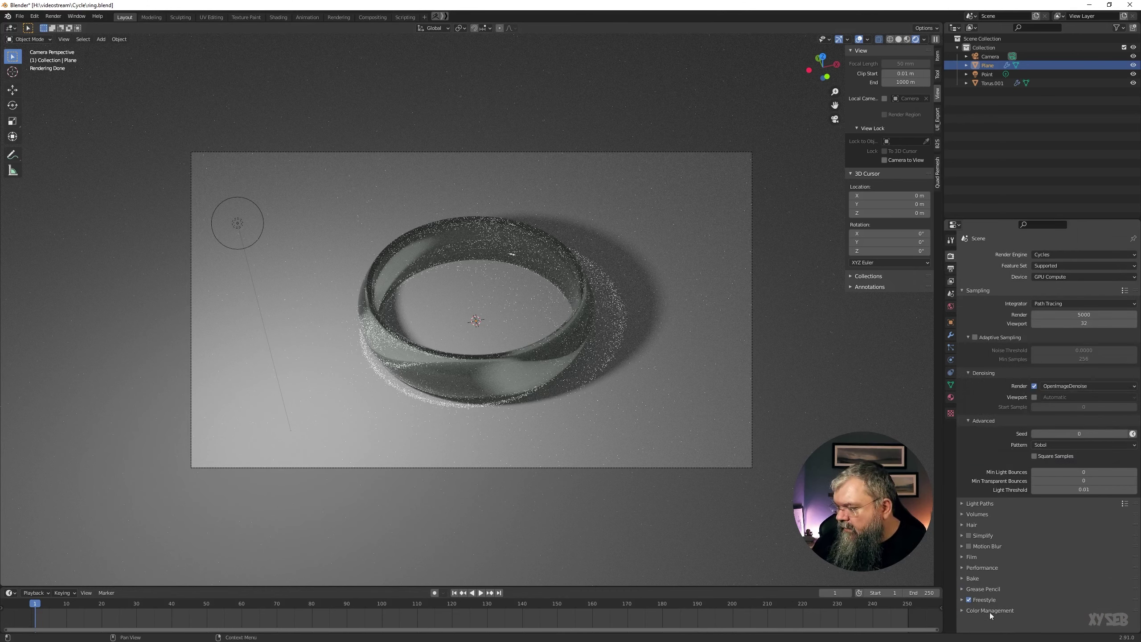
# Step: Expand Color Management, scroll through its options, then collapse it again
pyautogui.click(966, 611)
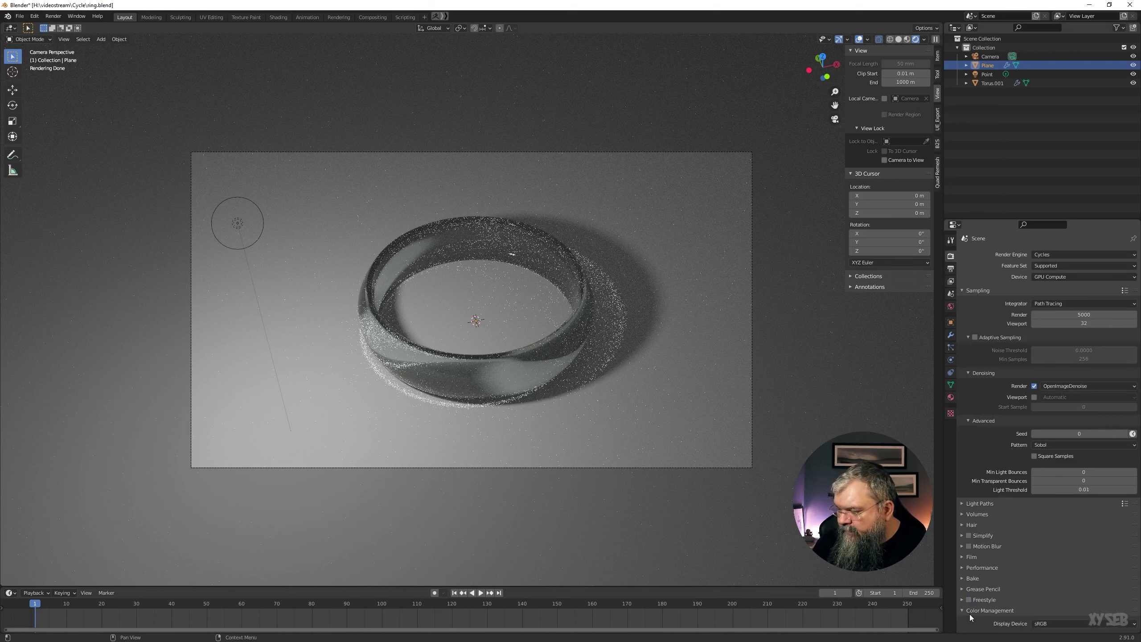
pyautogui.scroll(-3, 1011, 600)
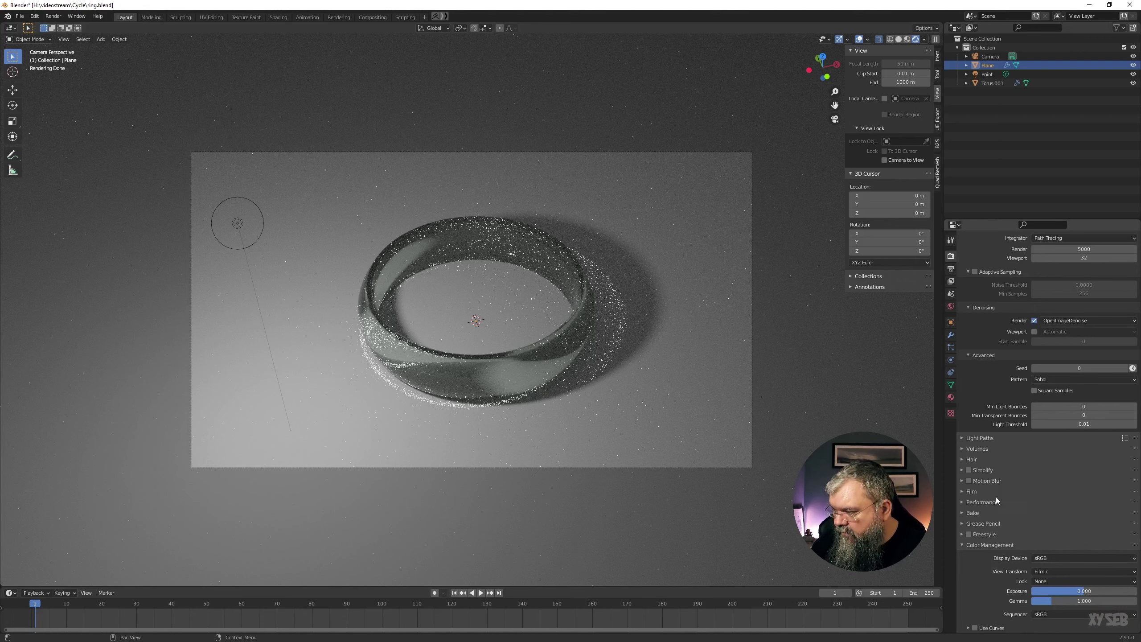
pyautogui.click(992, 547)
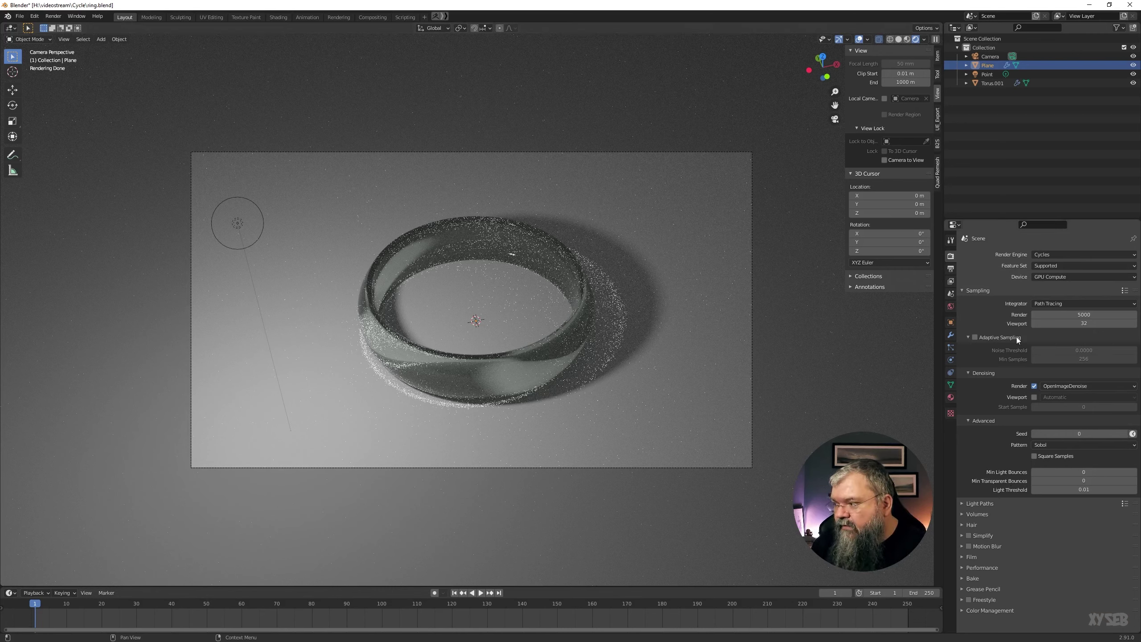
# Step: Collapse Sampling, and open Hair and Volumes while leaving Light Paths collapsed
pyautogui.click(978, 290)
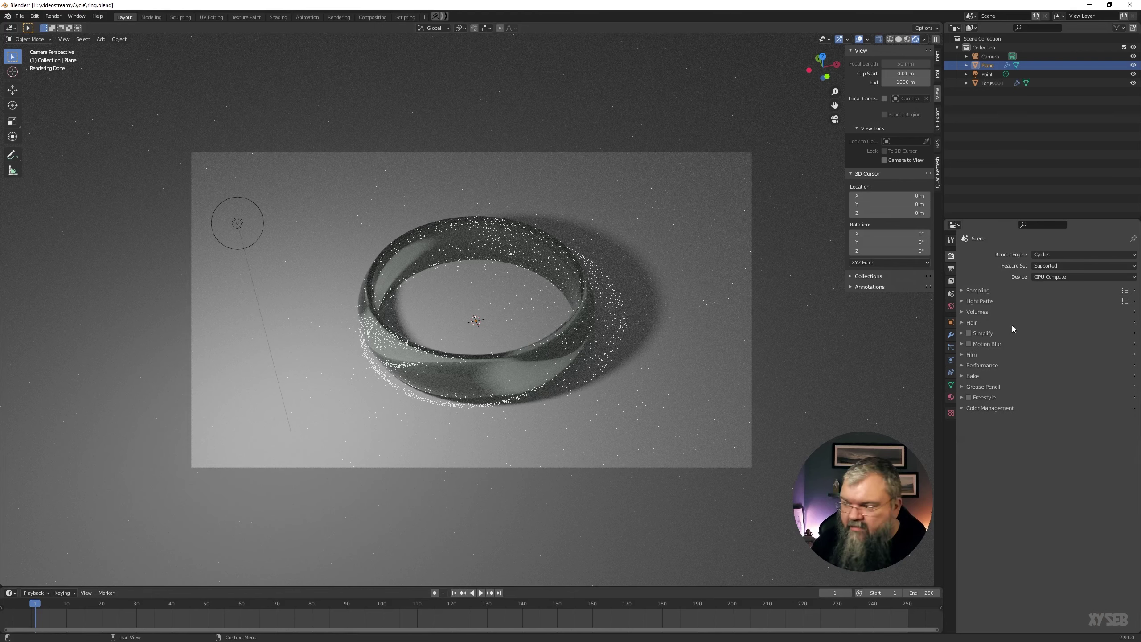
pyautogui.click(980, 301)
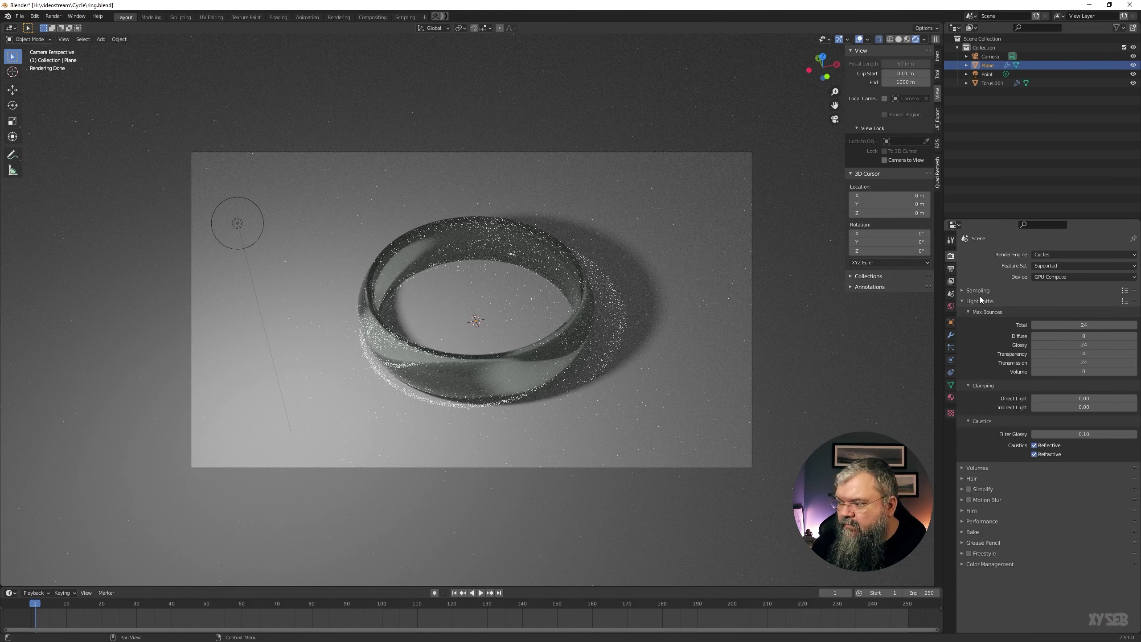
pyautogui.click(980, 301)
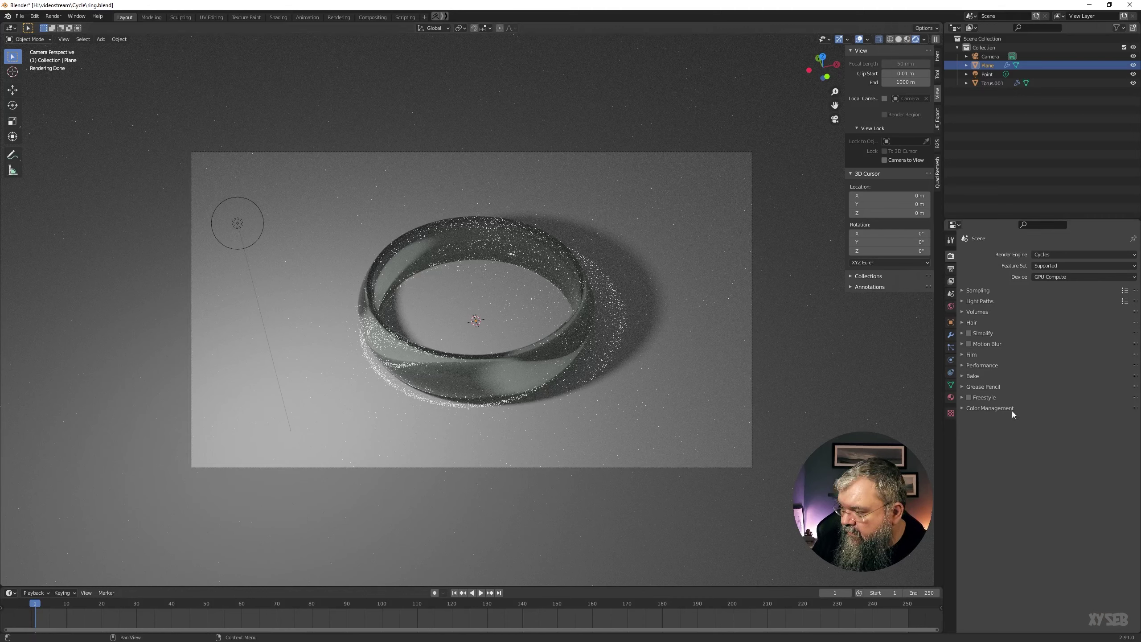
pyautogui.click(963, 321)
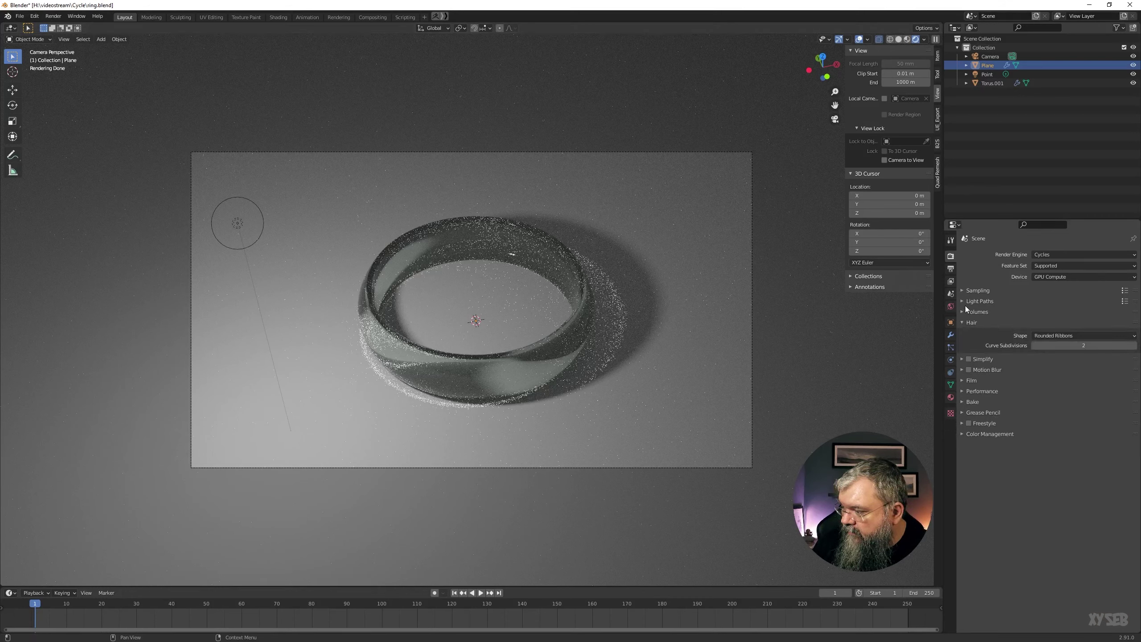
pyautogui.click(961, 301)
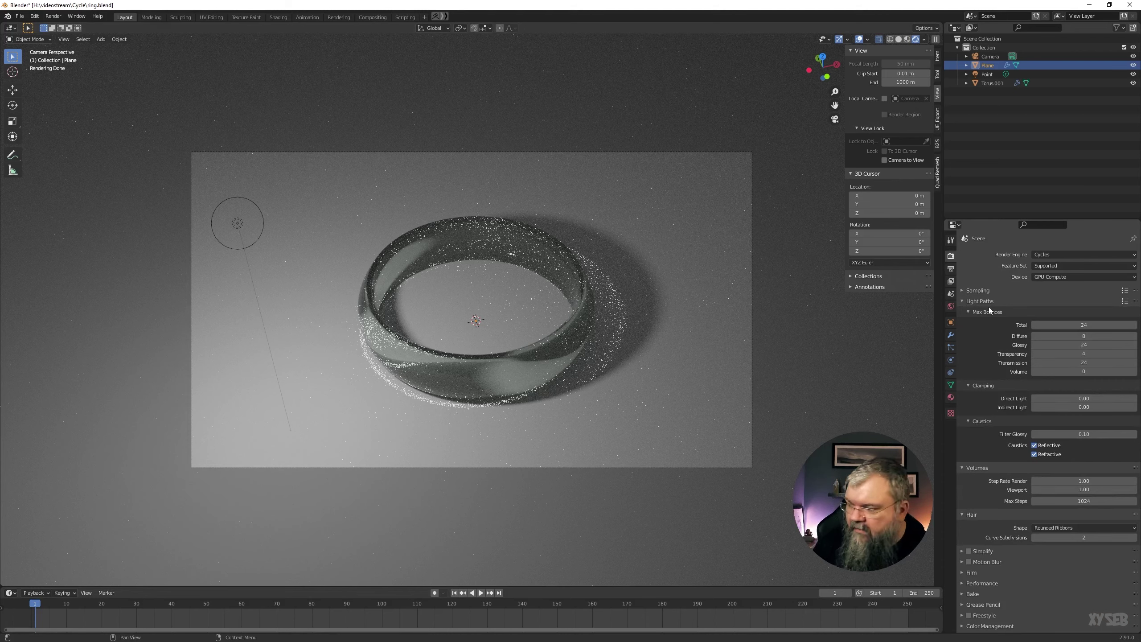
pyautogui.click(985, 301)
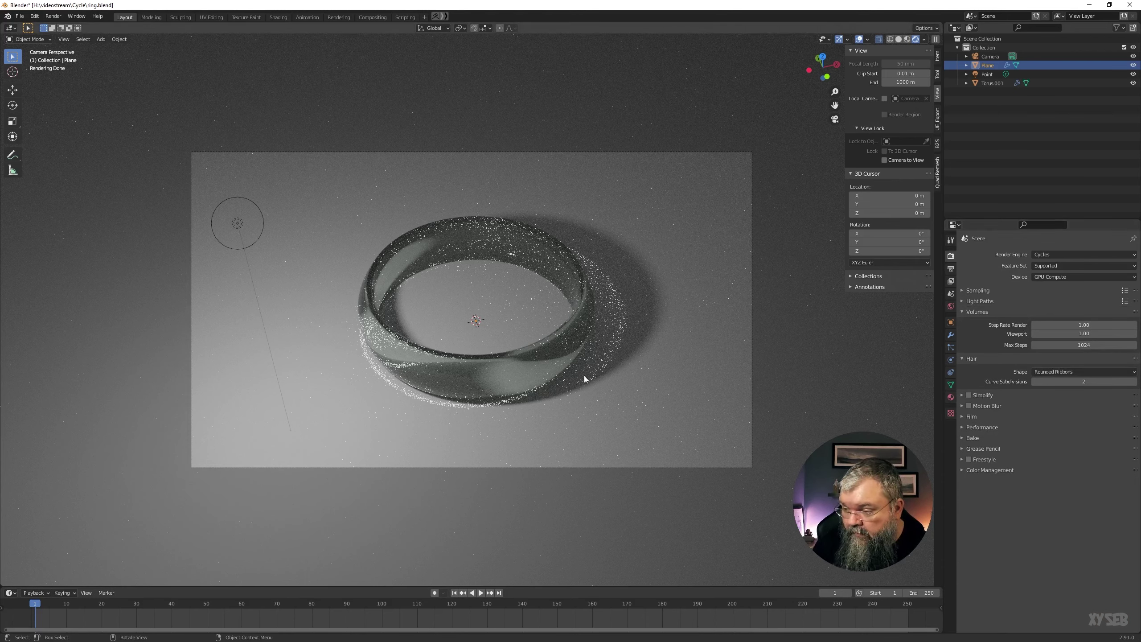